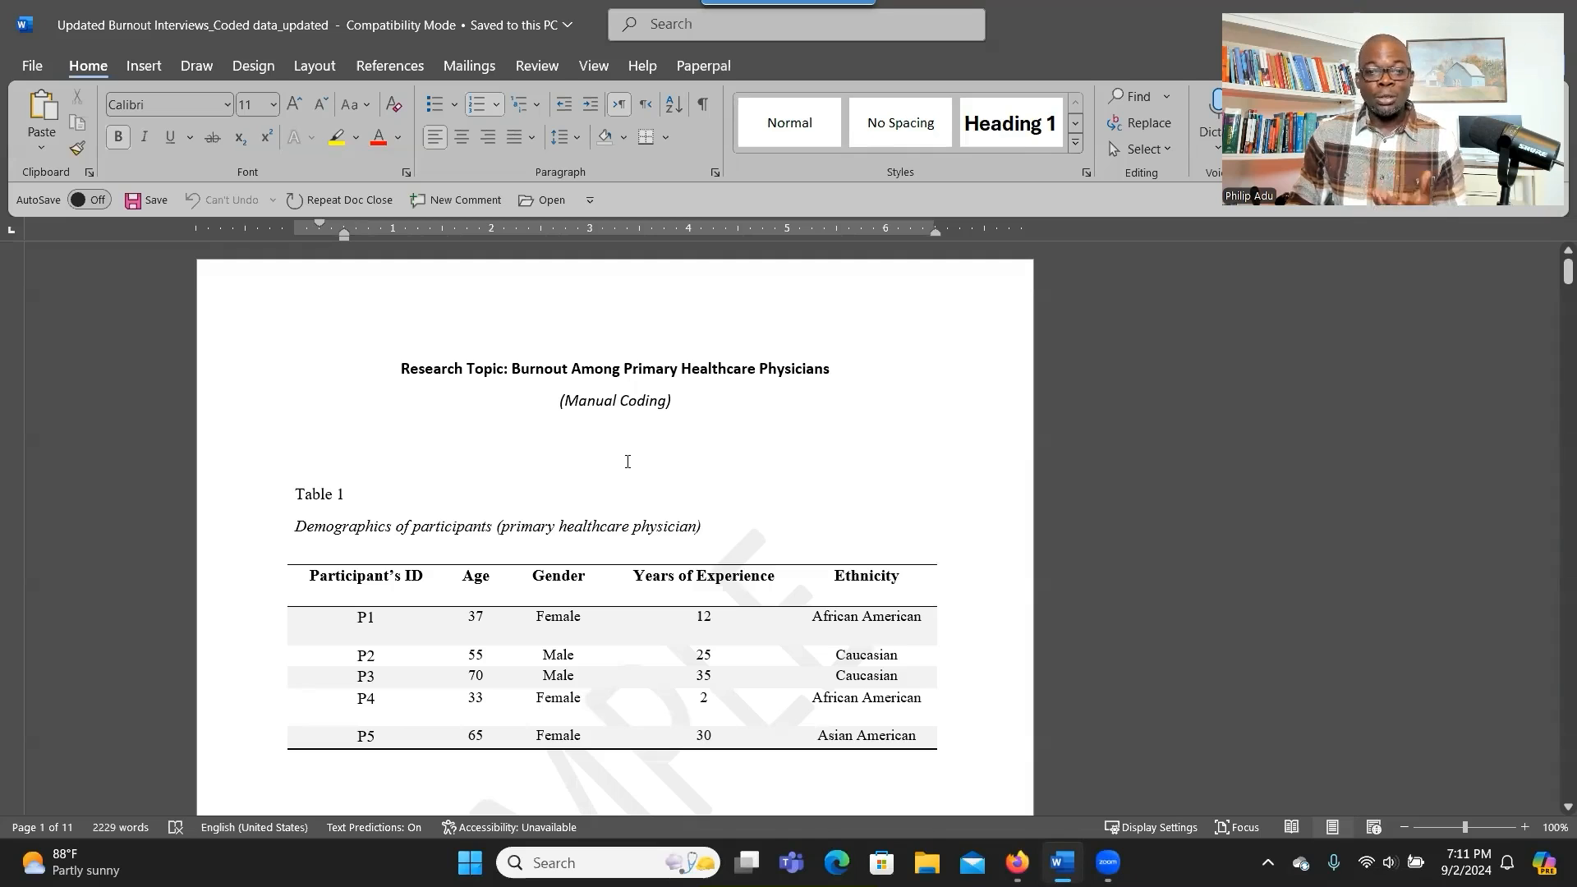
# Review the demographics table, coding strategy, and anchor codes for the research questions in the burnout interviews document.
pyautogui.scroll(-2, 627, 462)
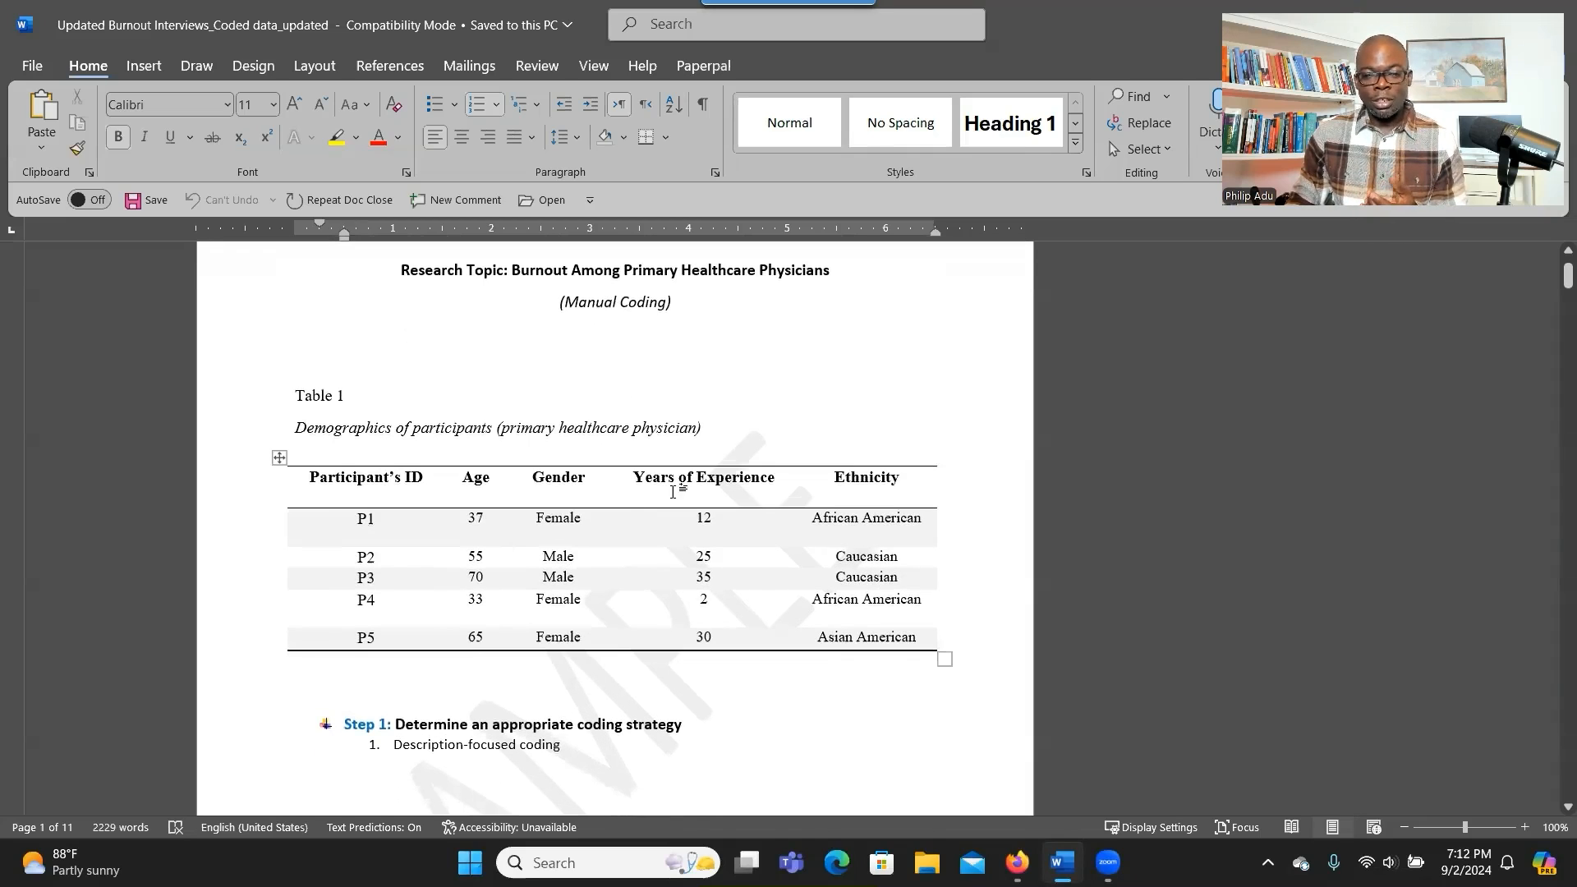
pyautogui.scroll(-3, 781, 510)
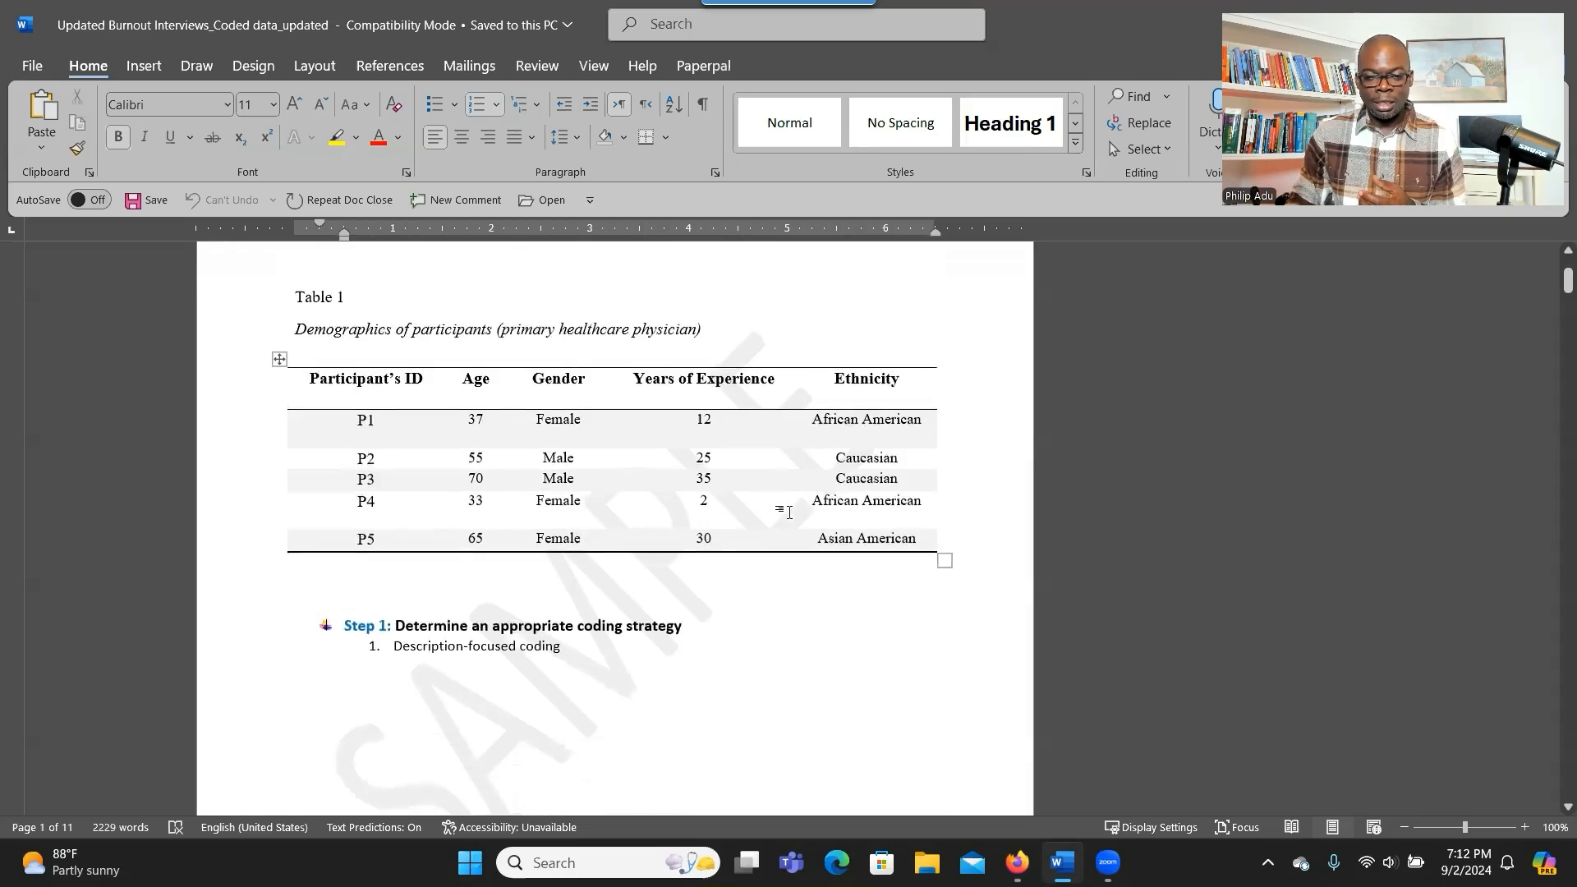
pyautogui.scroll(-20, 792, 512)
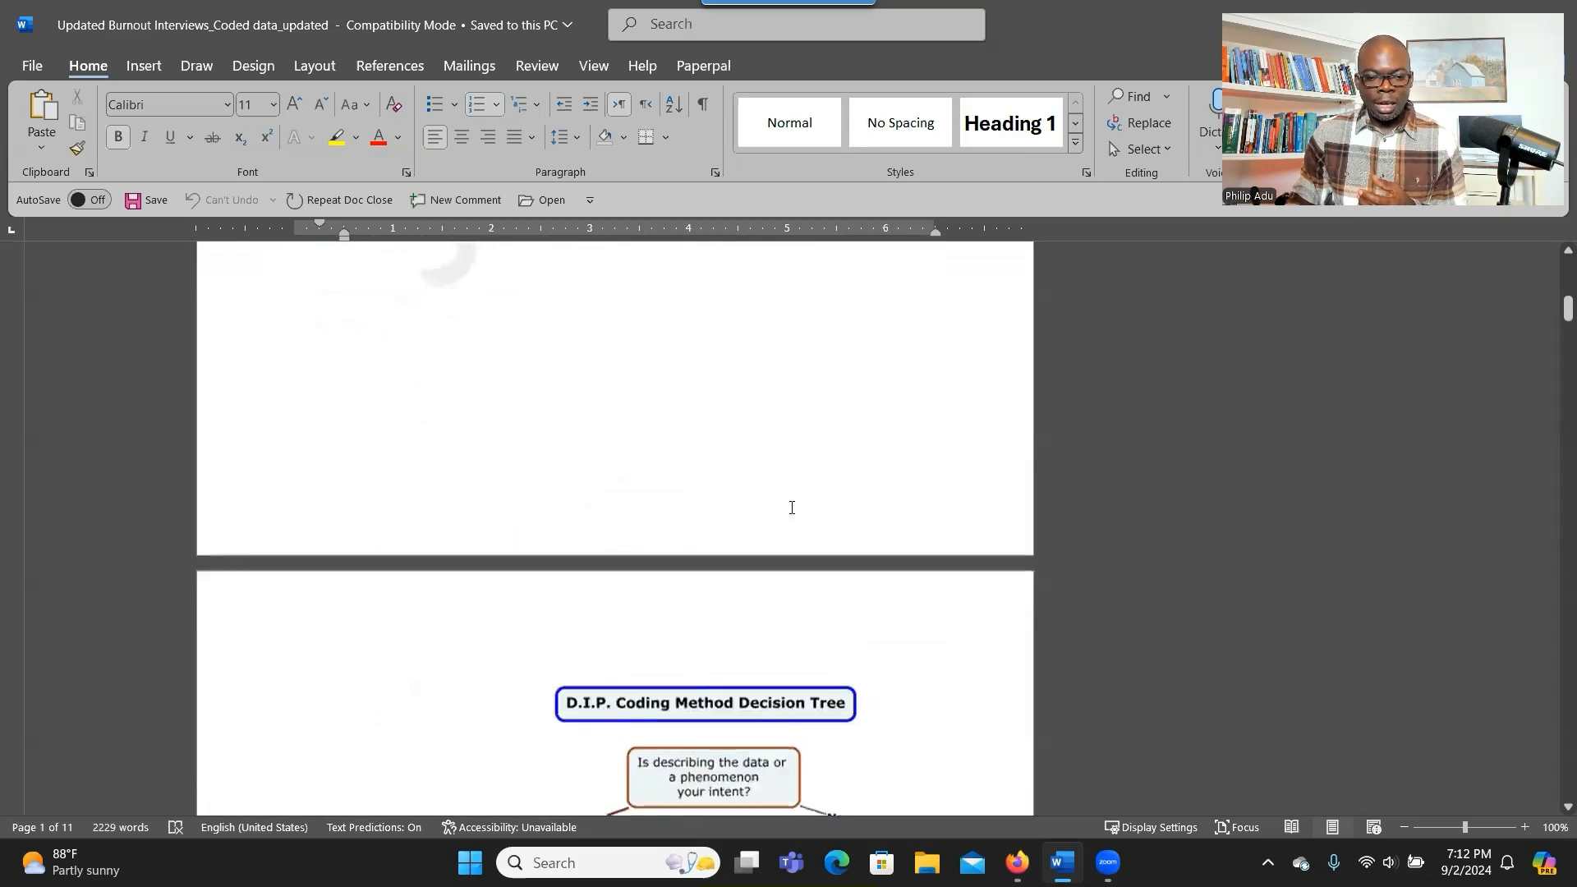
pyautogui.scroll(-5, 794, 501)
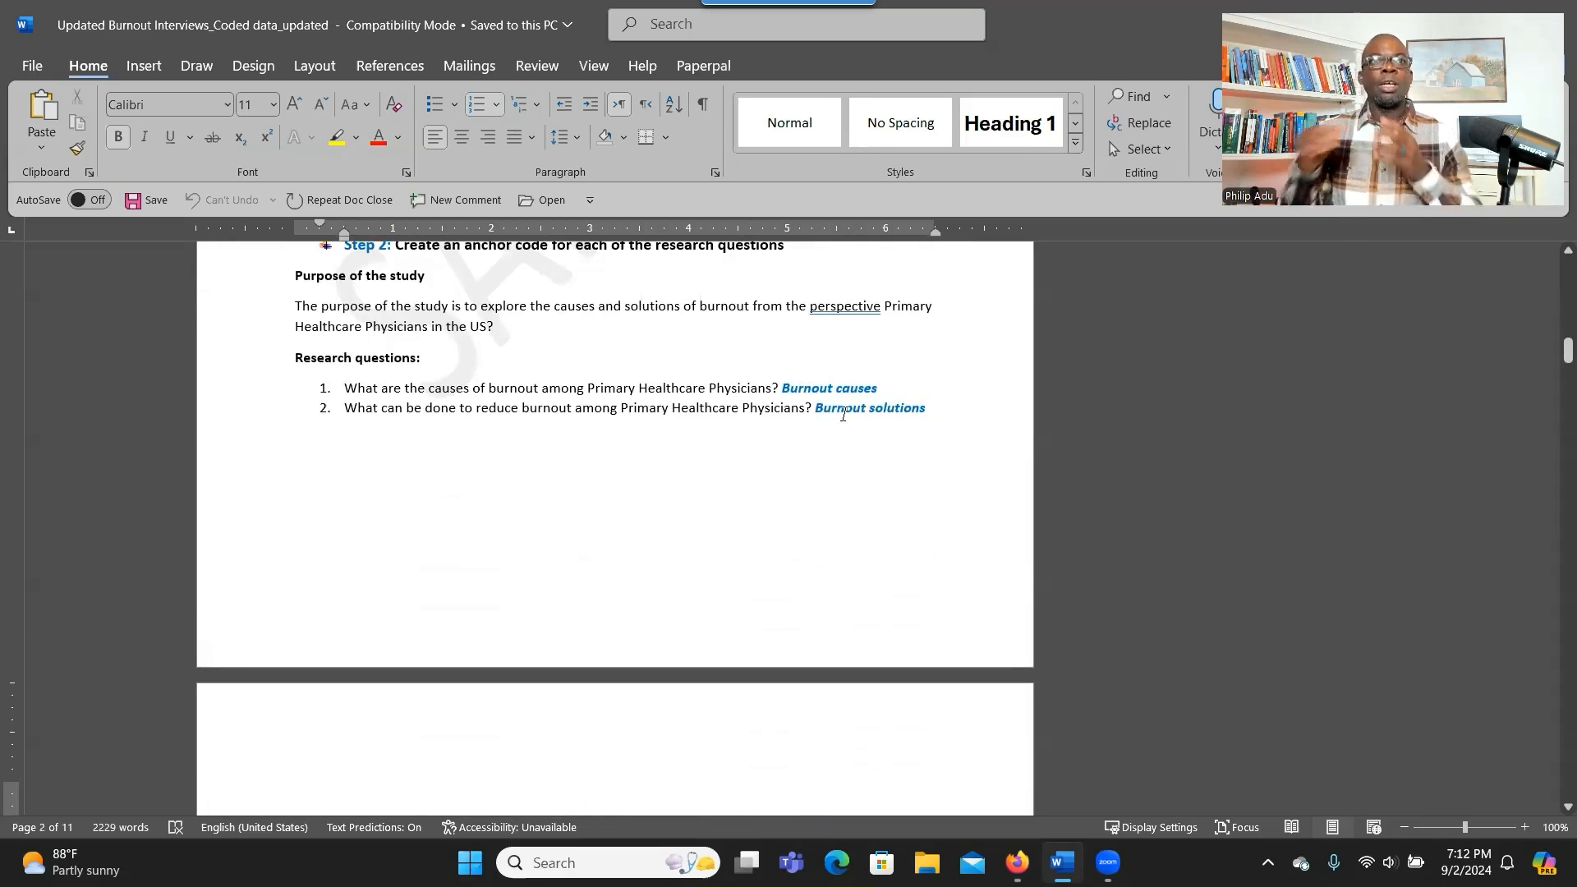
# Switch to NVivo 15 and start a new project titled "Burnout Project Sept", leaving the description empty.
pyautogui.press('super+d')
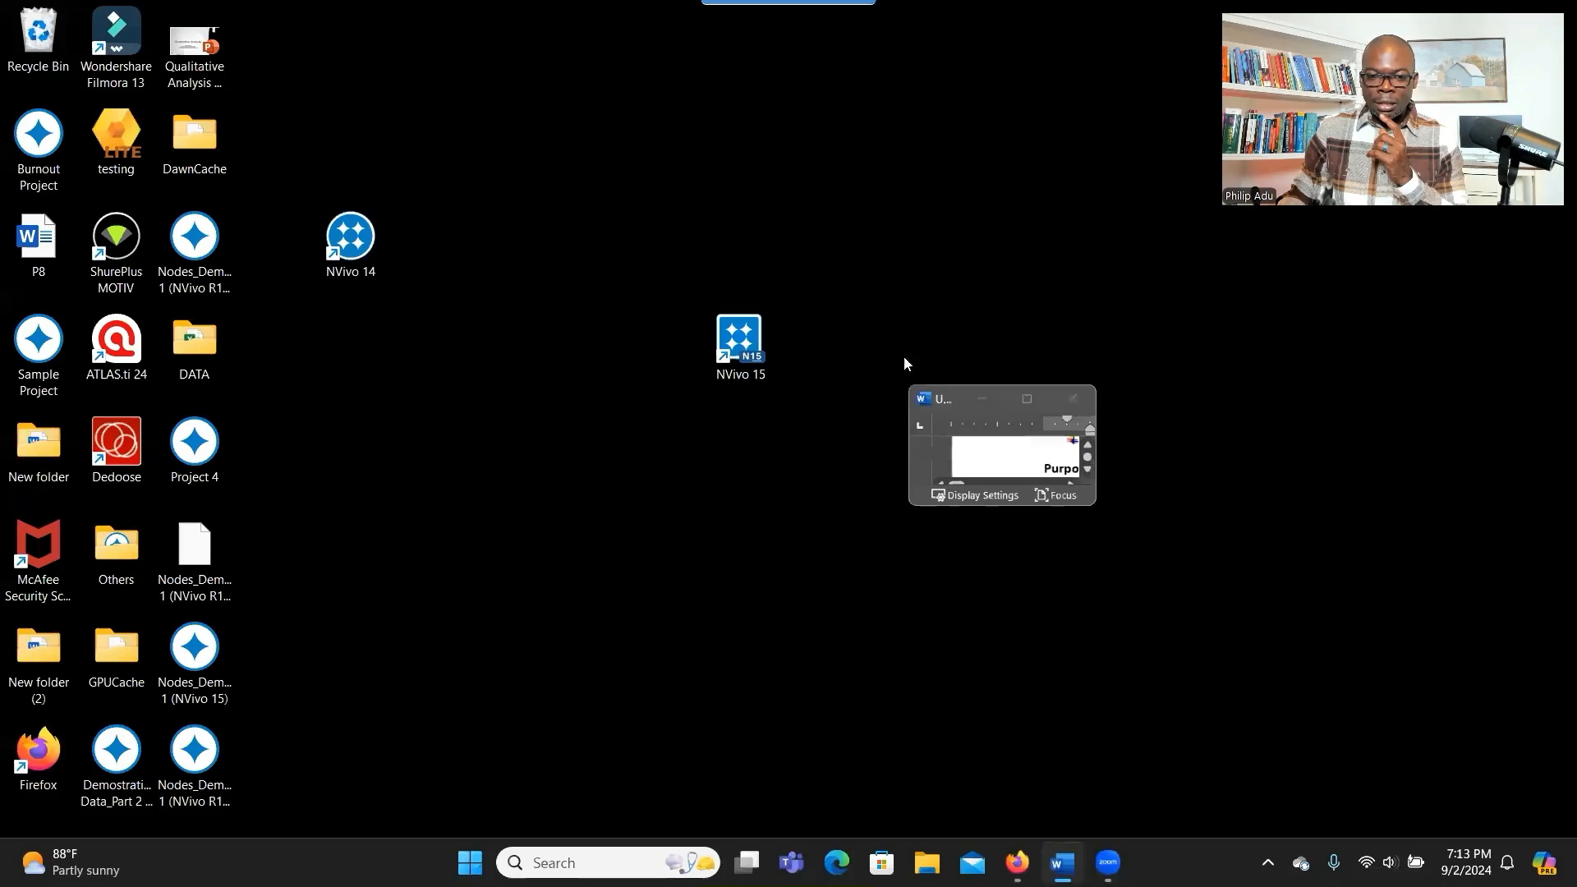
pyautogui.doubleClick(733, 337)
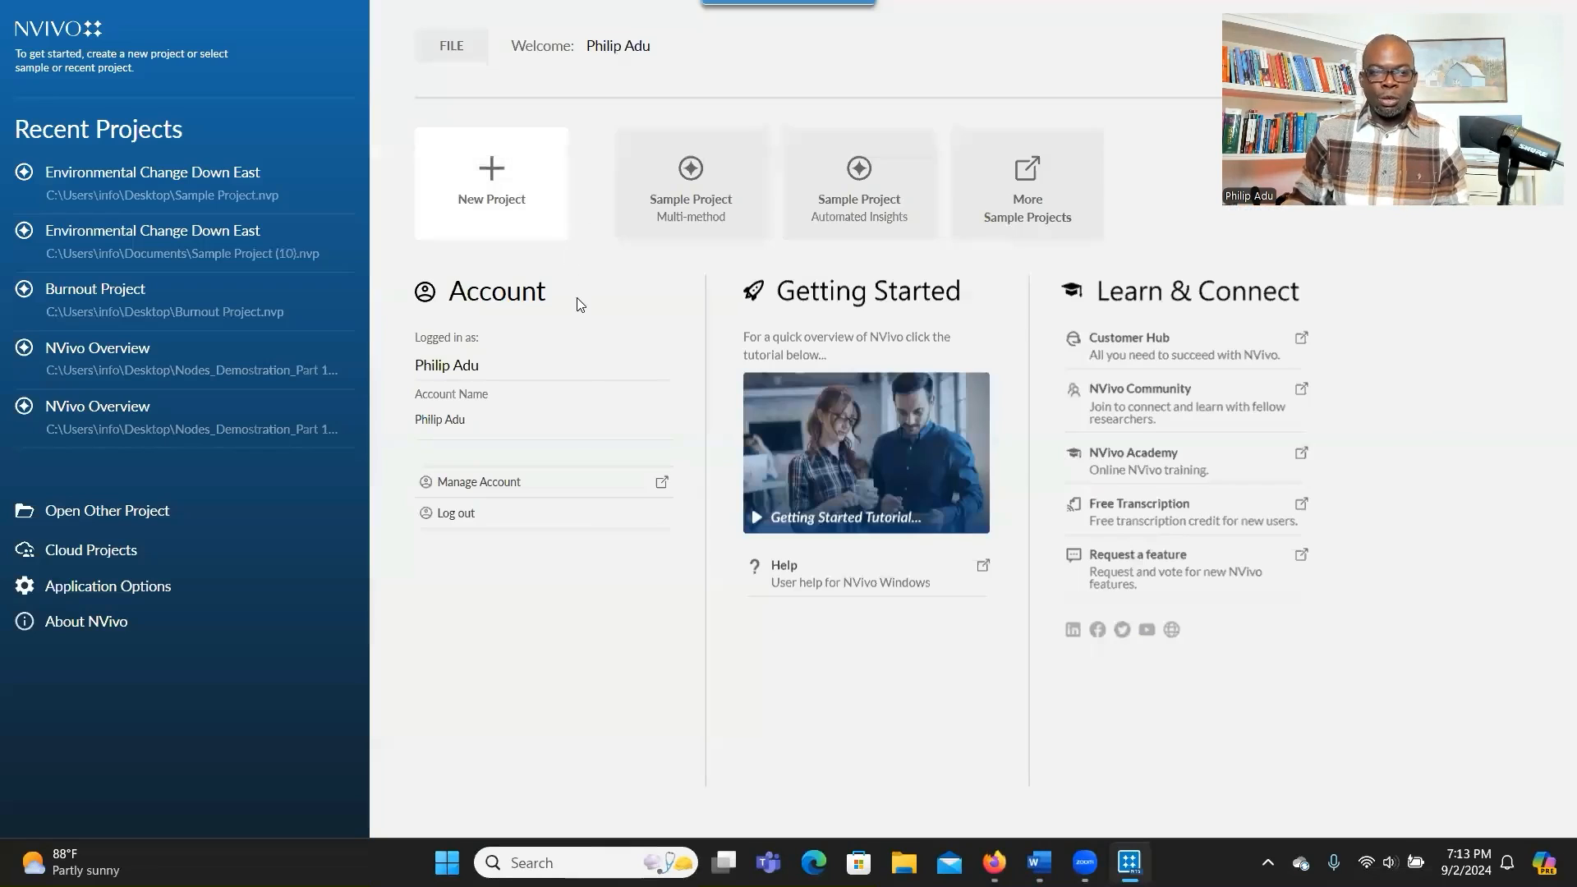
pyautogui.click(524, 227)
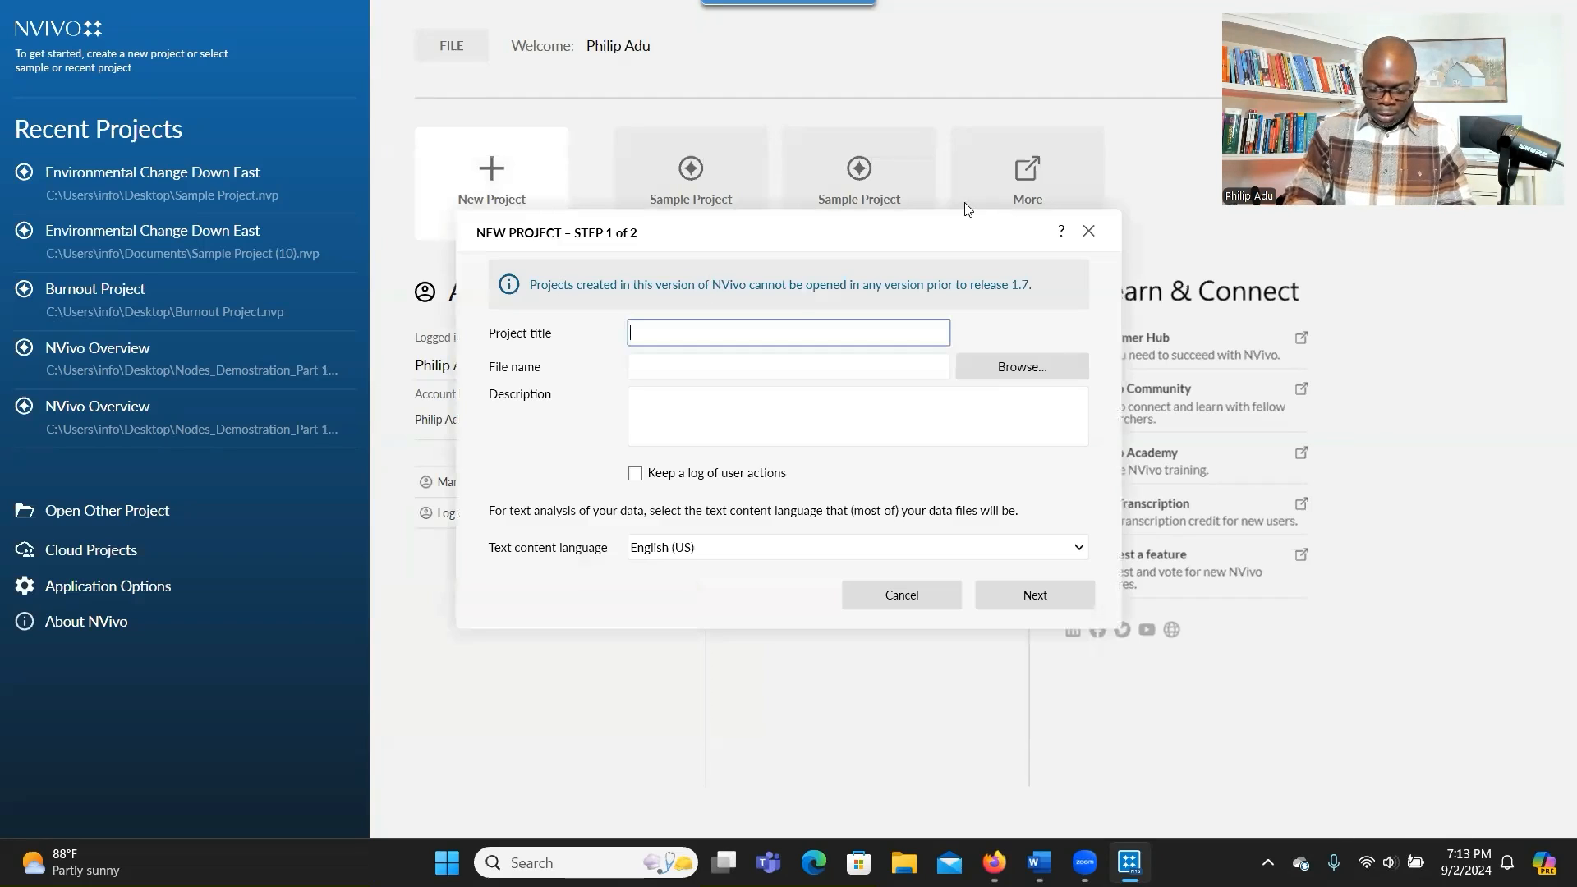
pyautogui.write('Burnout Project Sept')
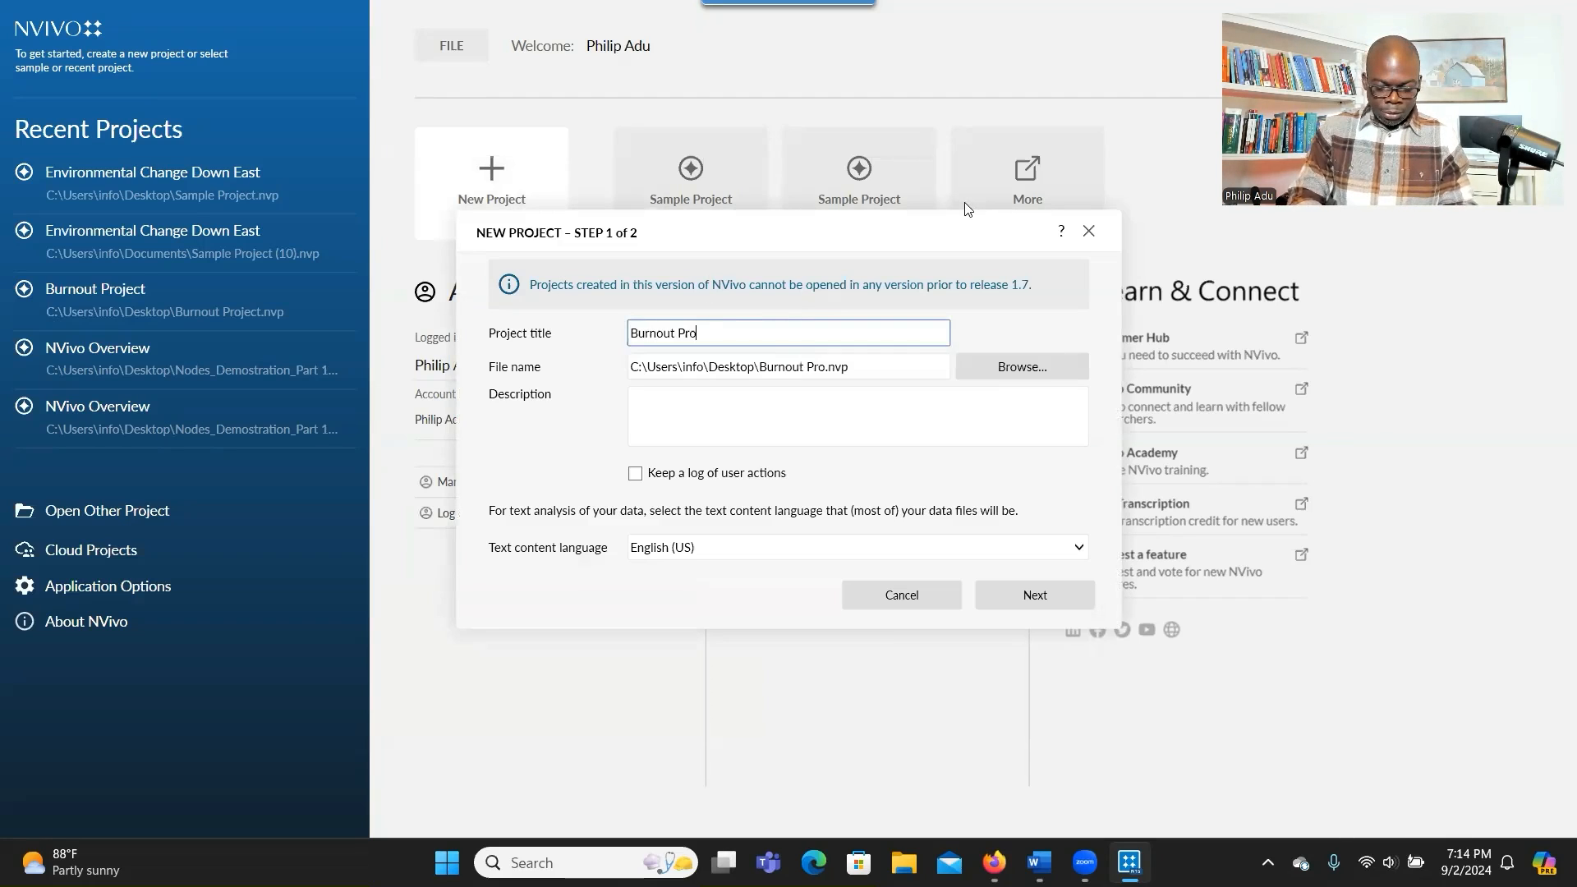
pyautogui.click(858, 424)
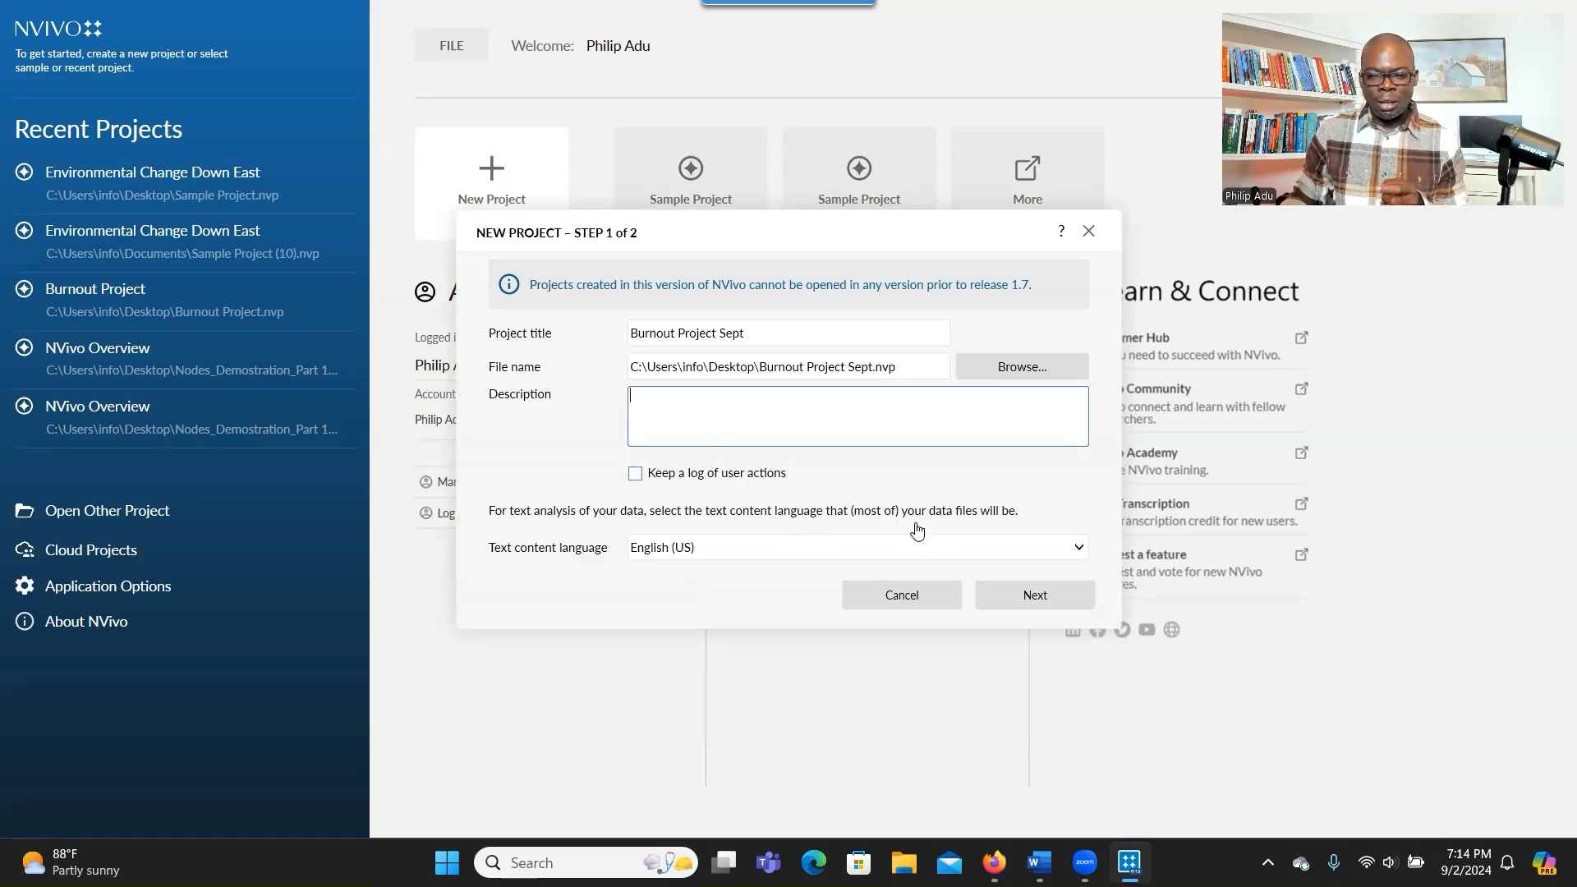
# Set the Desktop as the save location for the Burnout Project Sept project file.
pyautogui.click(1000, 369)
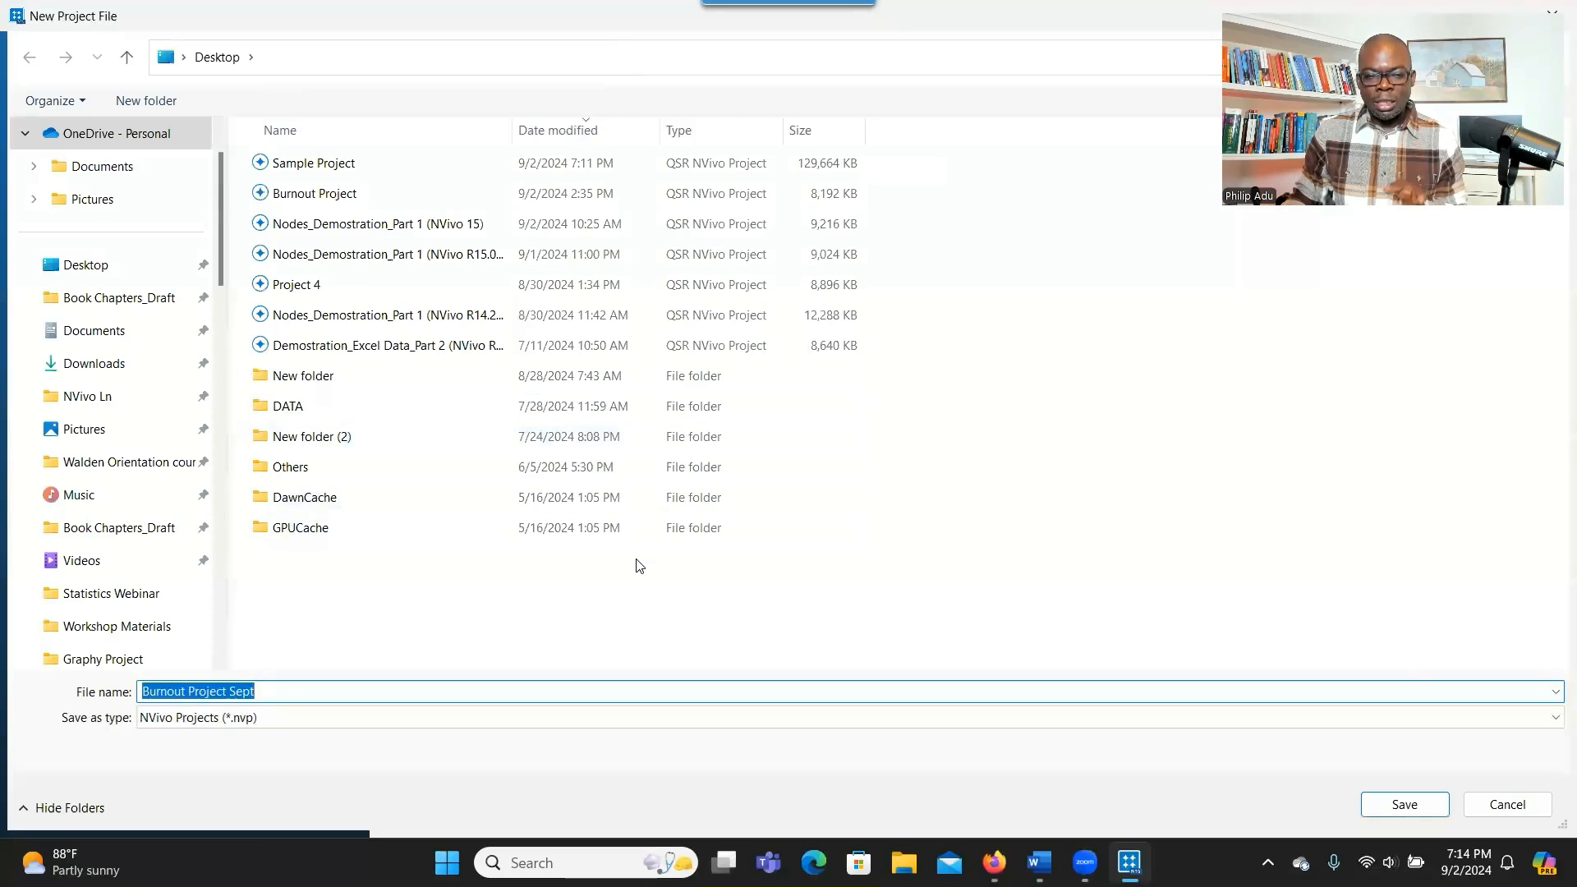
pyautogui.click(89, 266)
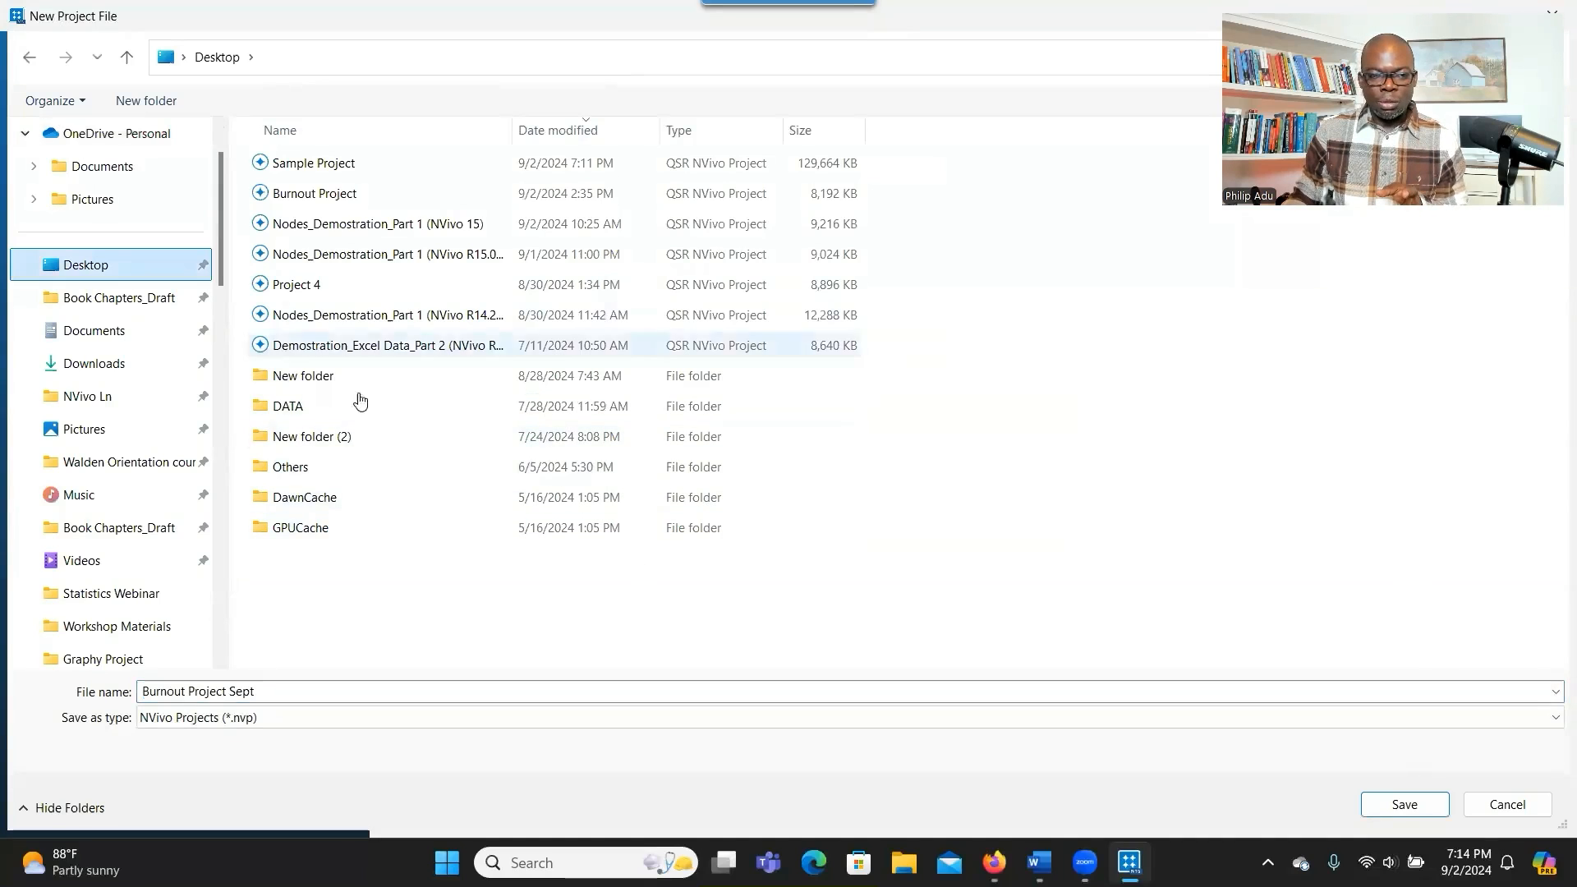
pyautogui.click(1384, 807)
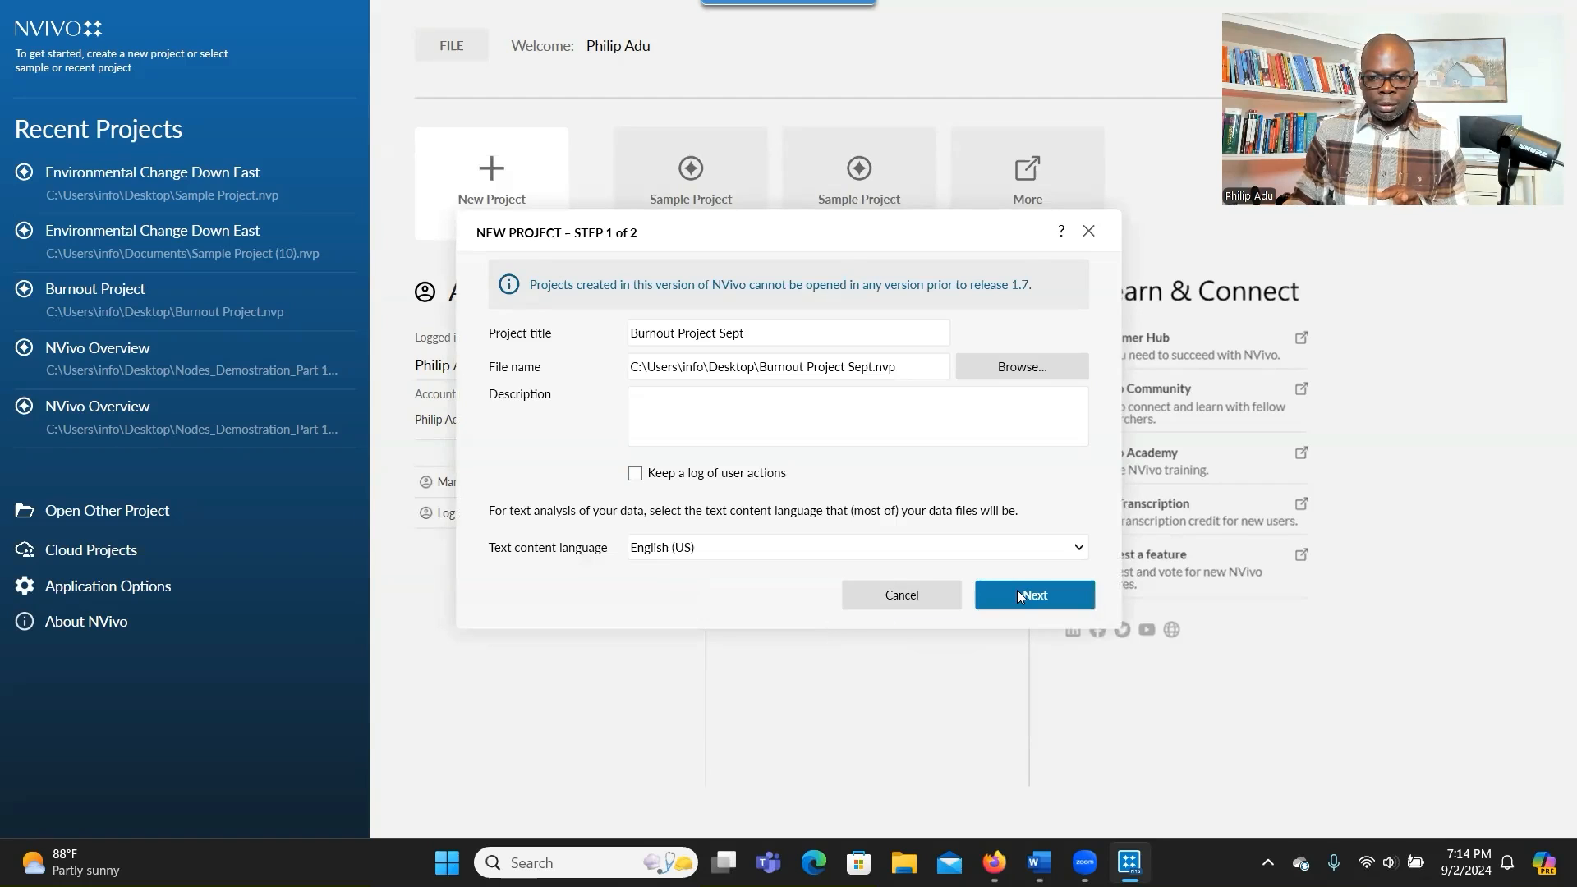
# Turn on autosave for the project, create it, and skip the welcome tour.
pyautogui.click(1019, 593)
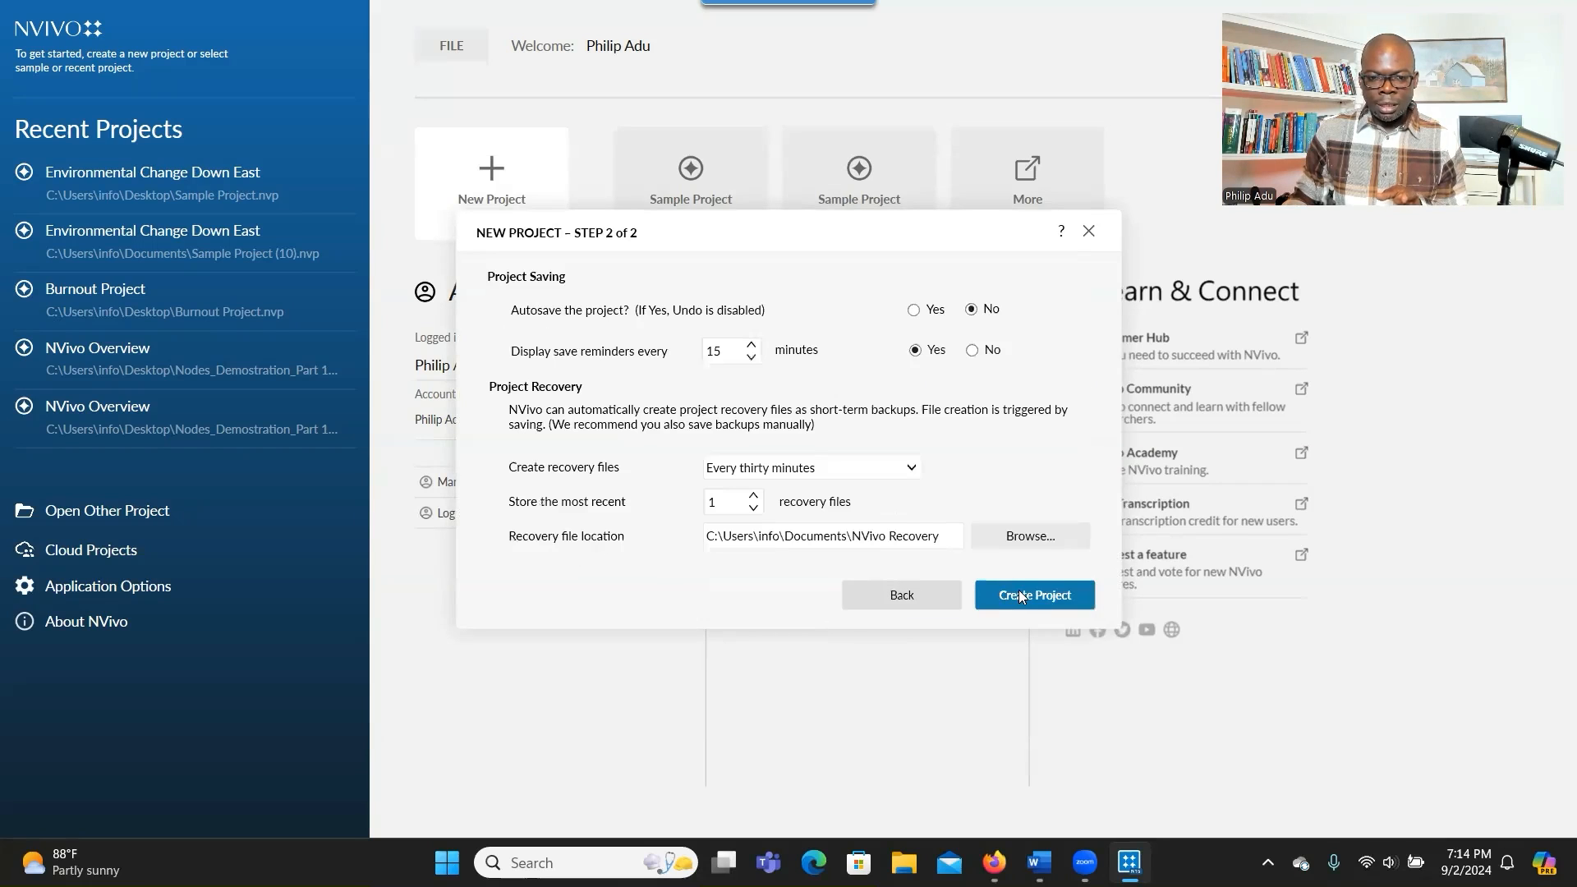
pyautogui.click(914, 311)
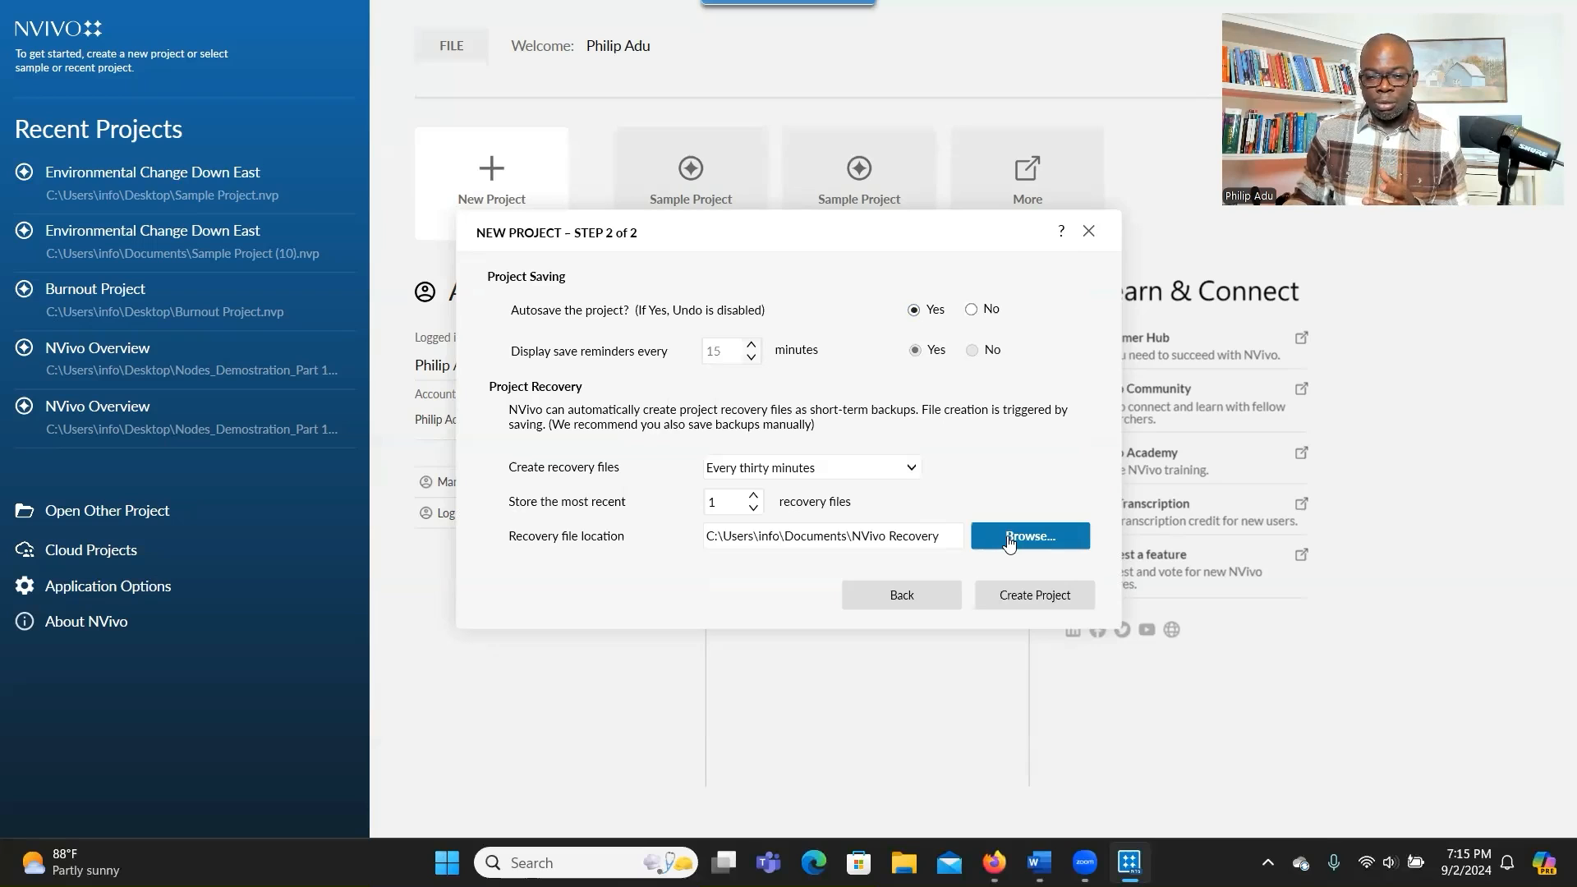
pyautogui.click(1016, 597)
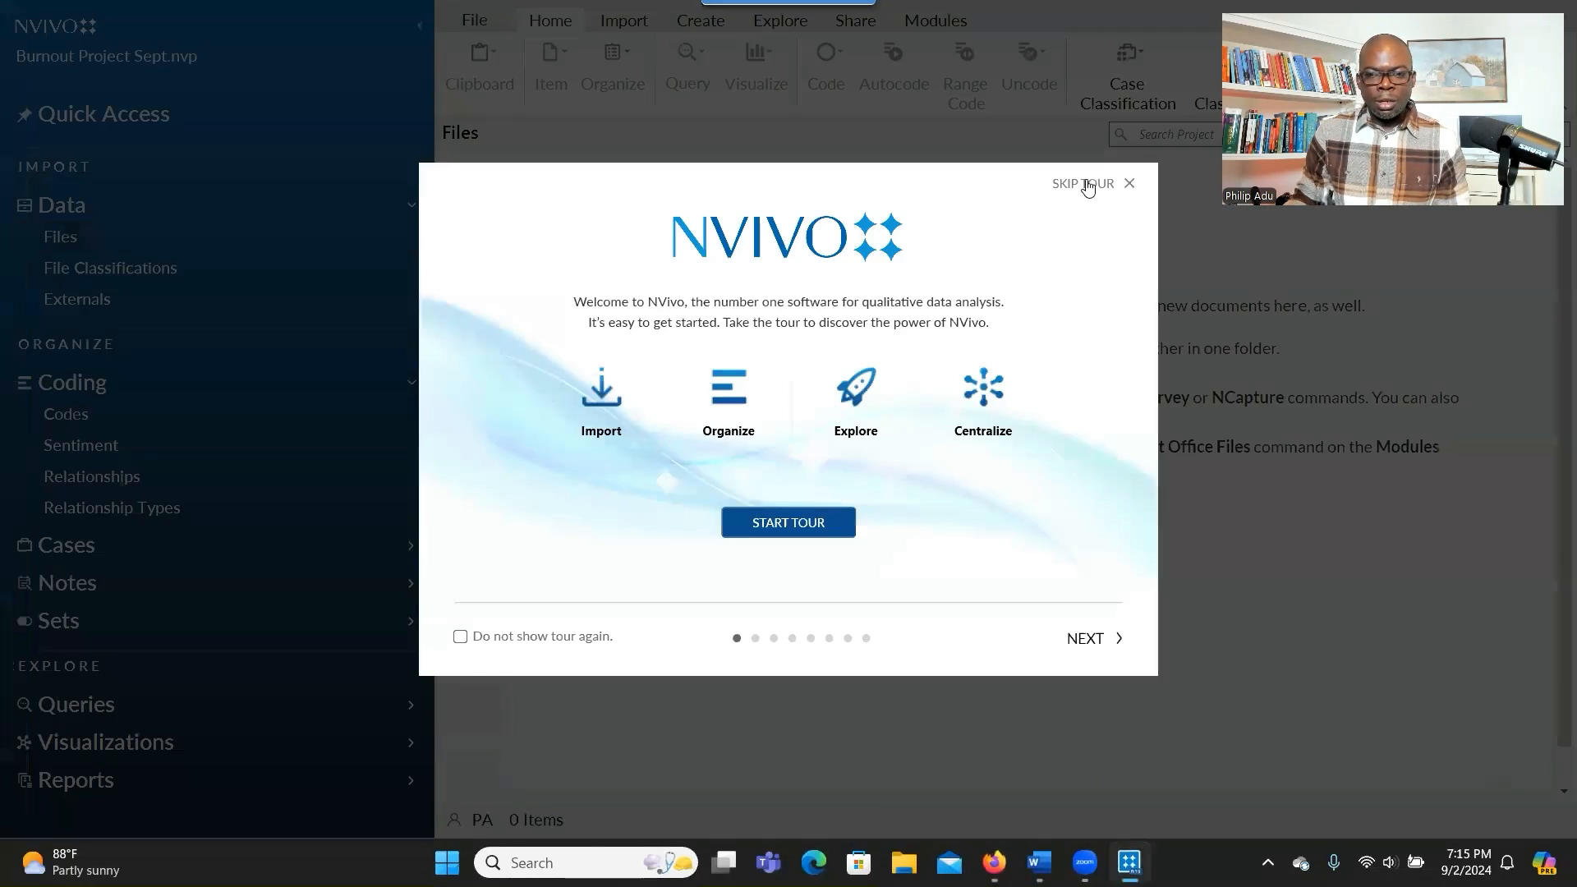
pyautogui.click(1086, 184)
pyautogui.click(949, 776)
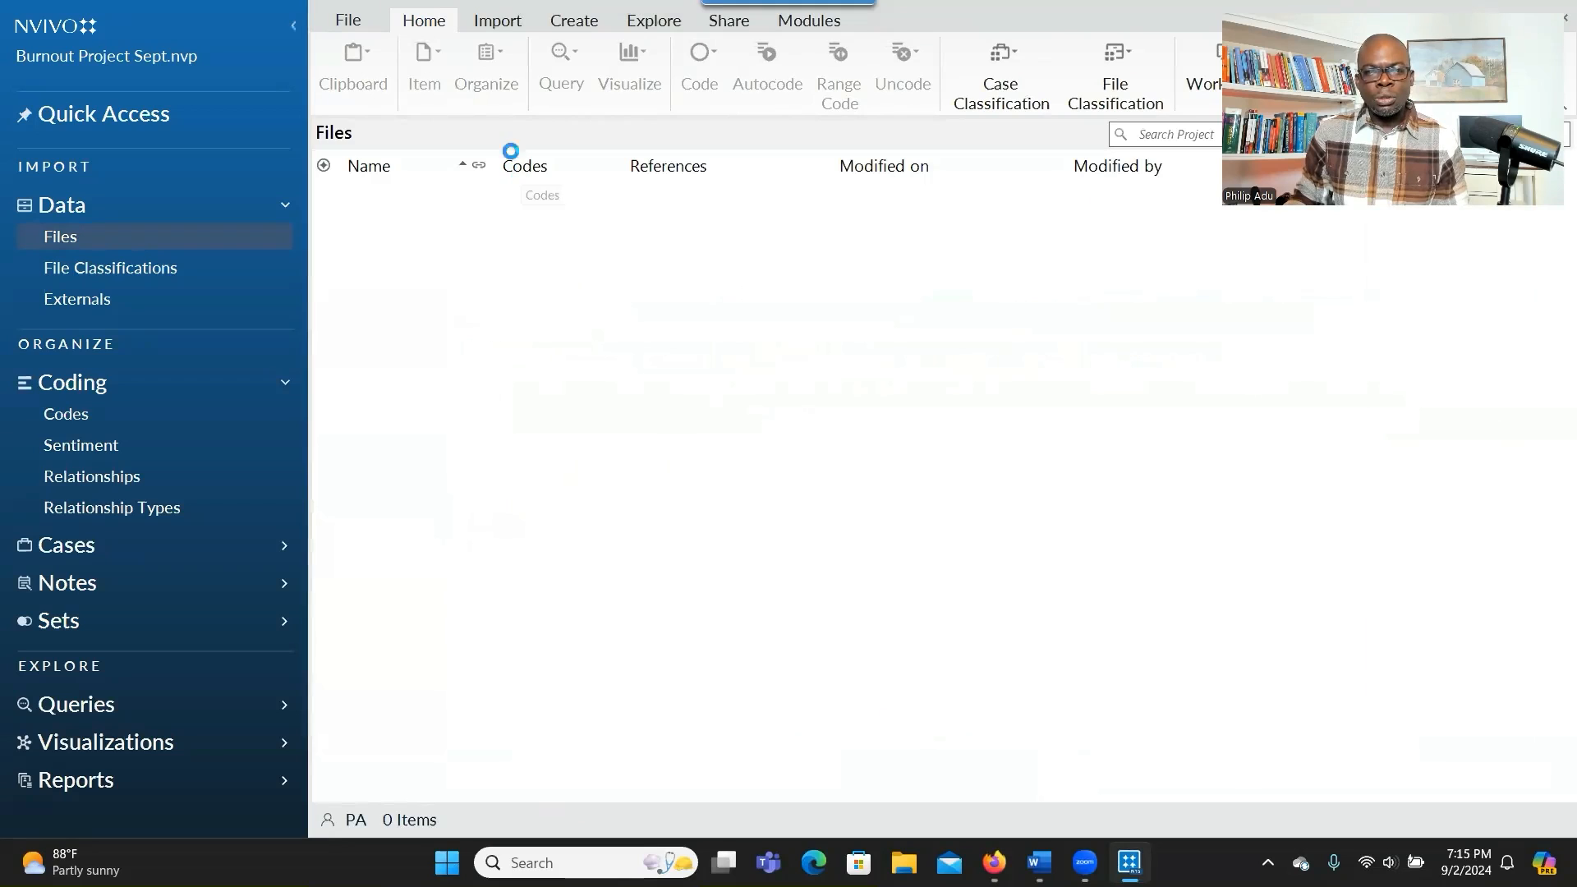
# Choose the documents P1 through P5 from the DATA folder on the Desktop for file import.
pyautogui.click(495, 25)
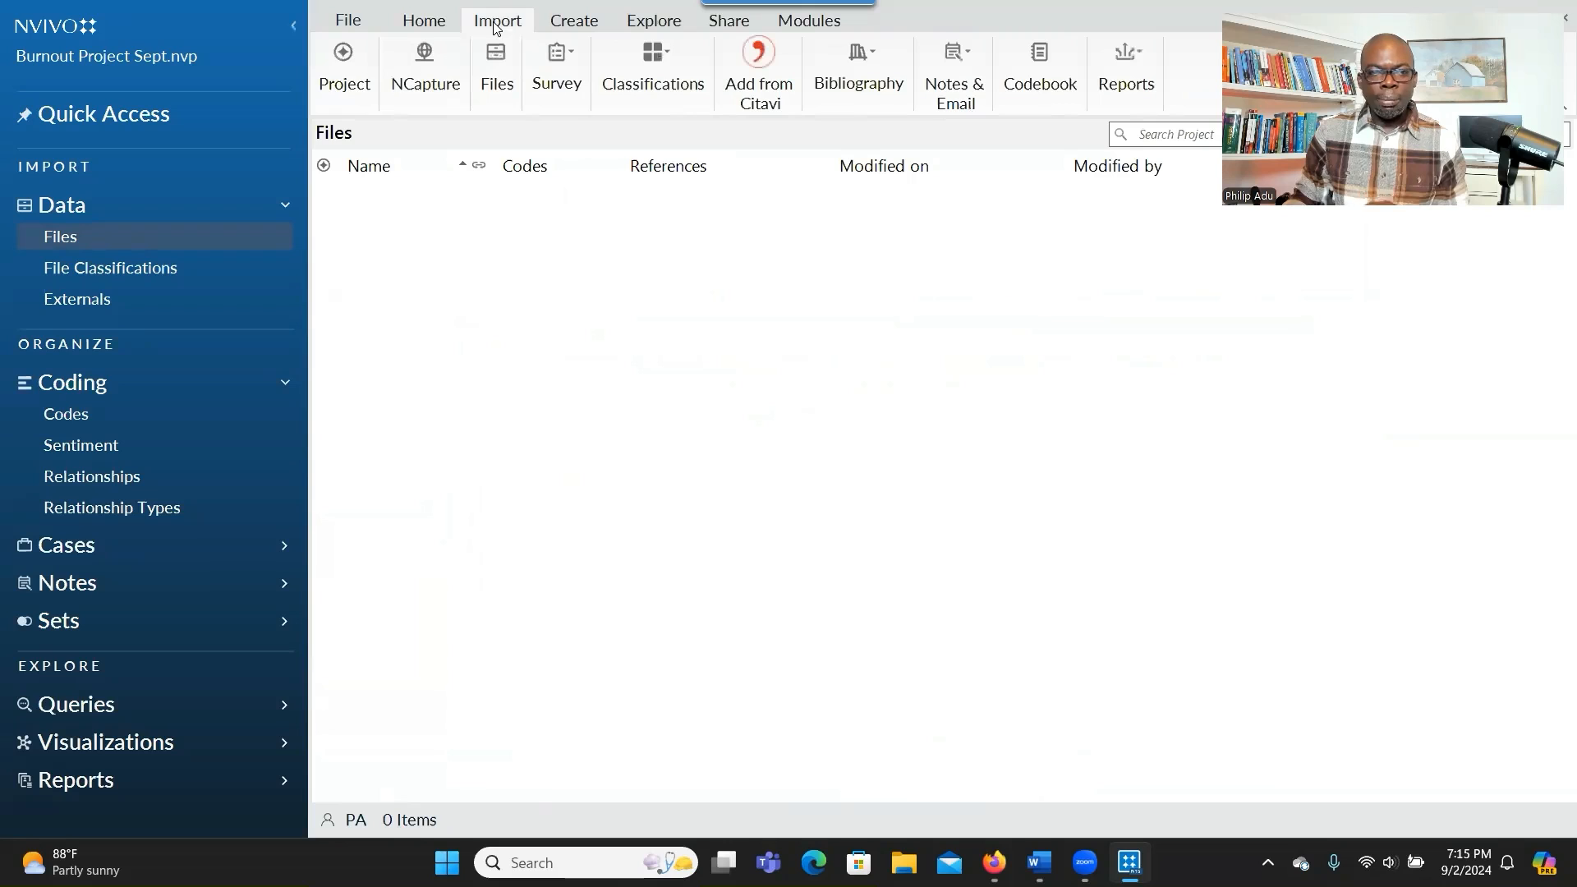
pyautogui.click(497, 82)
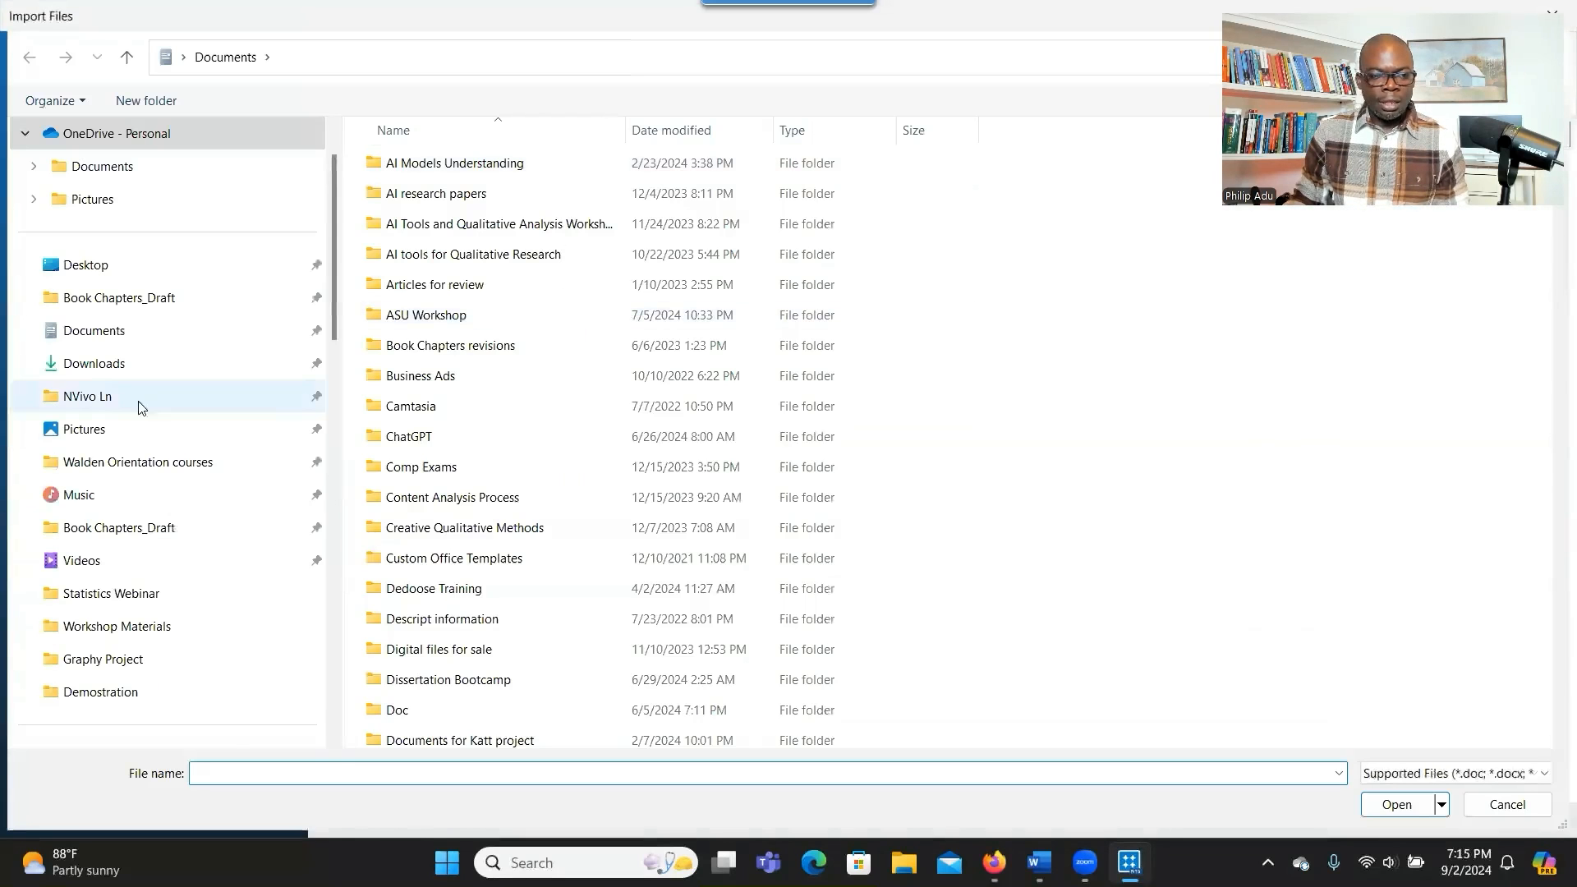
pyautogui.click(86, 264)
pyautogui.click(422, 238)
pyautogui.doubleClick(421, 237)
pyautogui.click(422, 234)
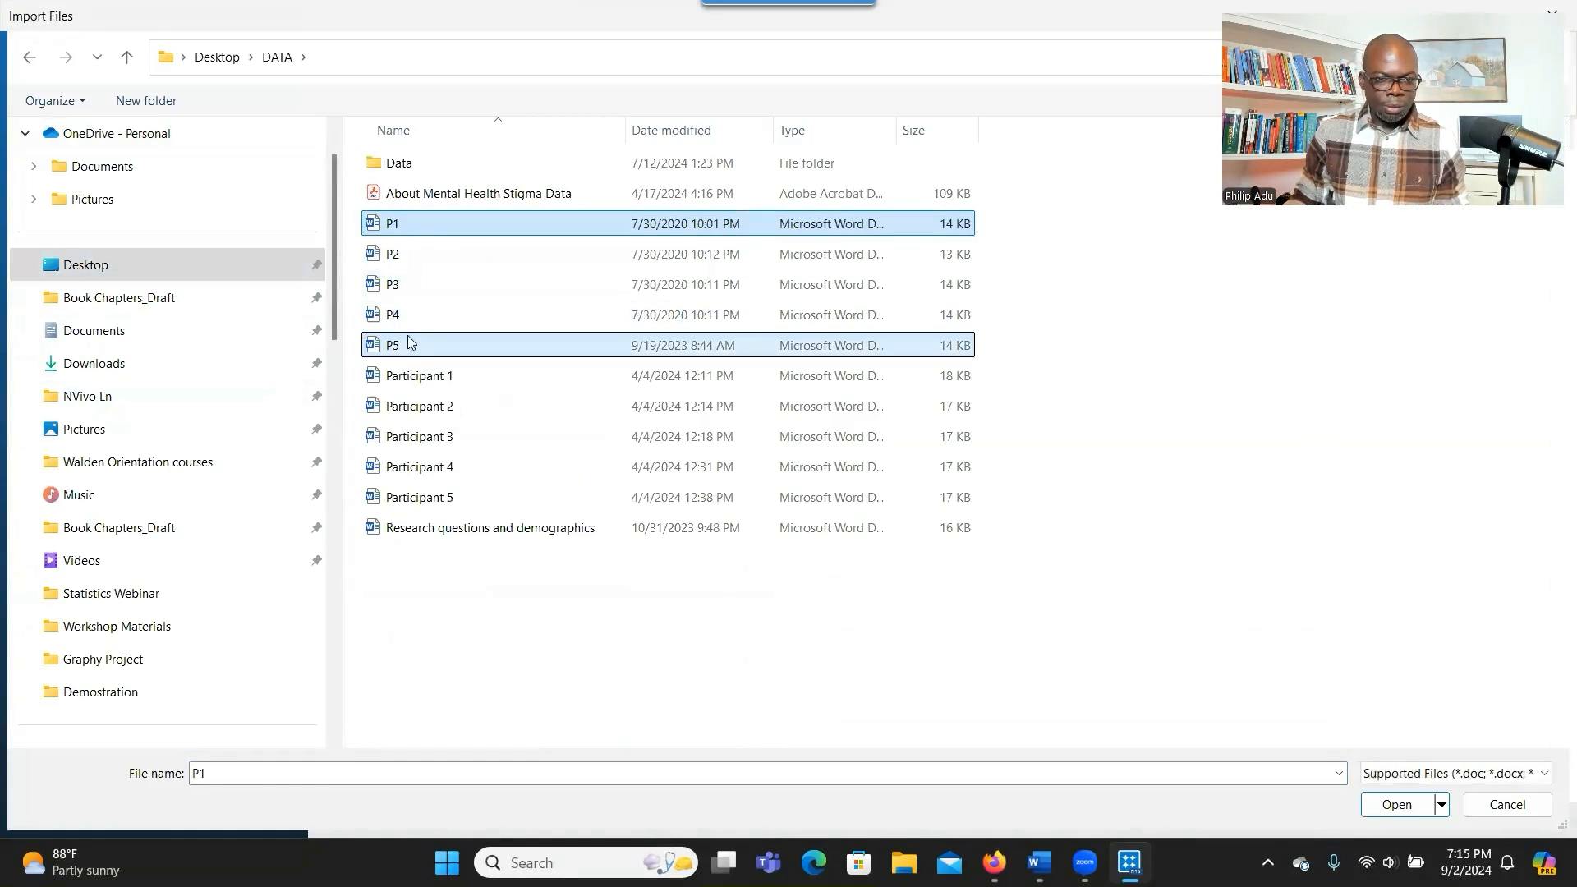
pyautogui.keyDown('shift'); pyautogui.click(409, 345); pyautogui.keyUp('shift')
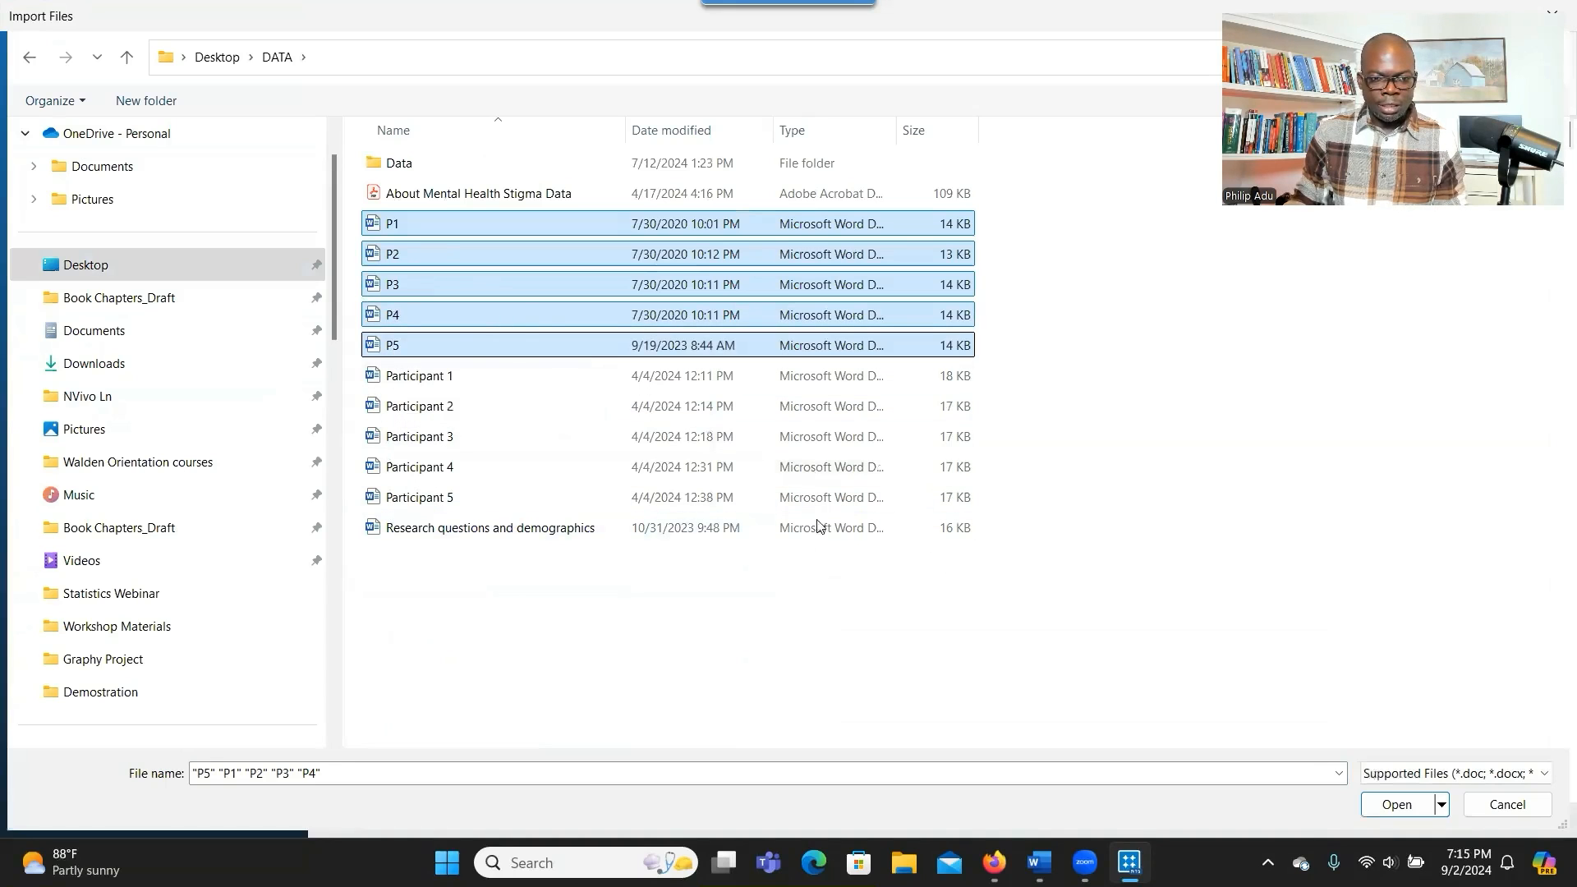
pyautogui.click(1394, 805)
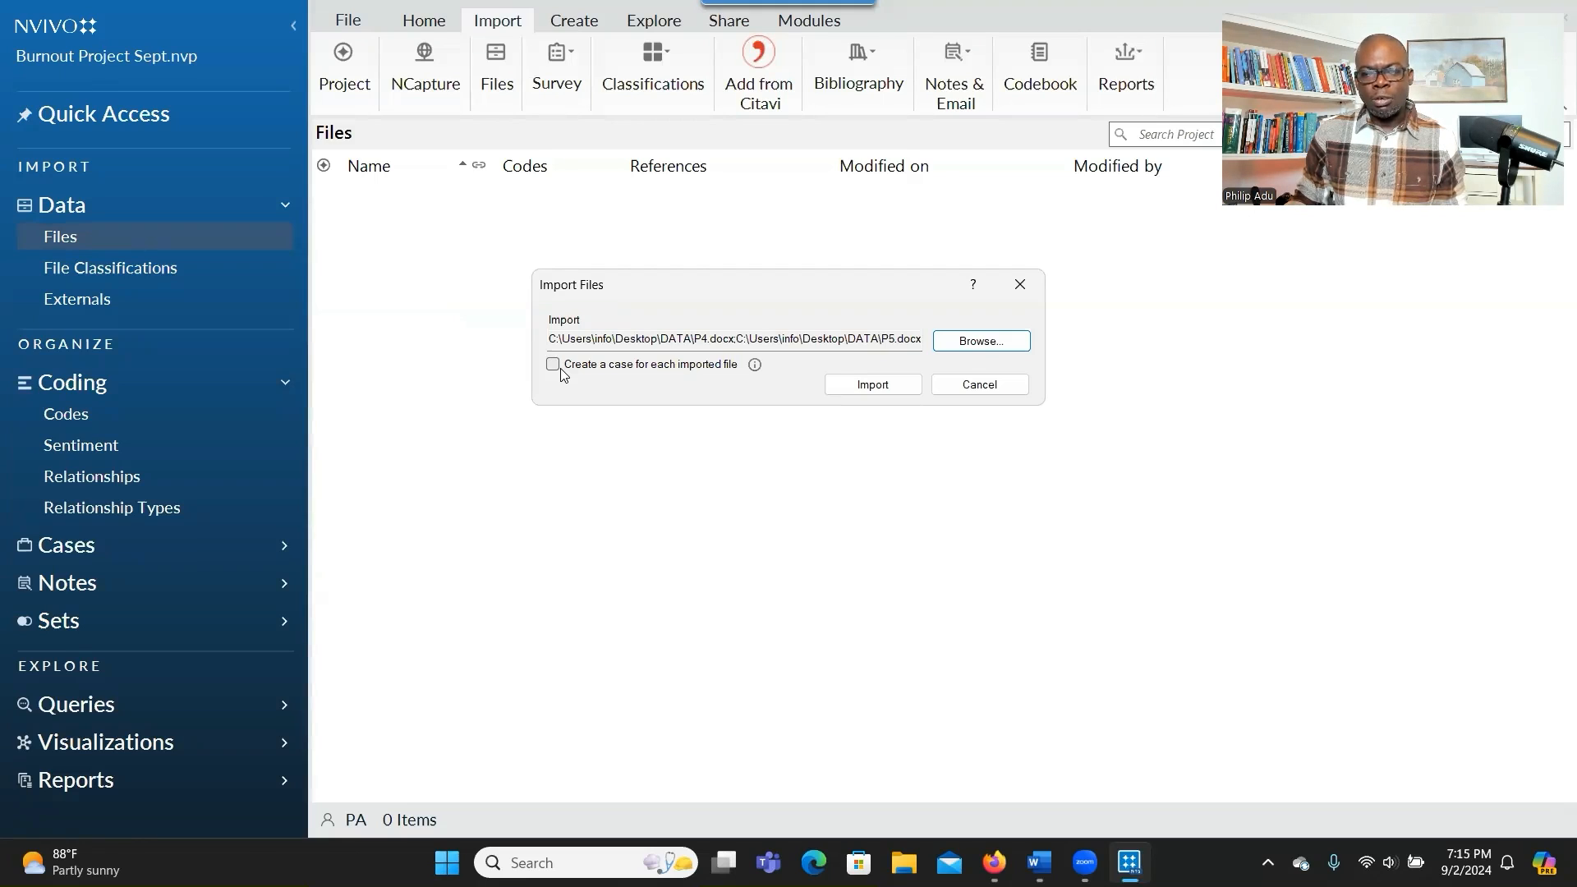
# Import the files with a case for each one, grouped in a new classification named "Participants".
pyautogui.click(553, 364)
pyautogui.click(857, 418)
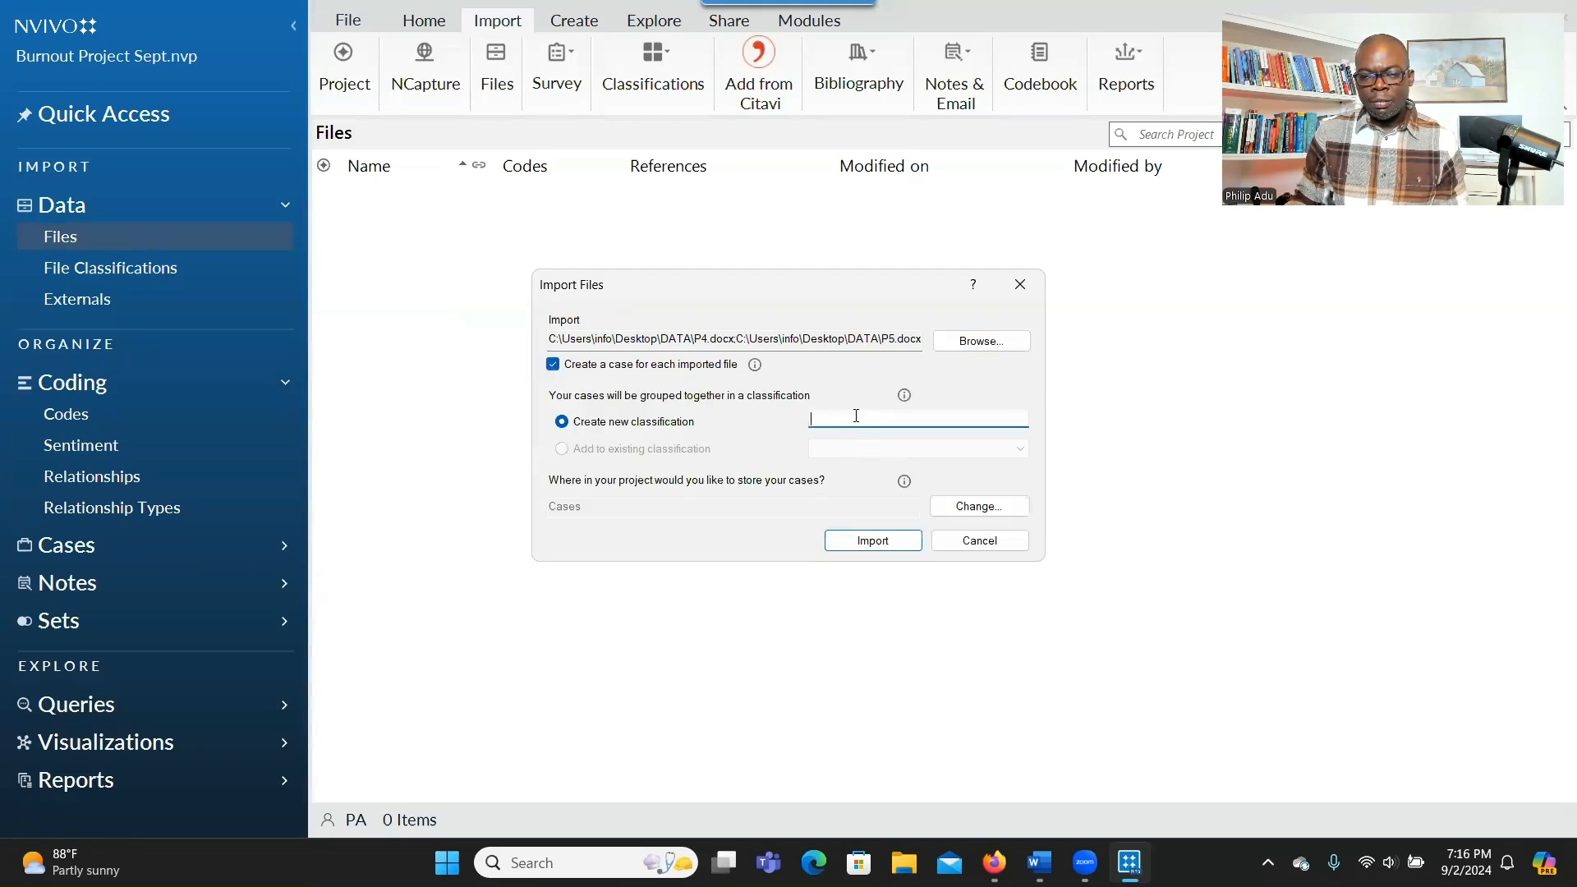
pyautogui.write('Participants')
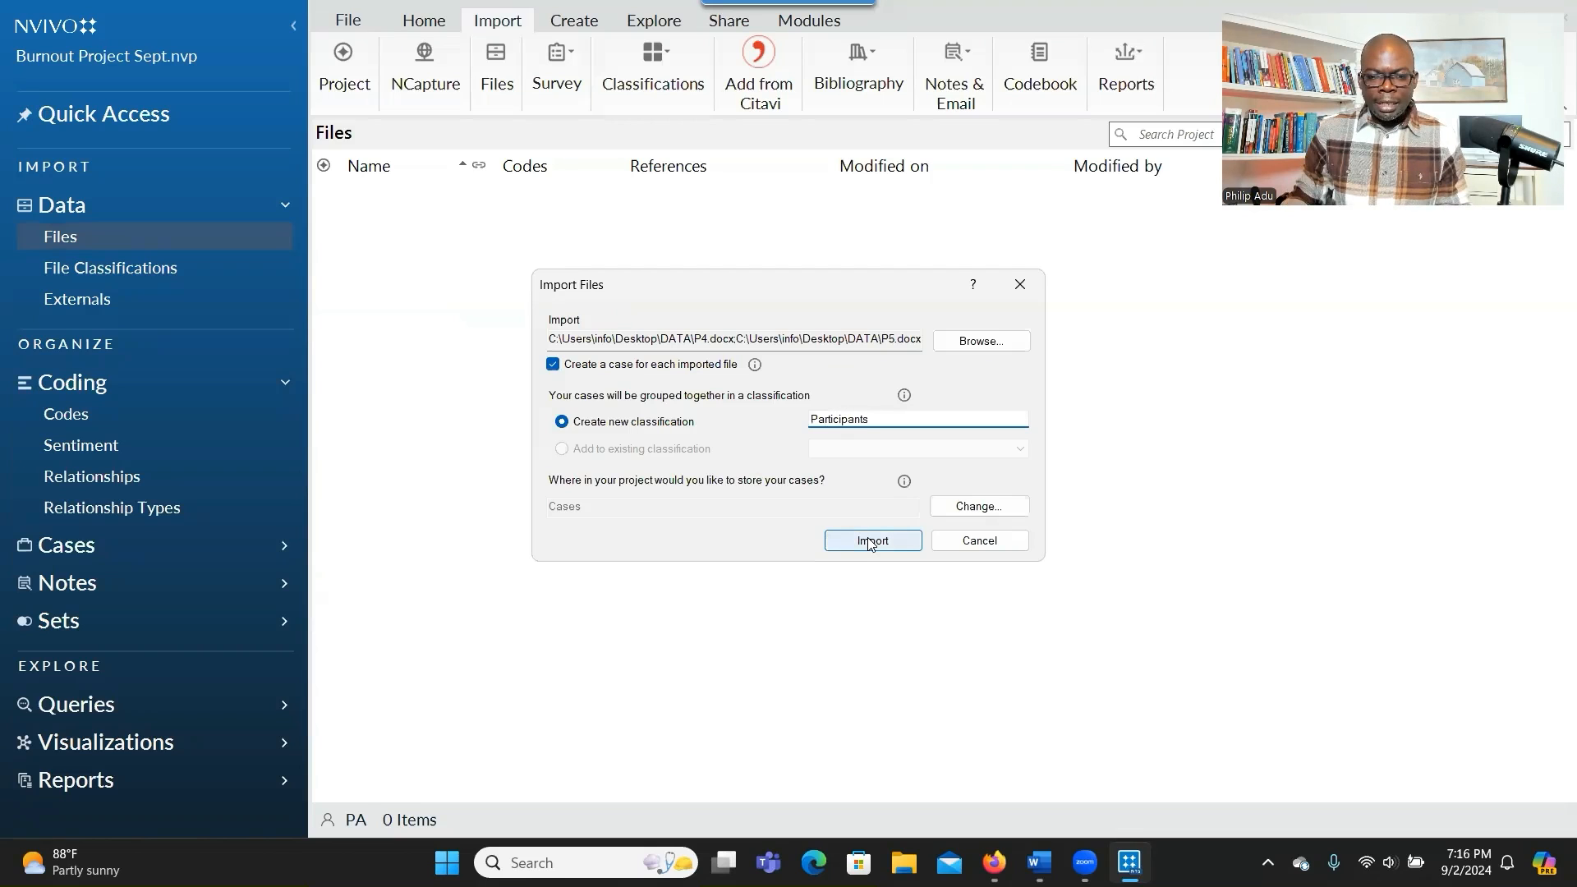
pyautogui.click(872, 541)
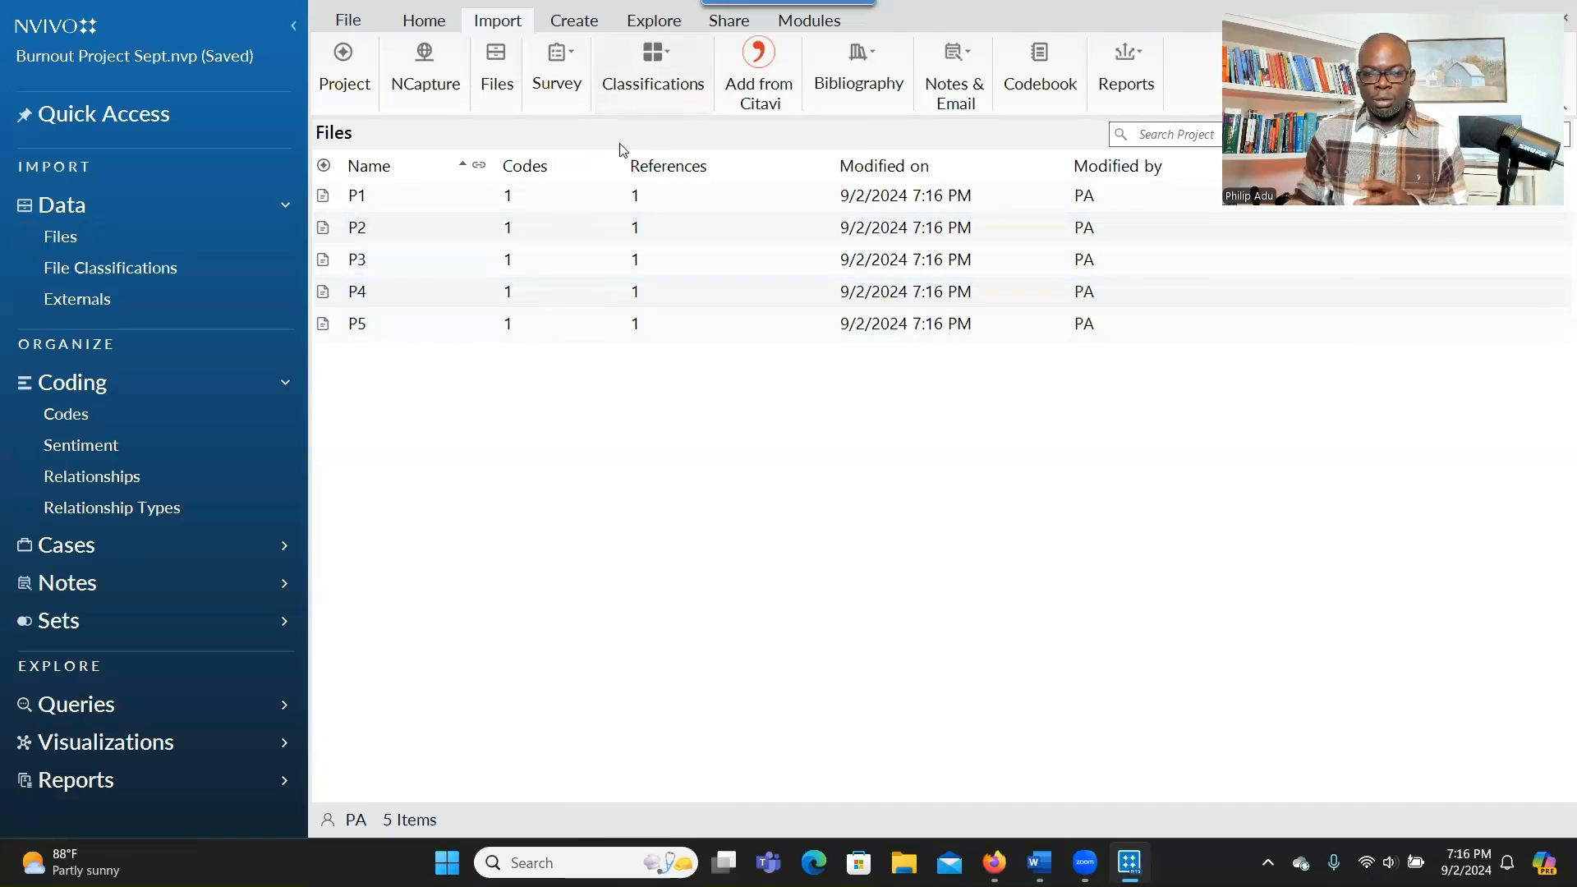
# Examine the classification import options, the Participants case classification sheet, and the commands for adding attributes.
pyautogui.click(651, 78)
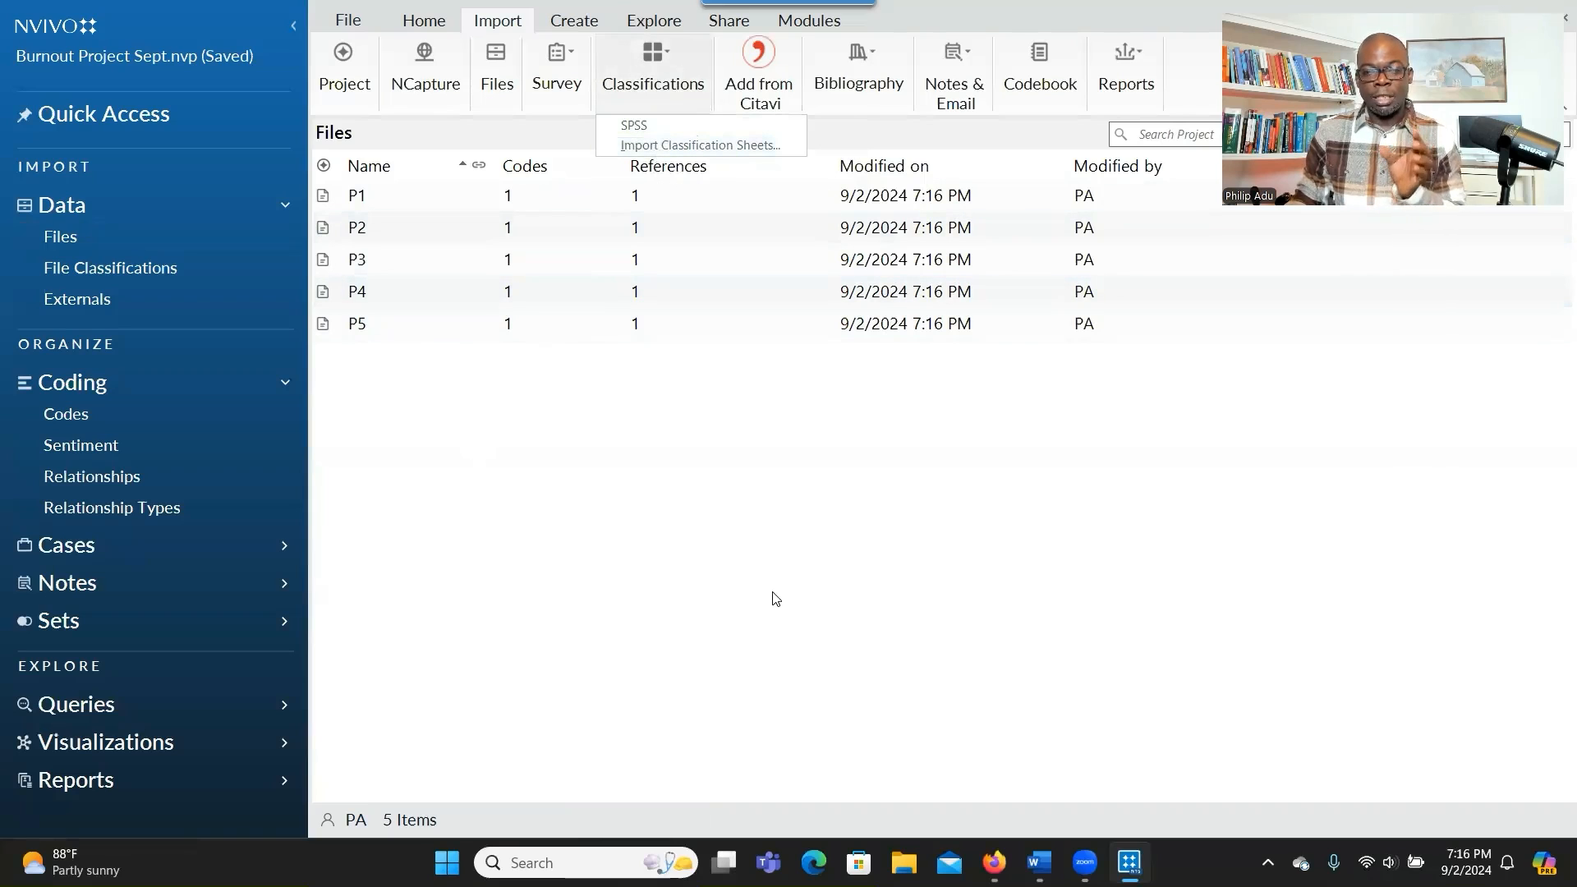
pyautogui.click(185, 549)
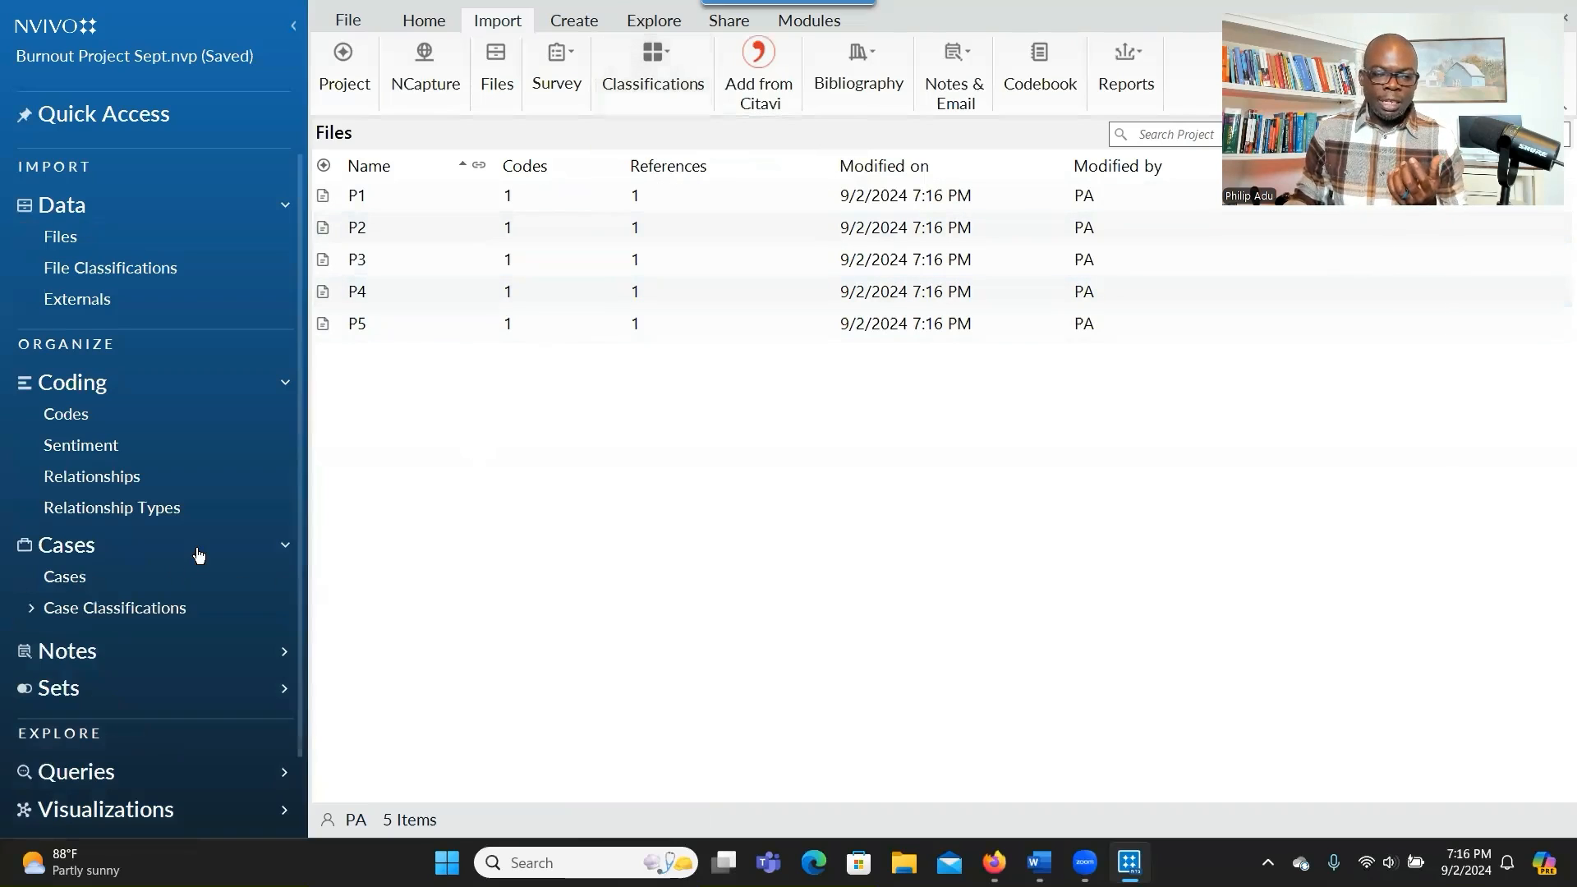
pyautogui.click(33, 613)
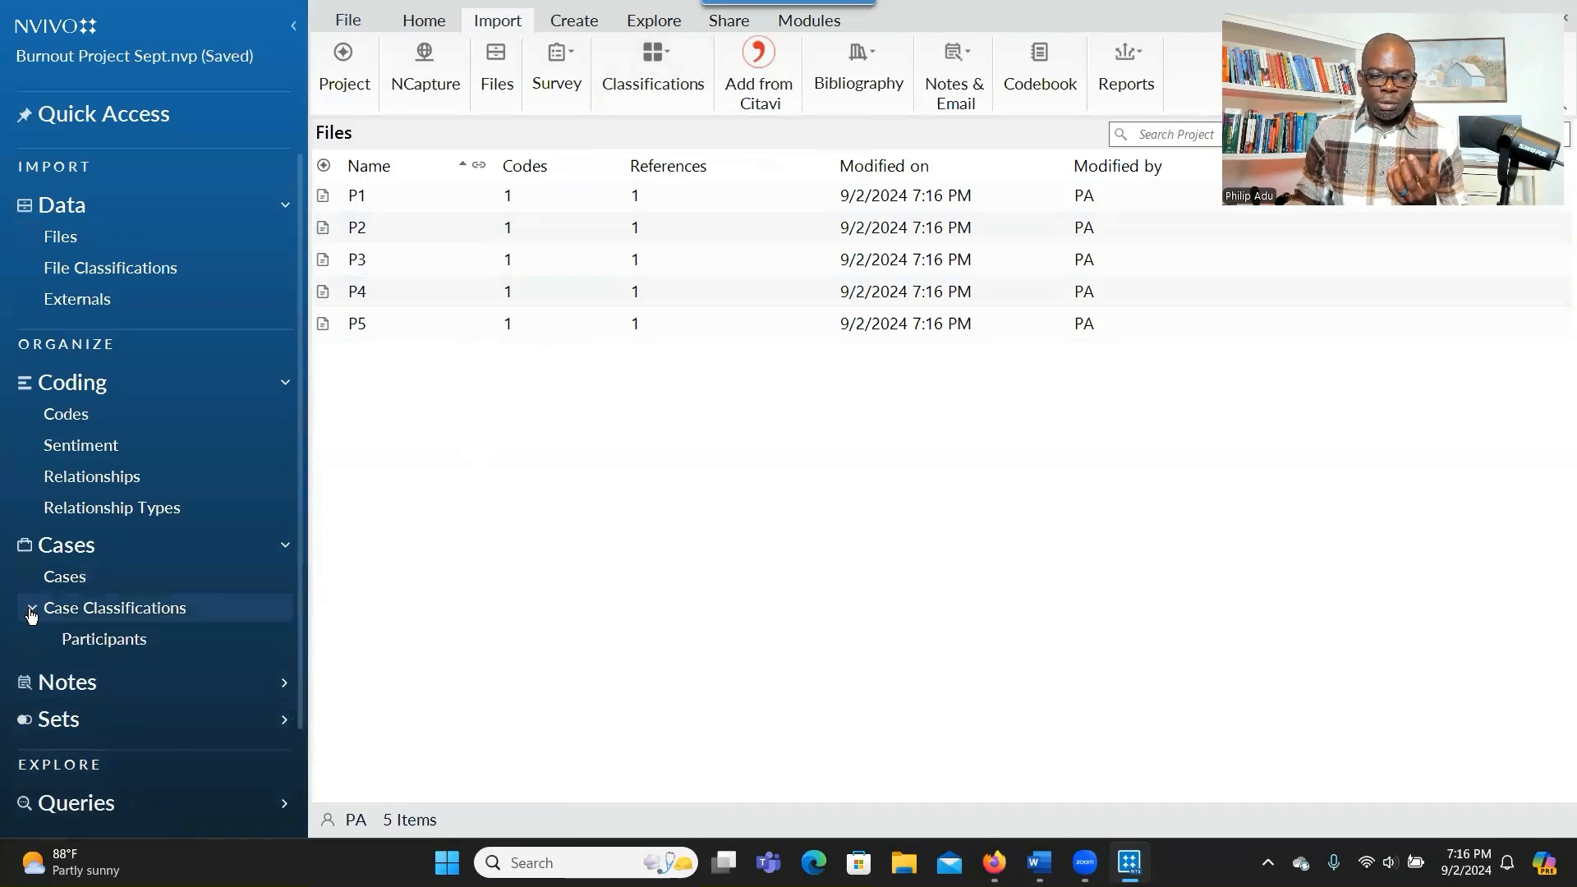
pyautogui.click(92, 646)
pyautogui.rightClick(391, 240)
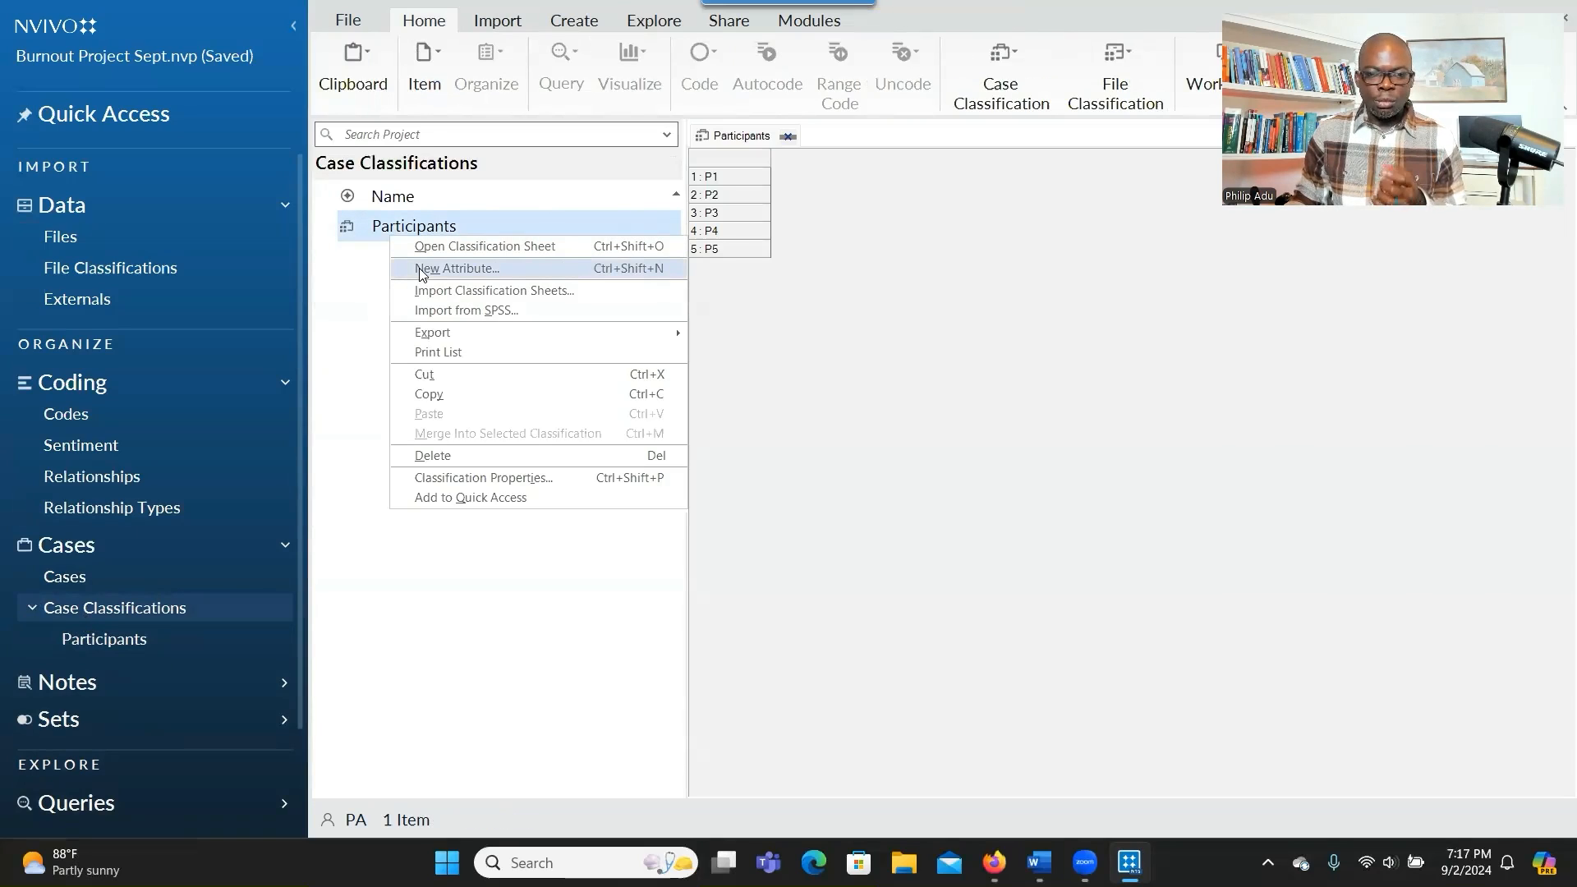
pyautogui.click(362, 328)
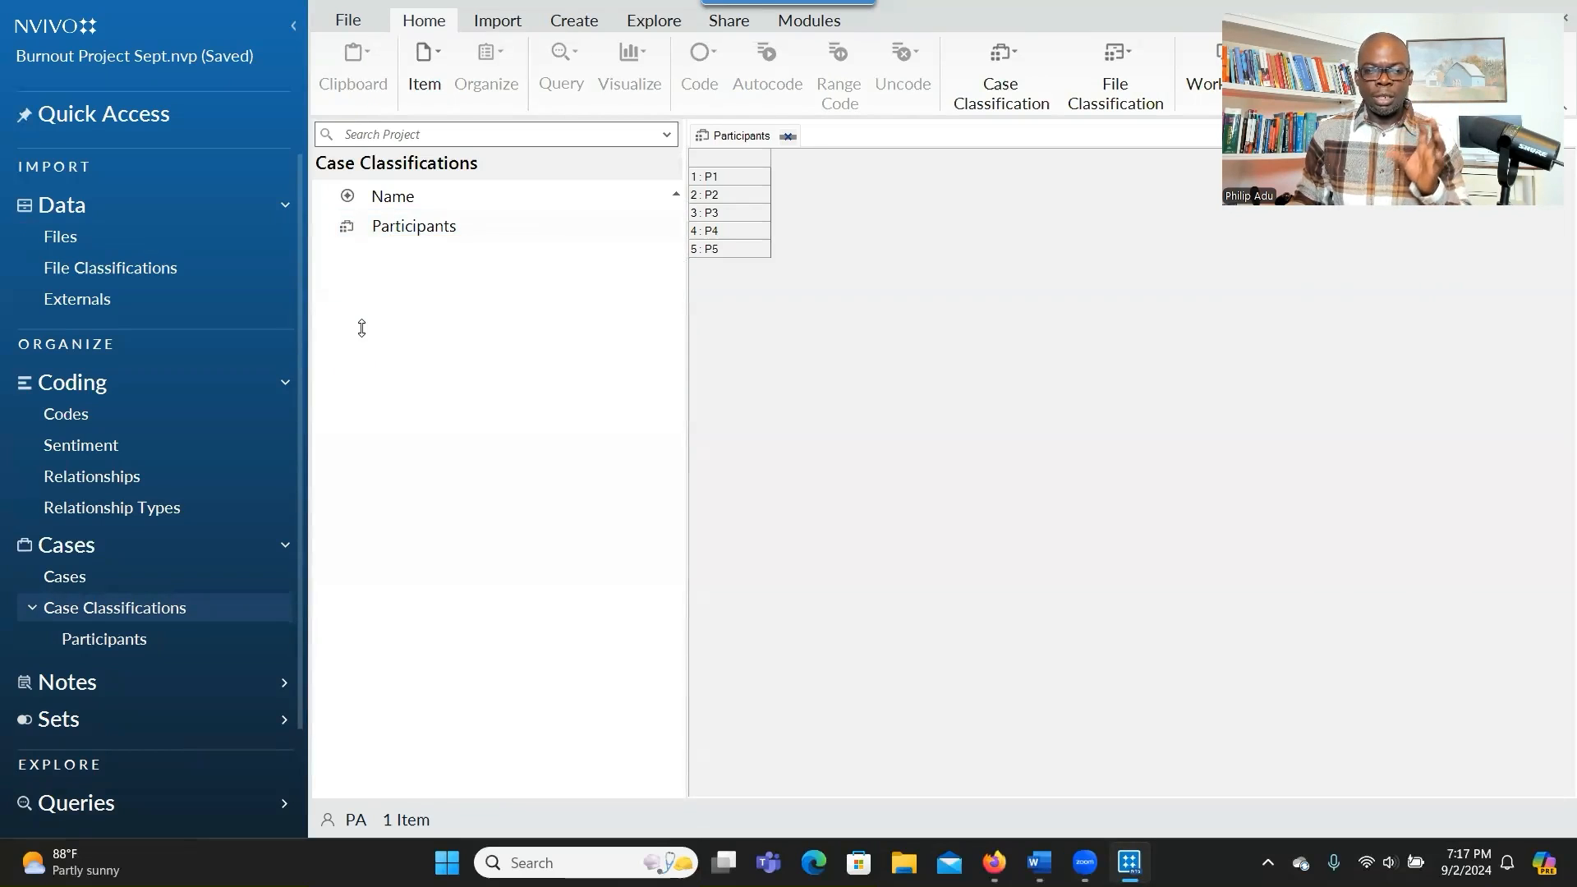
# Start the AI Assistant document summarization for all five imported files, P1 through P5.
pyautogui.click(60, 237)
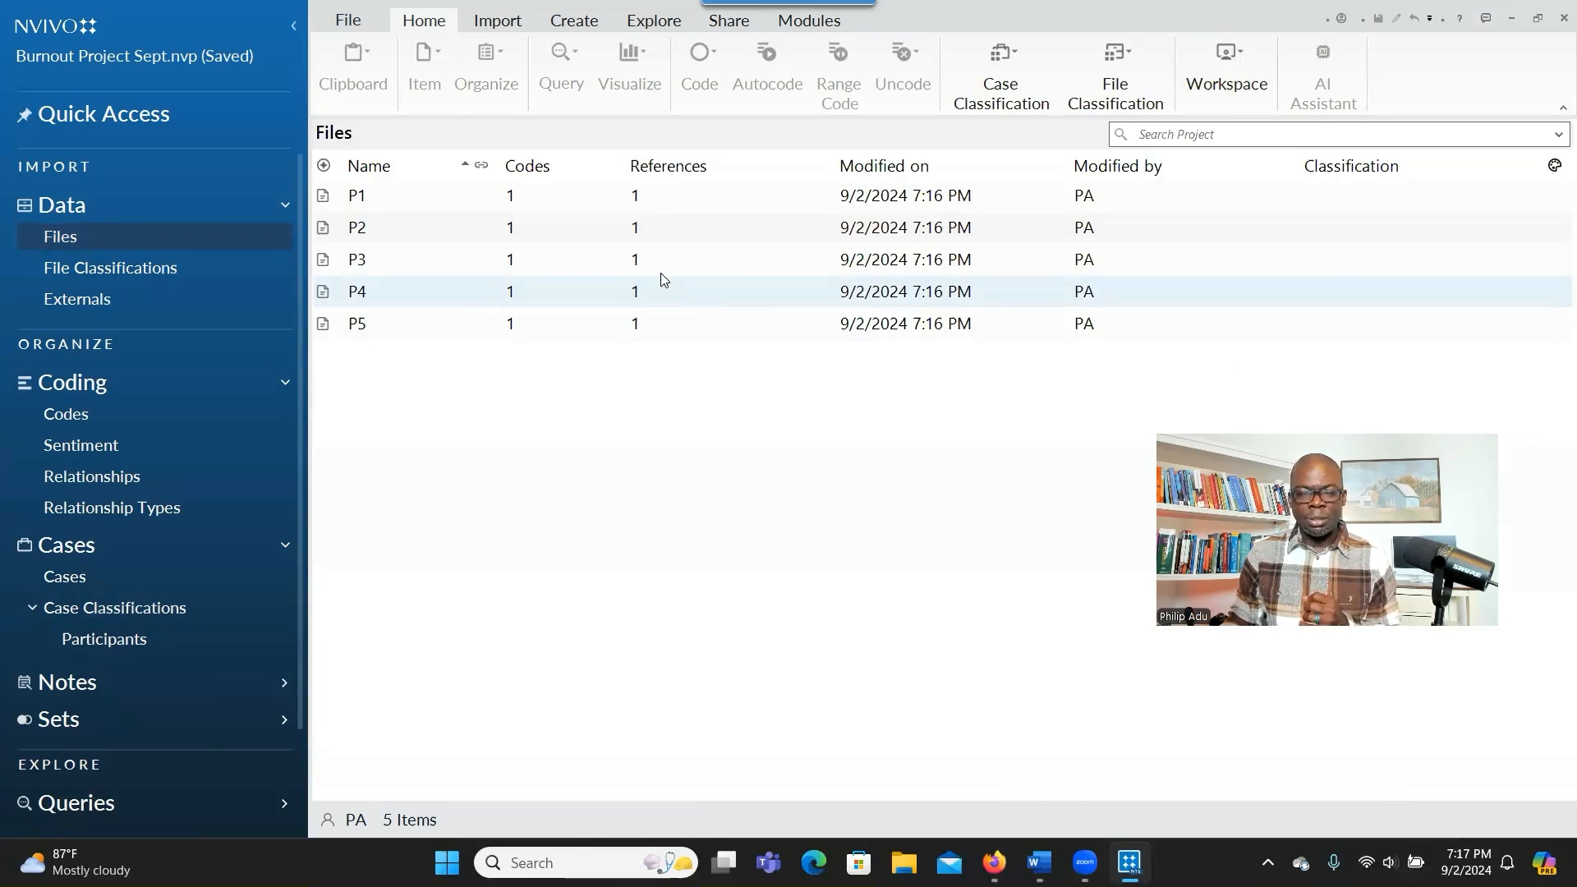
pyautogui.click(402, 196)
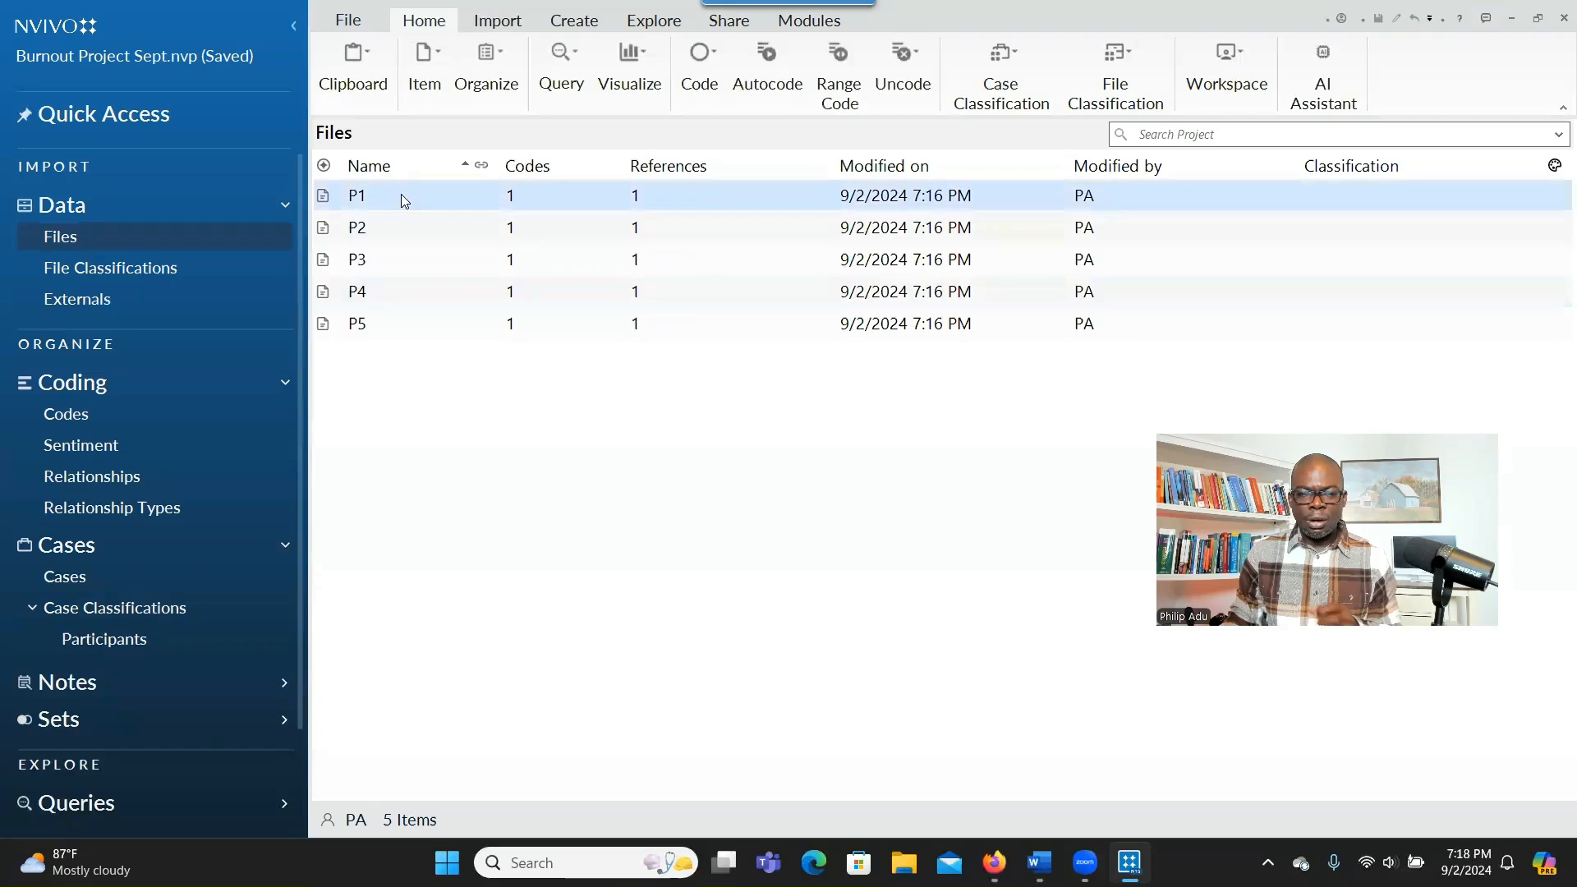
pyautogui.keyDown('shift'); pyautogui.click(457, 327); pyautogui.keyUp('shift')
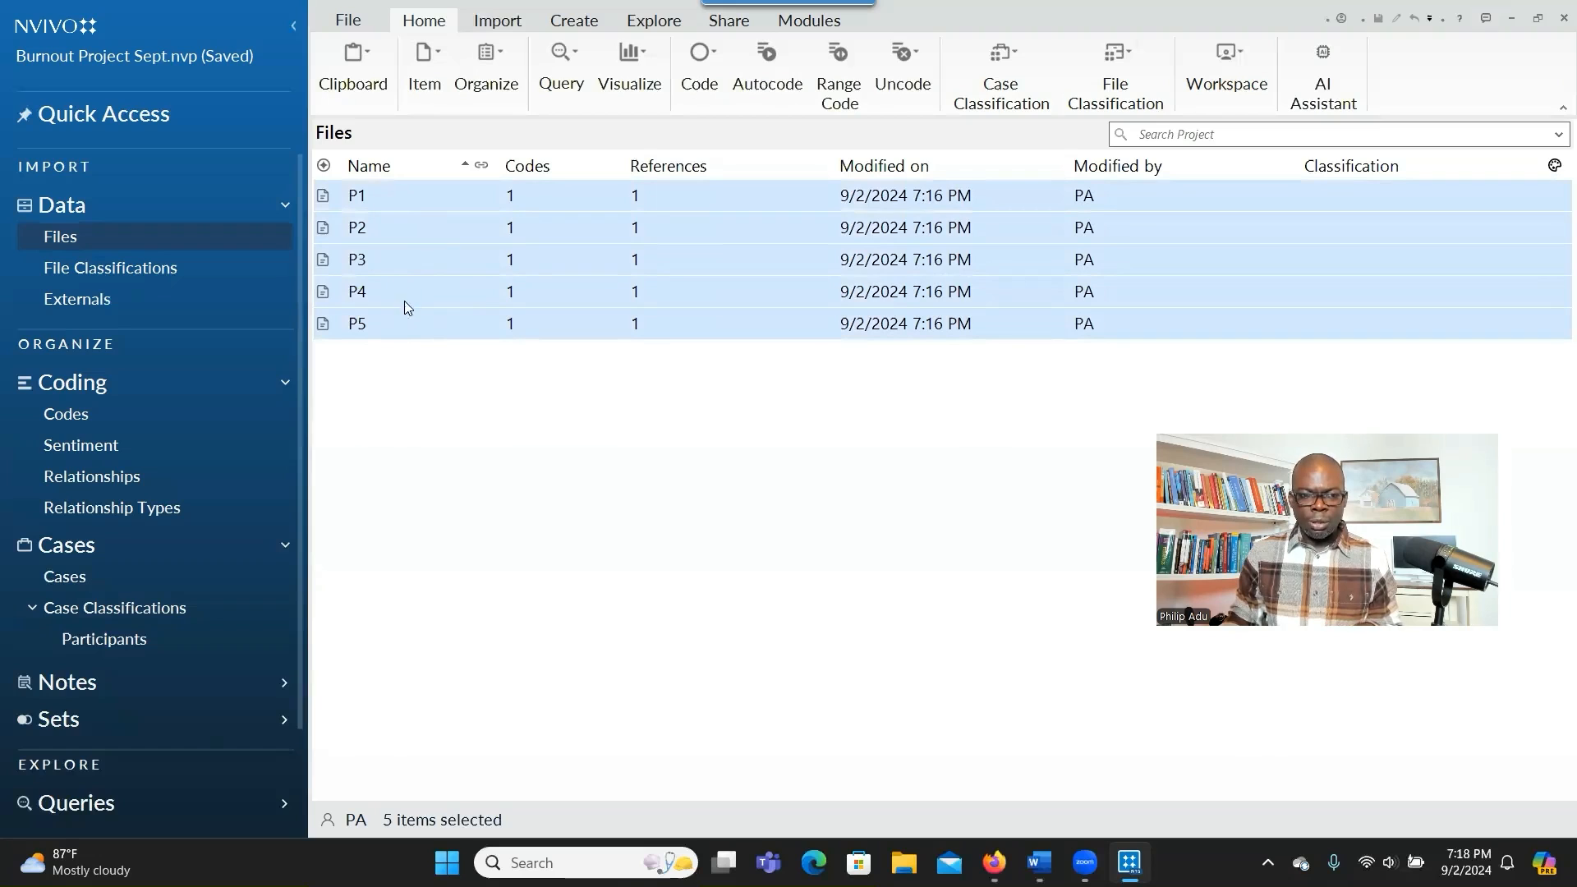
pyautogui.rightClick(403, 323)
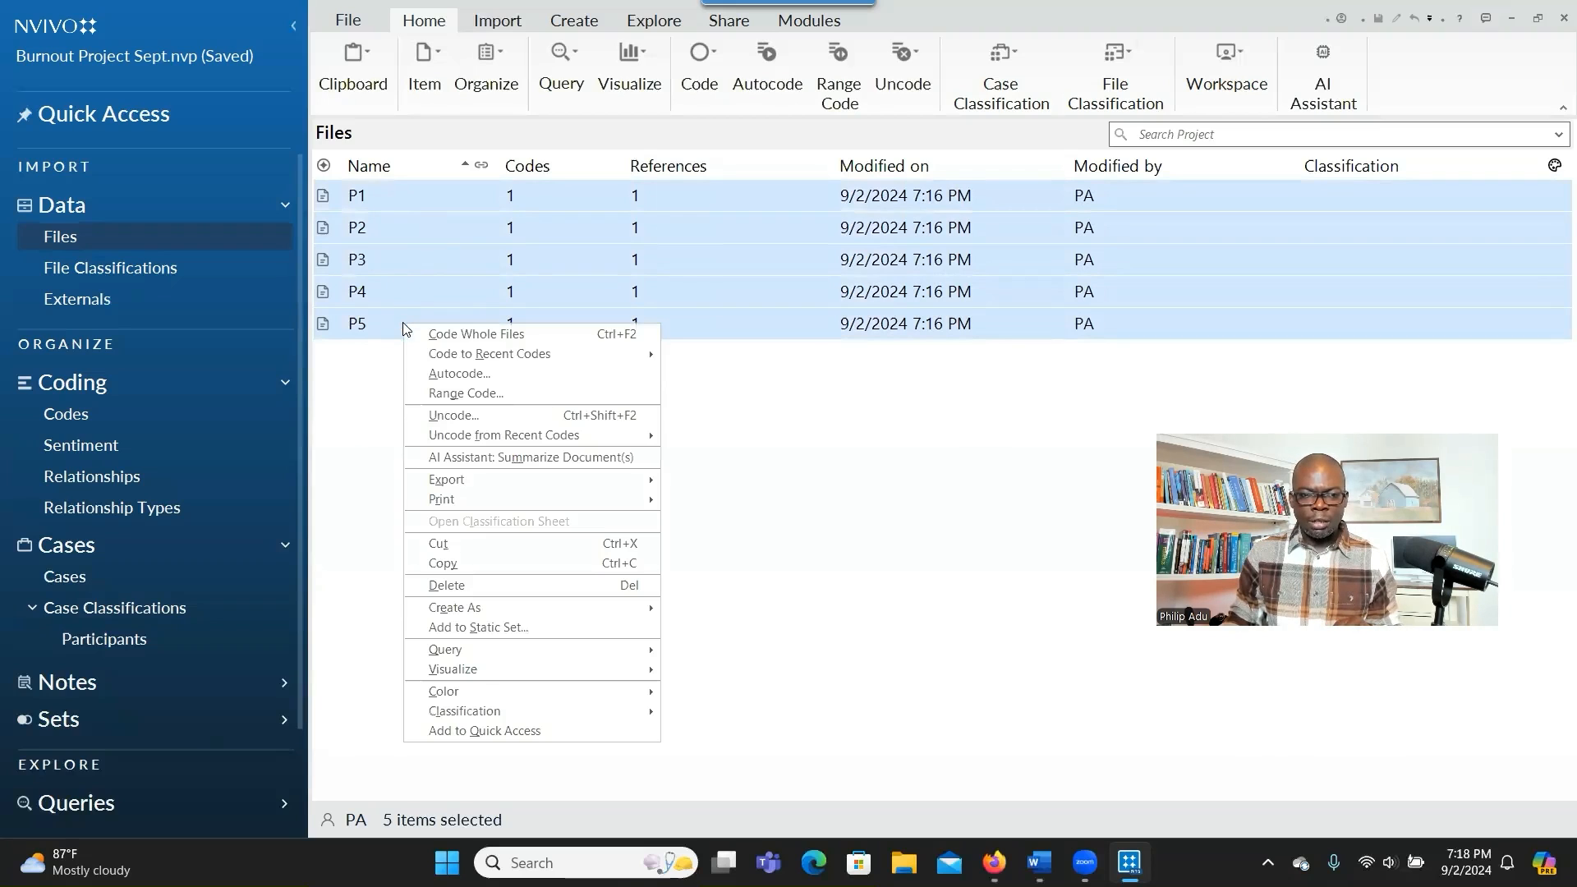
pyautogui.click(501, 465)
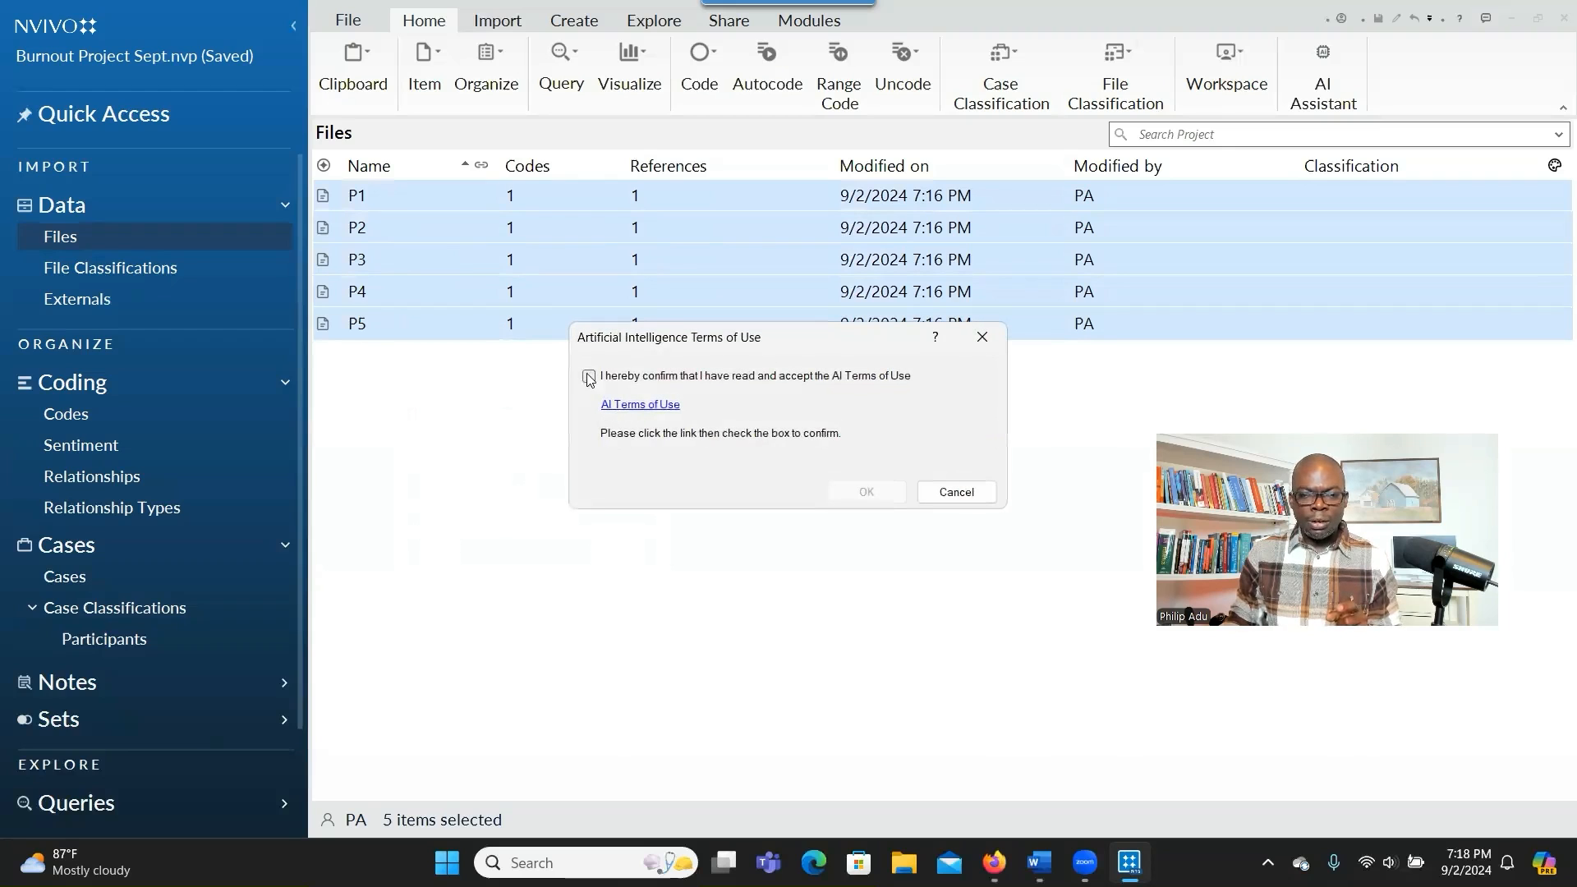
# Review the linked AI Terms of Use in the browser, then return to NVivo and accept them.
pyautogui.click(589, 377)
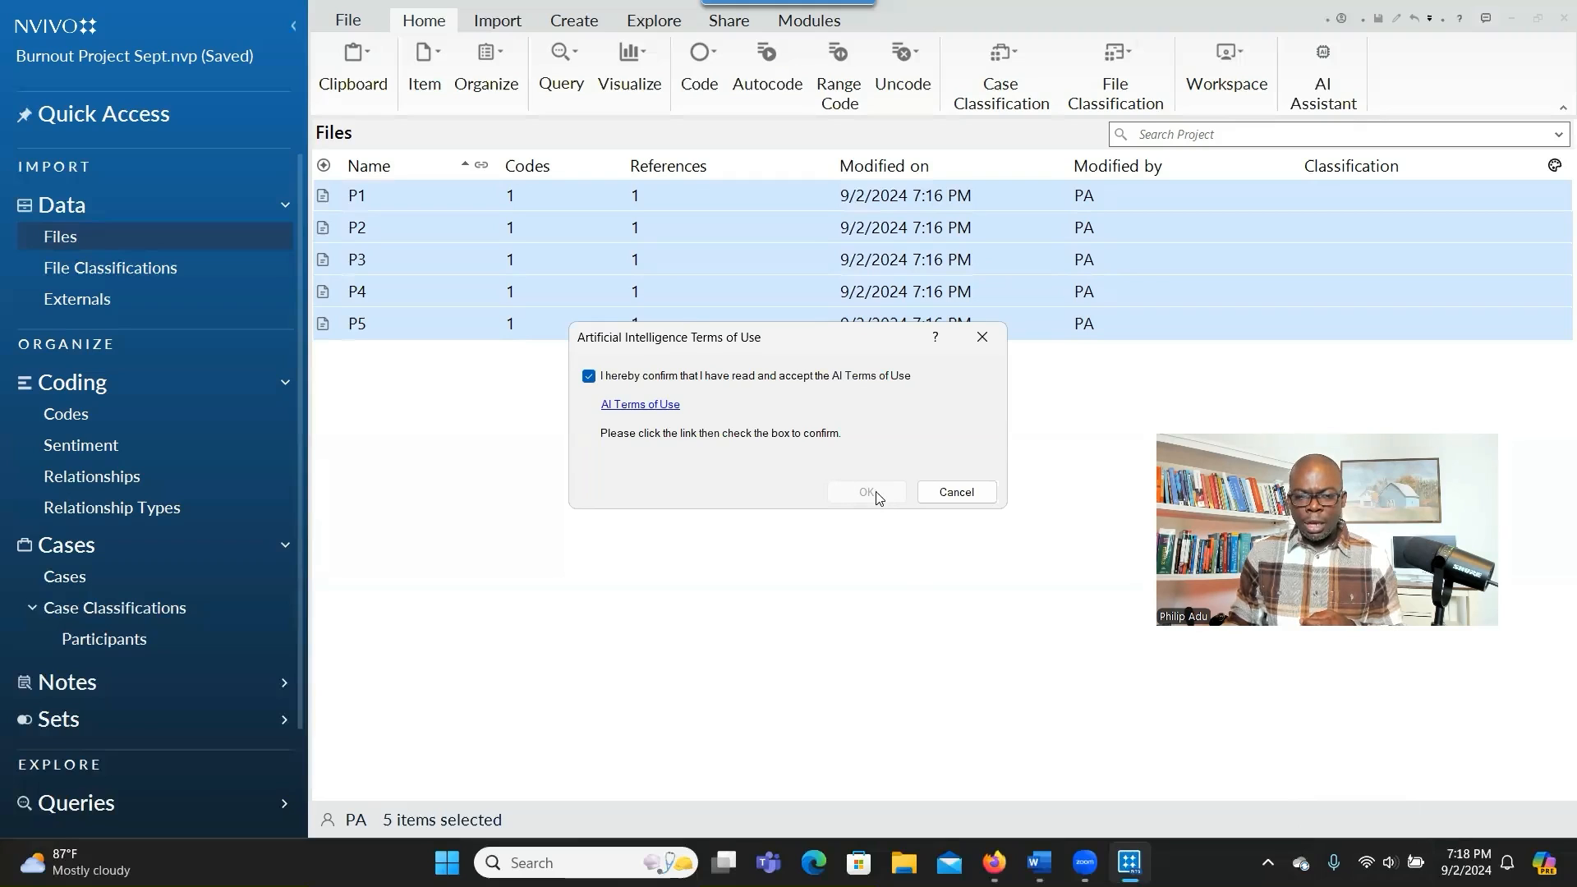
pyautogui.click(657, 411)
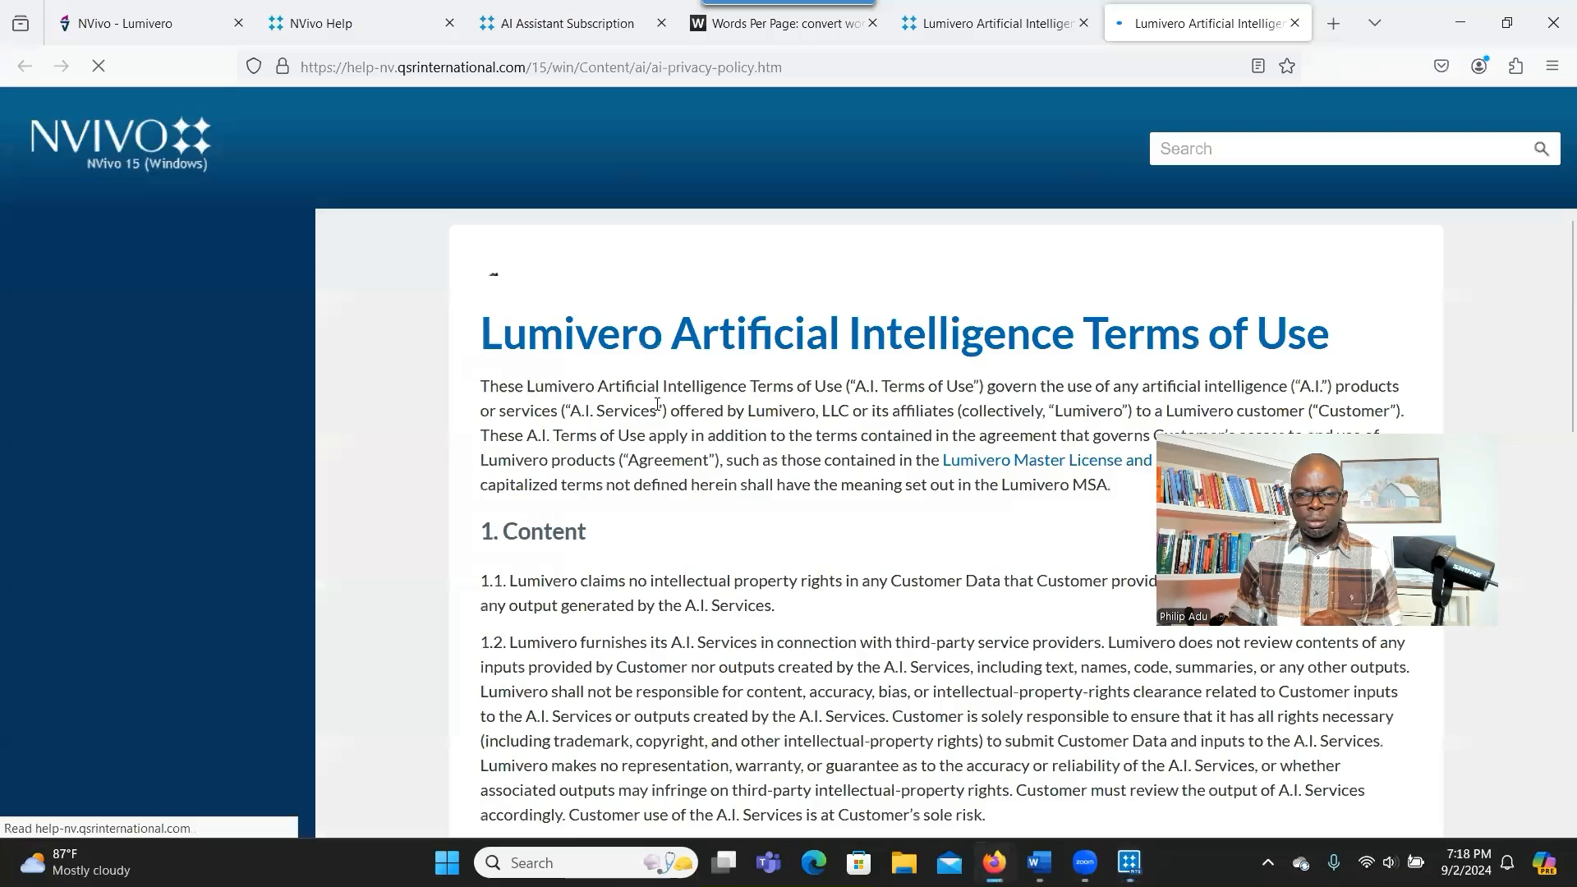
pyautogui.scroll(-10, 750, 419)
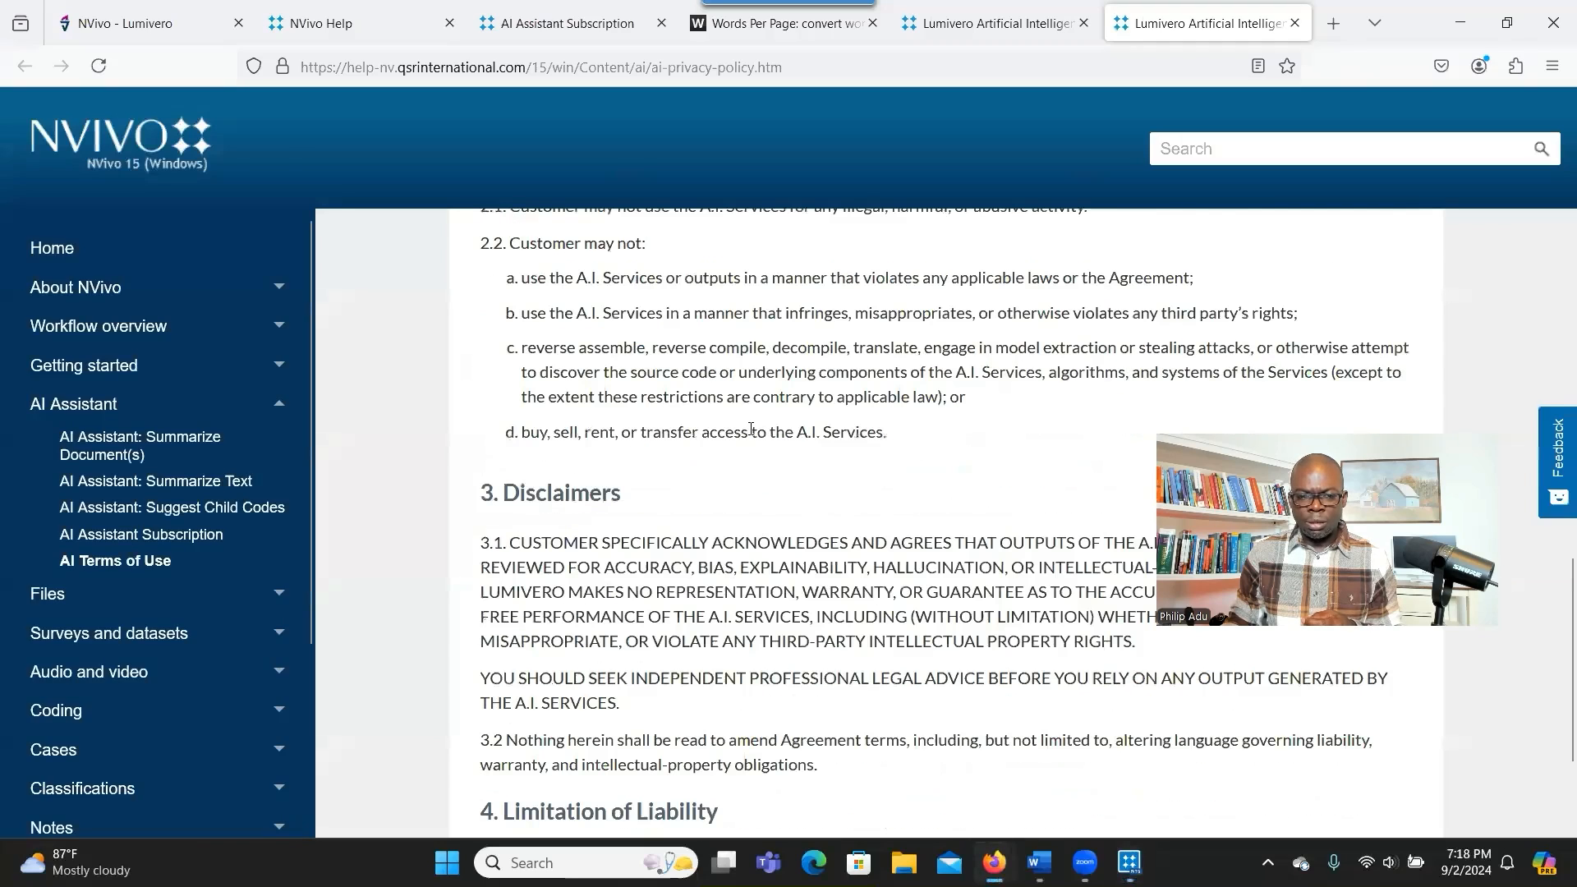
pyautogui.scroll(6, 751, 428)
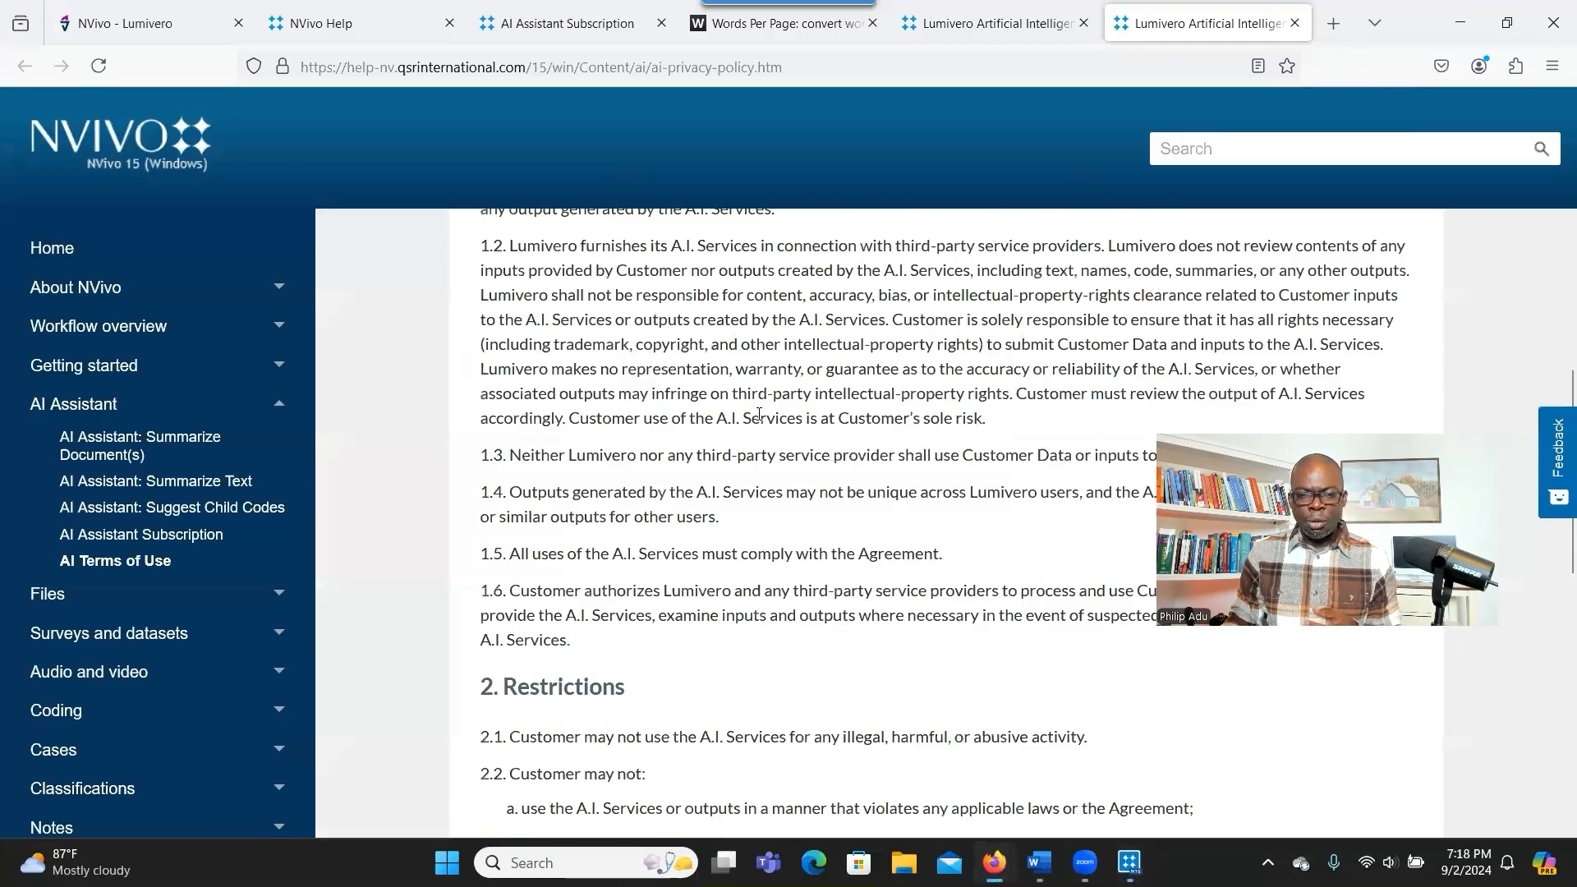
pyautogui.scroll(1, 759, 414)
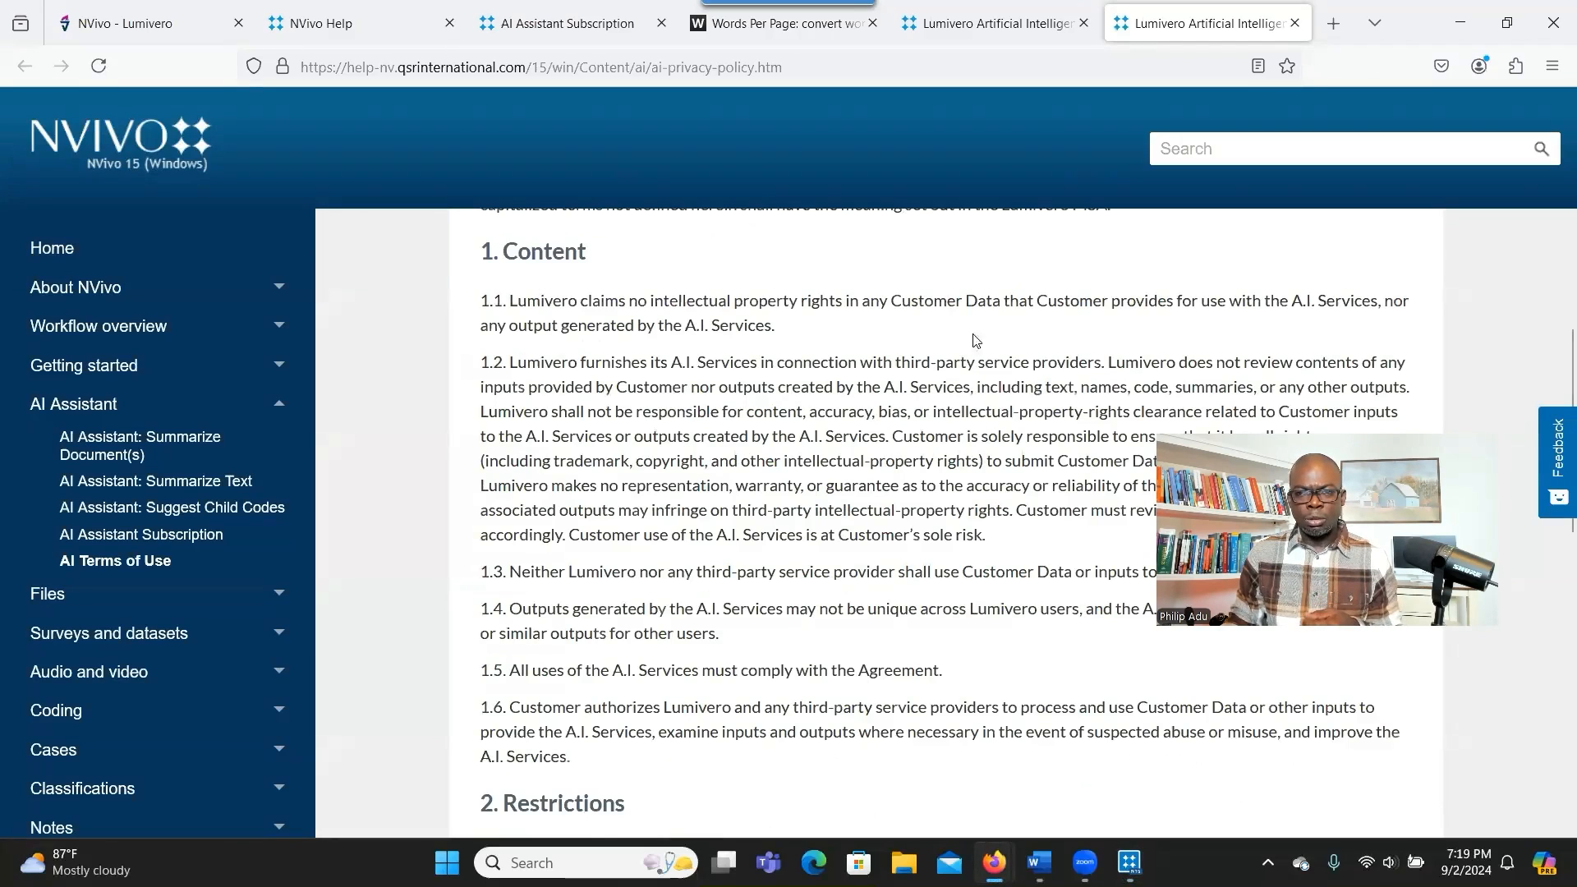
pyautogui.click(1460, 17)
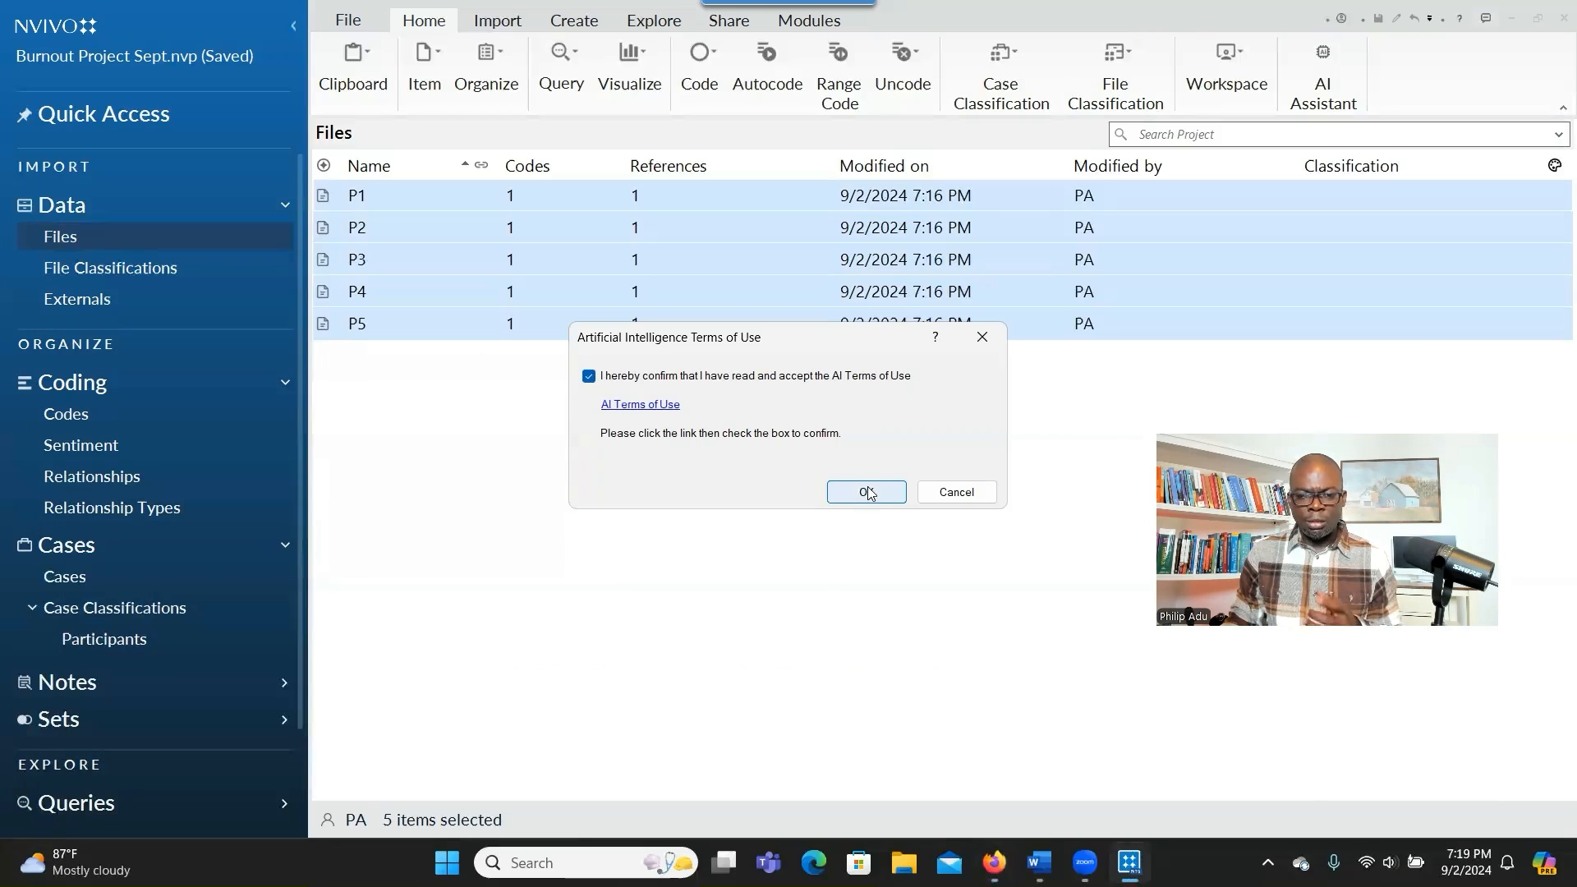
pyautogui.click(859, 492)
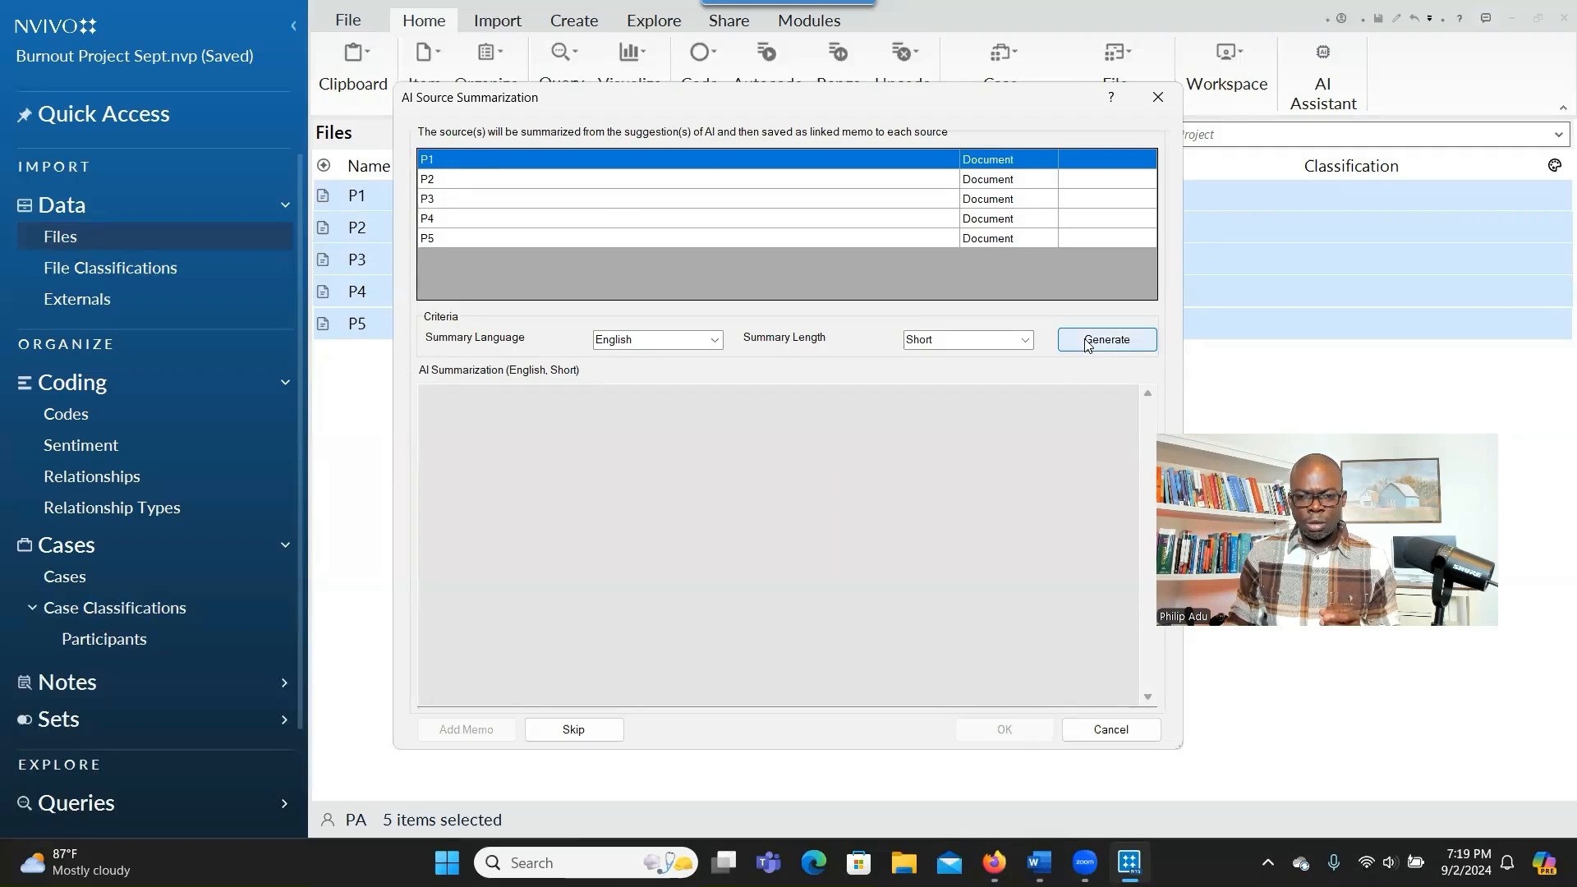
# Set the summary length to Long, keep English as the language, and generate the summary for P1.
pyautogui.click(1027, 342)
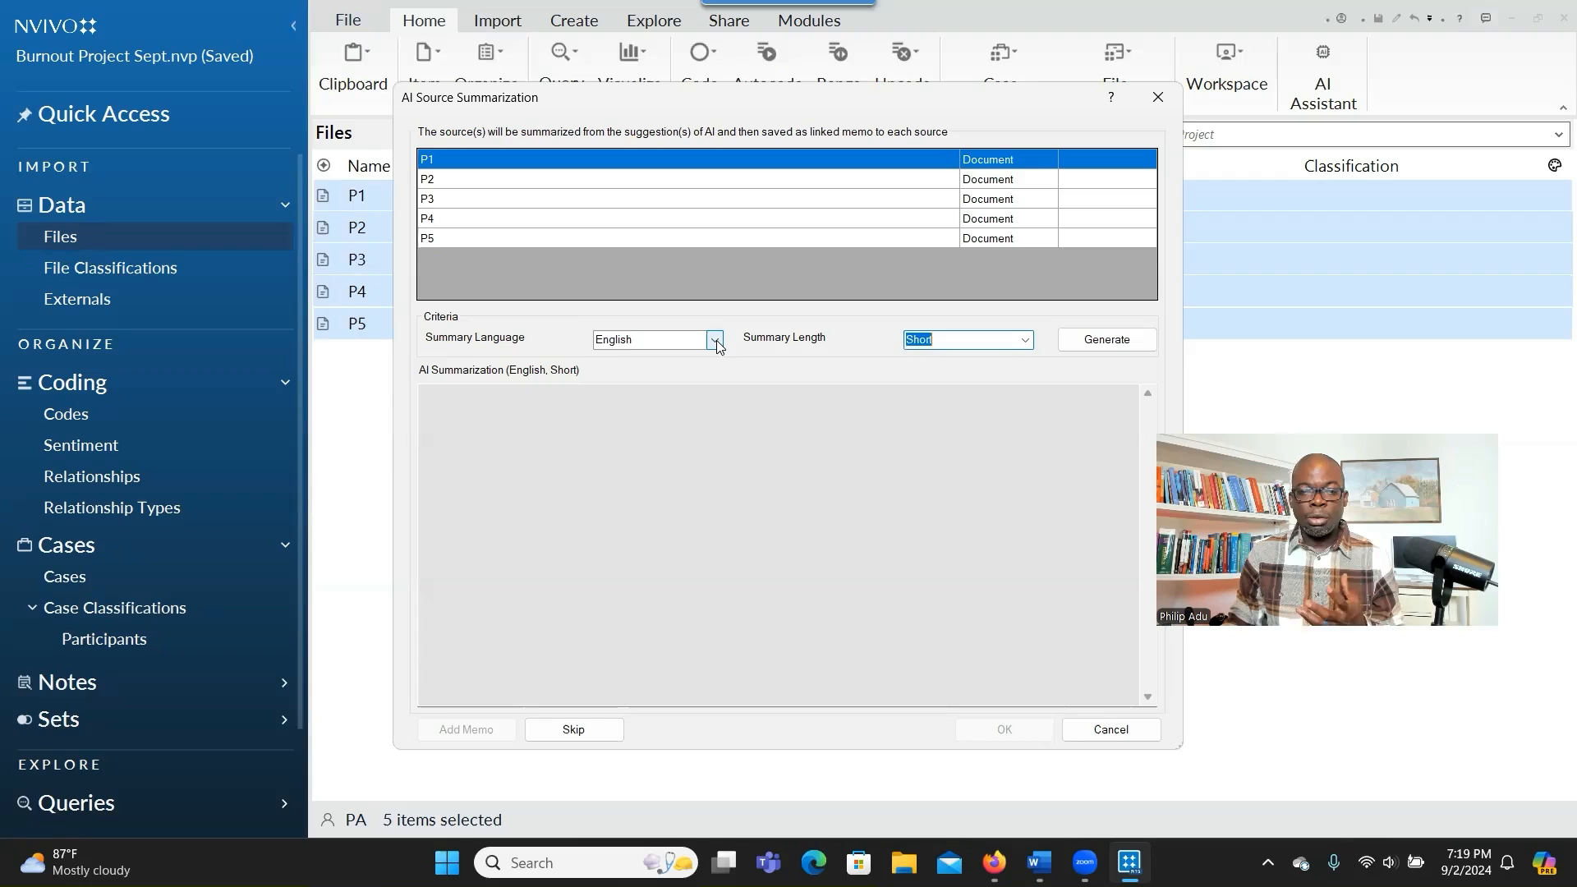
pyautogui.click(715, 341)
pyautogui.click(717, 346)
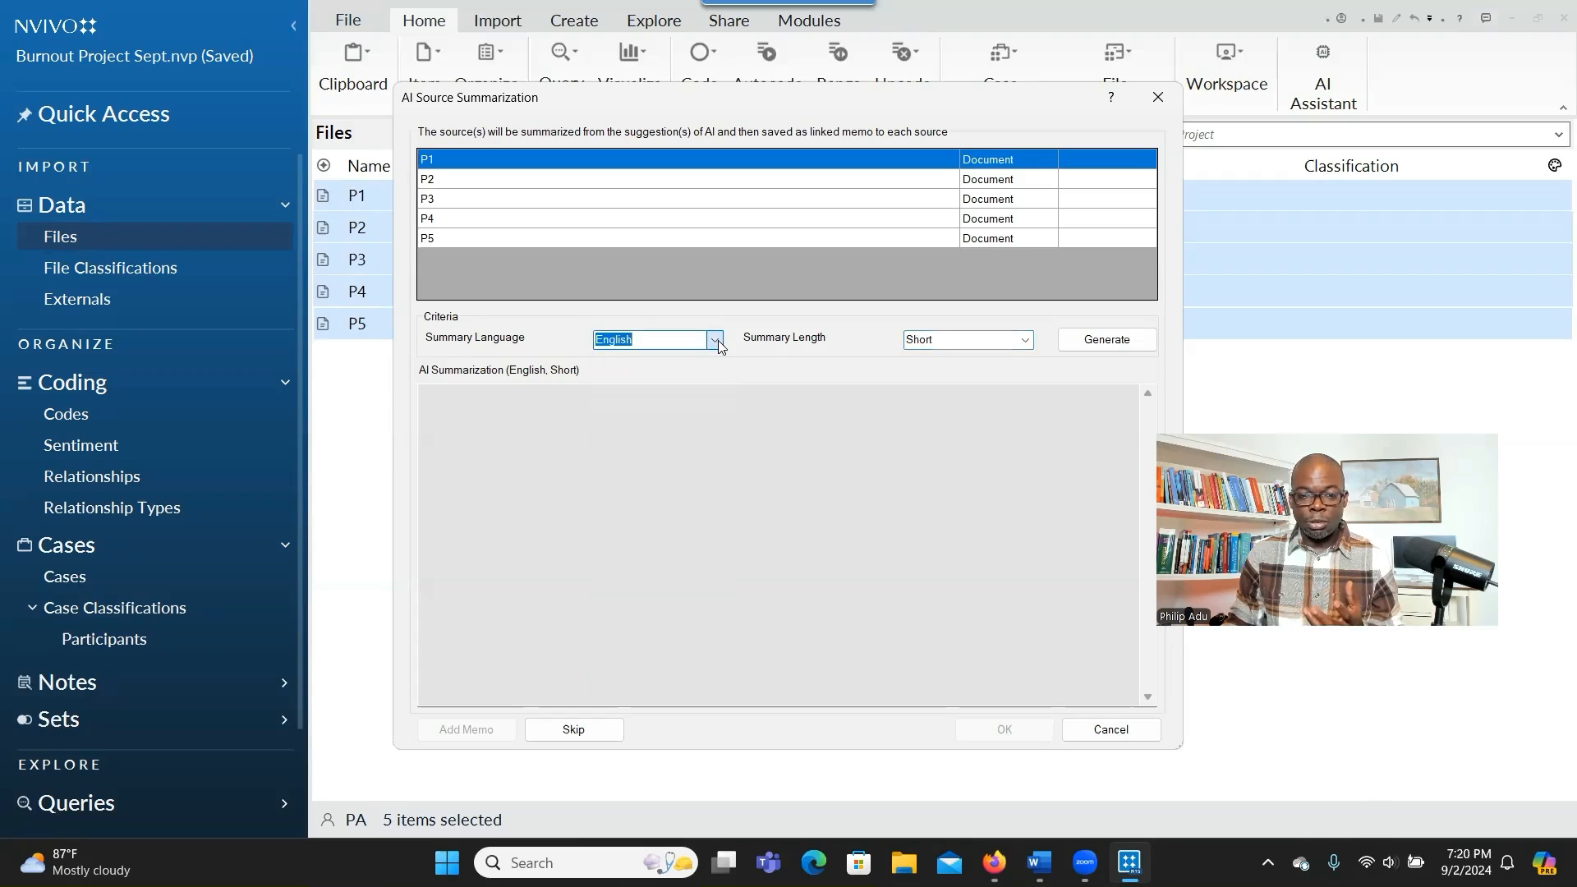
pyautogui.click(1026, 344)
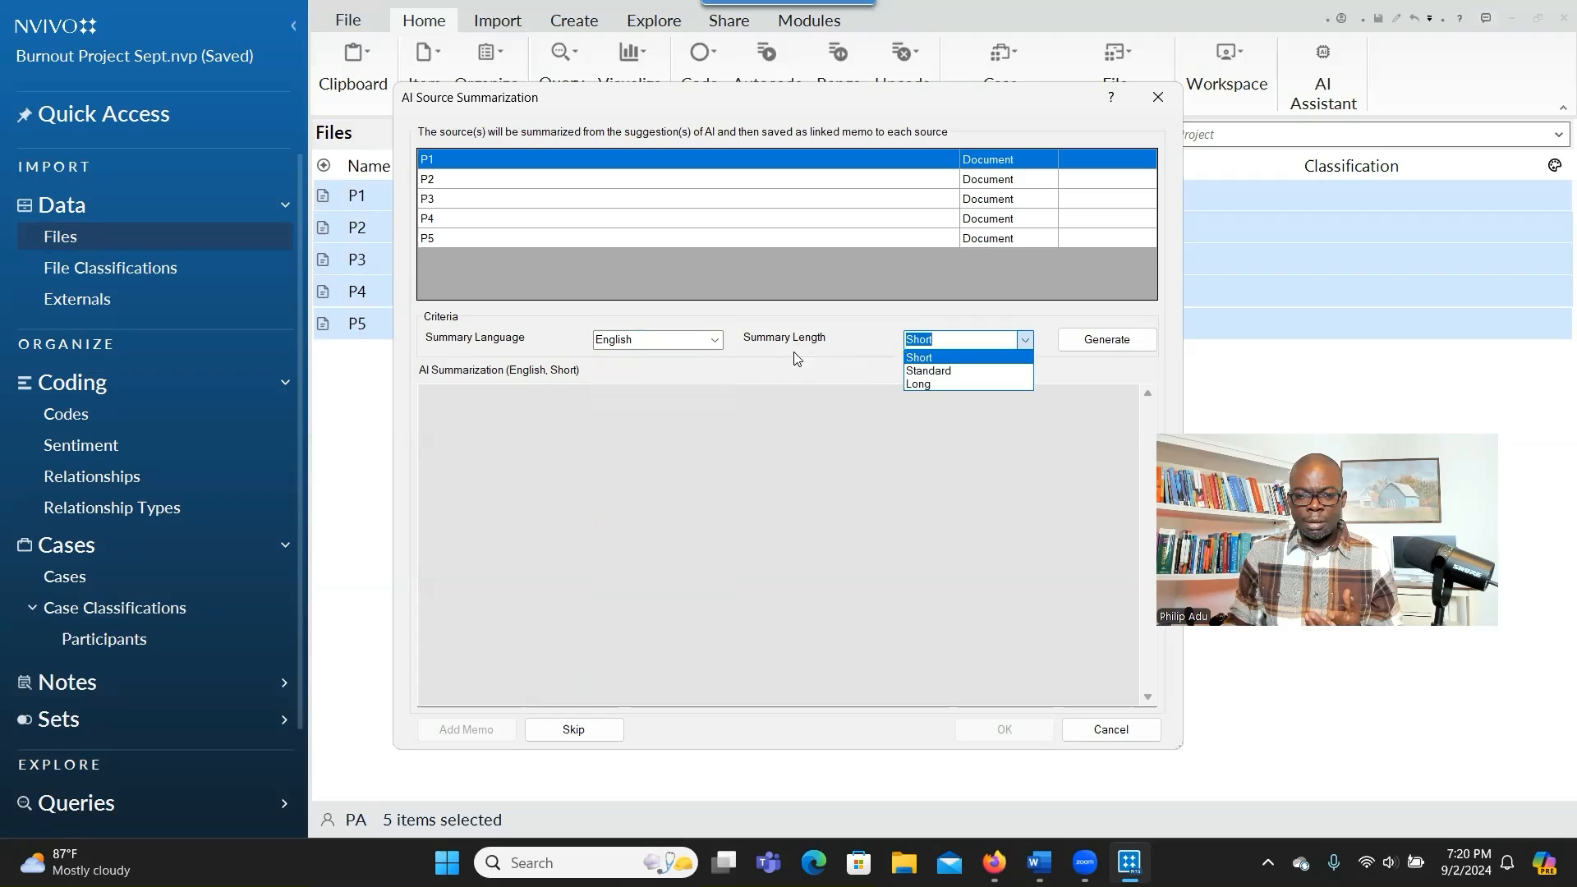
pyautogui.click(946, 383)
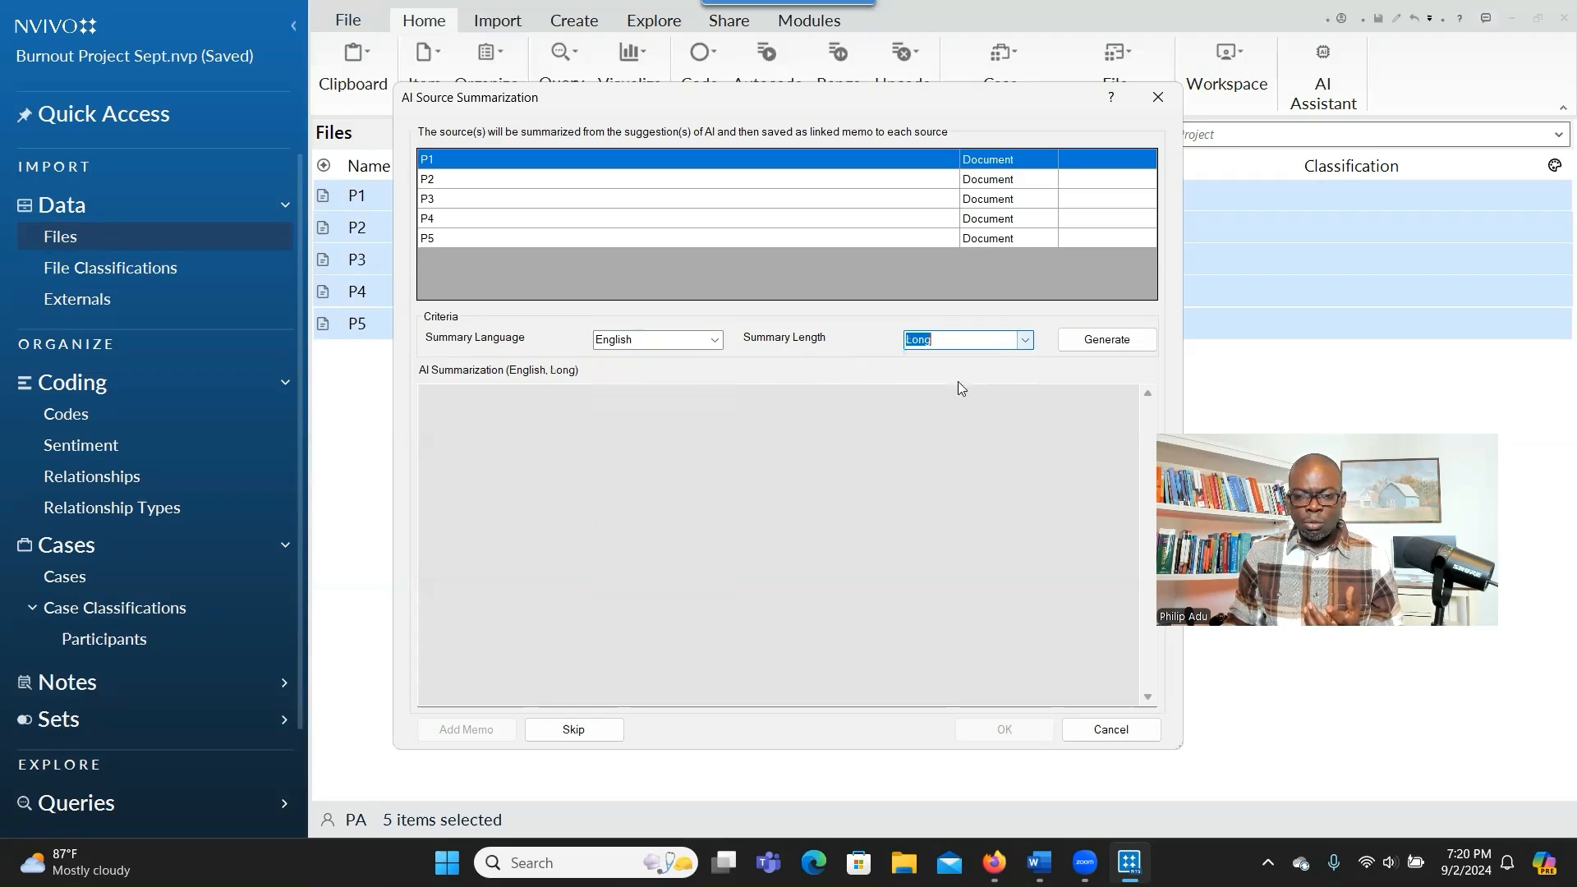
pyautogui.click(1094, 351)
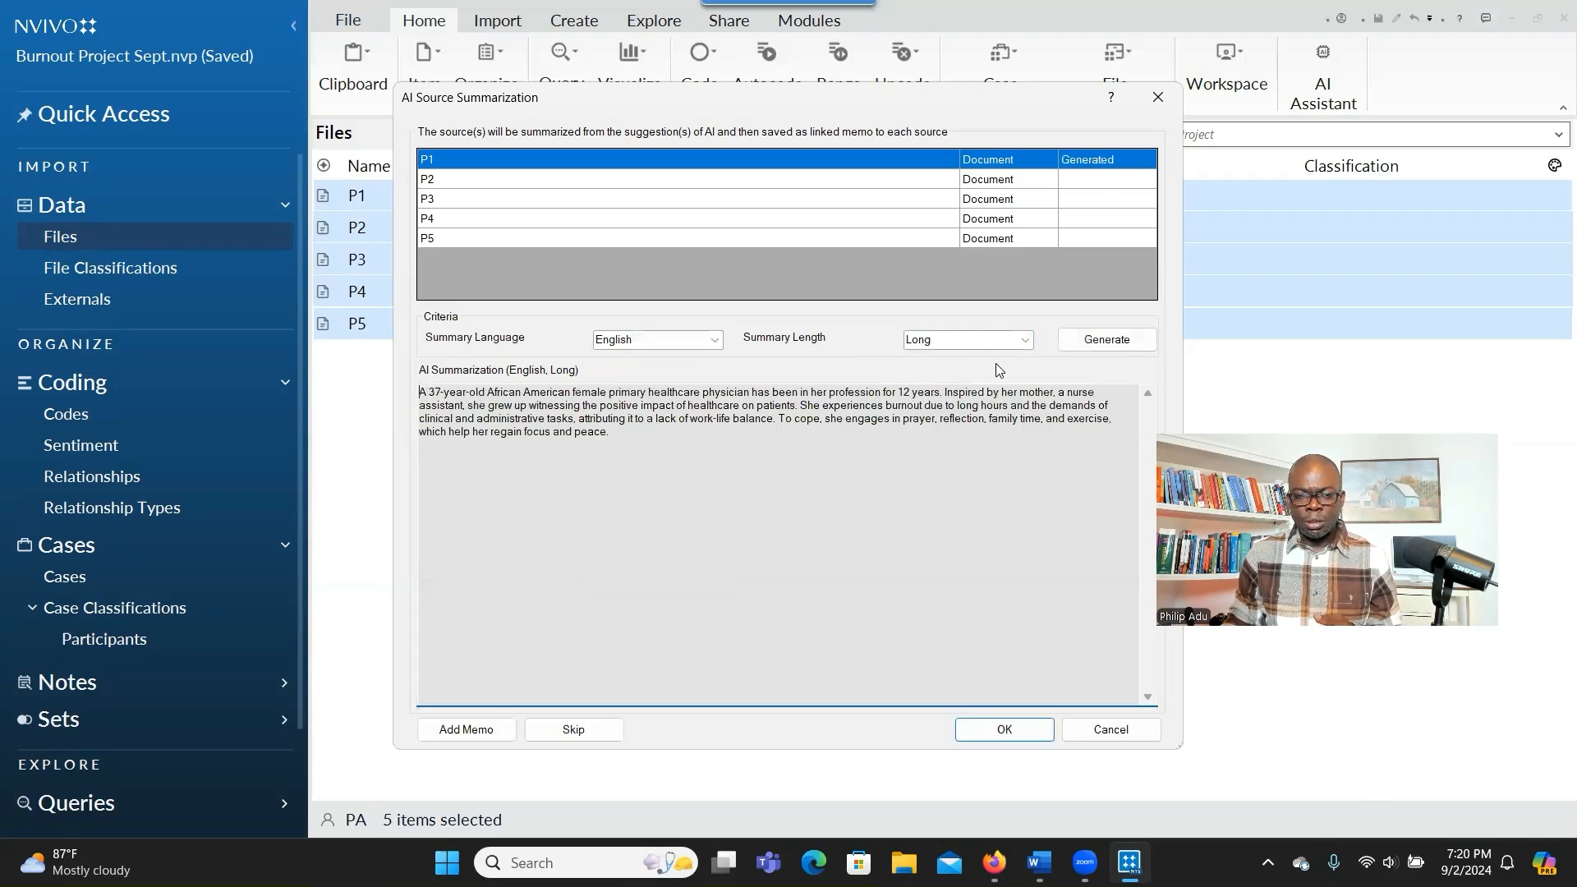
# Generate the long English summaries for P2, P3, P4 and P5, and read through the P5 text.
pyautogui.click(504, 188)
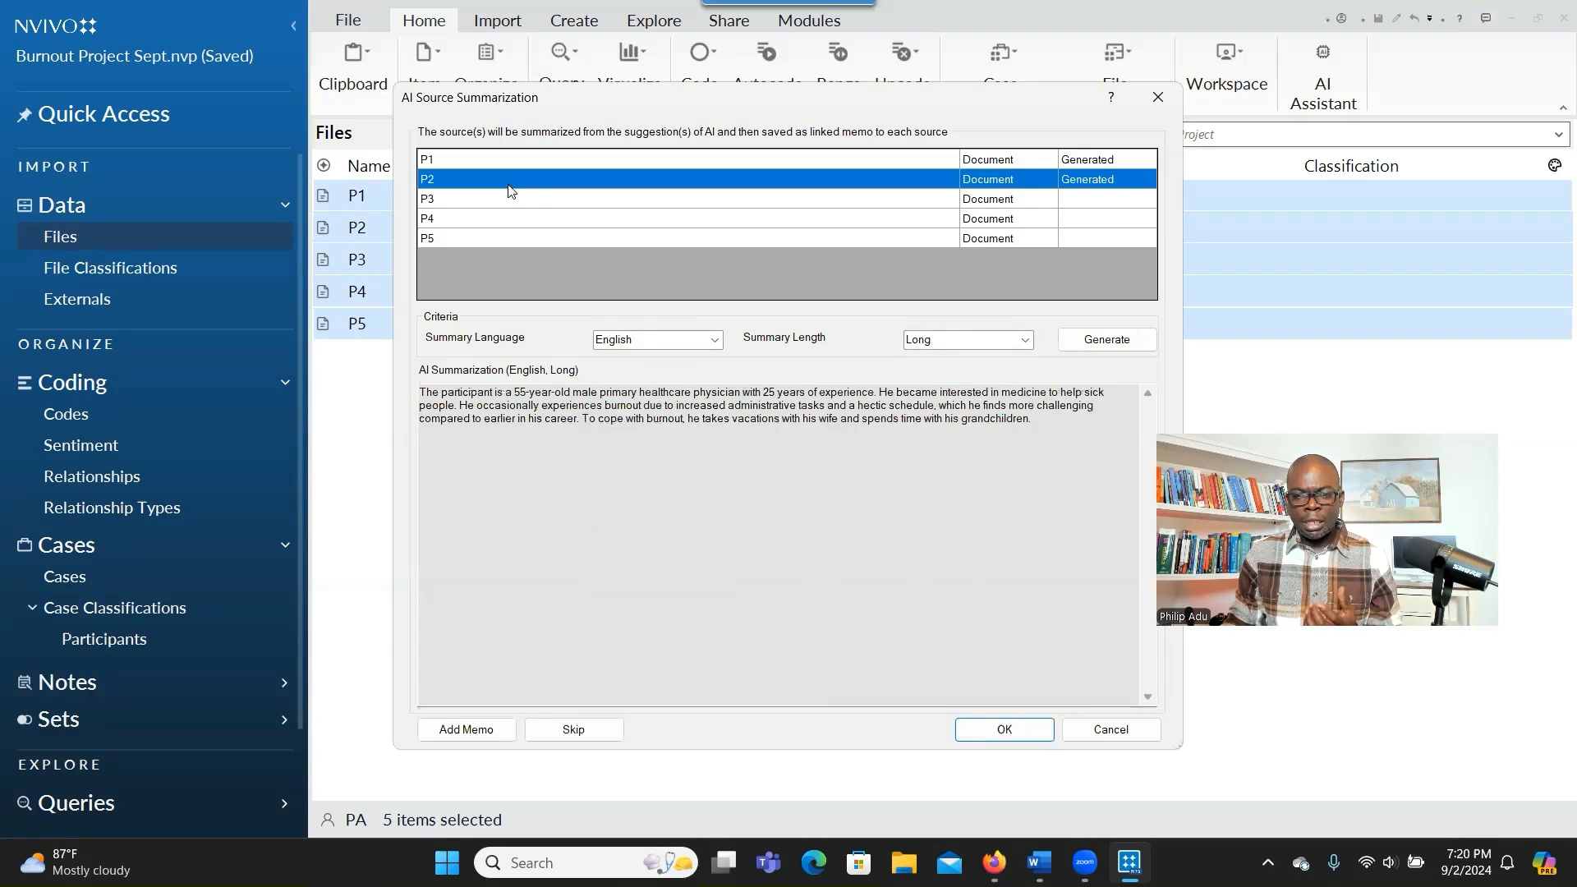
pyautogui.click(672, 207)
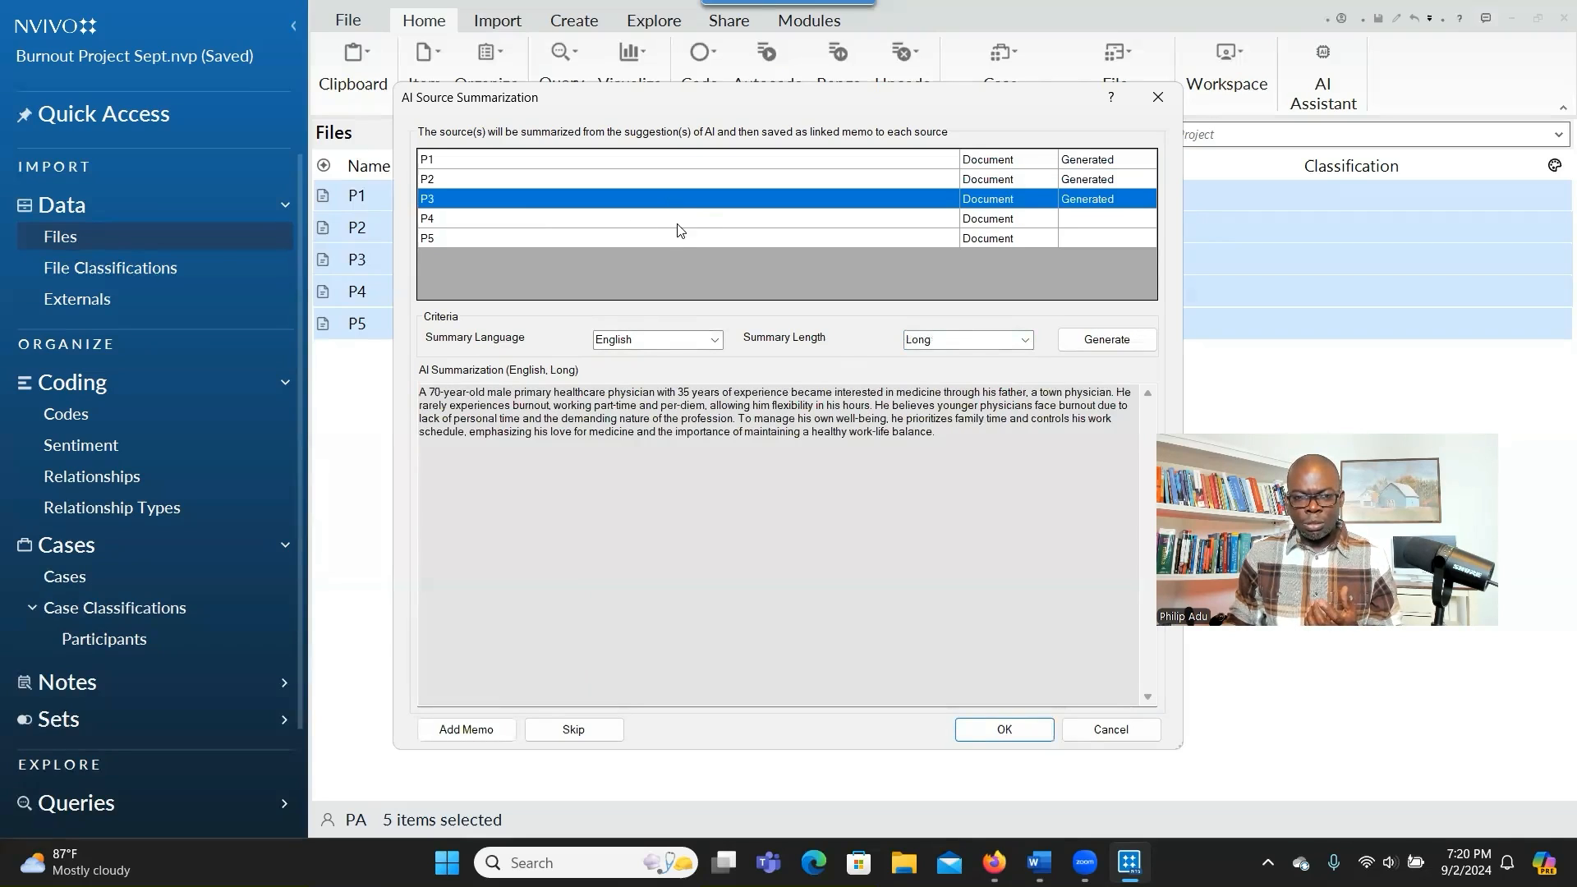
pyautogui.click(677, 224)
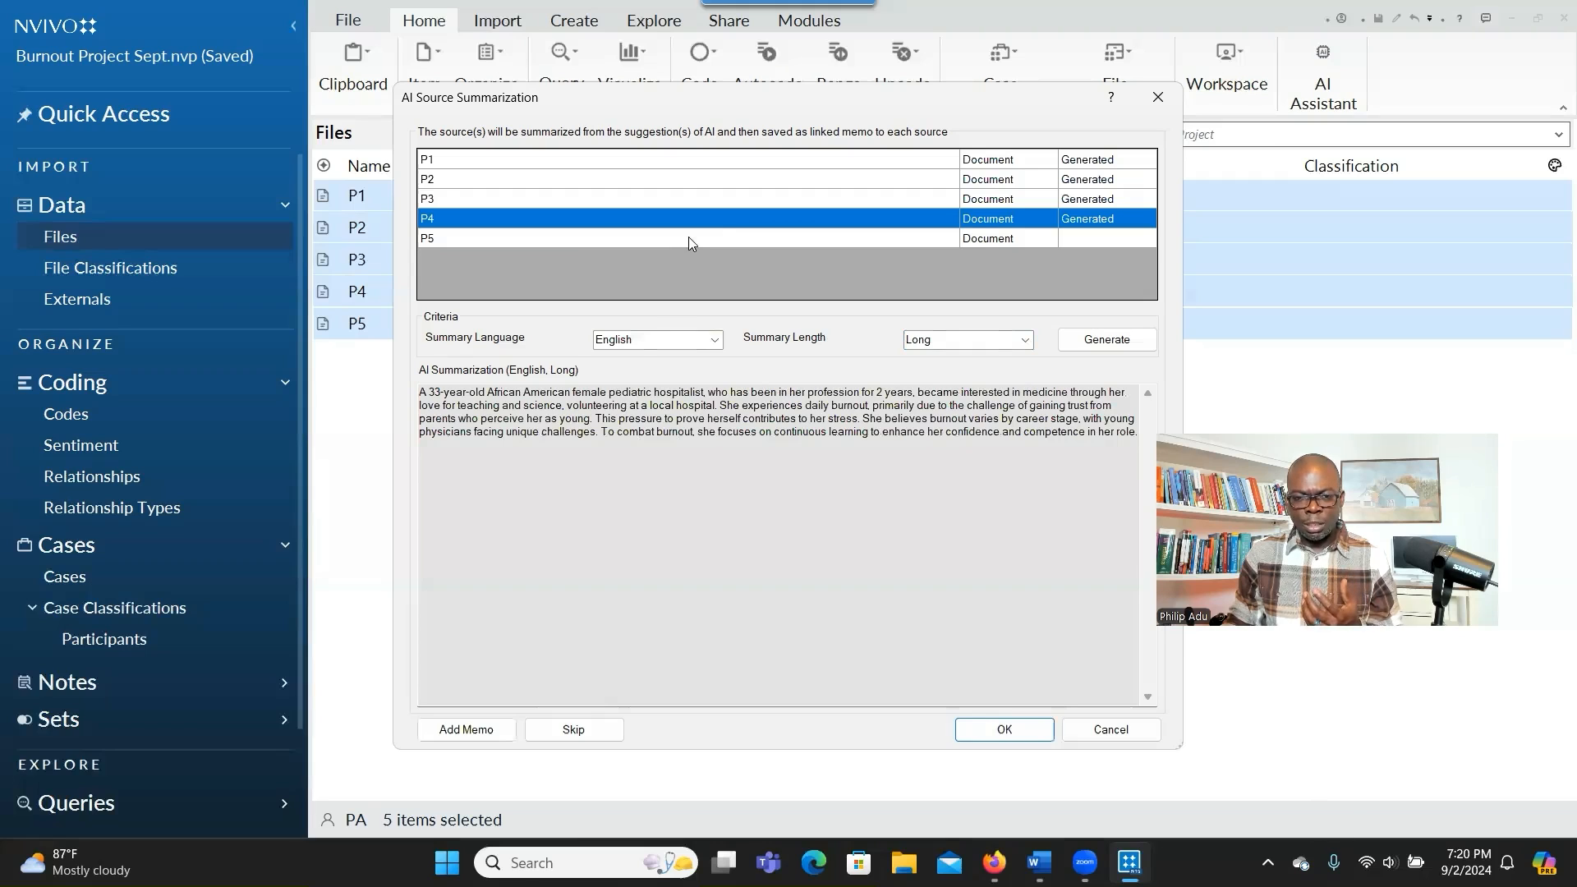
pyautogui.click(689, 238)
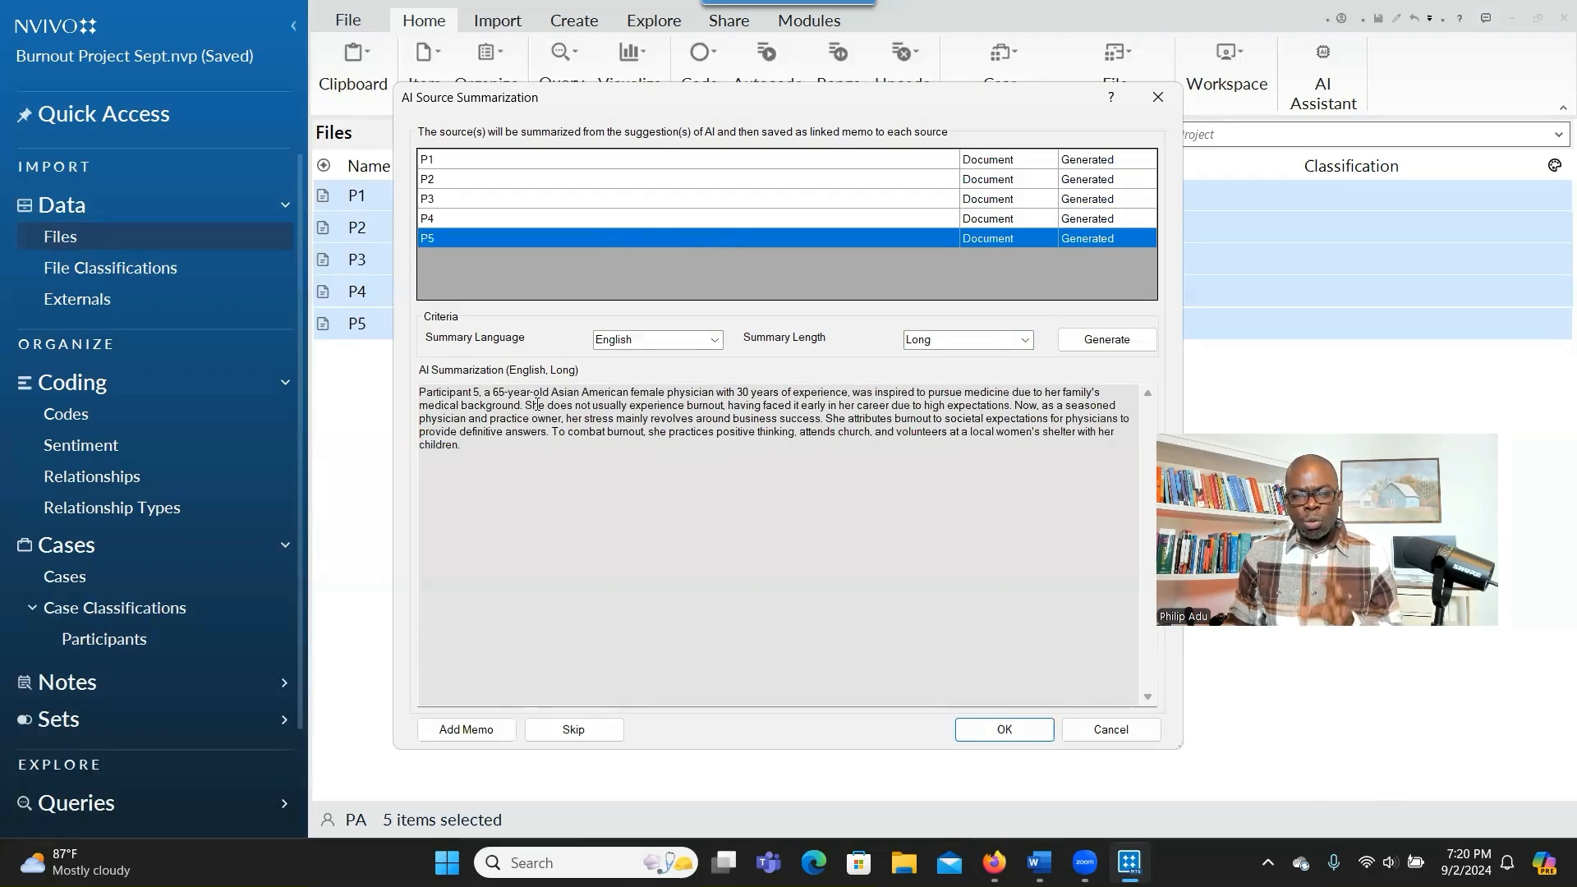
pyautogui.moveTo(622, 405); pyautogui.dragTo(739, 449)
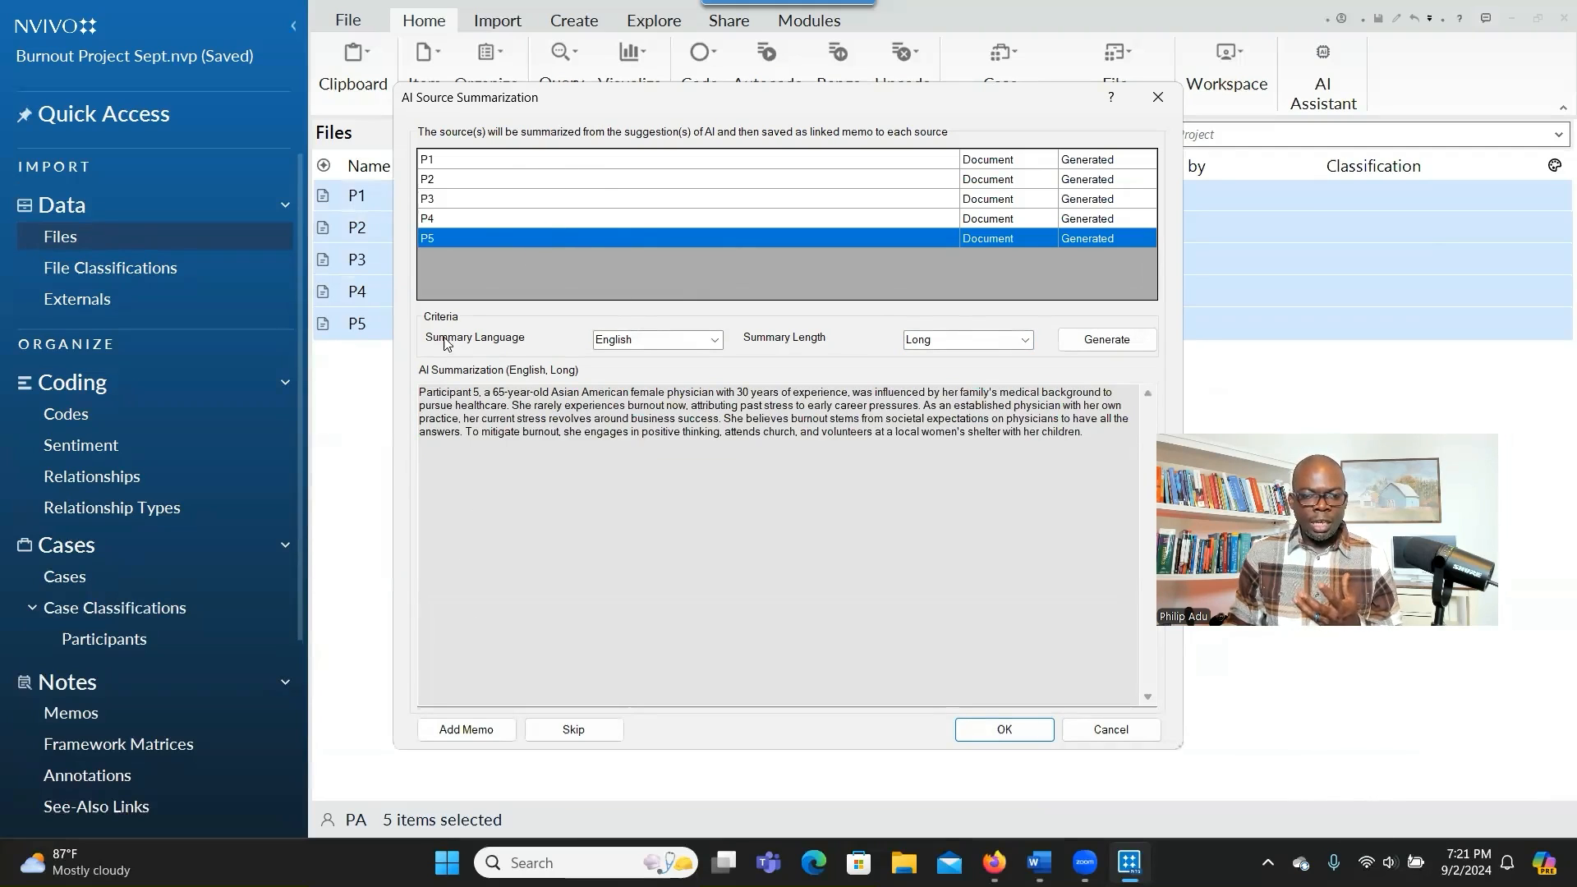
# Save the generated summaries of P1 through P5 as memos linked to their source files.
pyautogui.click(516, 156)
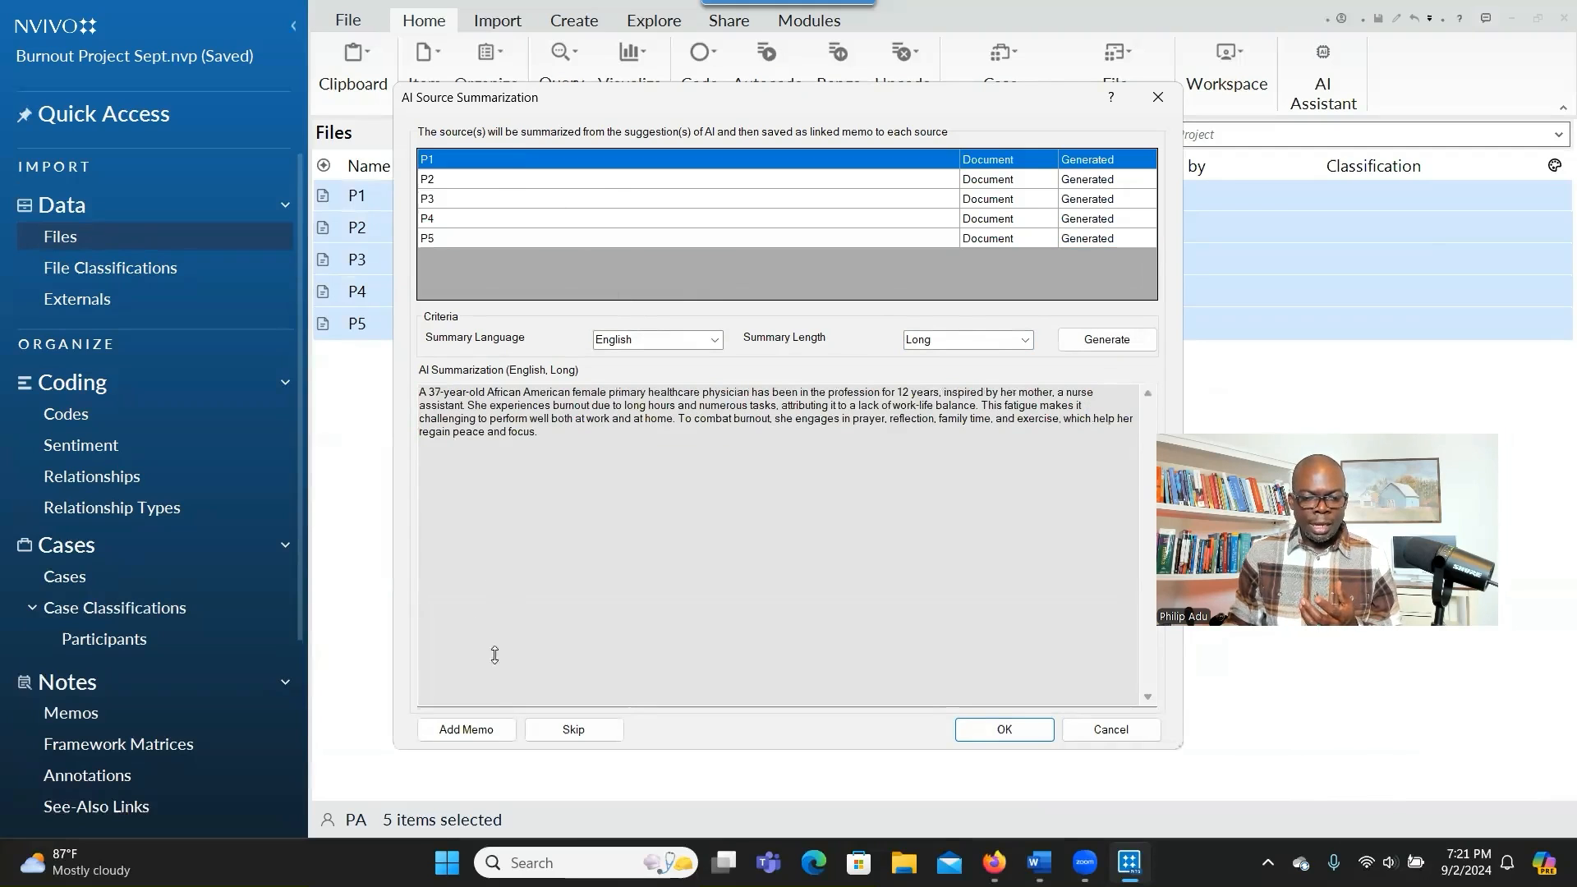
pyautogui.click(488, 730)
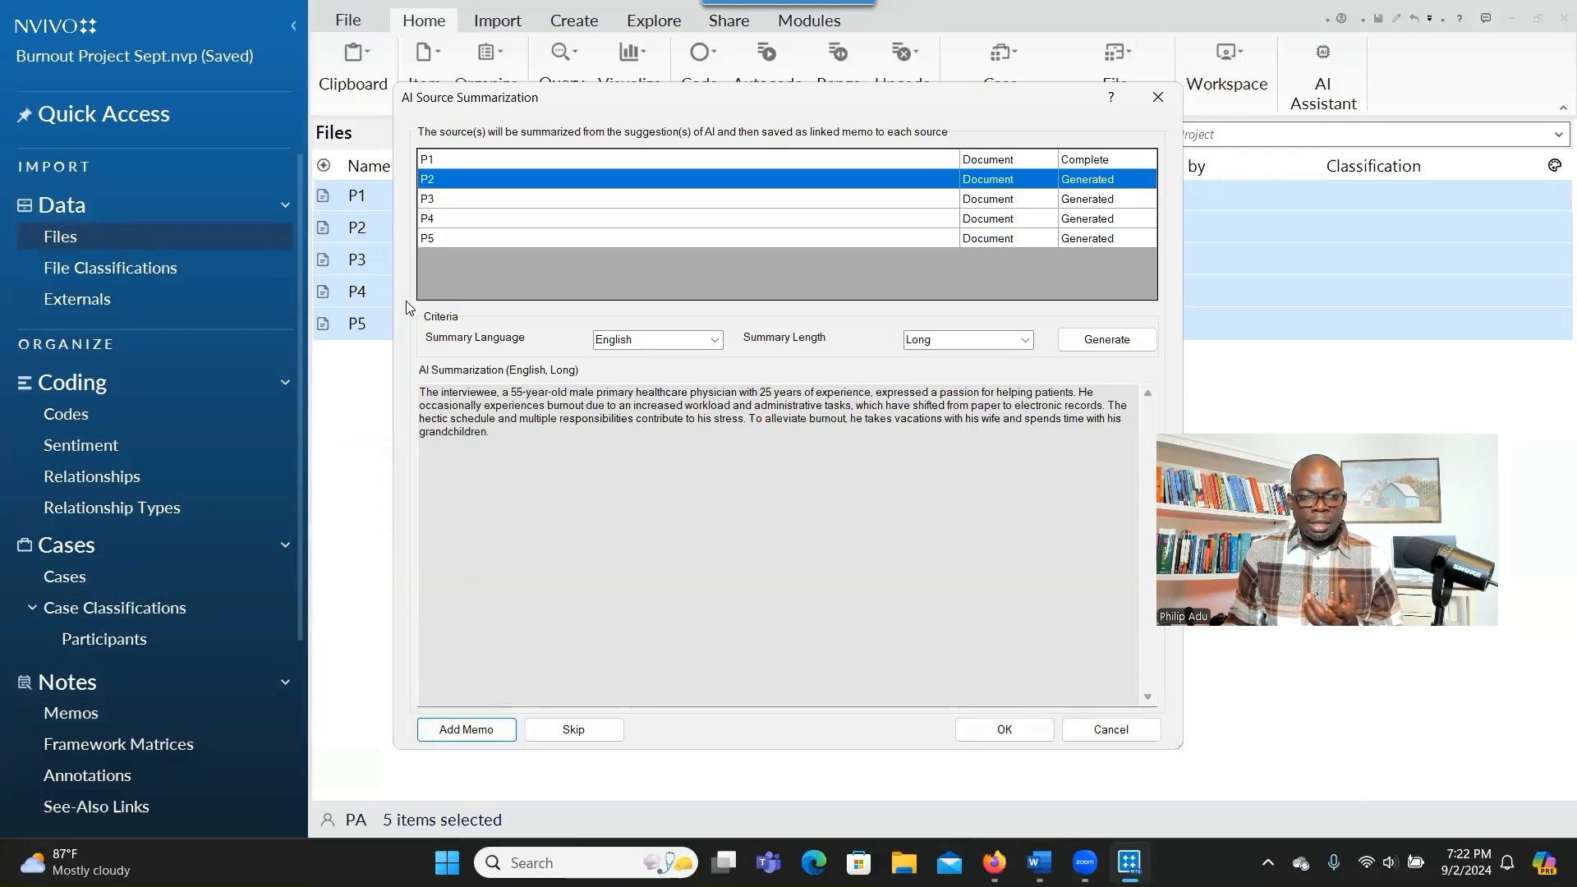
pyautogui.click(474, 732)
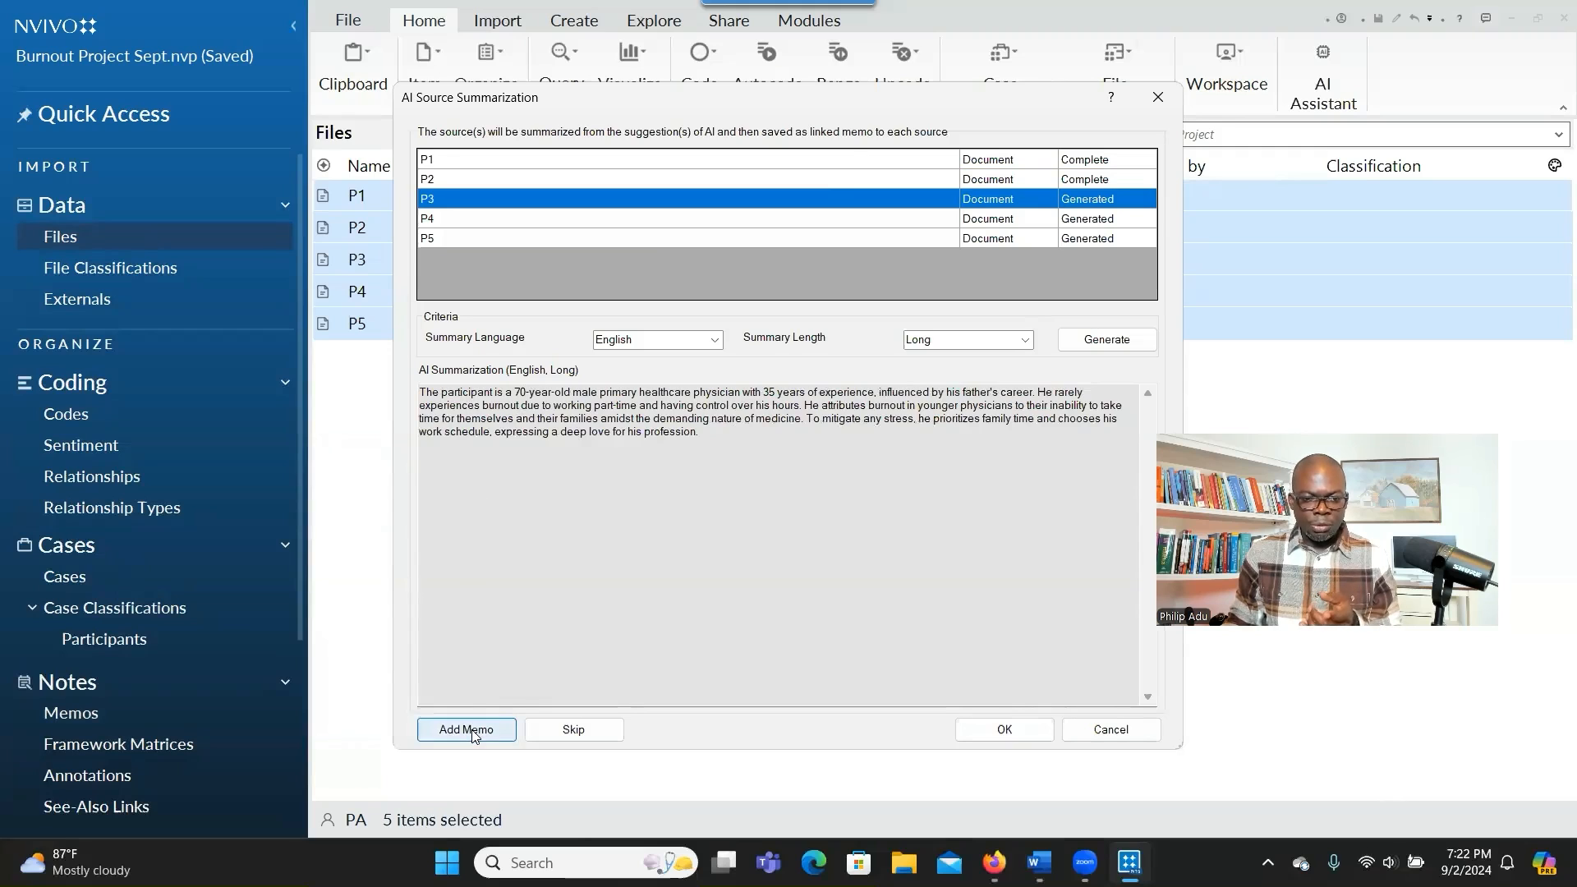
pyautogui.click(473, 731)
pyautogui.click(473, 731)
pyautogui.click(473, 731)
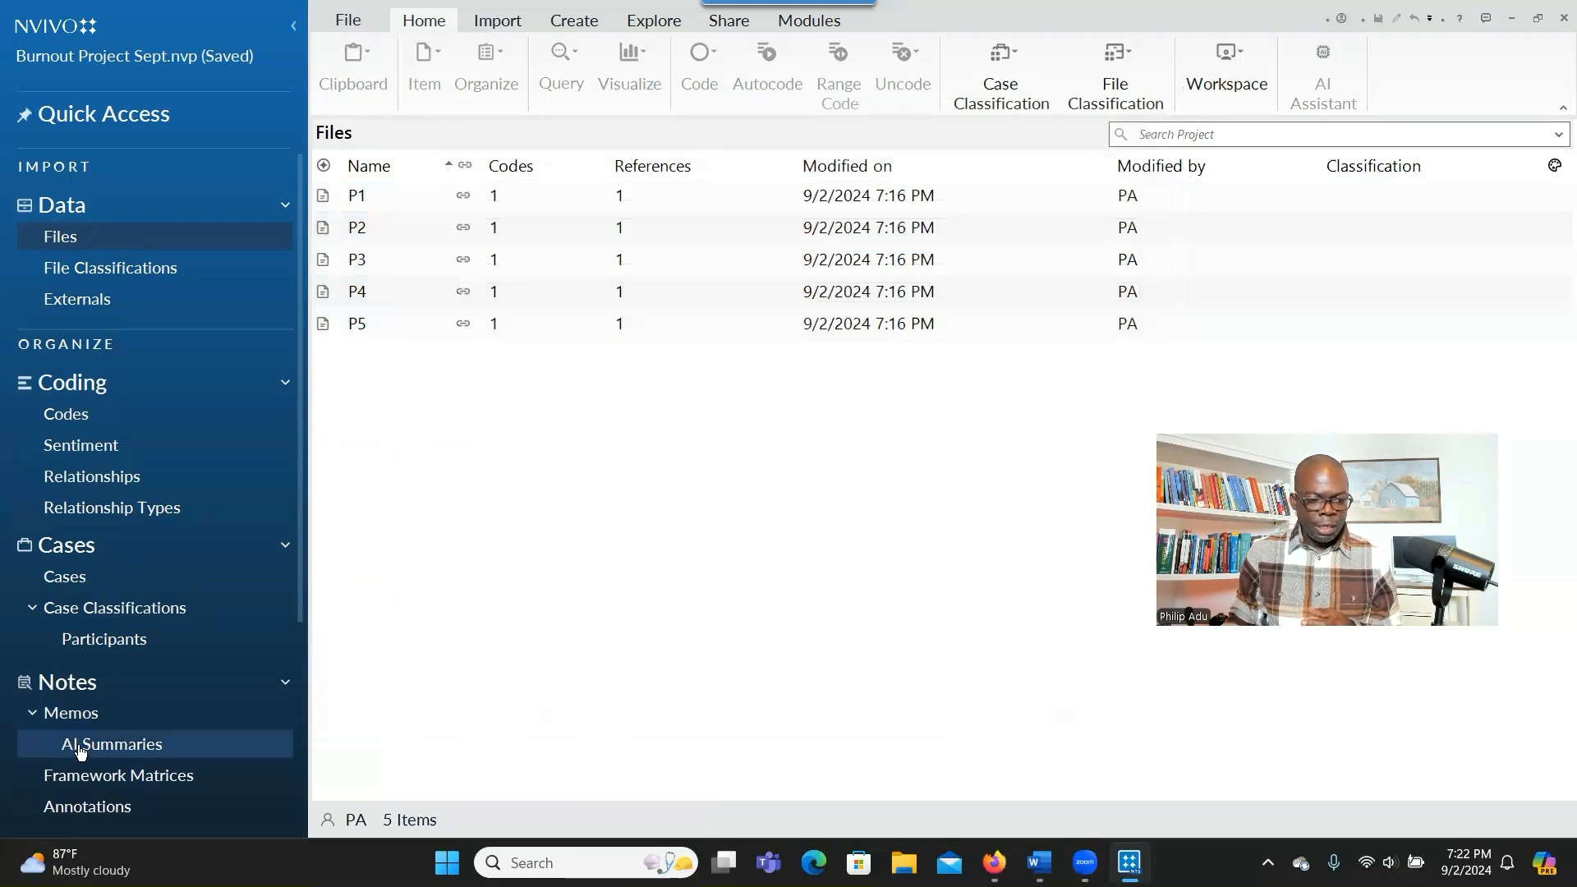
# Open the P1 Summary memo from the AI Summaries folder and read its text.
pyautogui.click(84, 753)
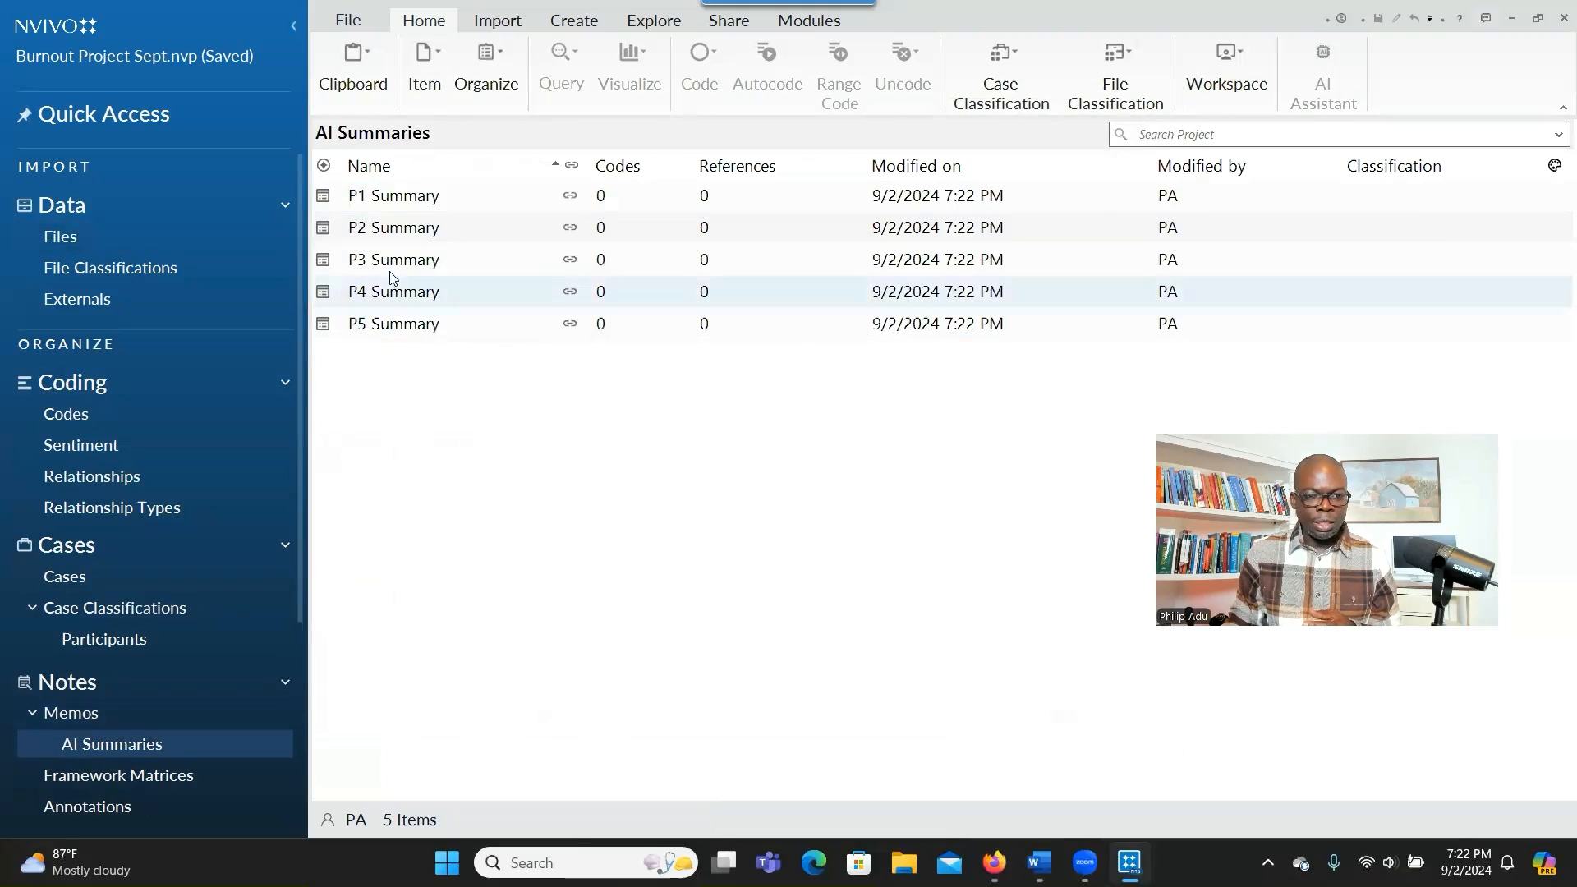
pyautogui.click(402, 203)
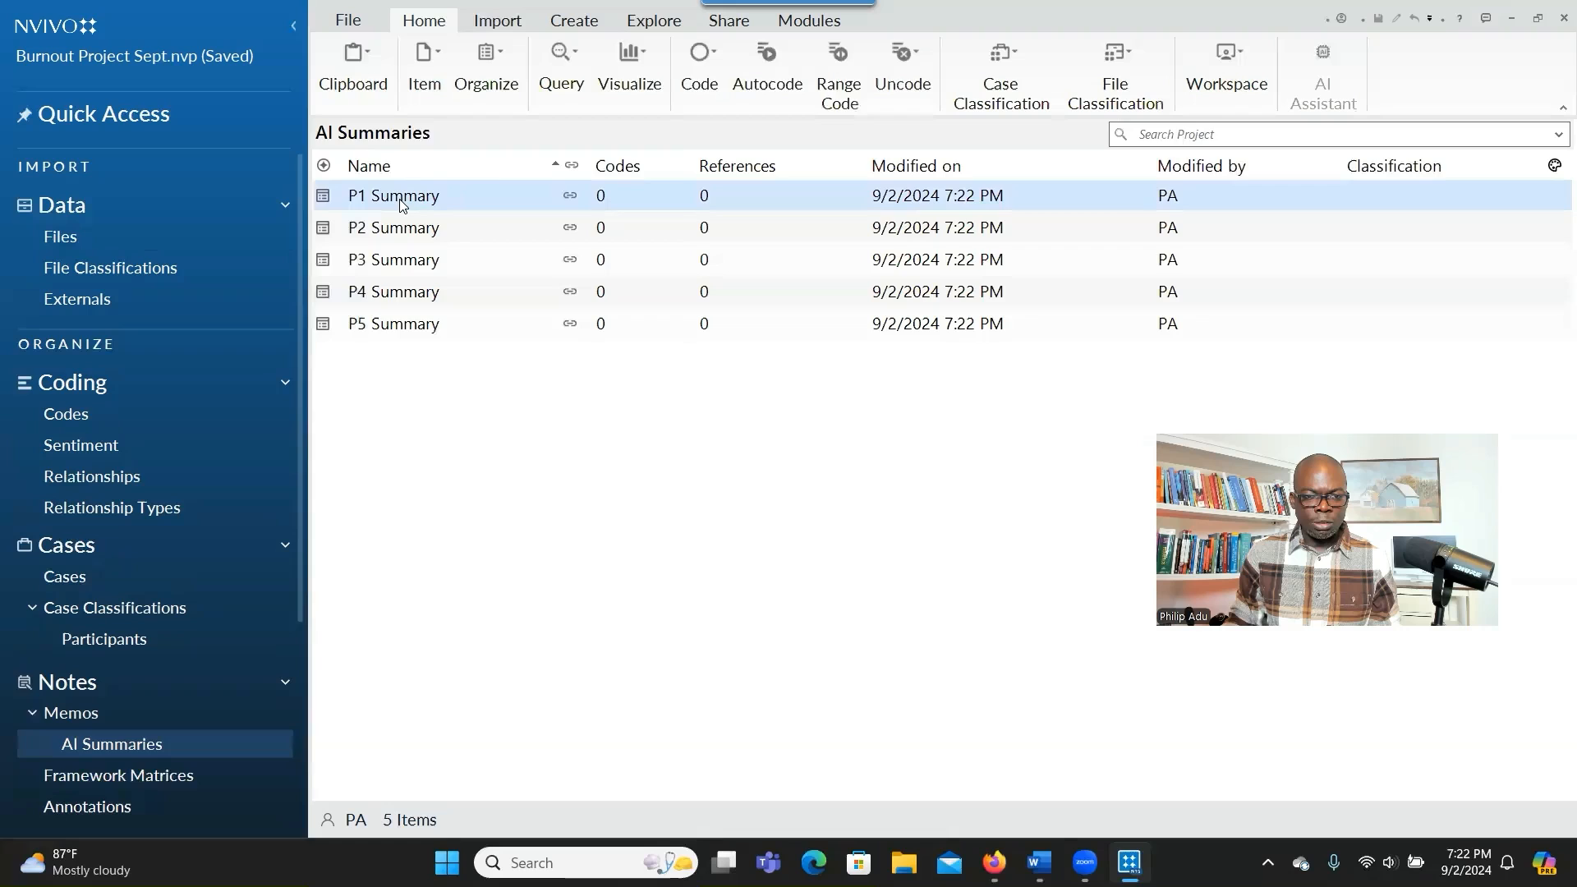
pyautogui.doubleClick(402, 202)
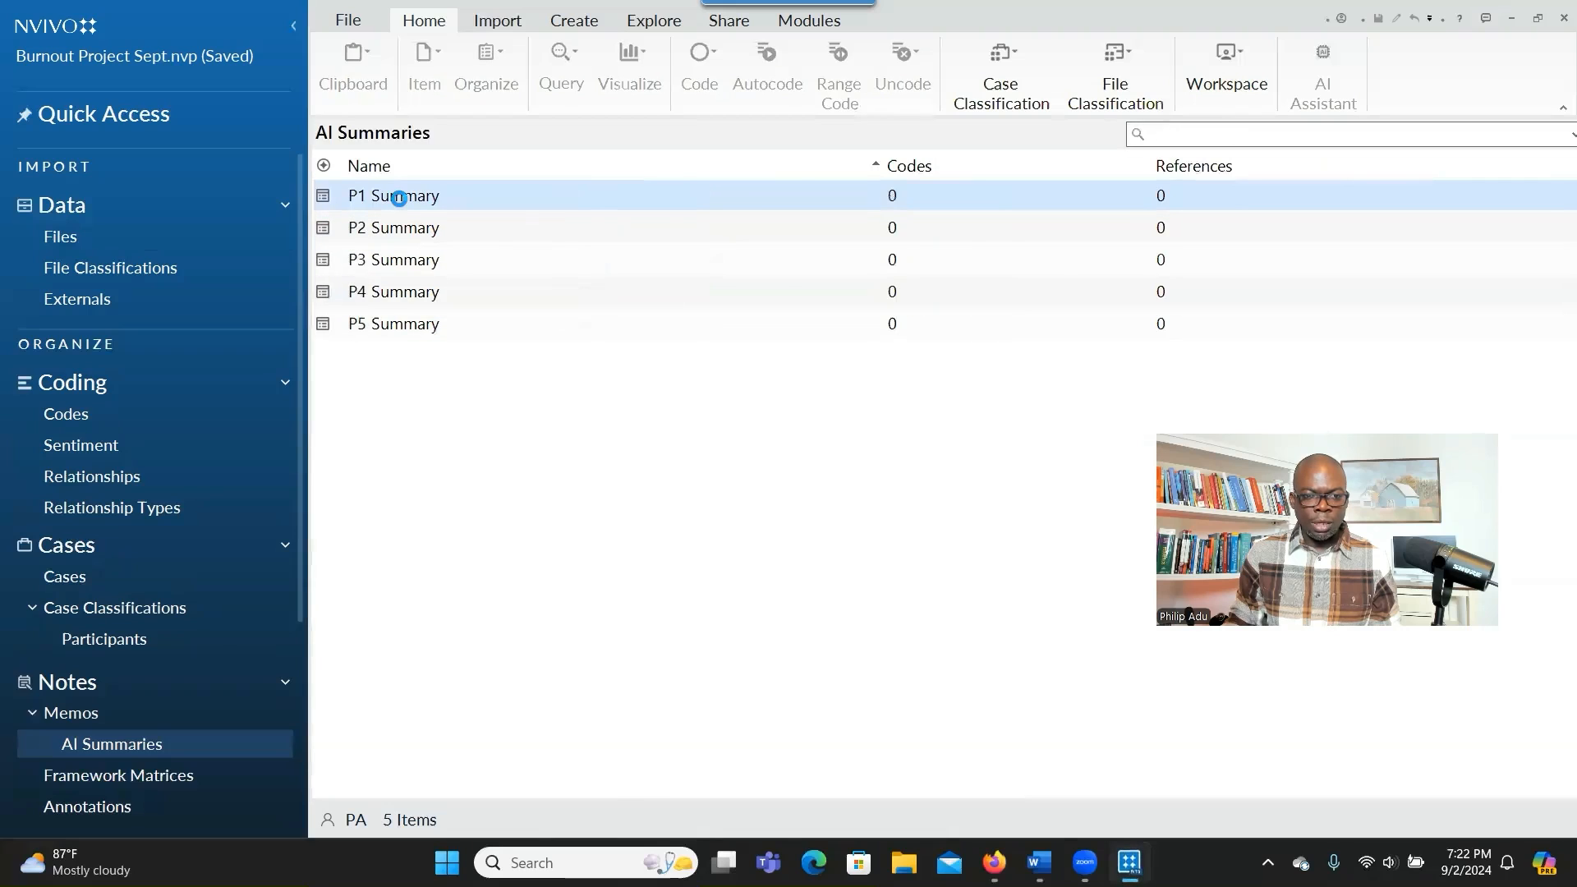
pyautogui.moveTo(804, 252); pyautogui.dragTo(969, 337)
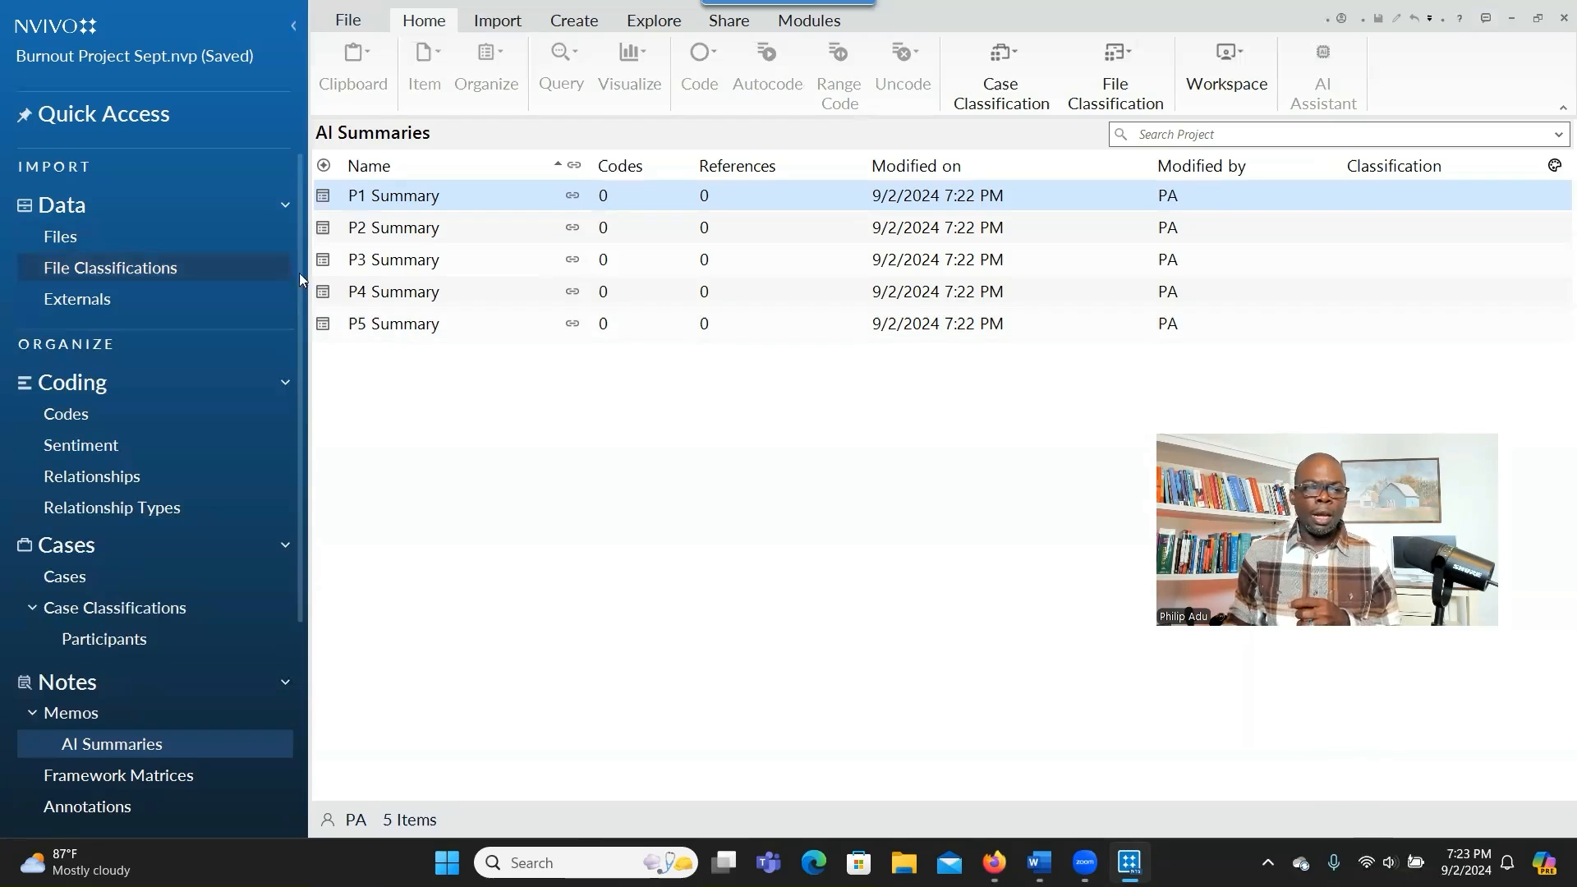
# Open the P1 transcript, select the text from the answer to question 5 through question 7, and start AI text summarization on it.
pyautogui.click(119, 244)
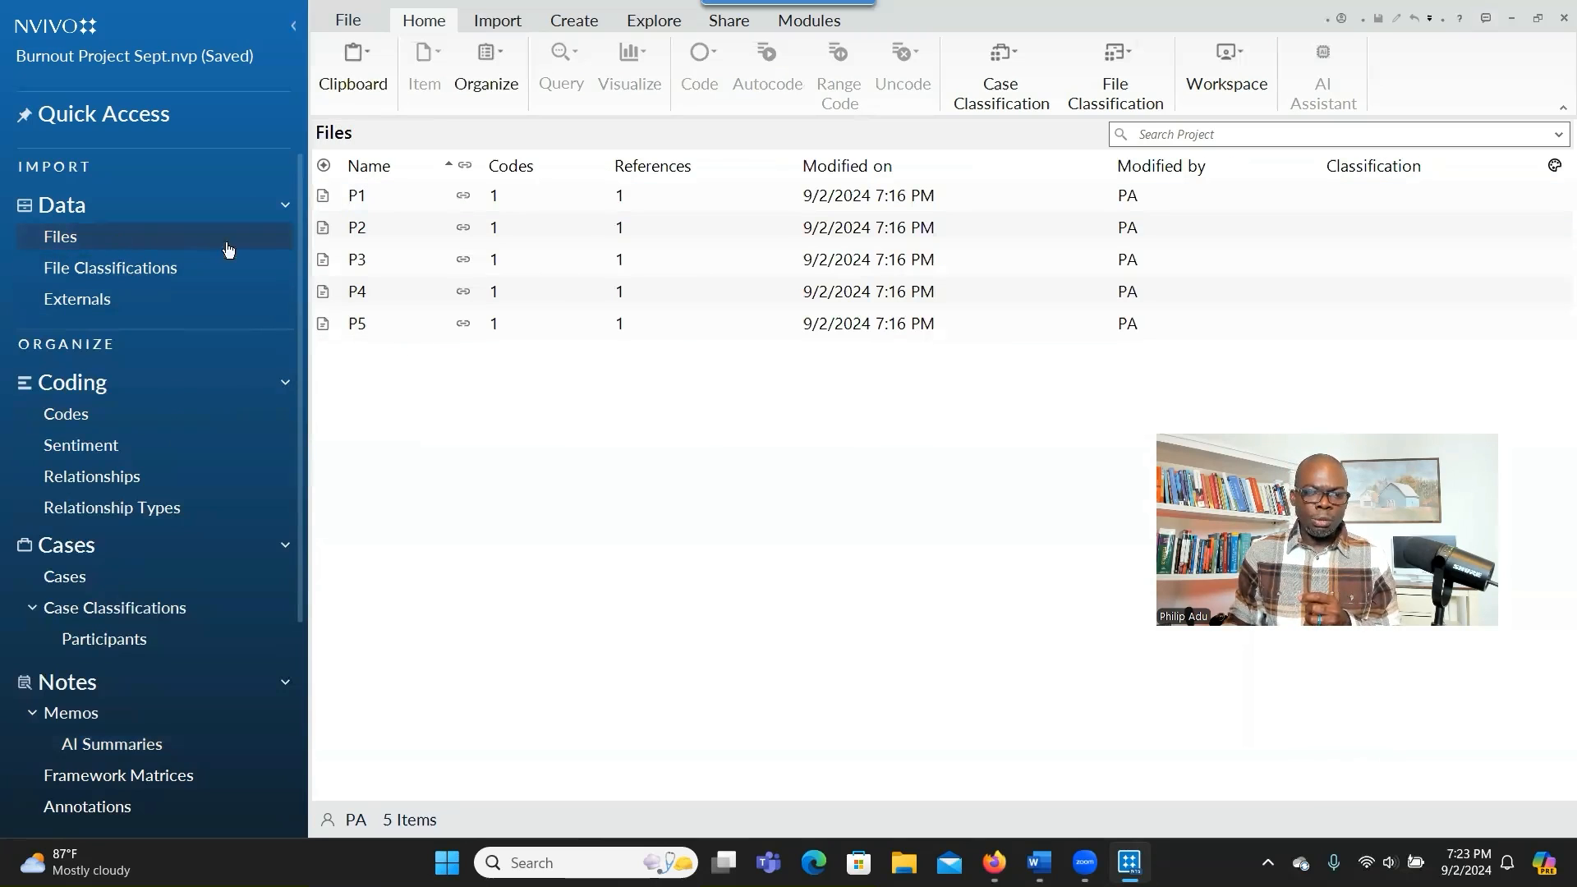
pyautogui.click(412, 205)
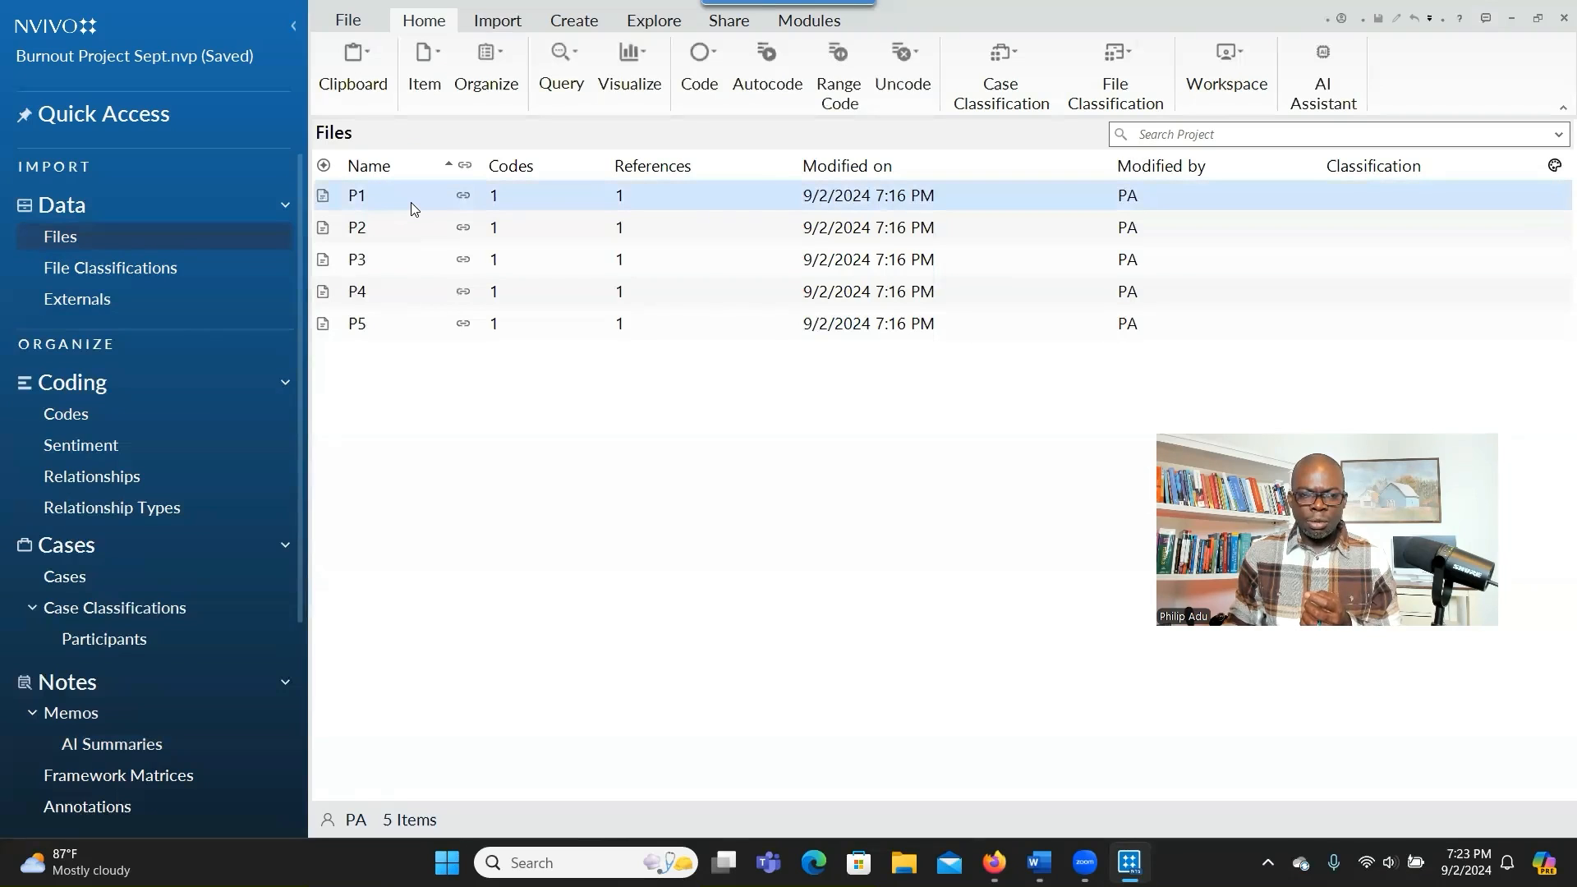
pyautogui.doubleClick(412, 206)
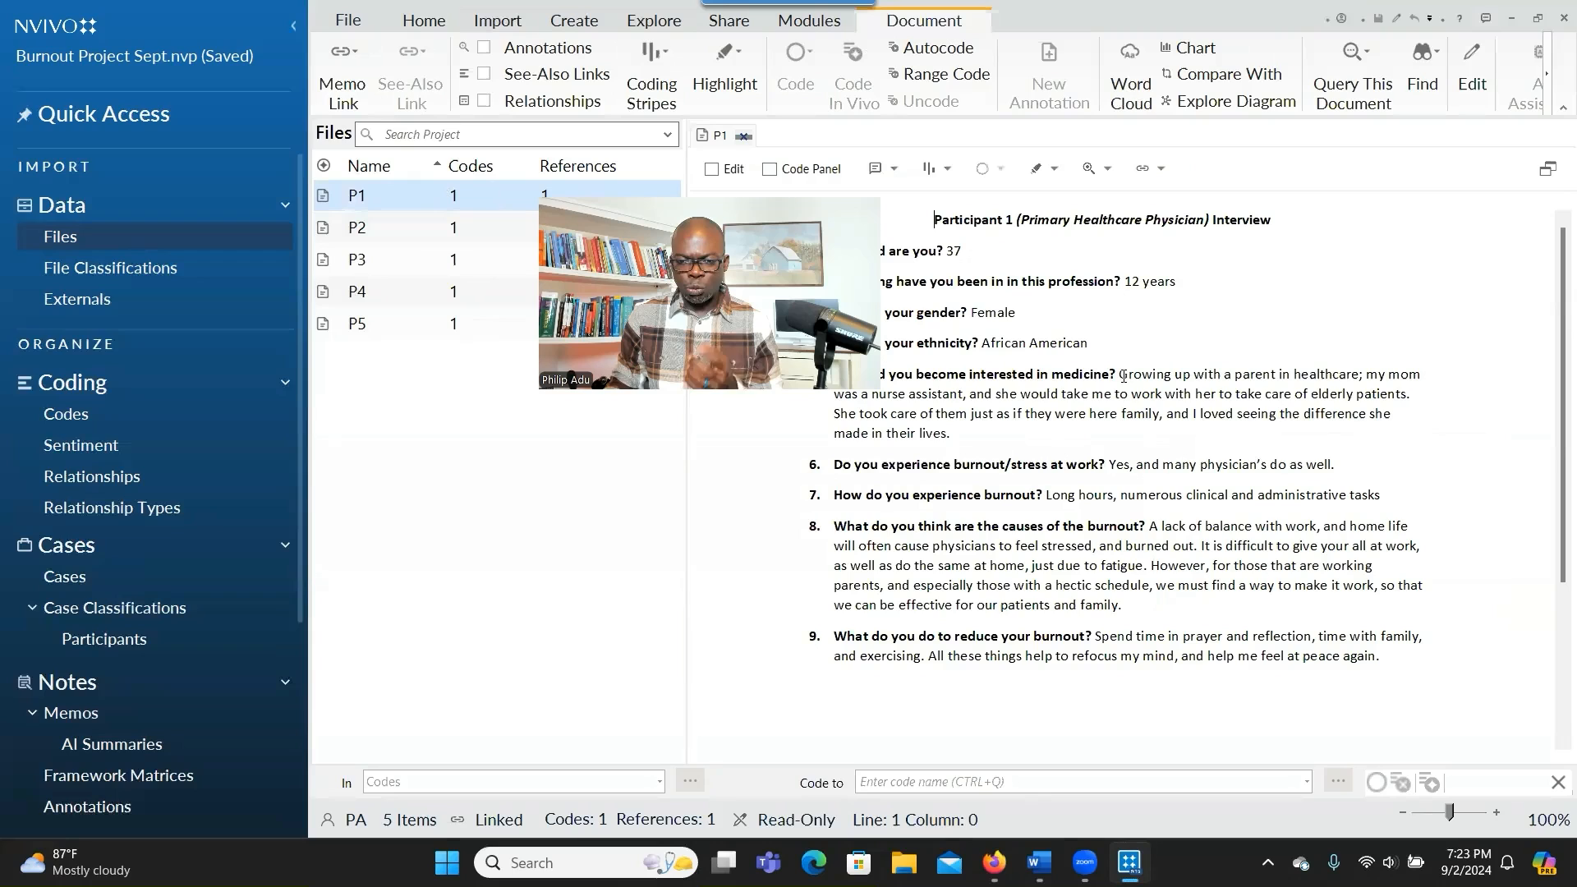
pyautogui.moveTo(1117, 380); pyautogui.dragTo(1389, 499)
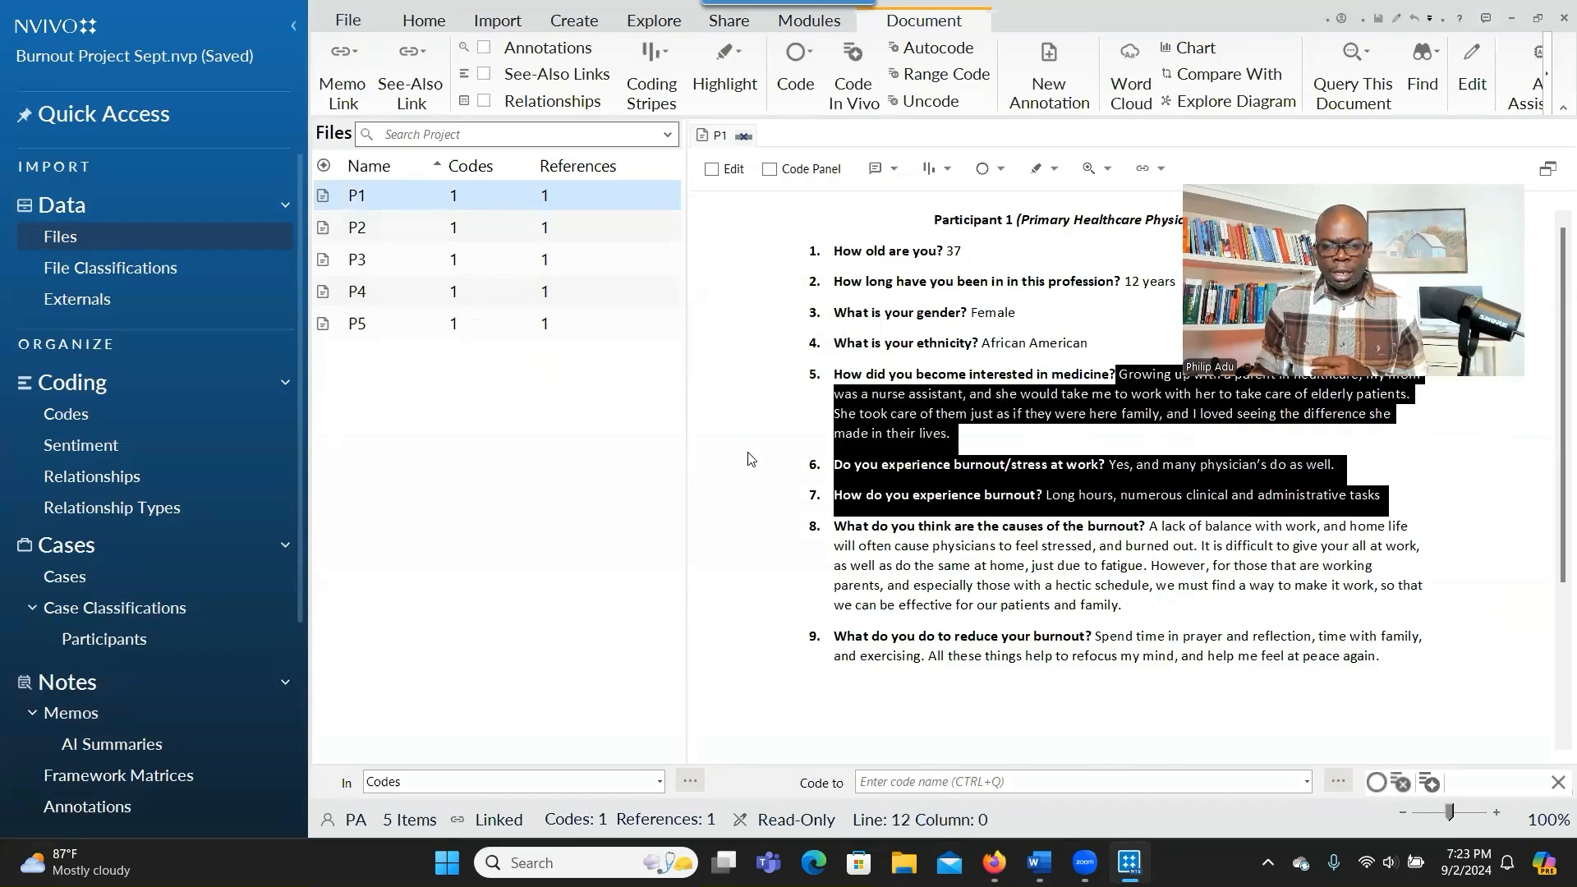
pyautogui.rightClick(899, 402)
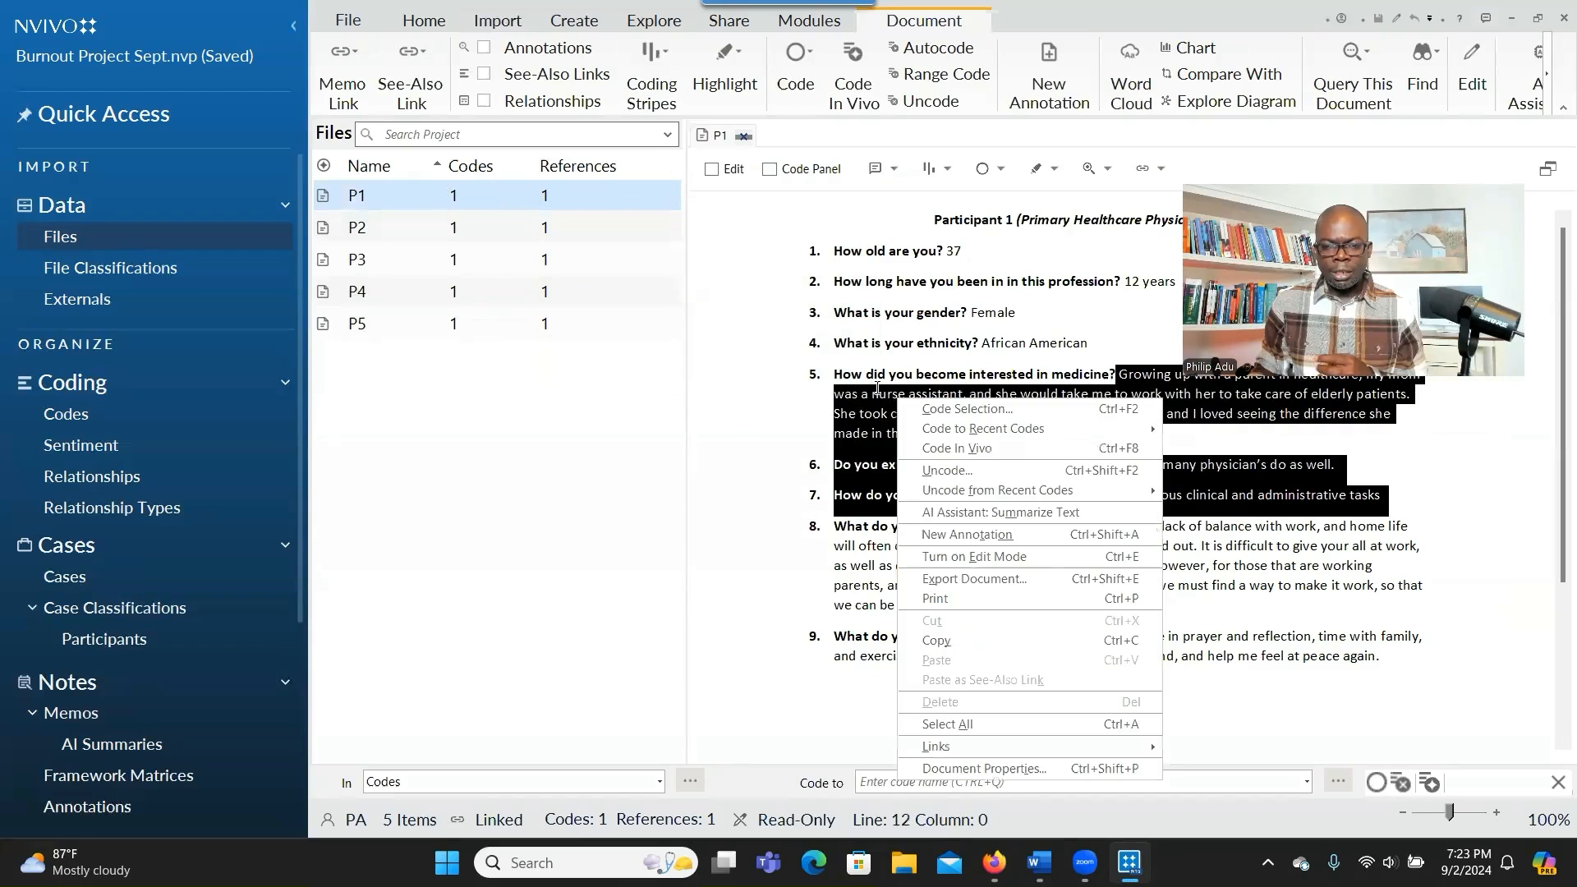
pyautogui.click(972, 519)
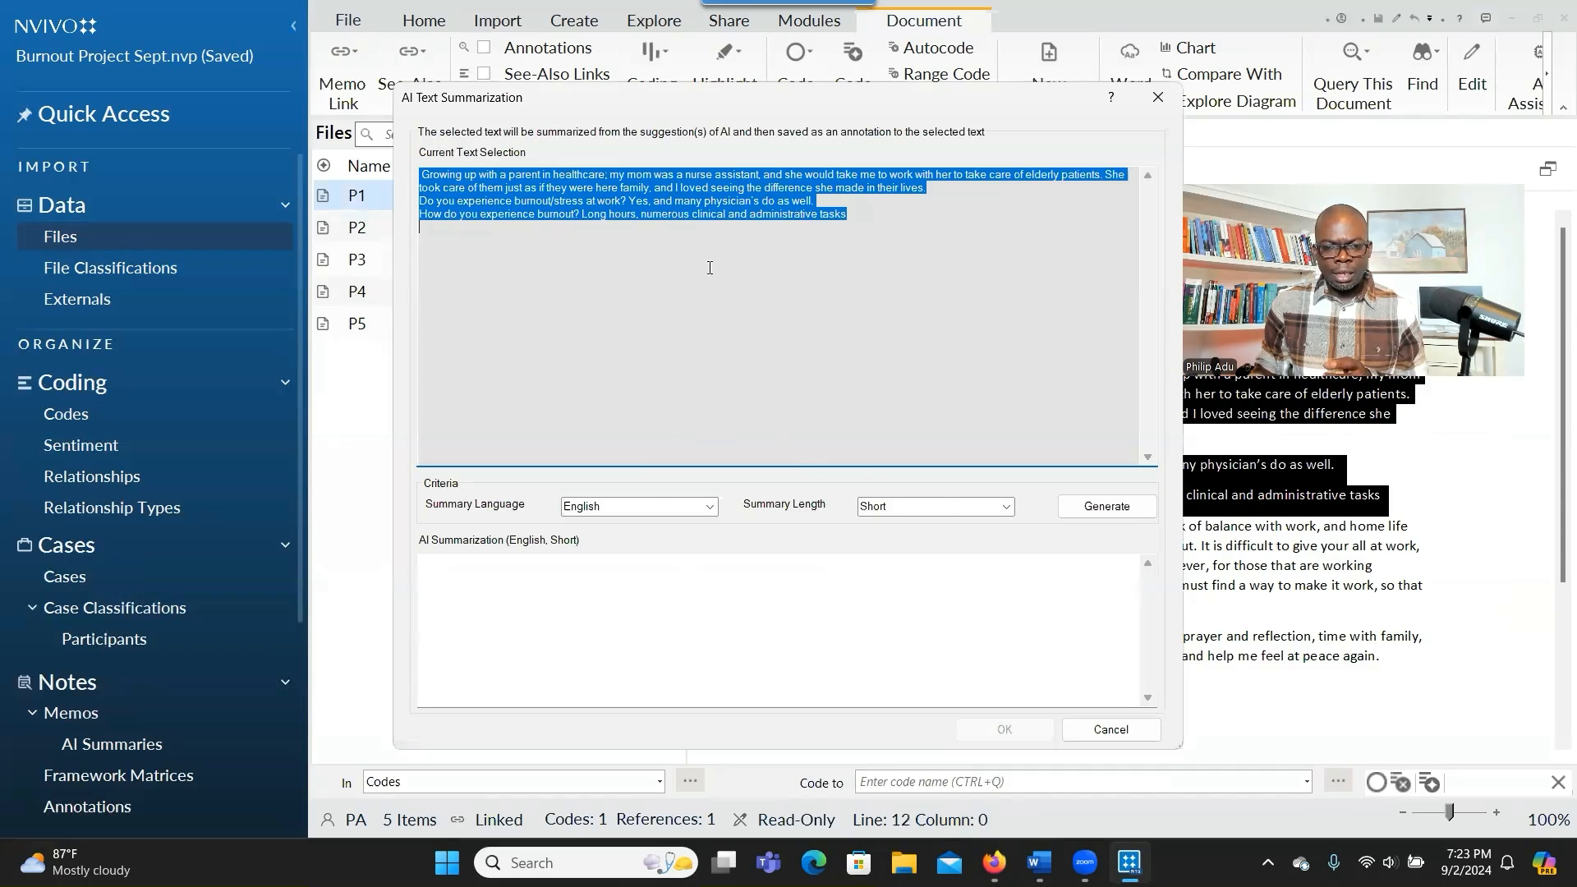
# Set the summary length to Standard and generate the English summary of the selected text.
pyautogui.click(973, 506)
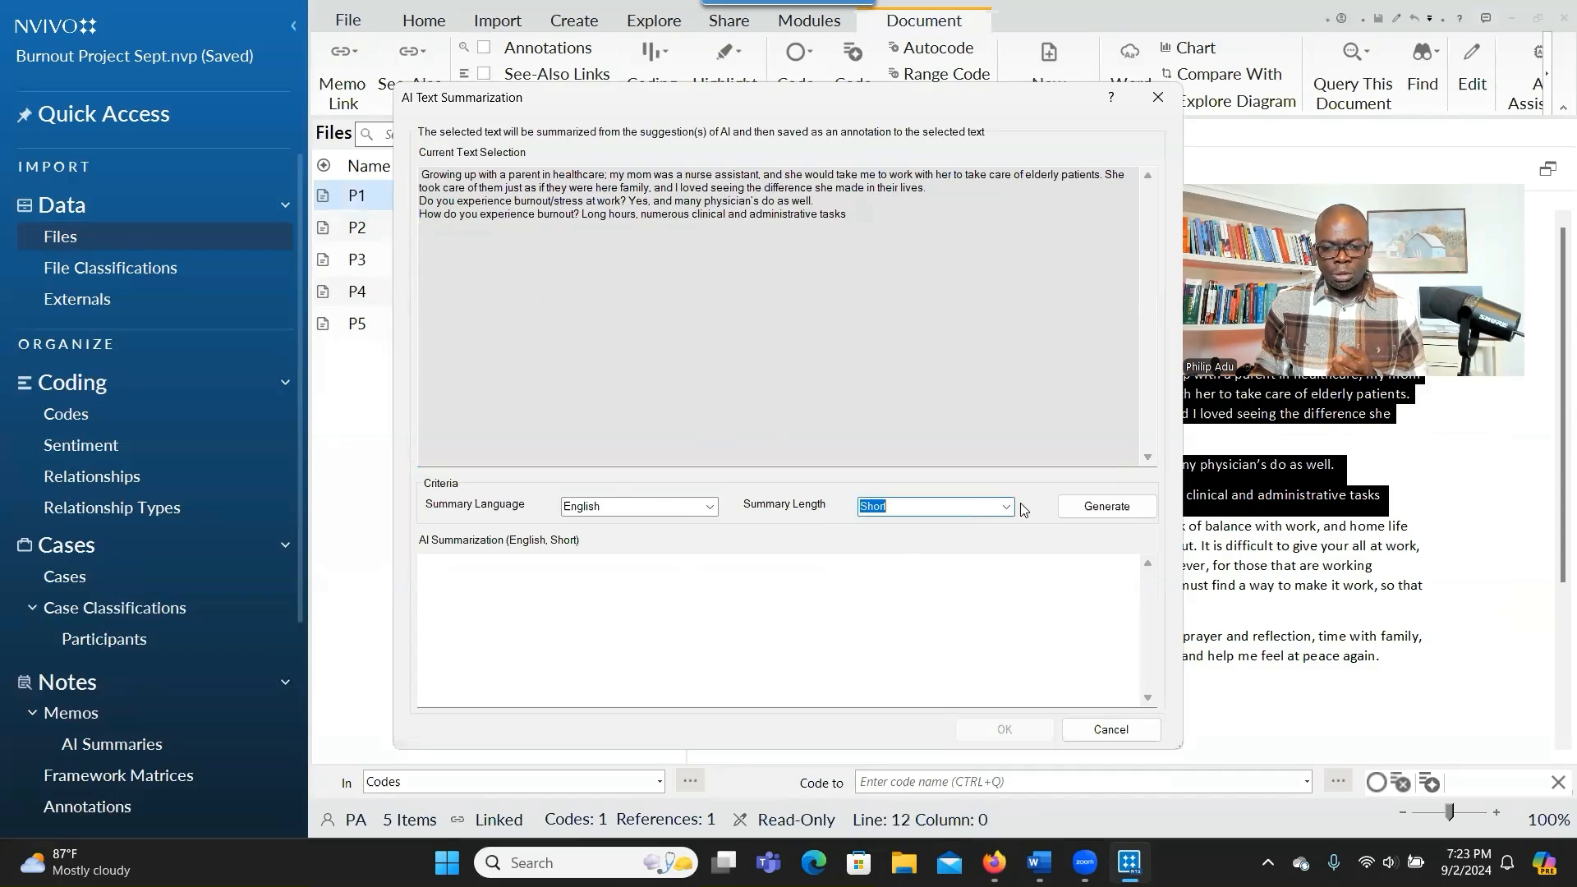
pyautogui.click(1006, 507)
pyautogui.click(896, 535)
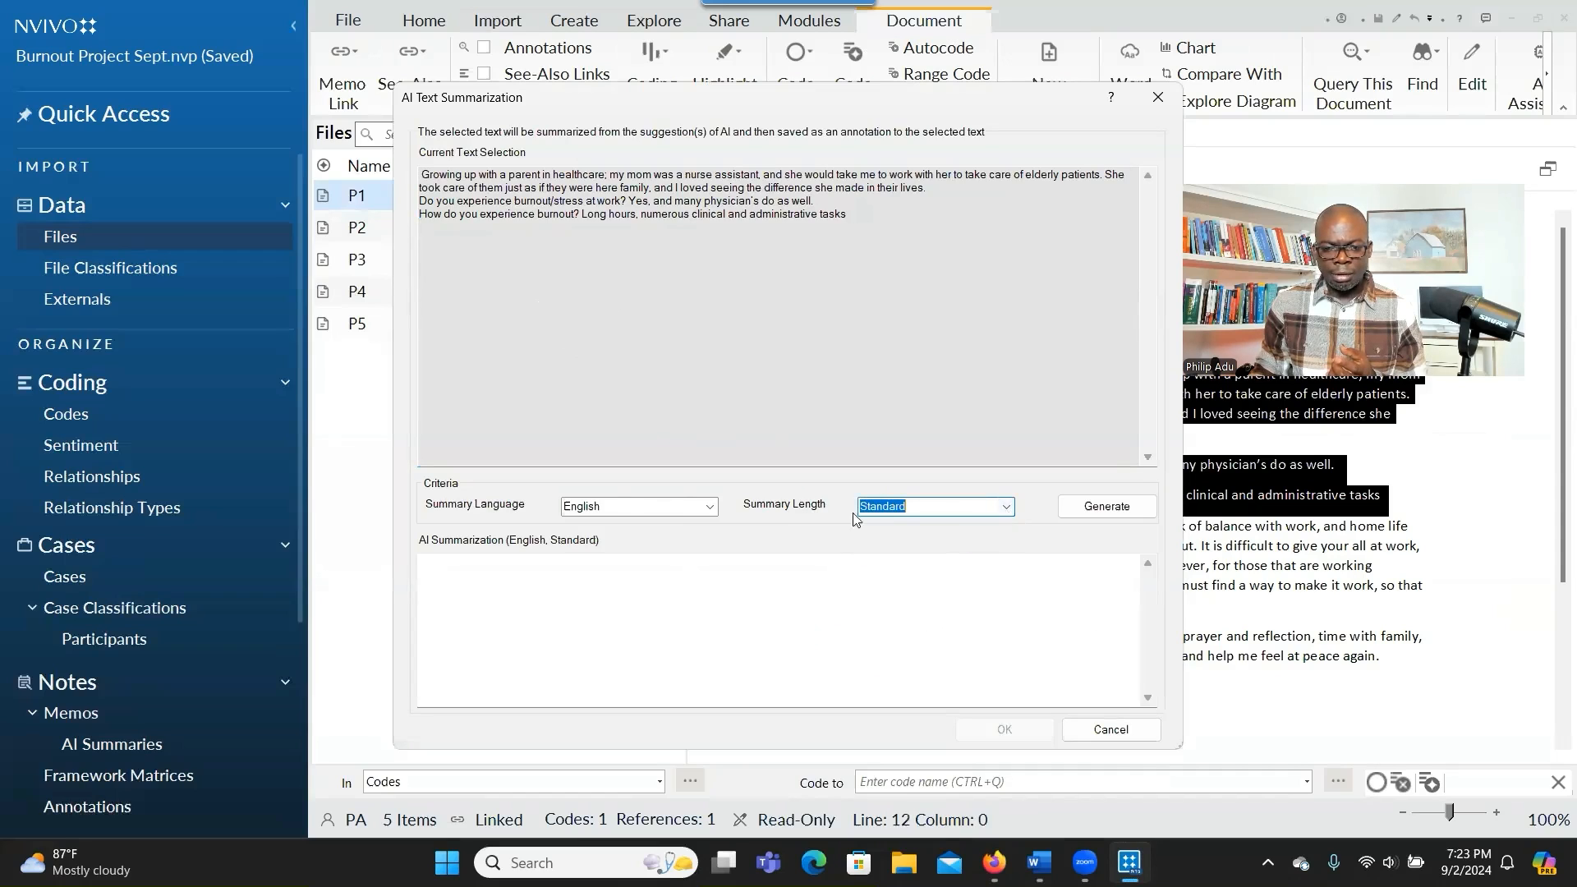
pyautogui.click(1106, 516)
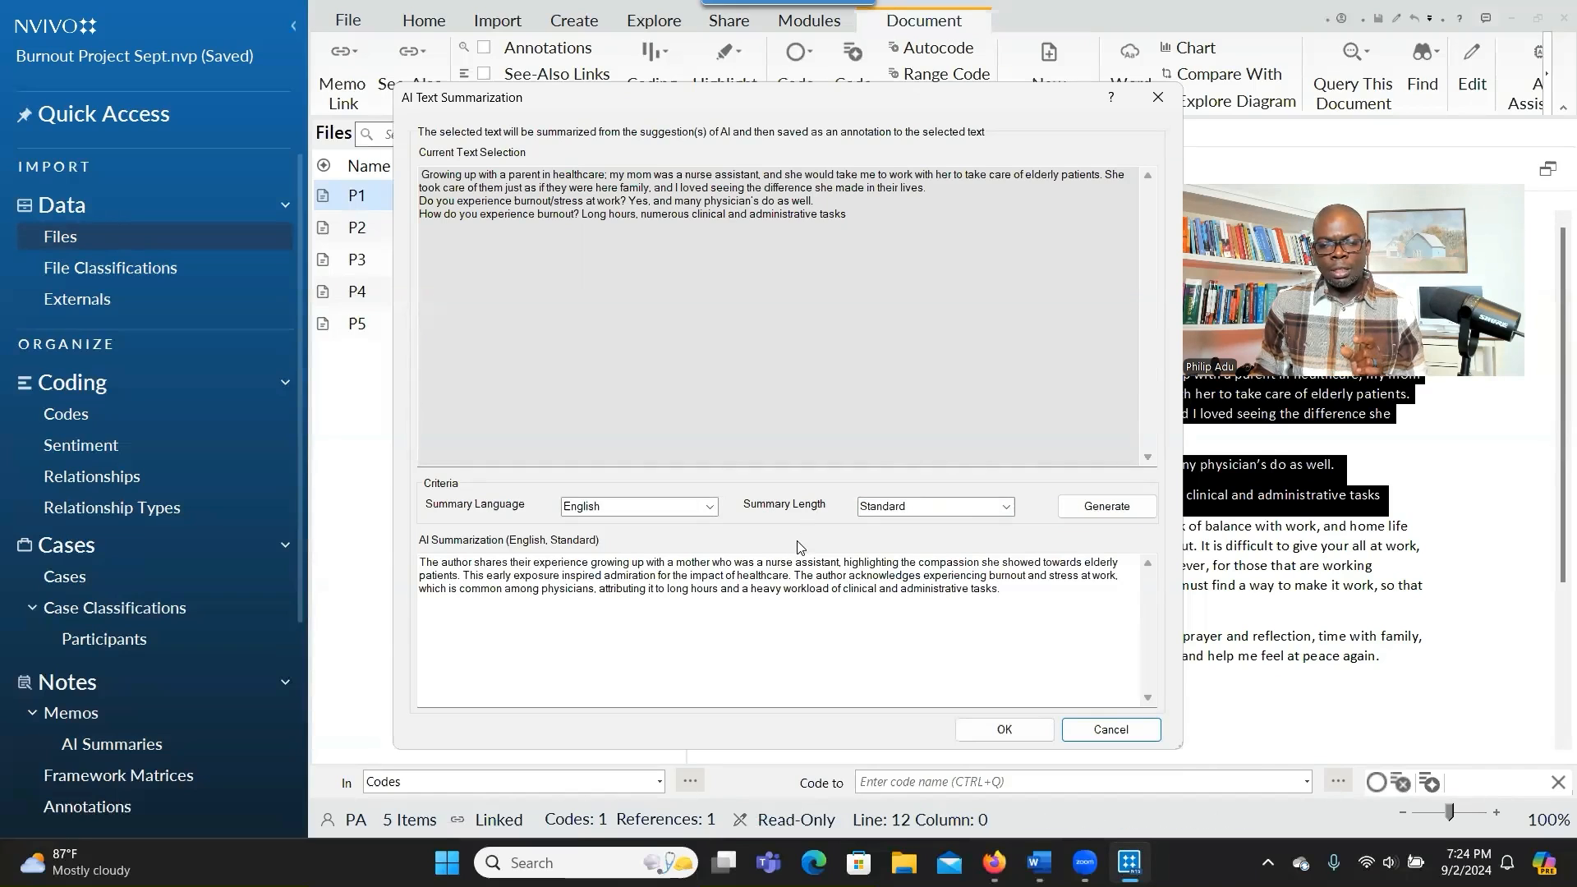
# Review the available summary lengths, keep Standard, and save the generated summary as an annotation on the selected P1 text.
pyautogui.click(899, 507)
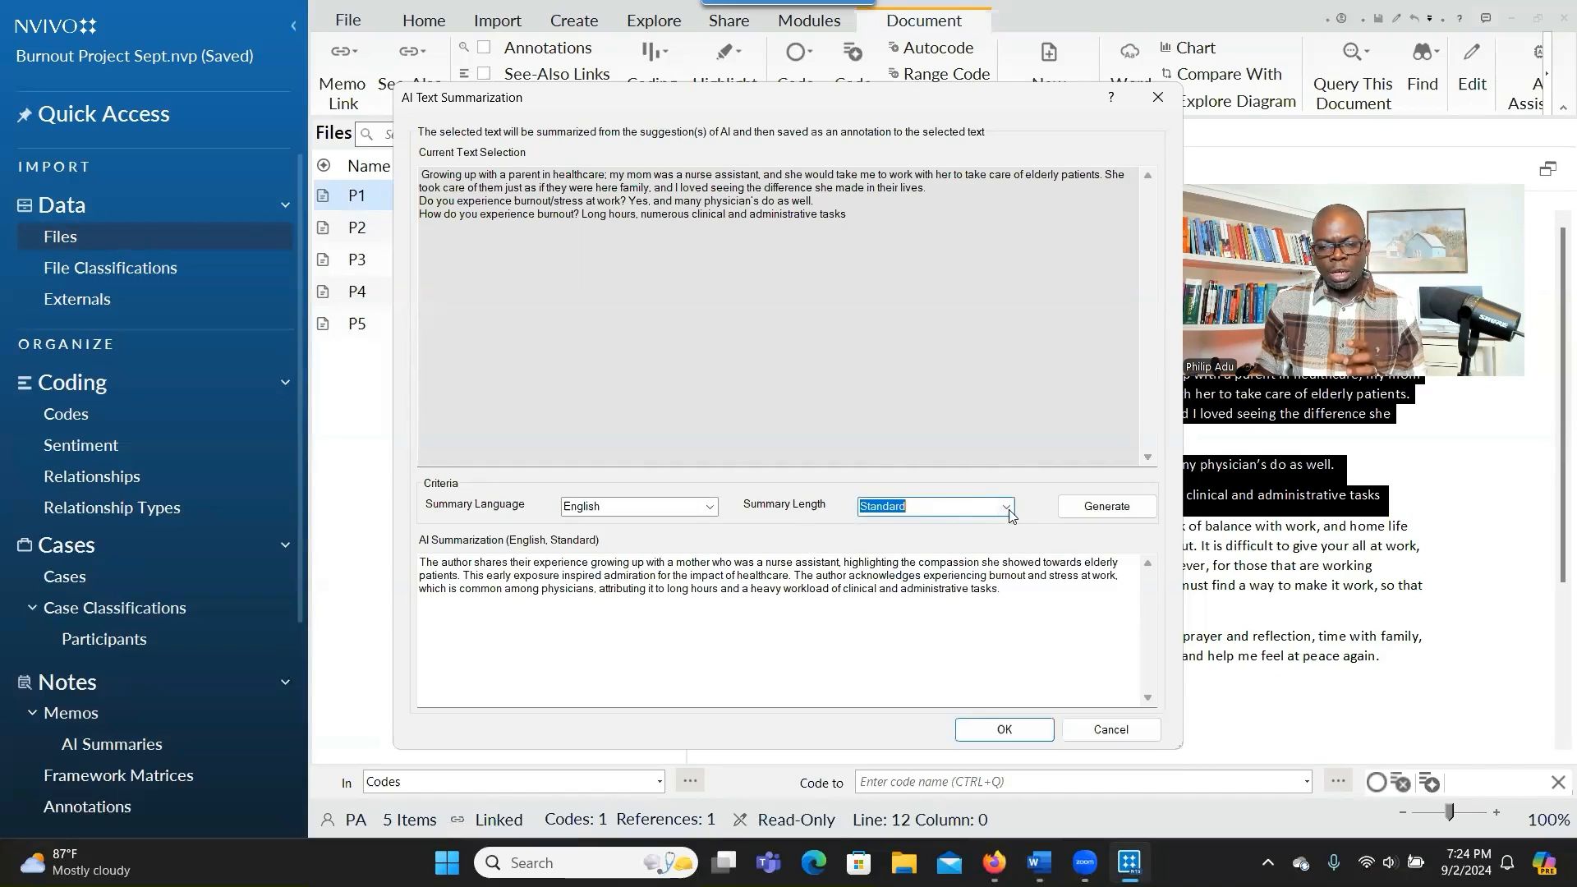
pyautogui.click(1007, 508)
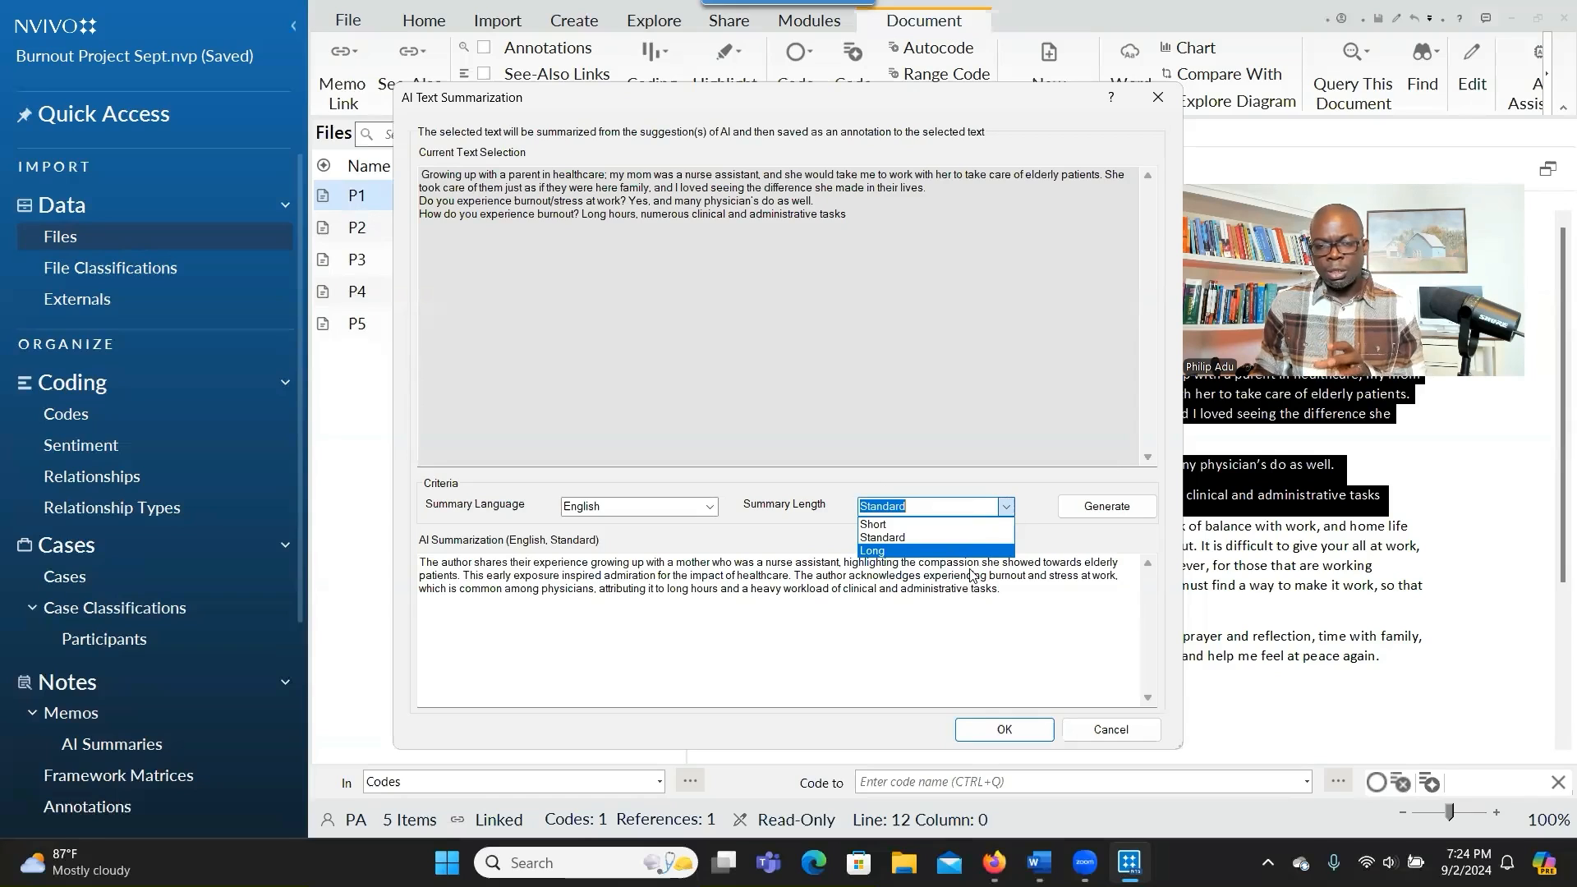
pyautogui.click(871, 215)
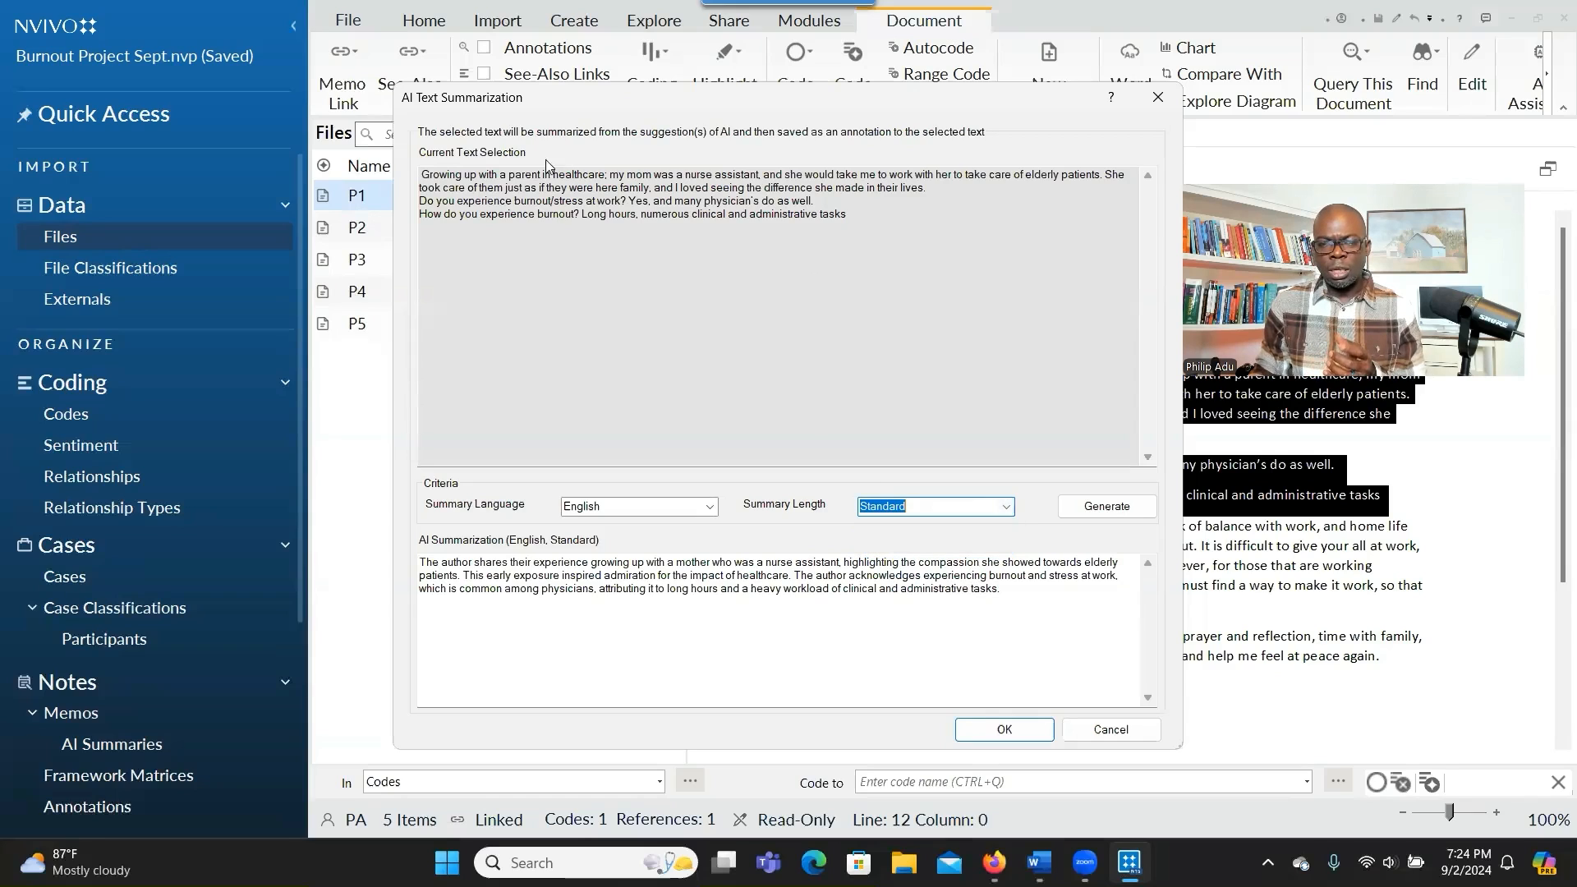
pyautogui.moveTo(464, 175); pyautogui.dragTo(862, 228)
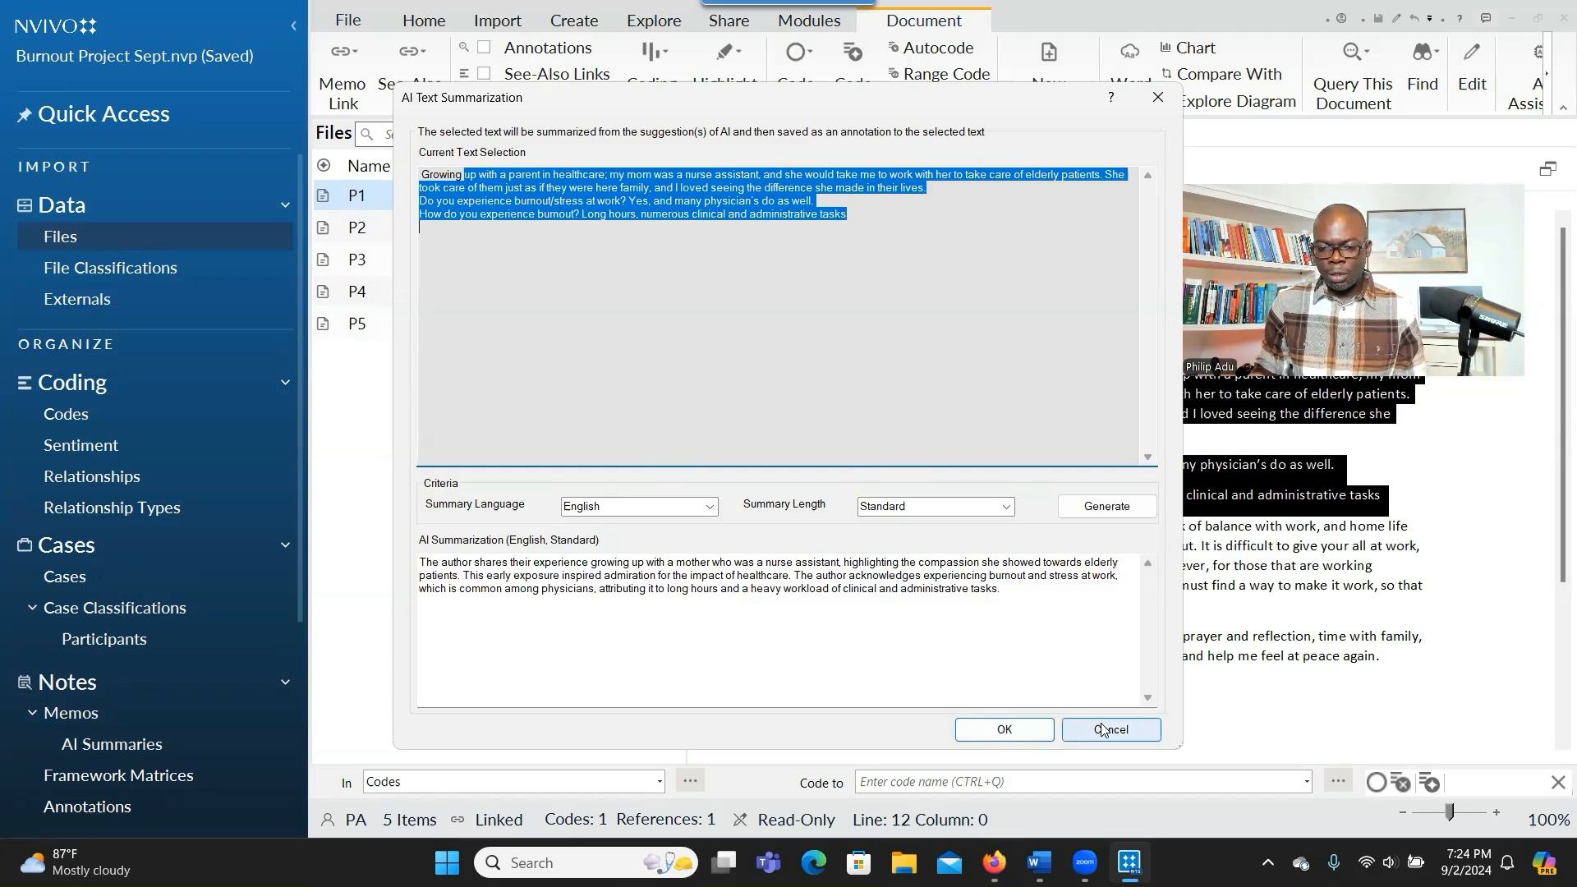
pyautogui.click(996, 728)
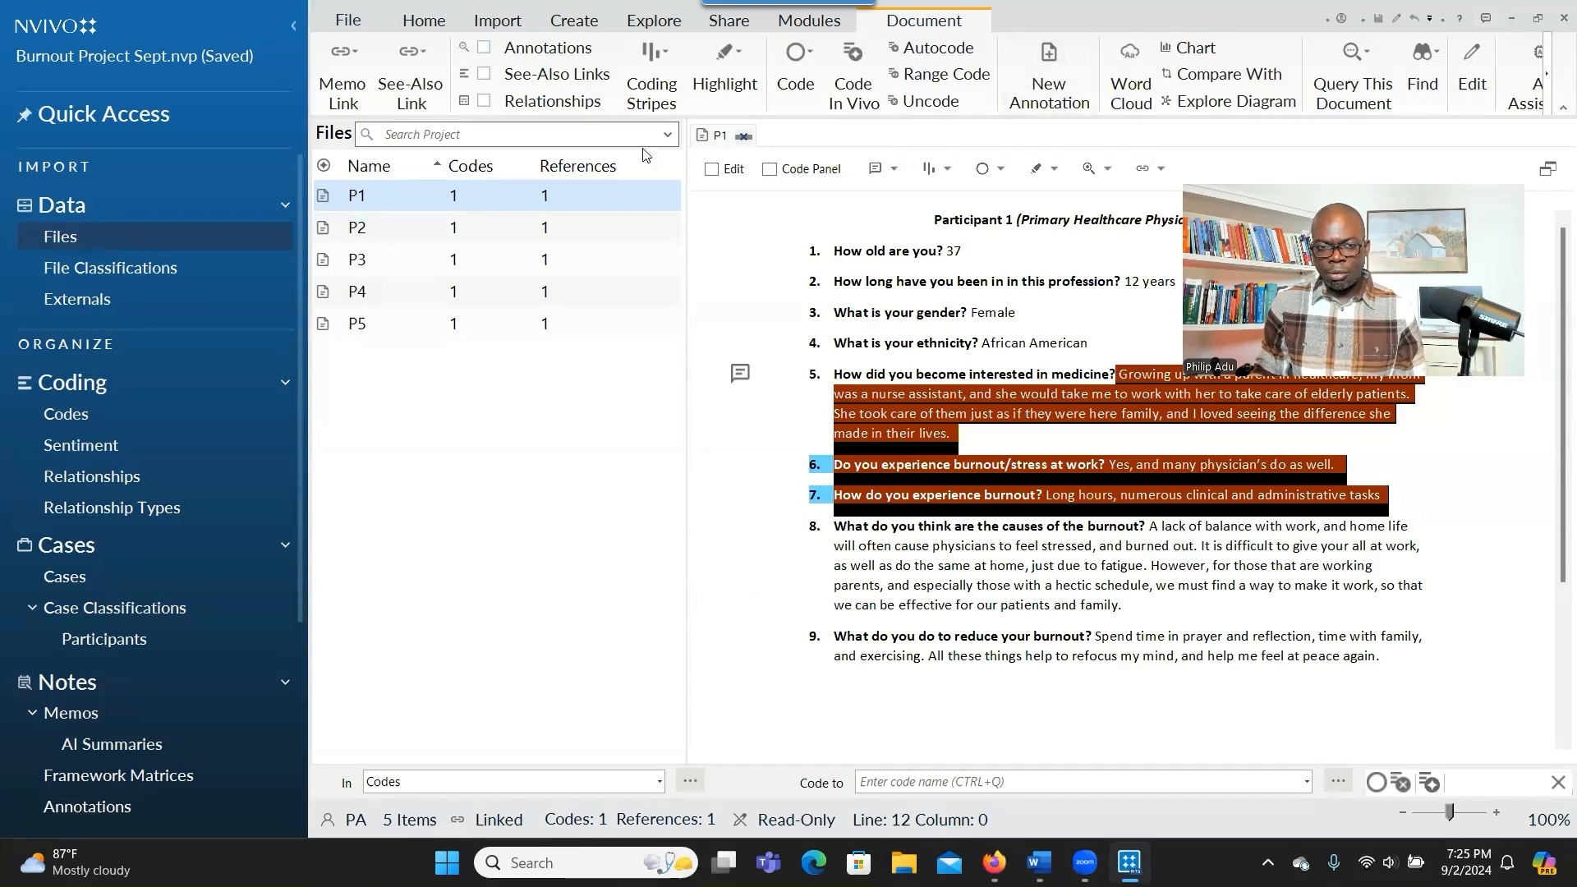
# Display the annotations of P1, view the AI-generated annotation's content, and close the document.
pyautogui.click(484, 49)
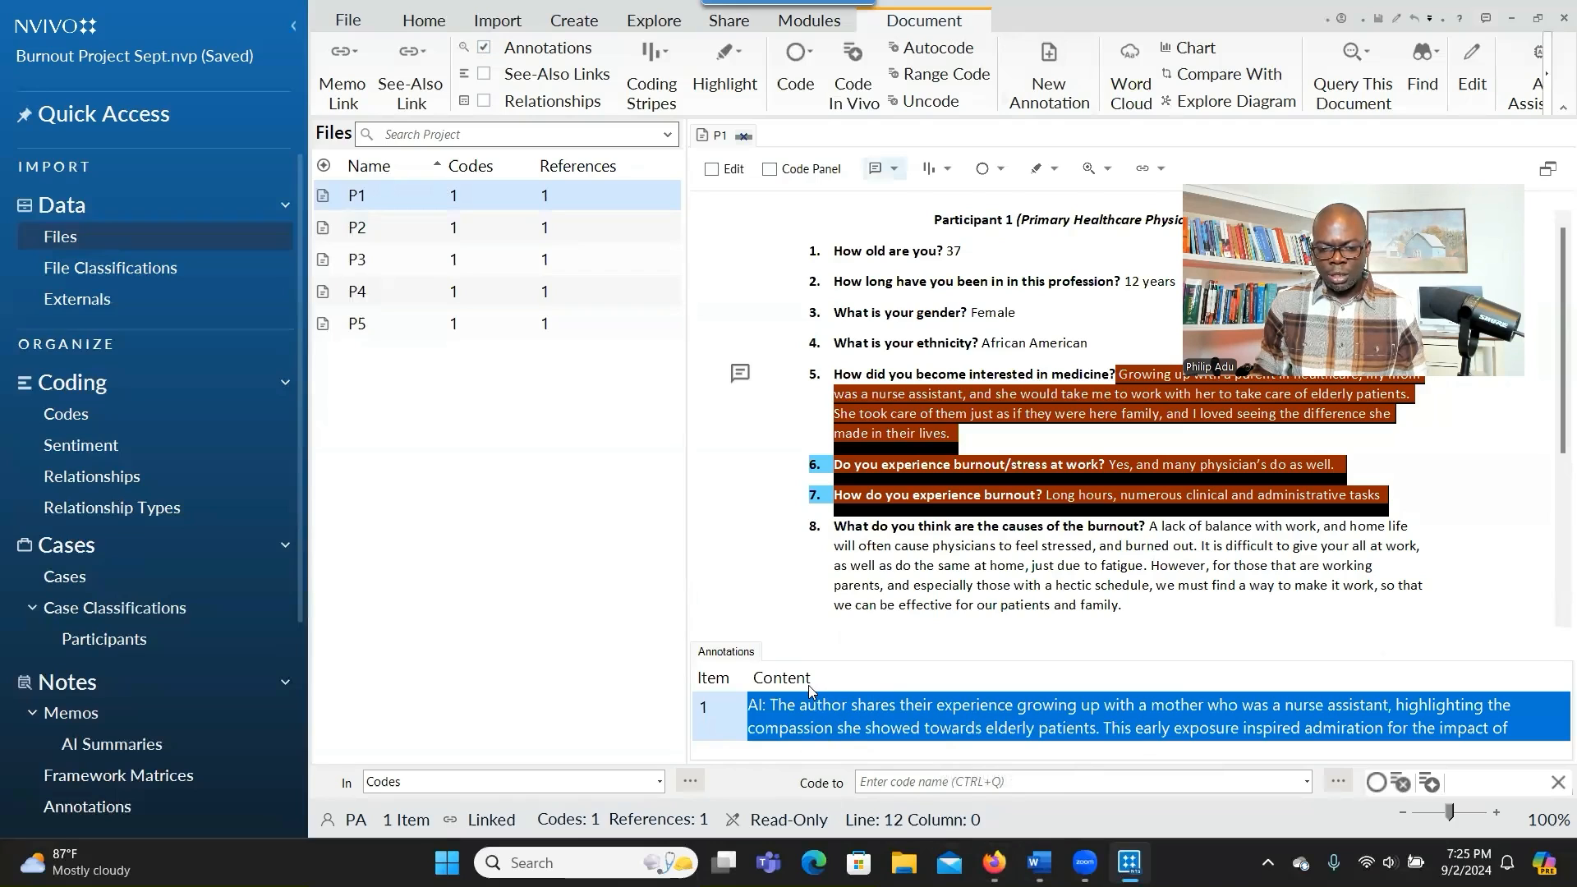
pyautogui.click(807, 722)
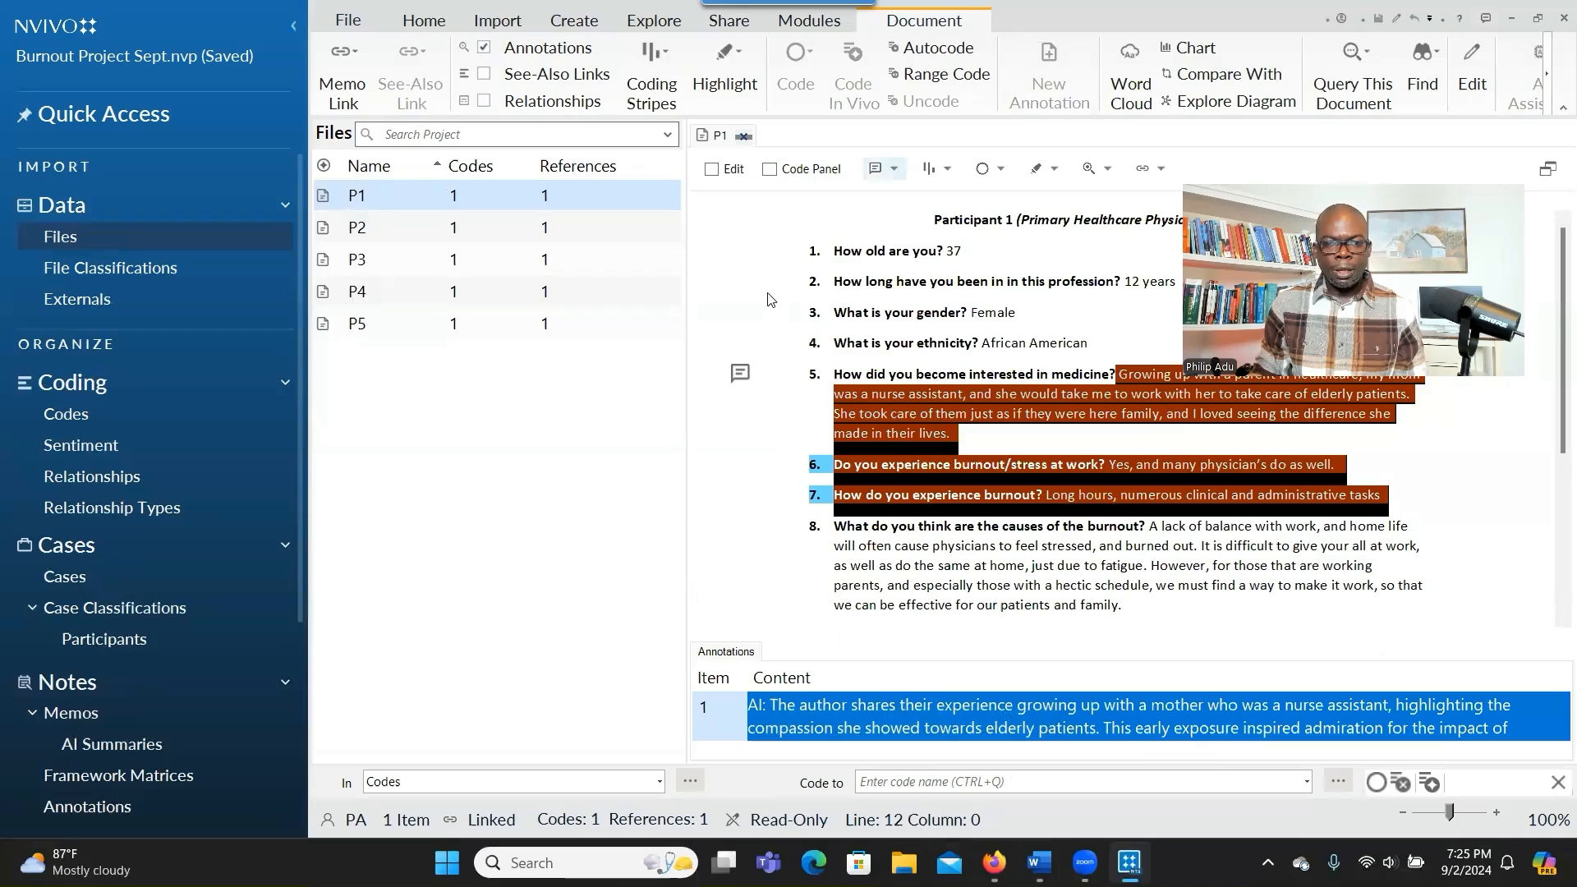
pyautogui.click(743, 137)
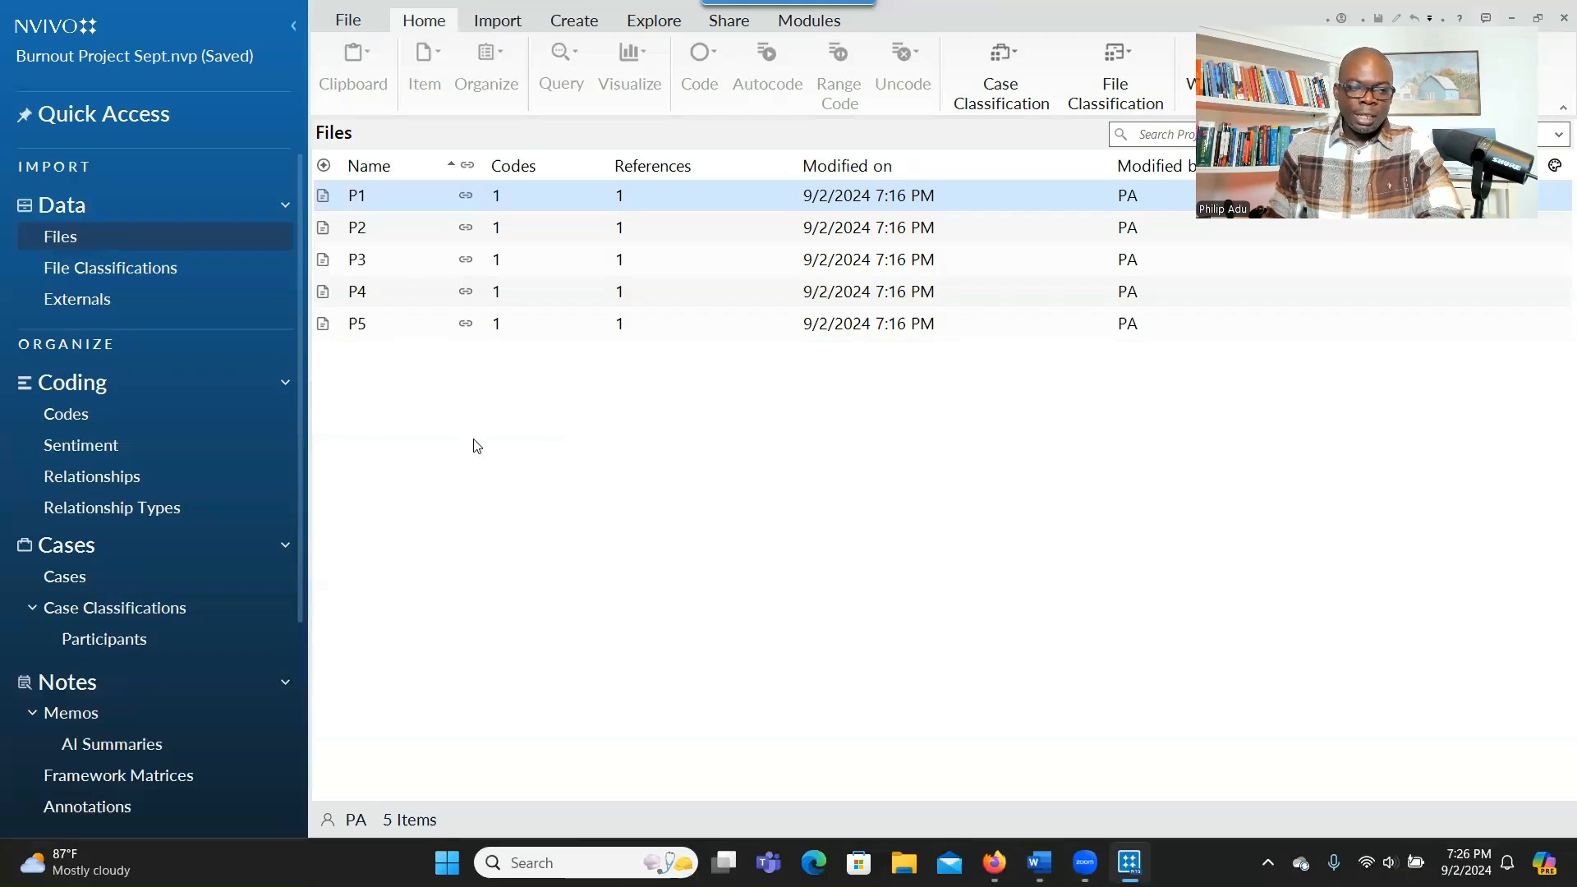
# Open the Codes list, dismiss its introduction, and look up the first research question's anchor code in the Word document.
pyautogui.click(177, 420)
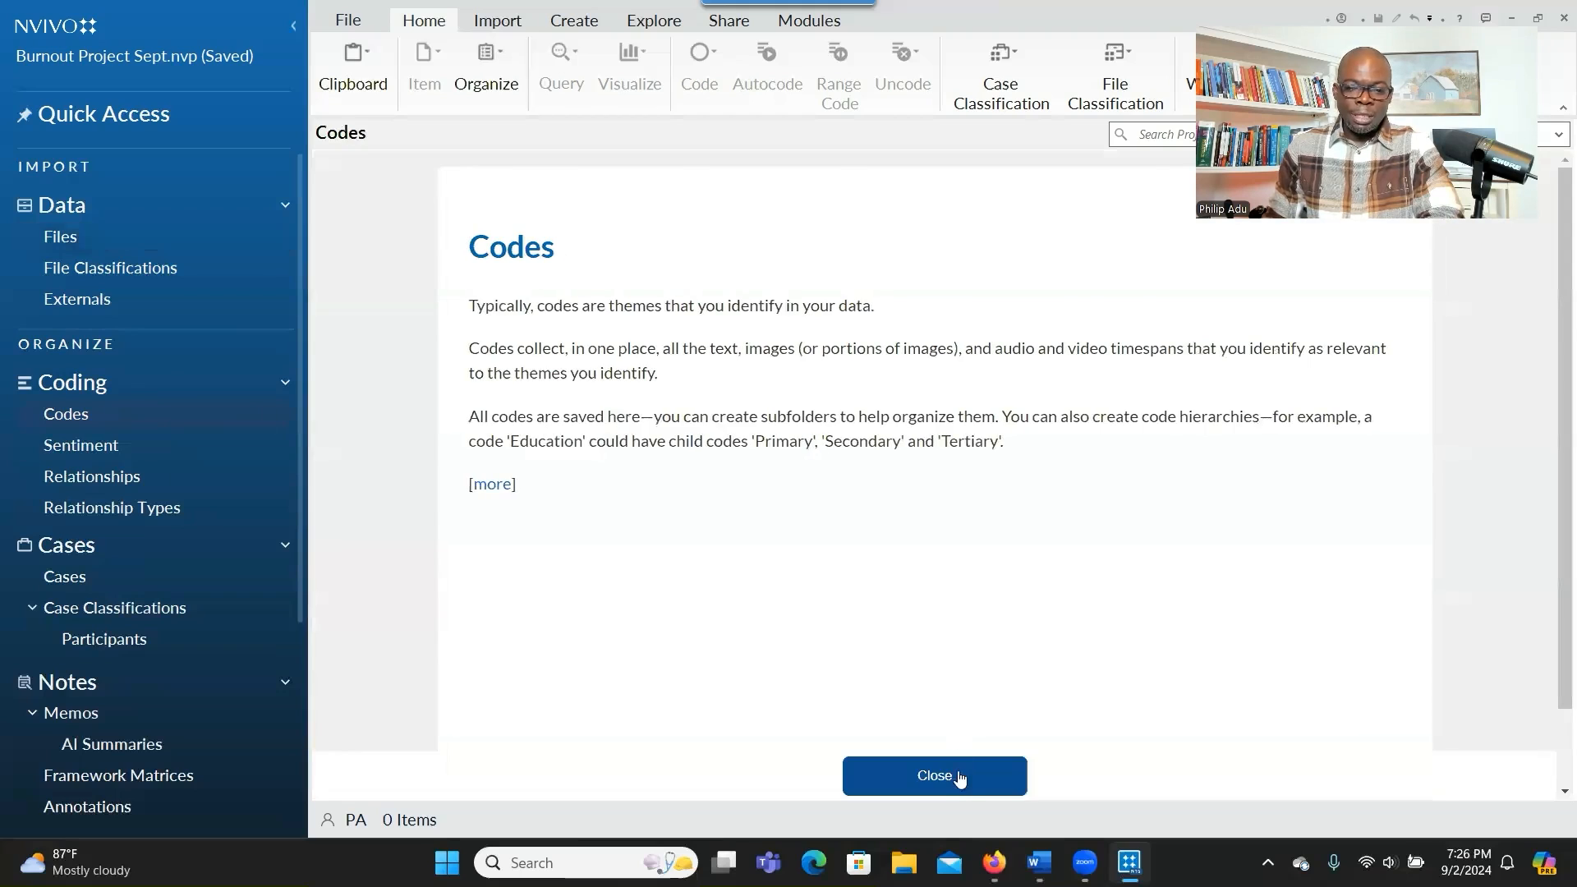
pyautogui.click(935, 776)
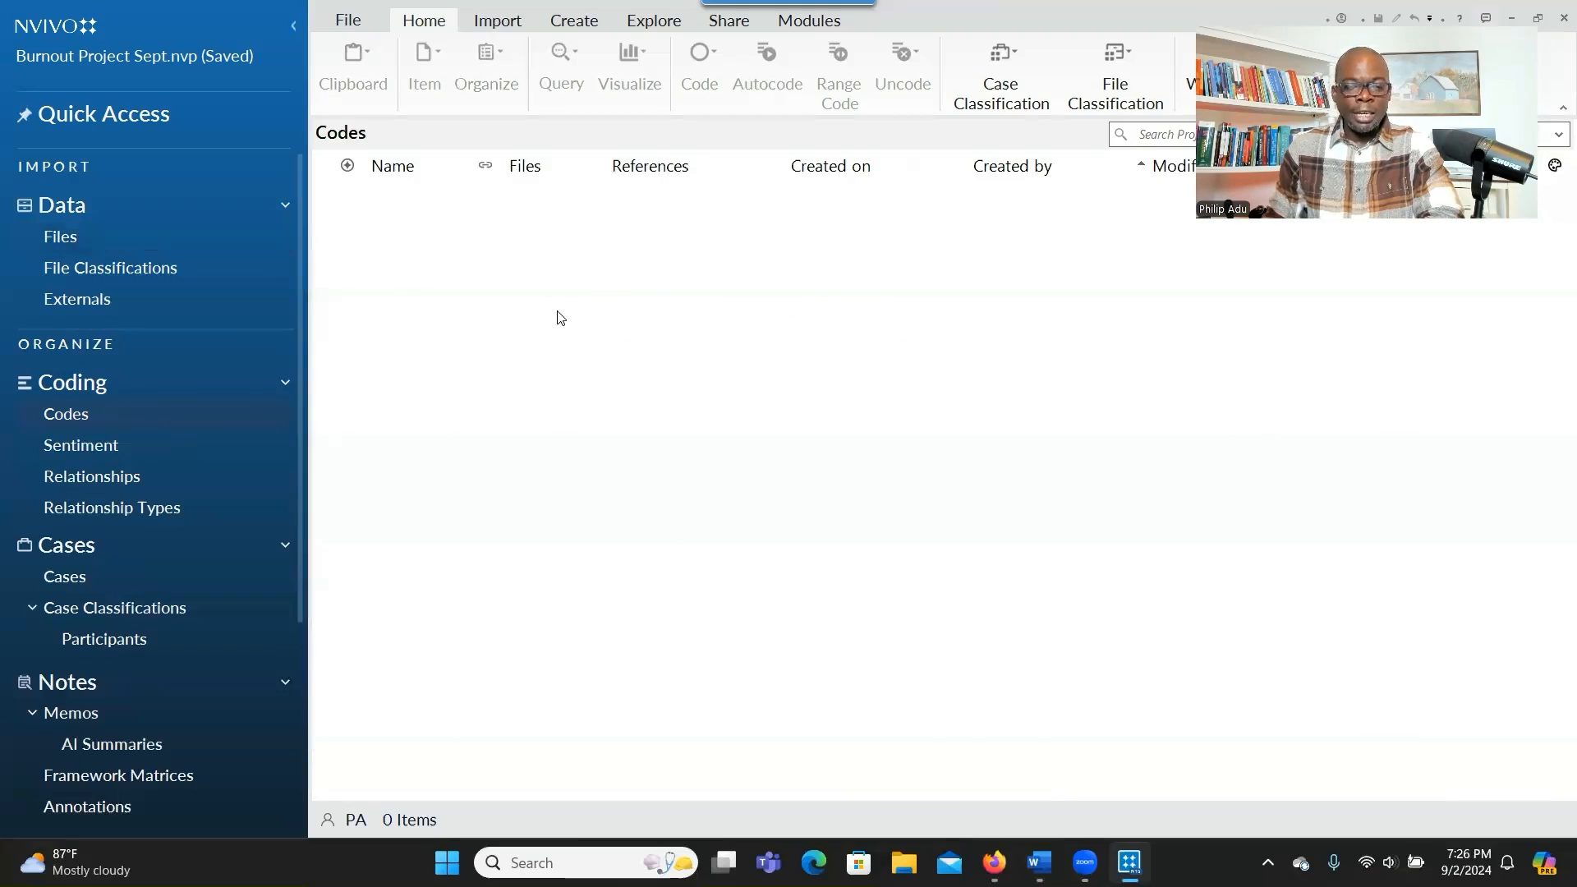
pyautogui.hotkey('alt', 'Tab')
pyautogui.moveTo(789, 538); pyautogui.dragTo(871, 538)
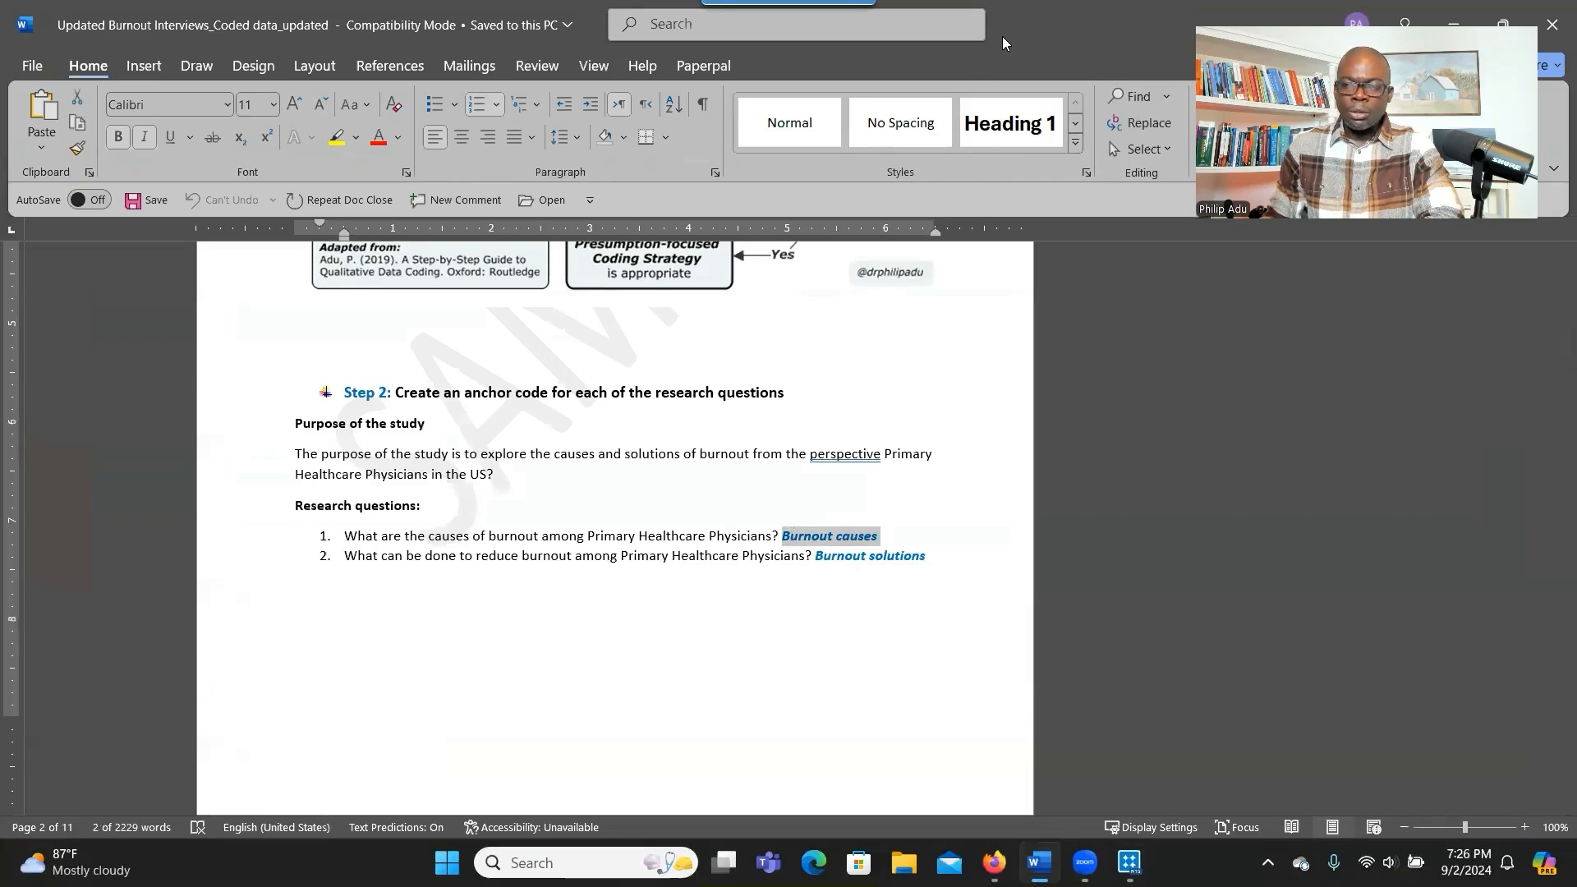
pyautogui.hotkey('alt', 'Tab')
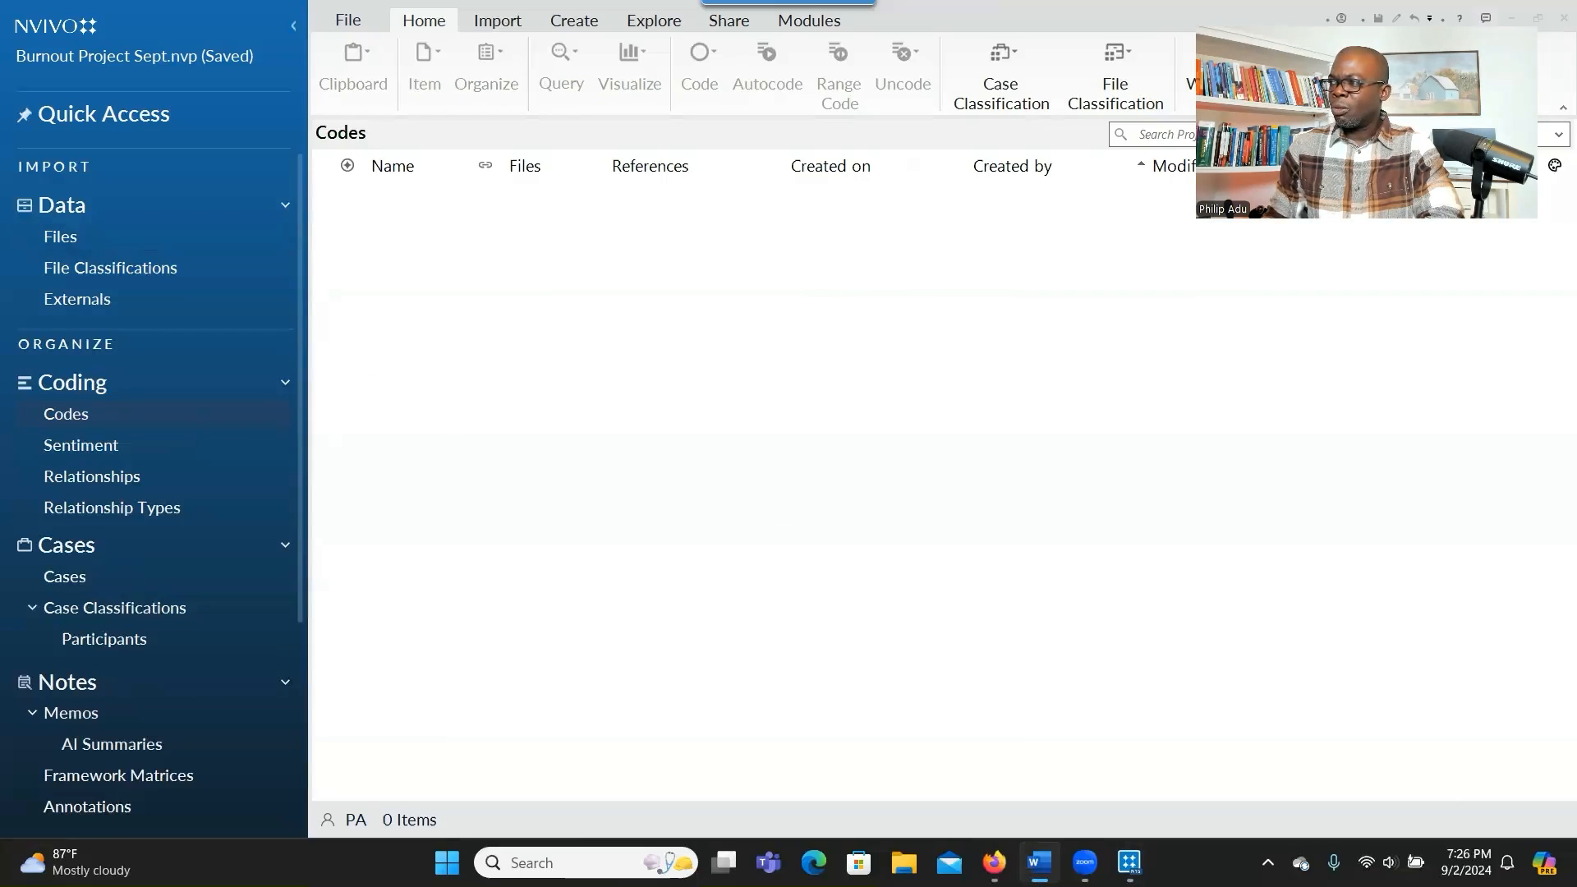
# Start a new top-level code and name it "(RQ1) Burnout causes".
pyautogui.rightClick(465, 332)
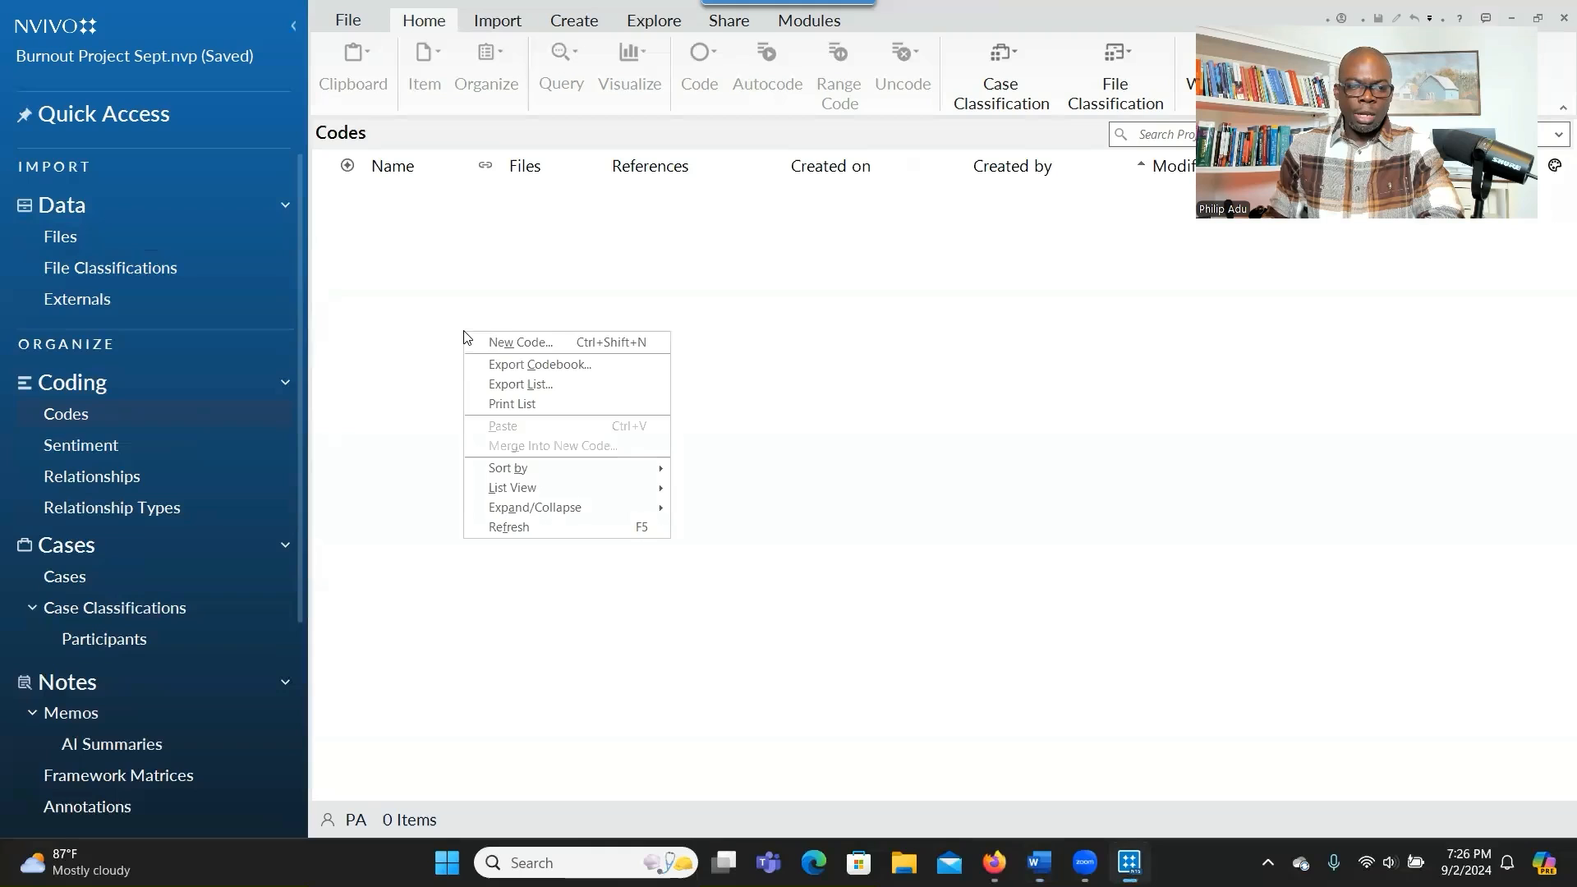
pyautogui.click(516, 344)
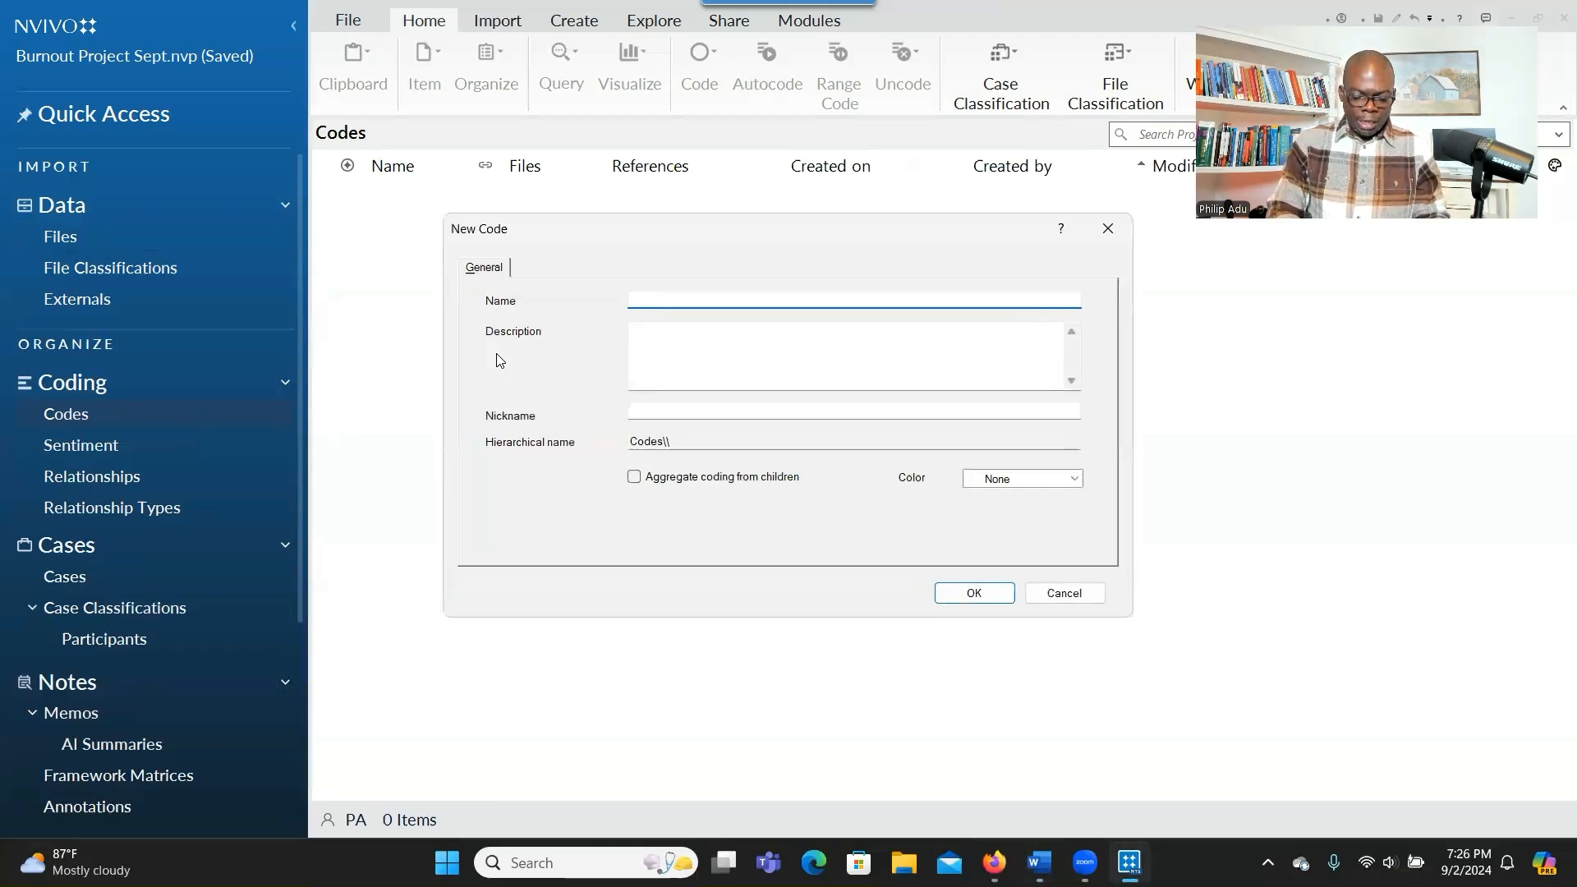
pyautogui.write('(')
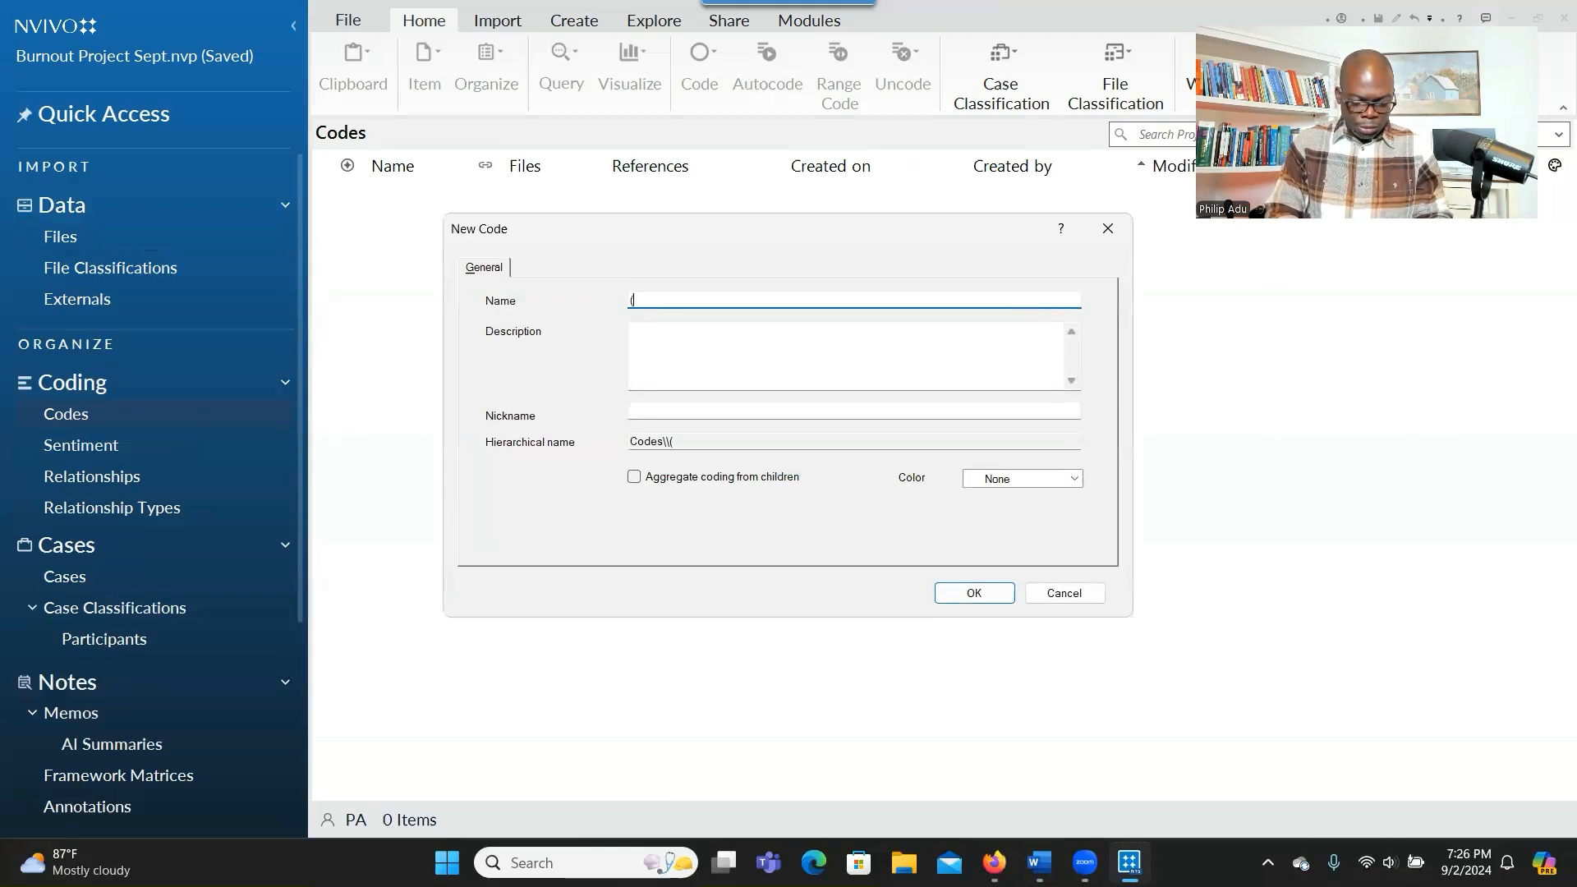
pyautogui.write('RQ1) Burnout causes')
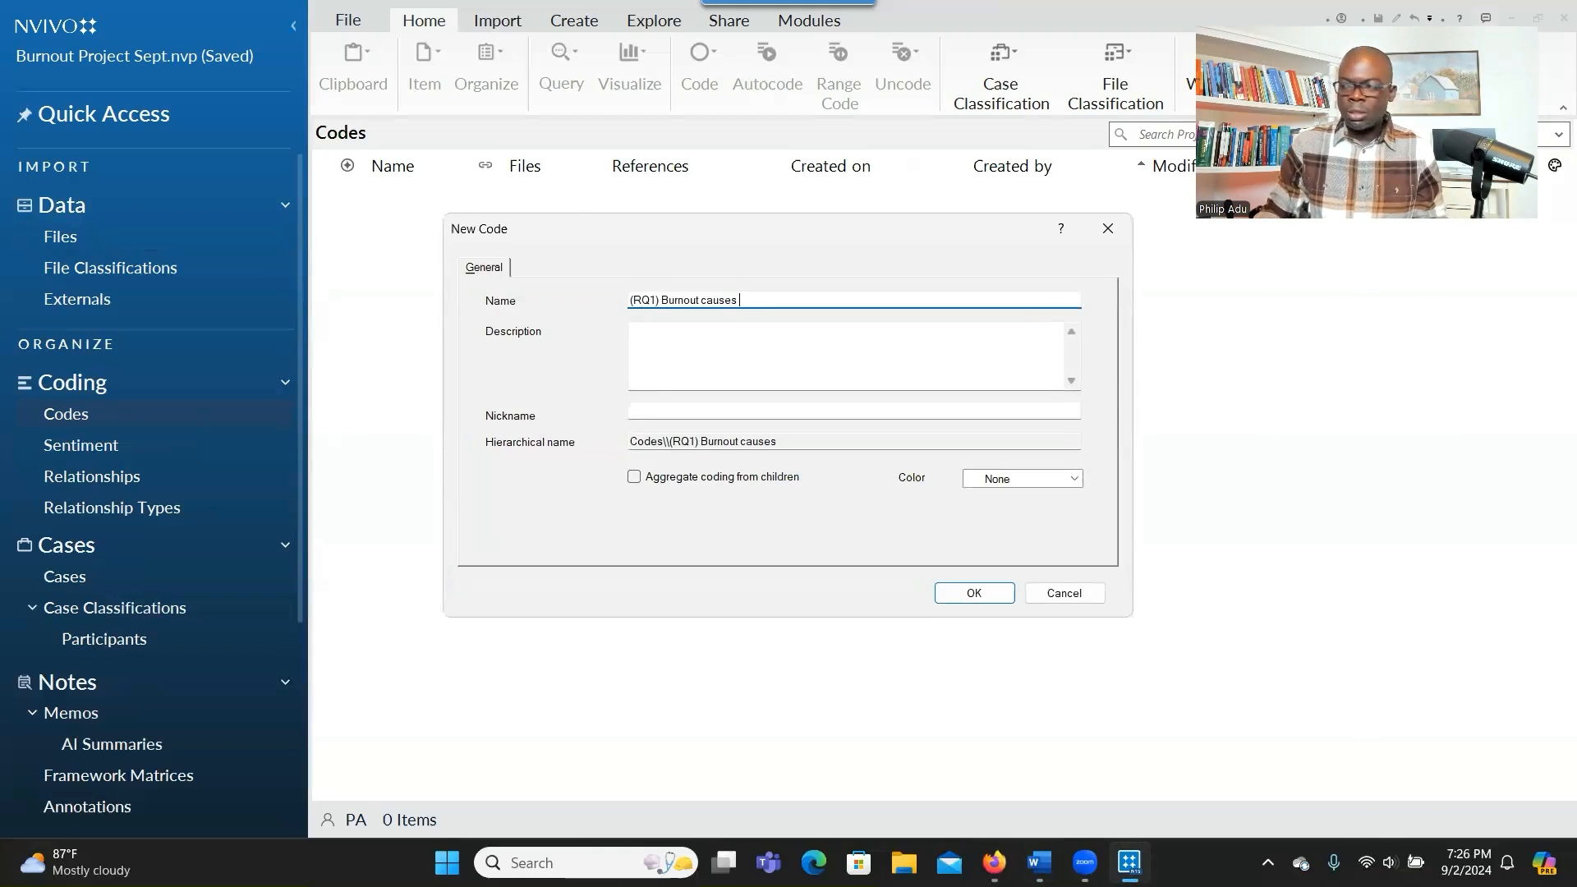
# Enter the description "1. What are the causes of burnout among Primary Healthcare Physicians?", enable aggregating coding from children, and create the code.
pyautogui.hotkey('alt', 'Tab')
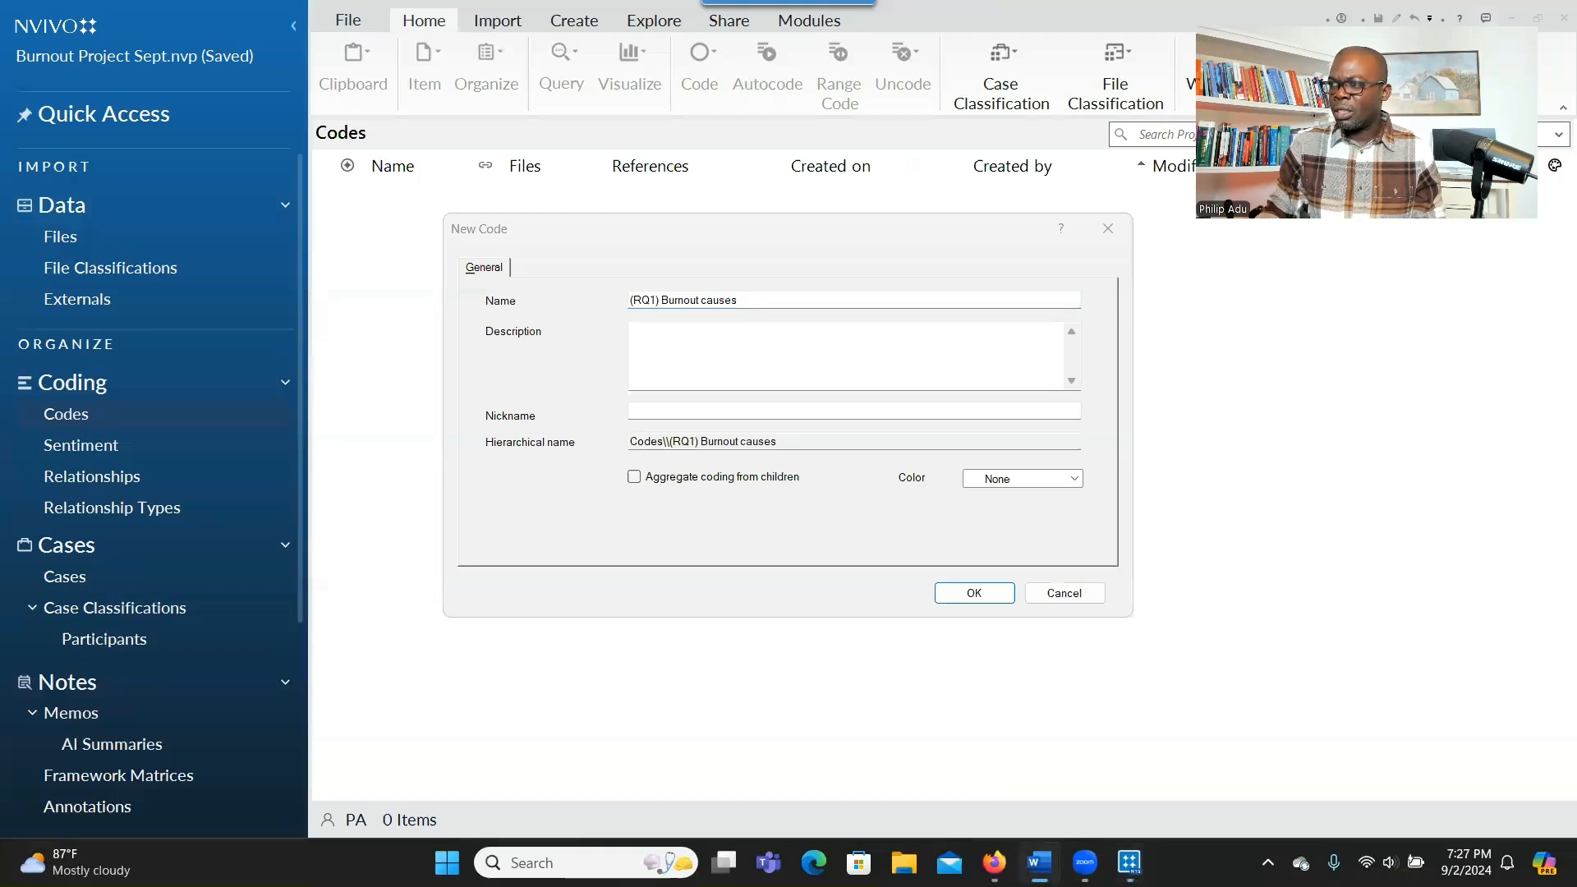
pyautogui.click(928, 345)
pyautogui.write('What are the causes of burnout among Primary Healthcare Physicians?')
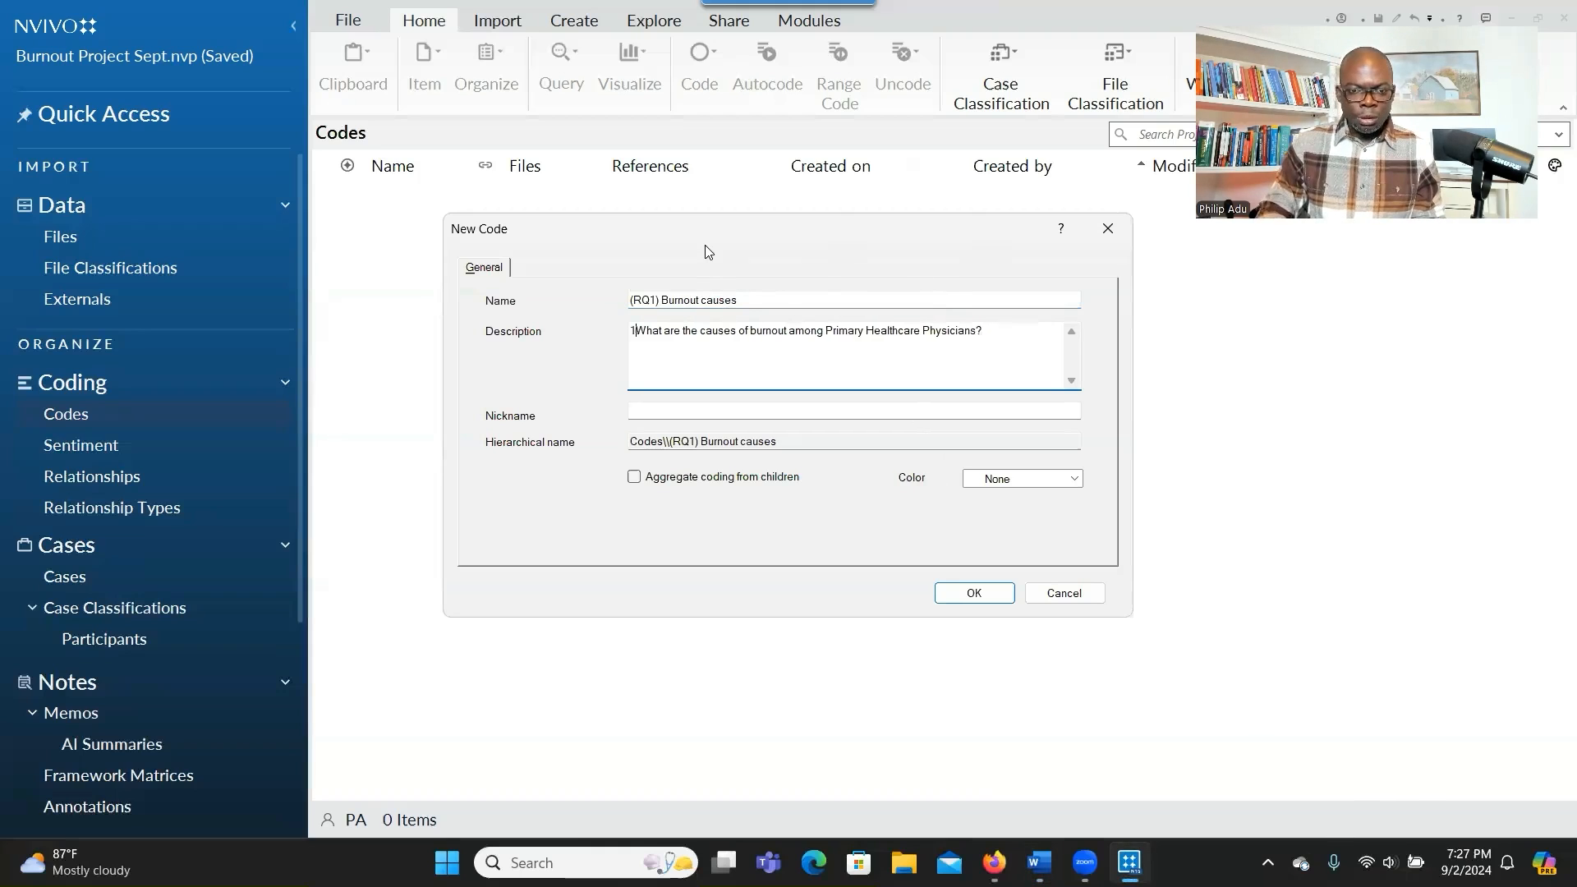
pyautogui.write('.')
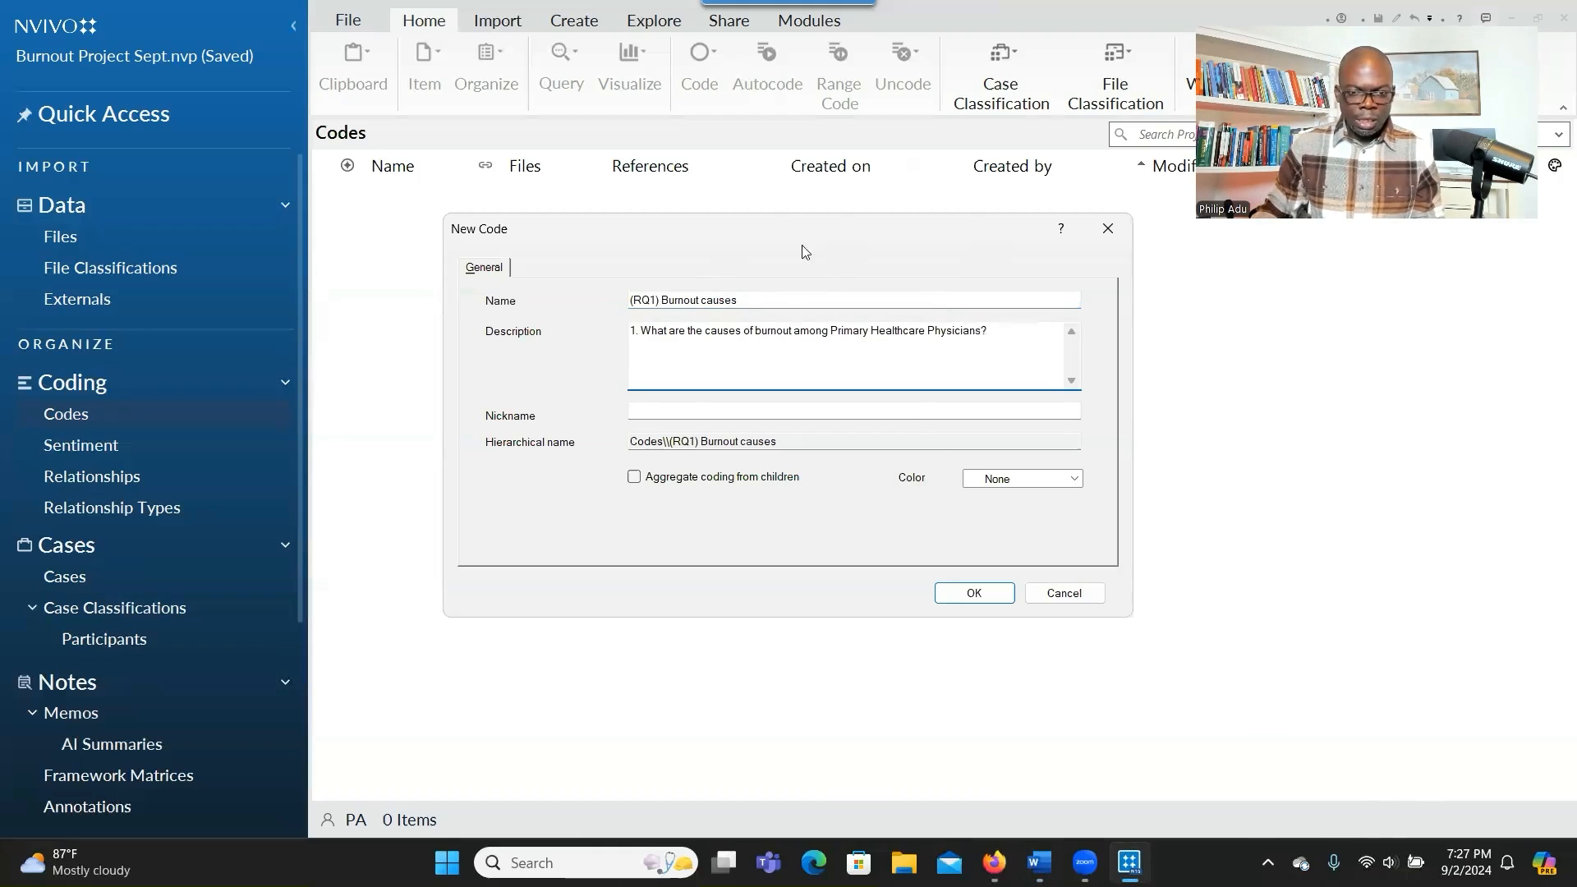
pyautogui.click(633, 477)
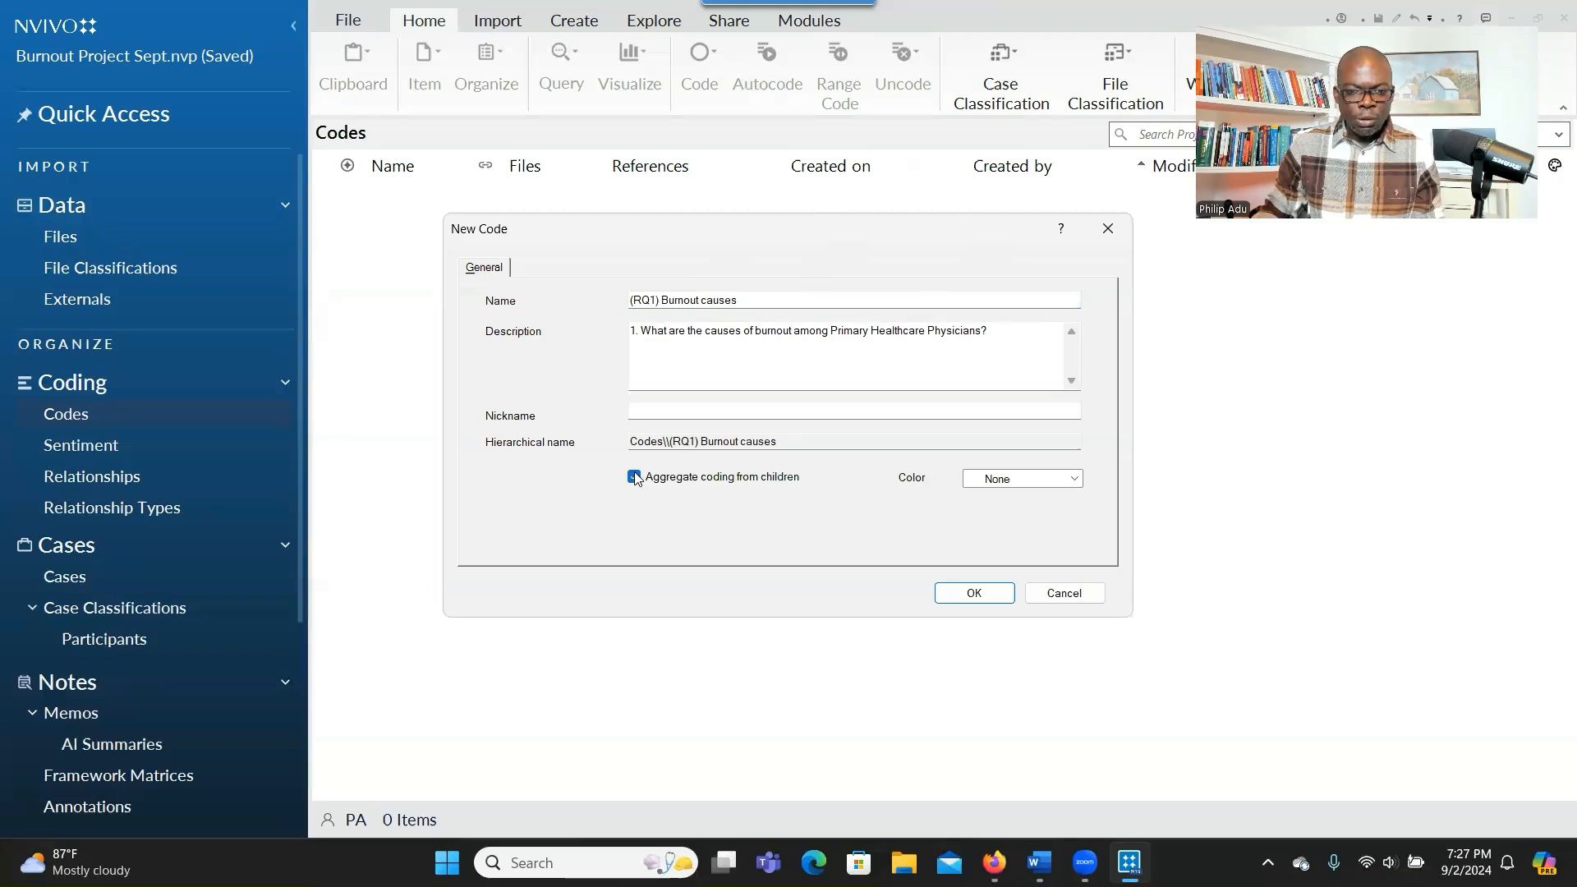
pyautogui.click(951, 593)
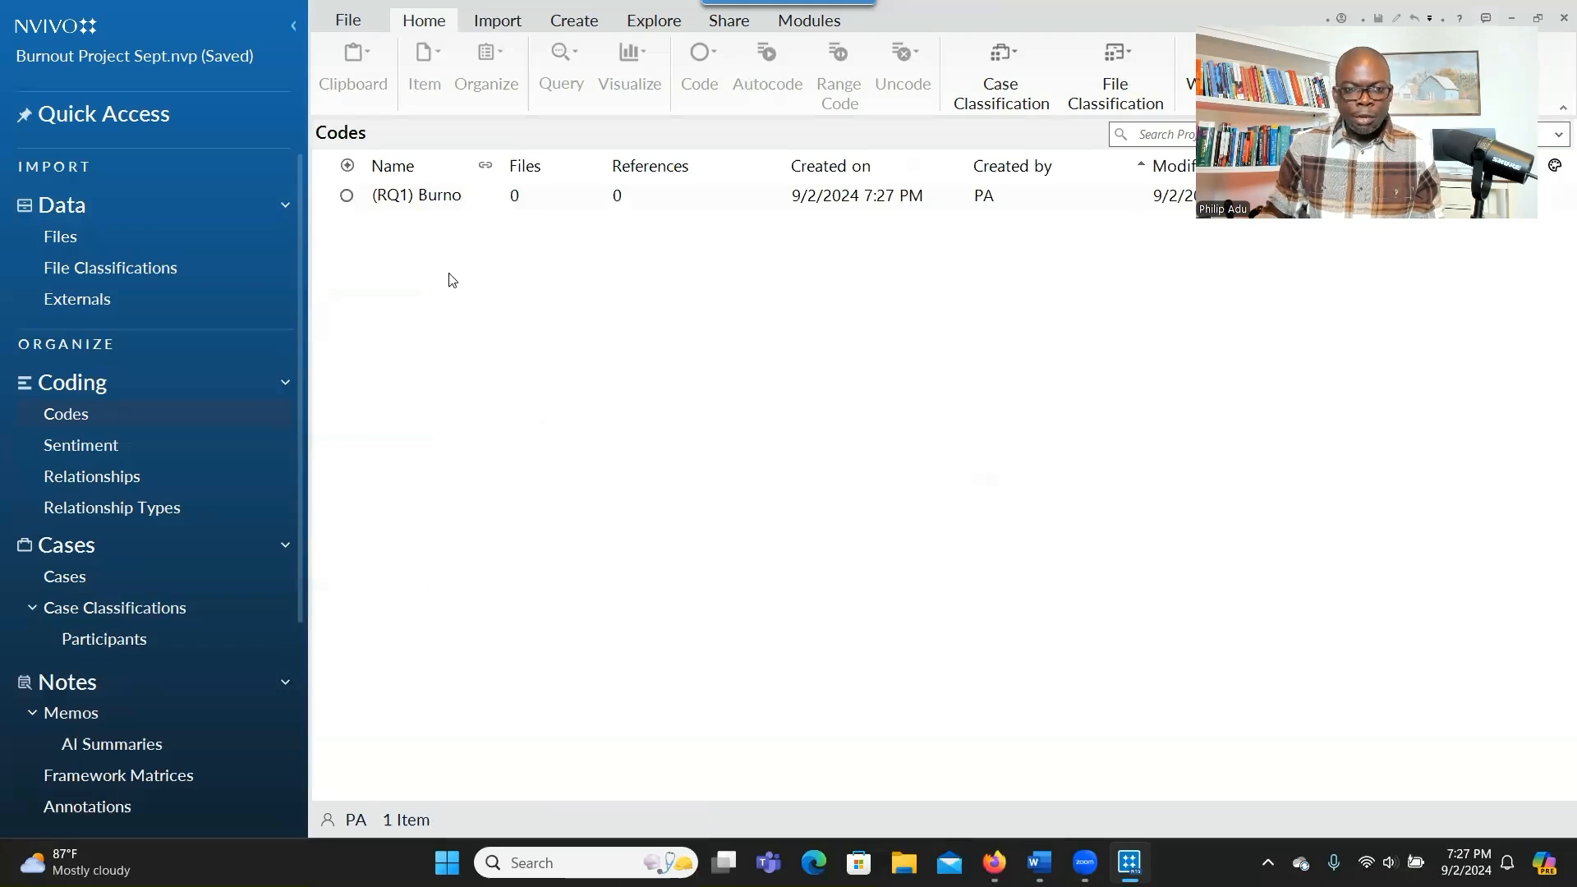
# Widen the Name column and create a top-level code "(RQ2) Burnout solutions" with aggregate coding from children enabled.
pyautogui.moveTo(474, 158); pyautogui.dragTo(625, 160)
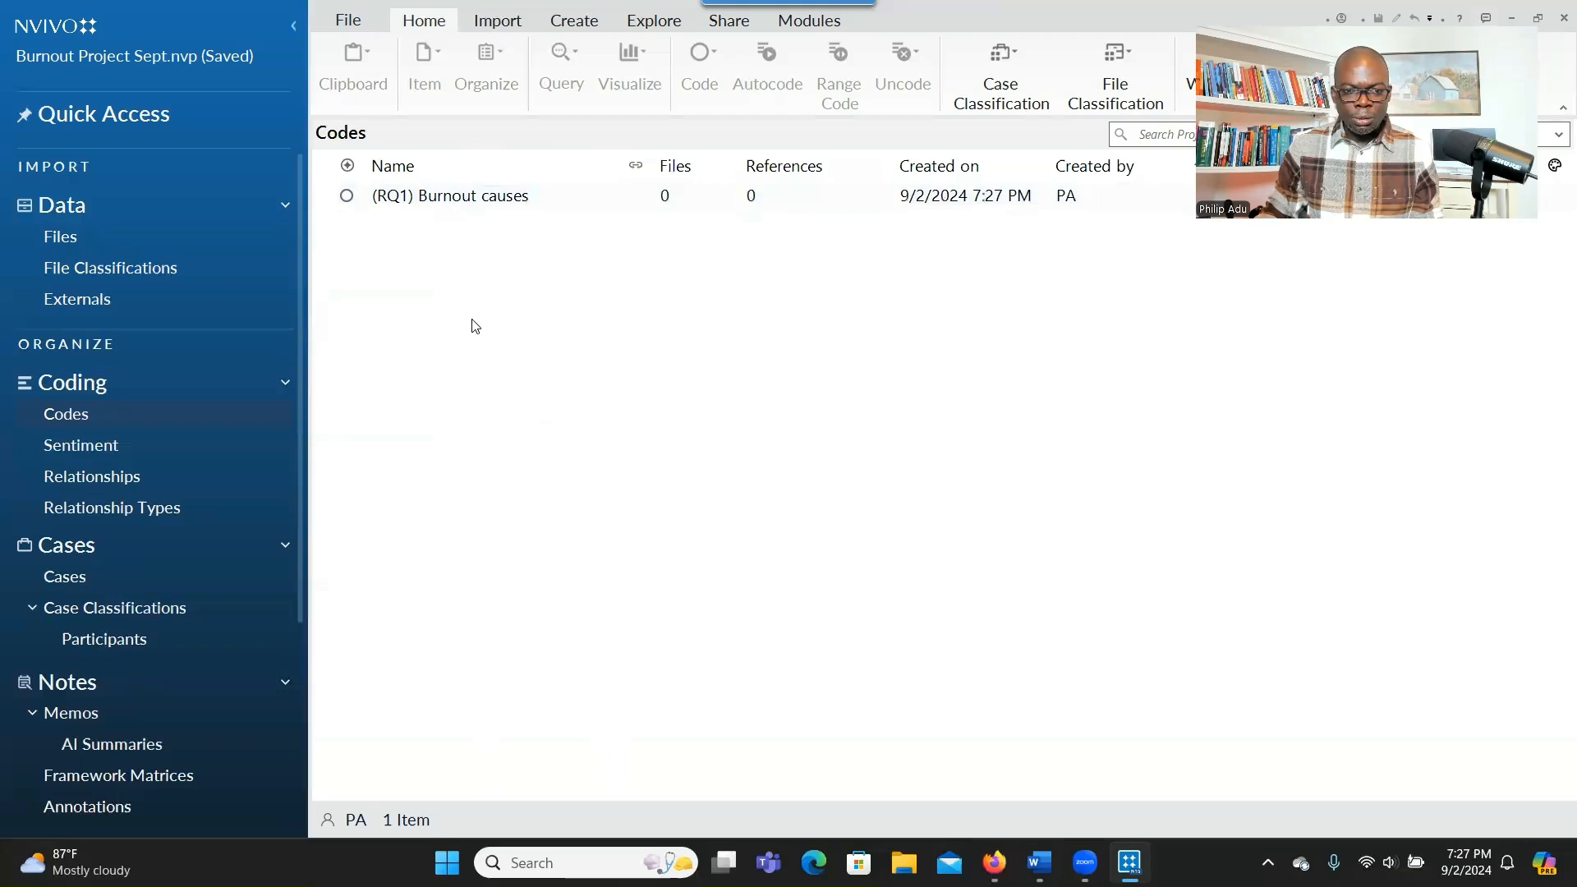
pyautogui.rightClick(518, 283)
pyautogui.click(566, 301)
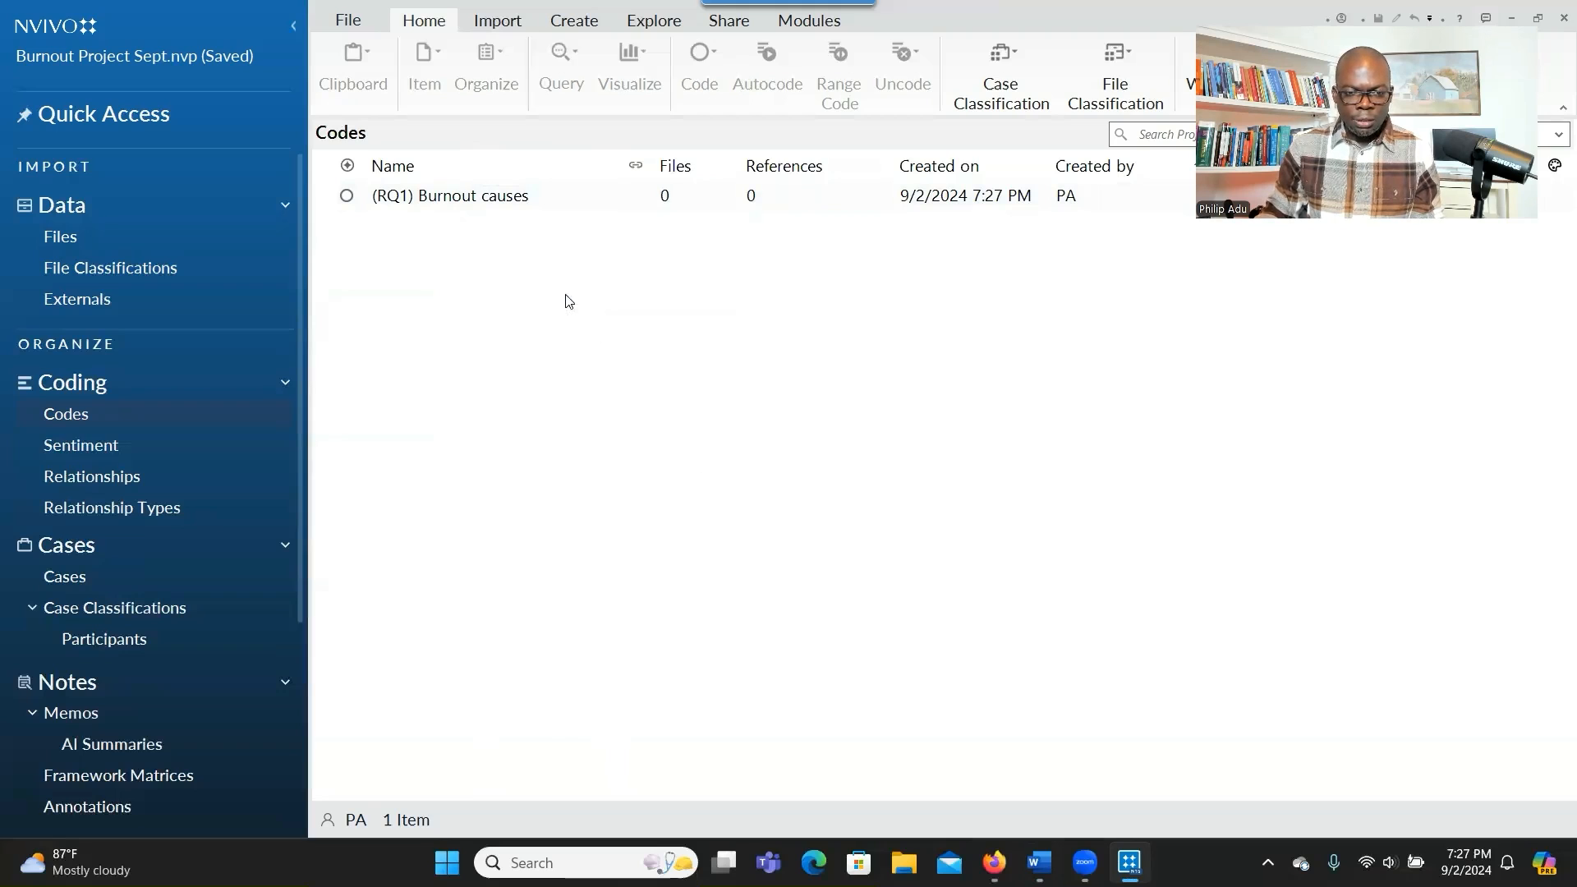
pyautogui.write('(')
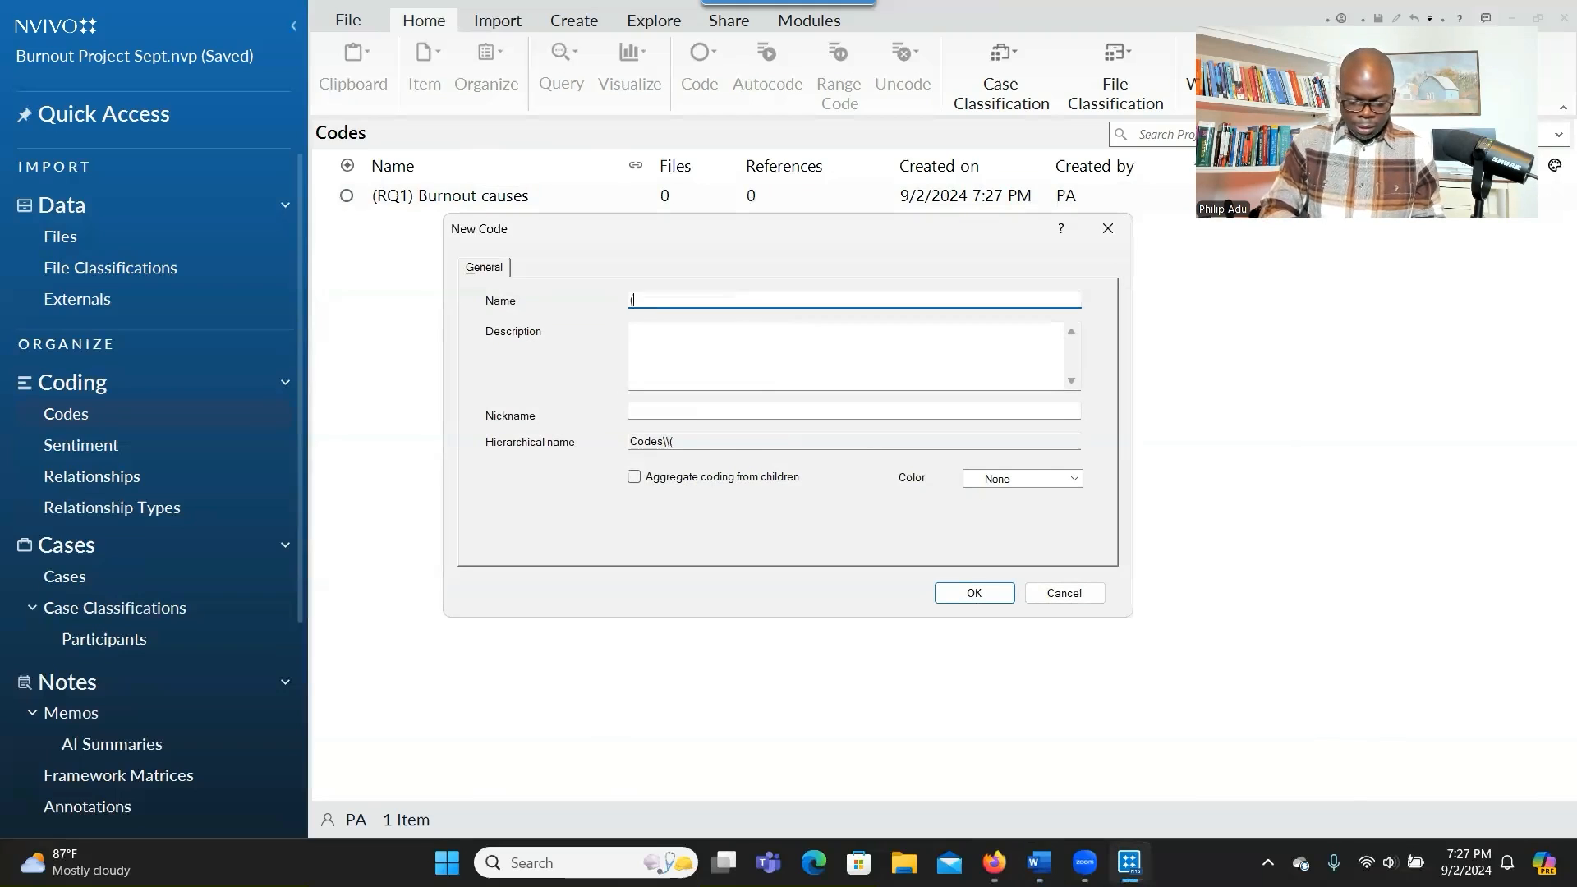
pyautogui.write('RQ2)')
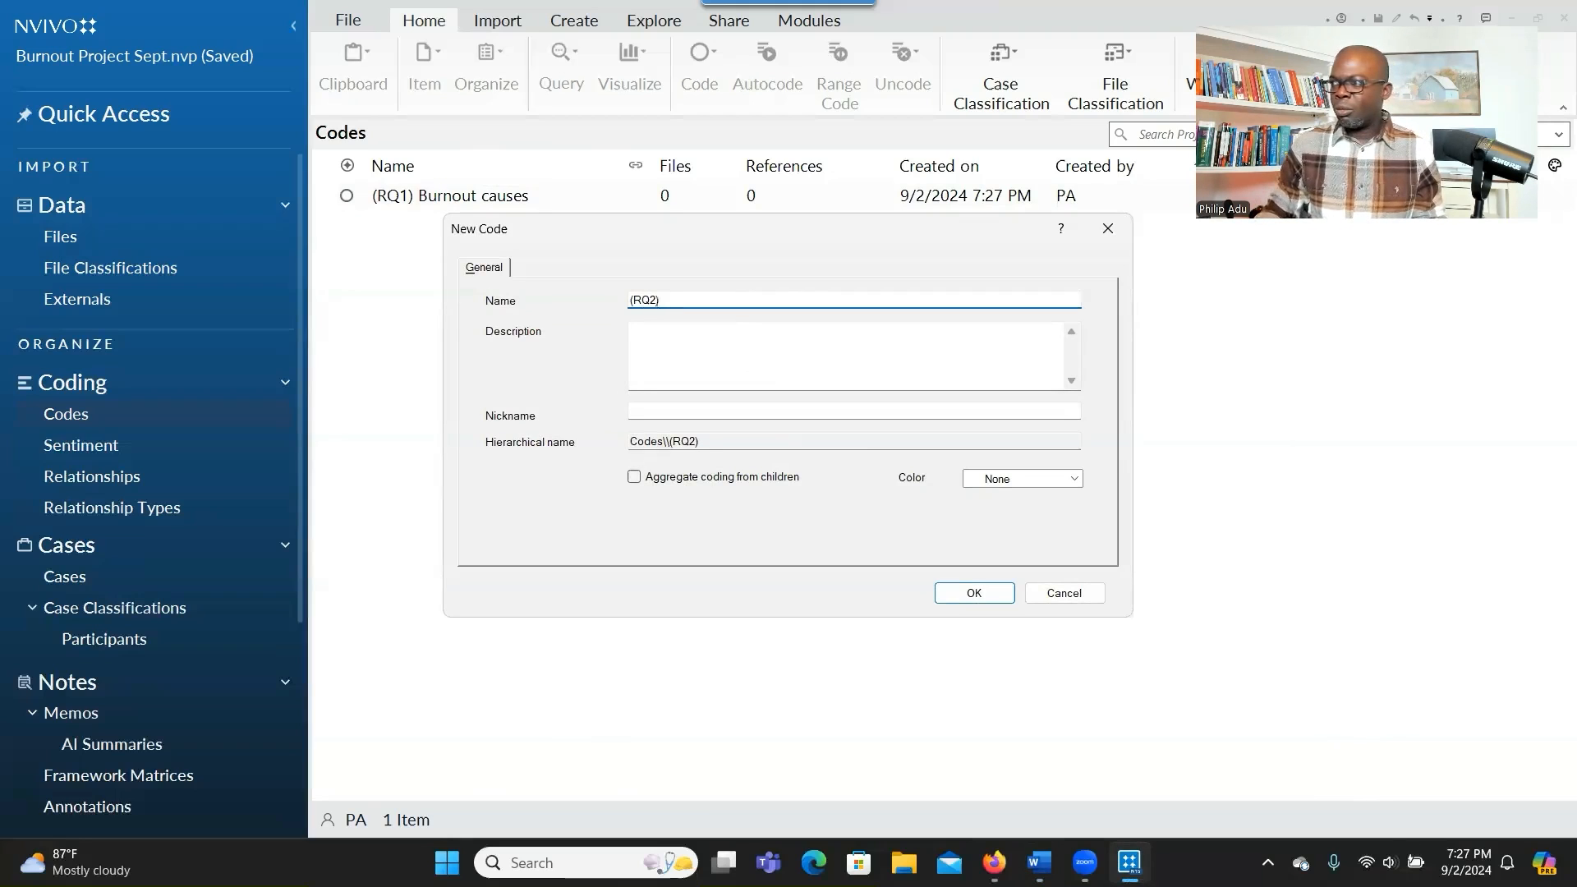
pyautogui.hotkey('alt', 'Tab')
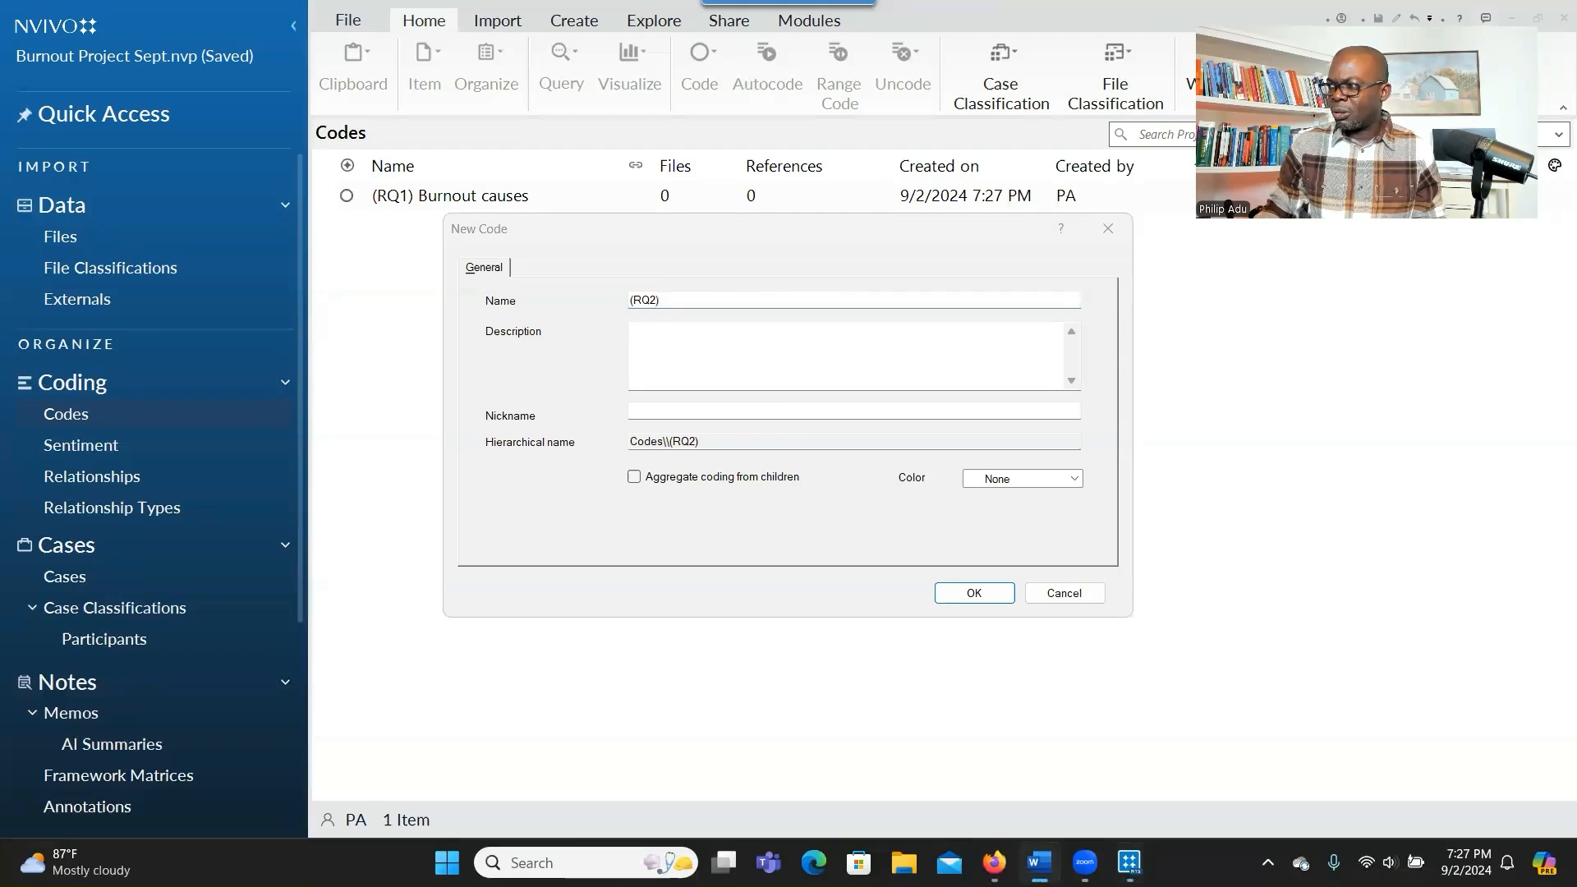
pyautogui.hotkey('alt', 'Tab')
pyautogui.write('Burnout solutions')
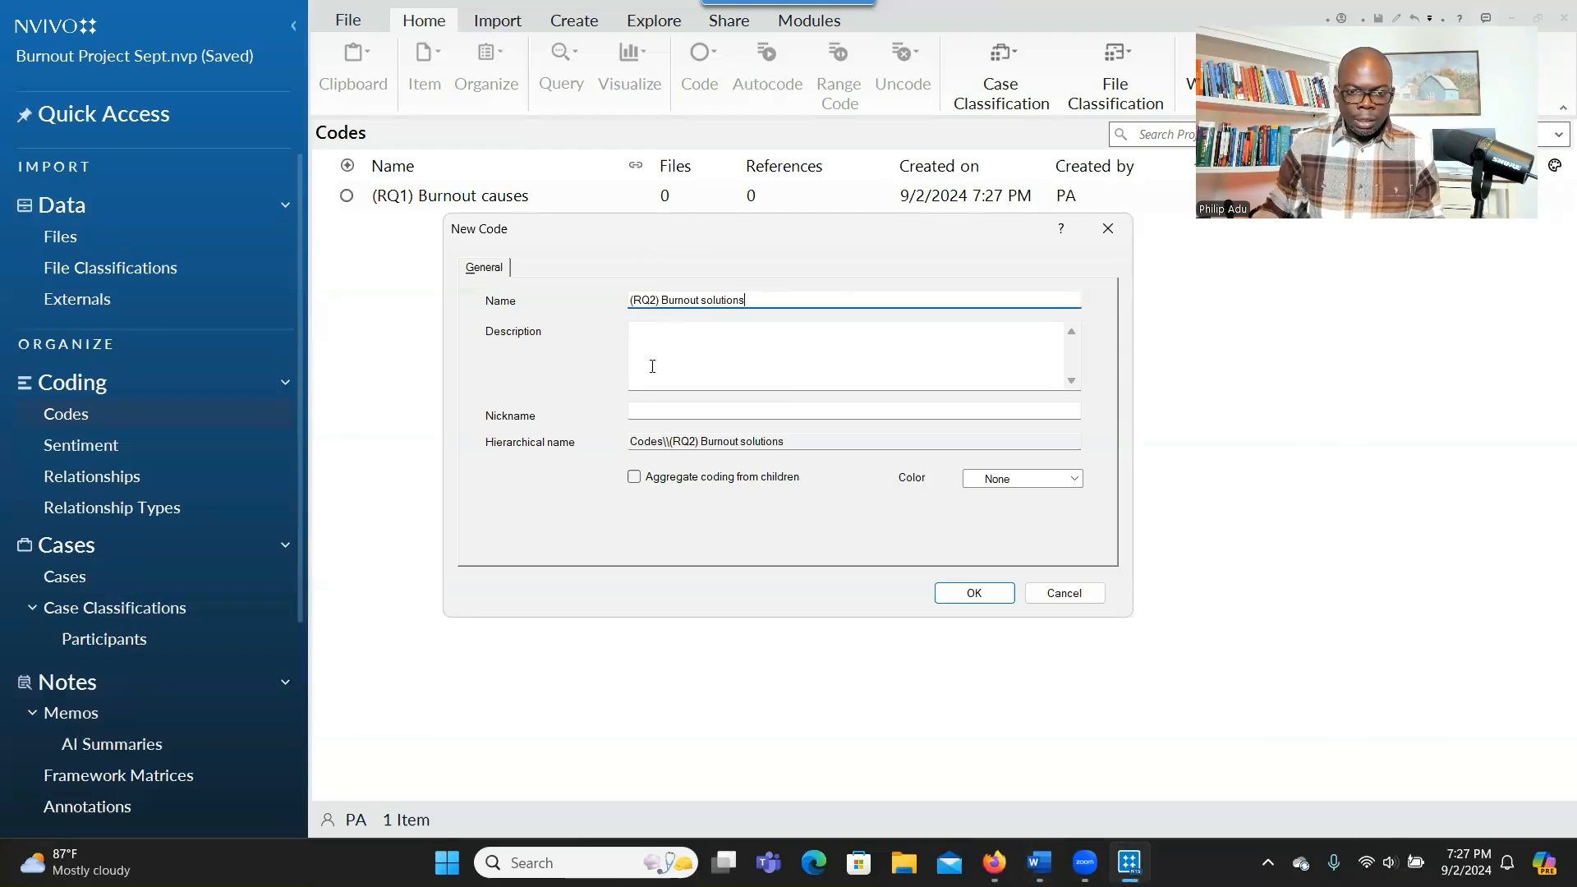
pyautogui.click(634, 478)
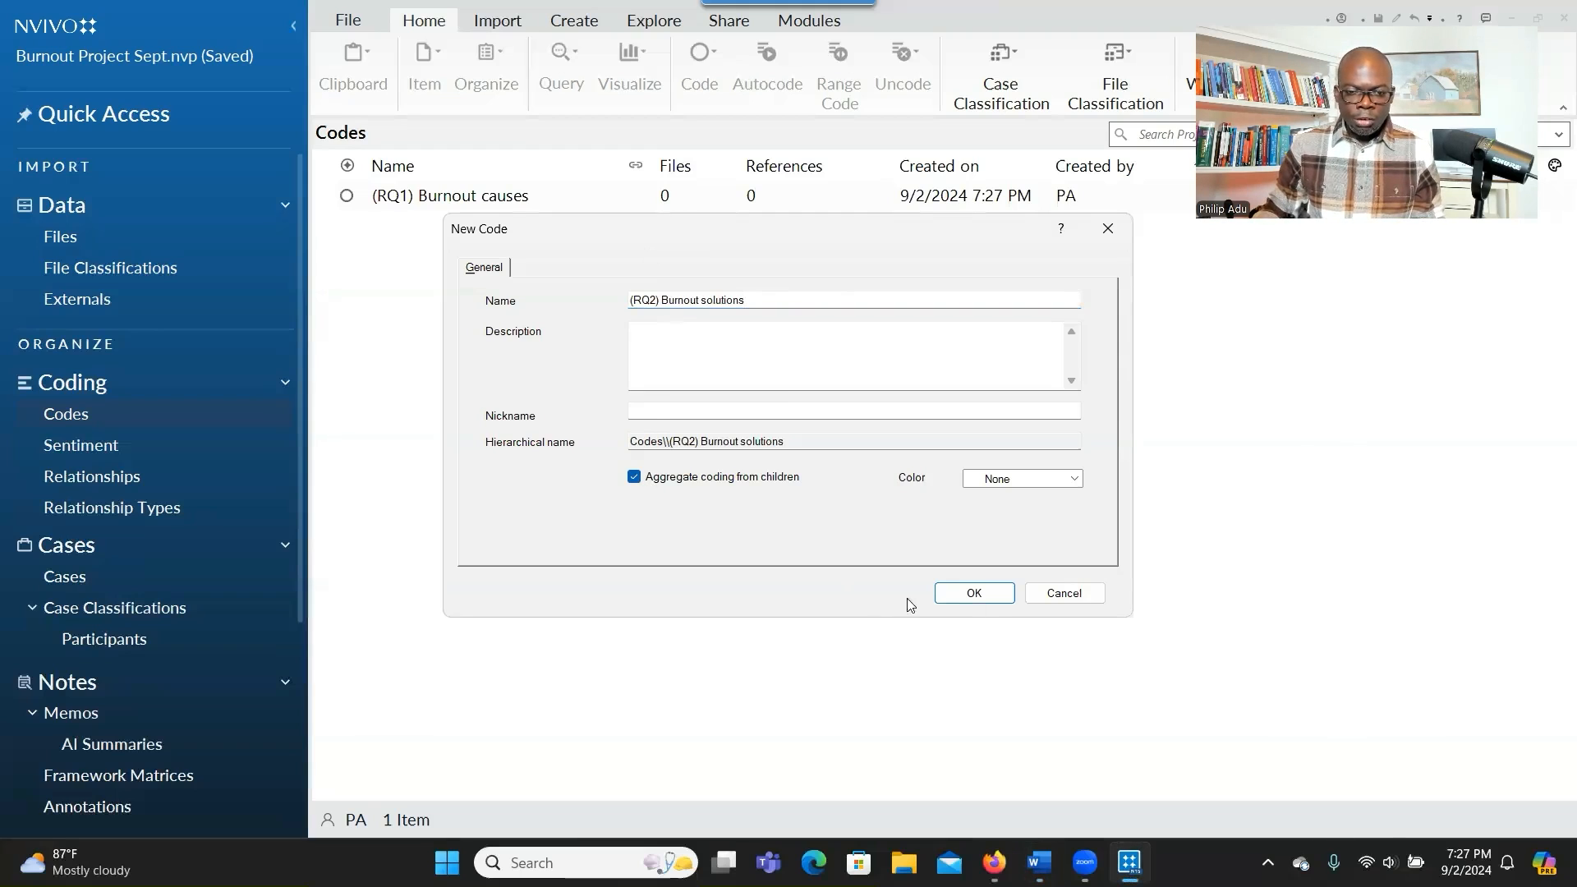
pyautogui.click(974, 593)
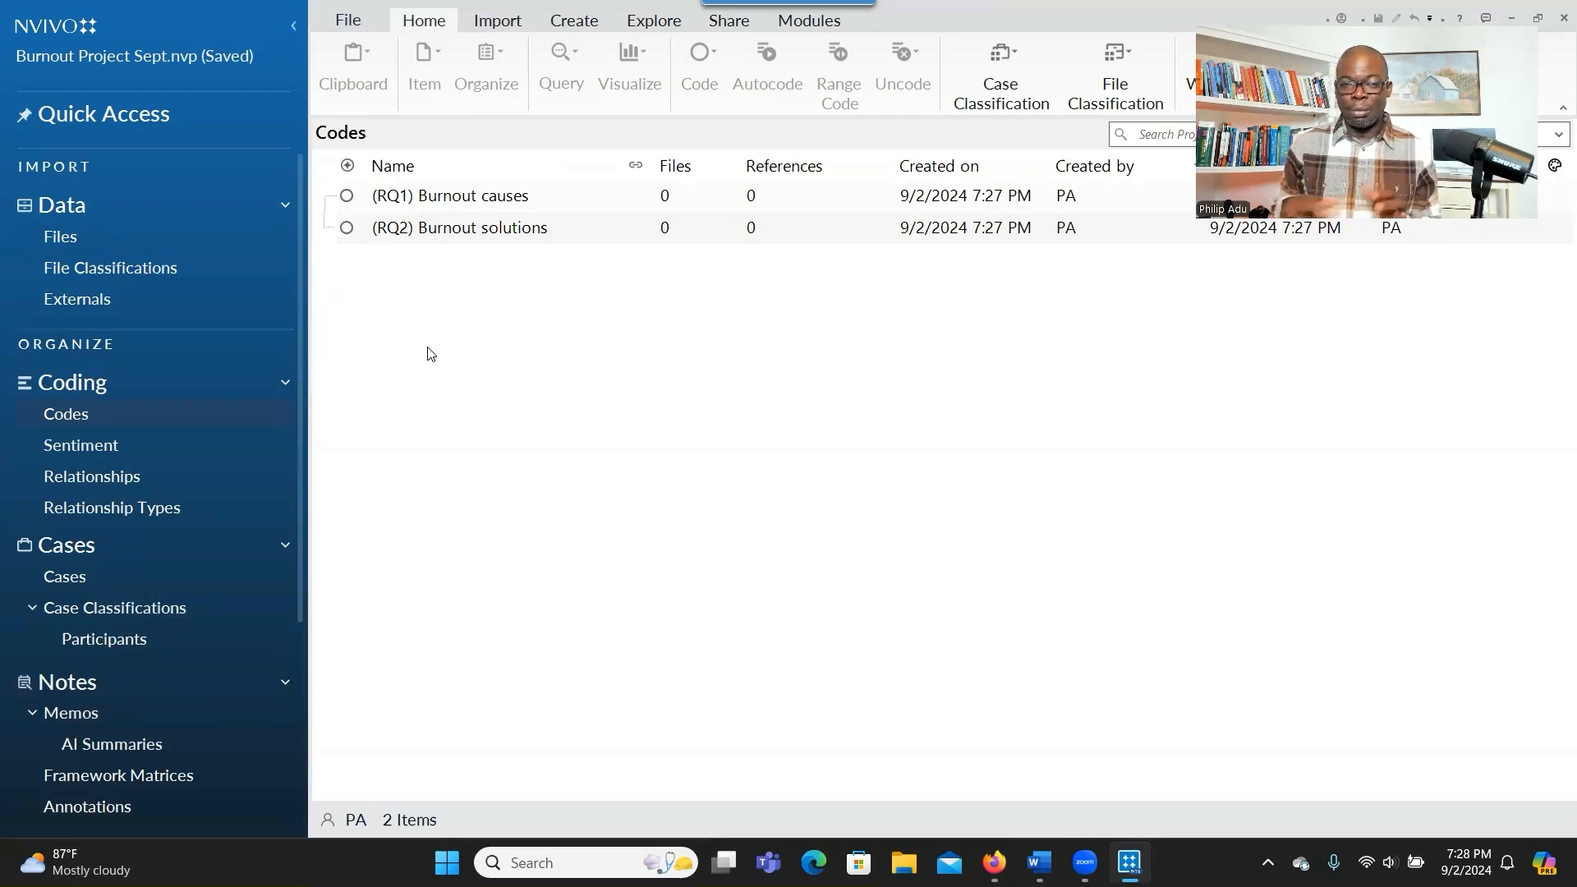
# Open the P1 interview and show the Codes list beside it for coding.
pyautogui.click(151, 239)
pyautogui.doubleClick(438, 185)
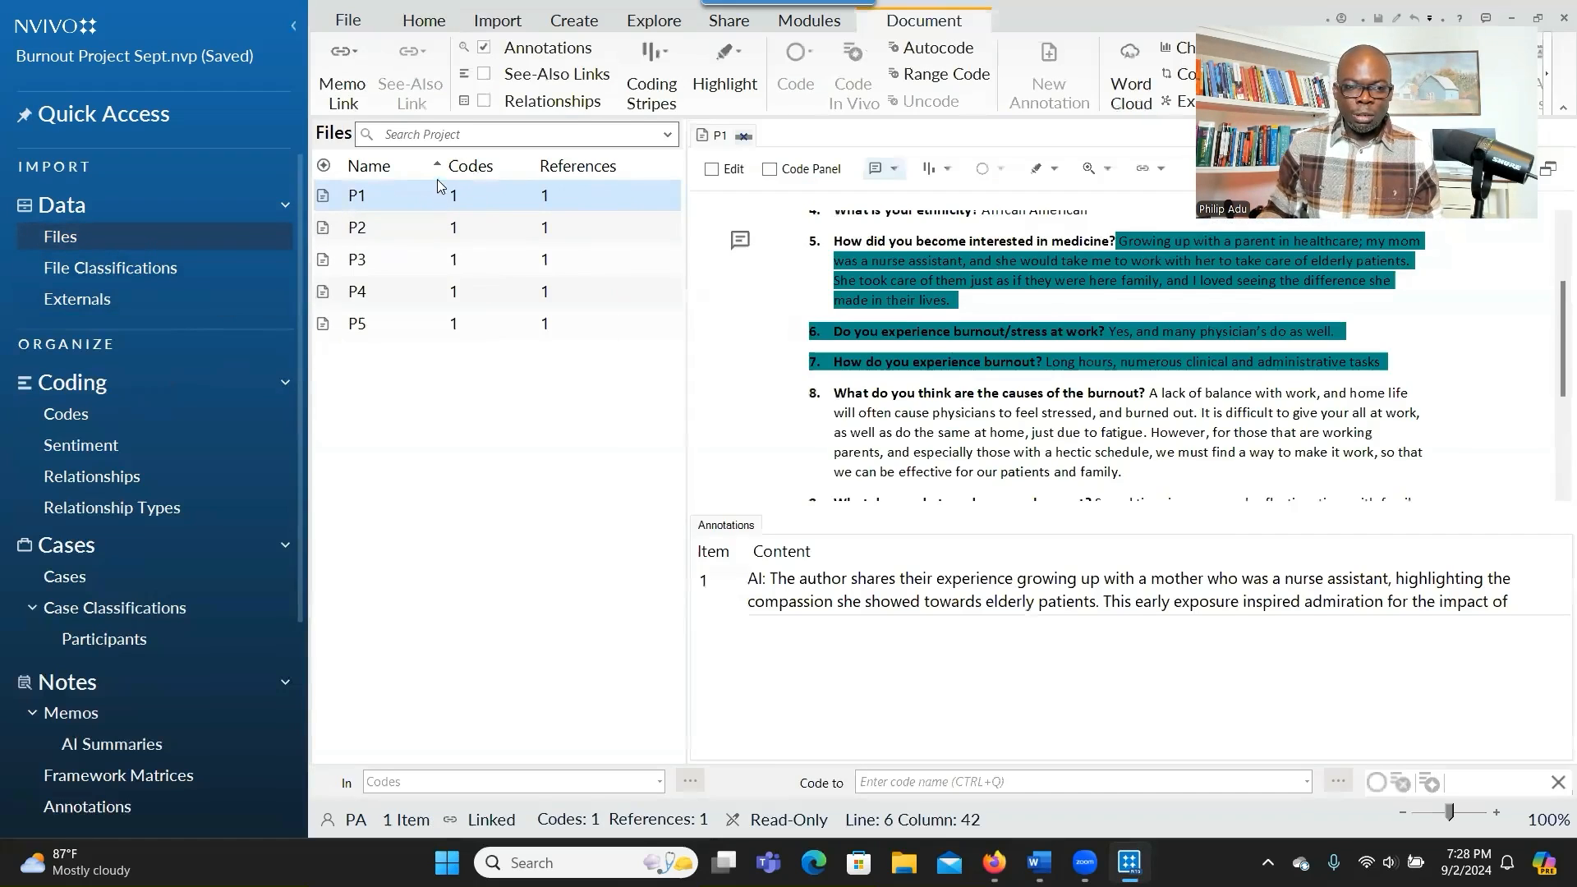
pyautogui.click(79, 415)
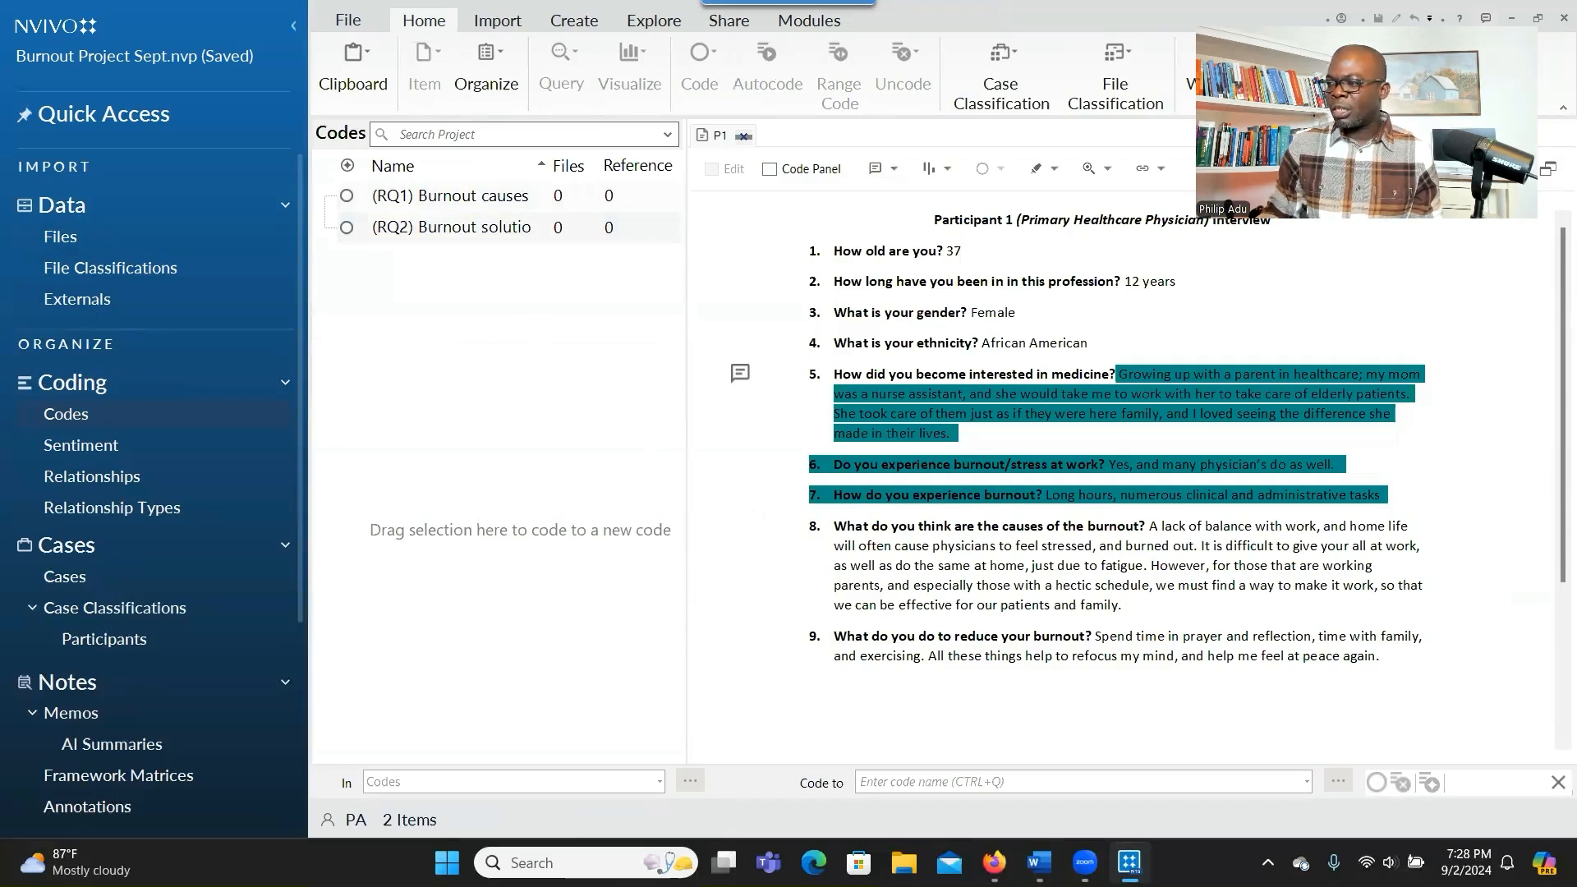
# Code P1's phrases "Long hours" and "numerous clinical and administrative tasks" to "(RQ1) Burnout causes".
pyautogui.click(1218, 375)
pyautogui.hotkey('alt', 'Tab')
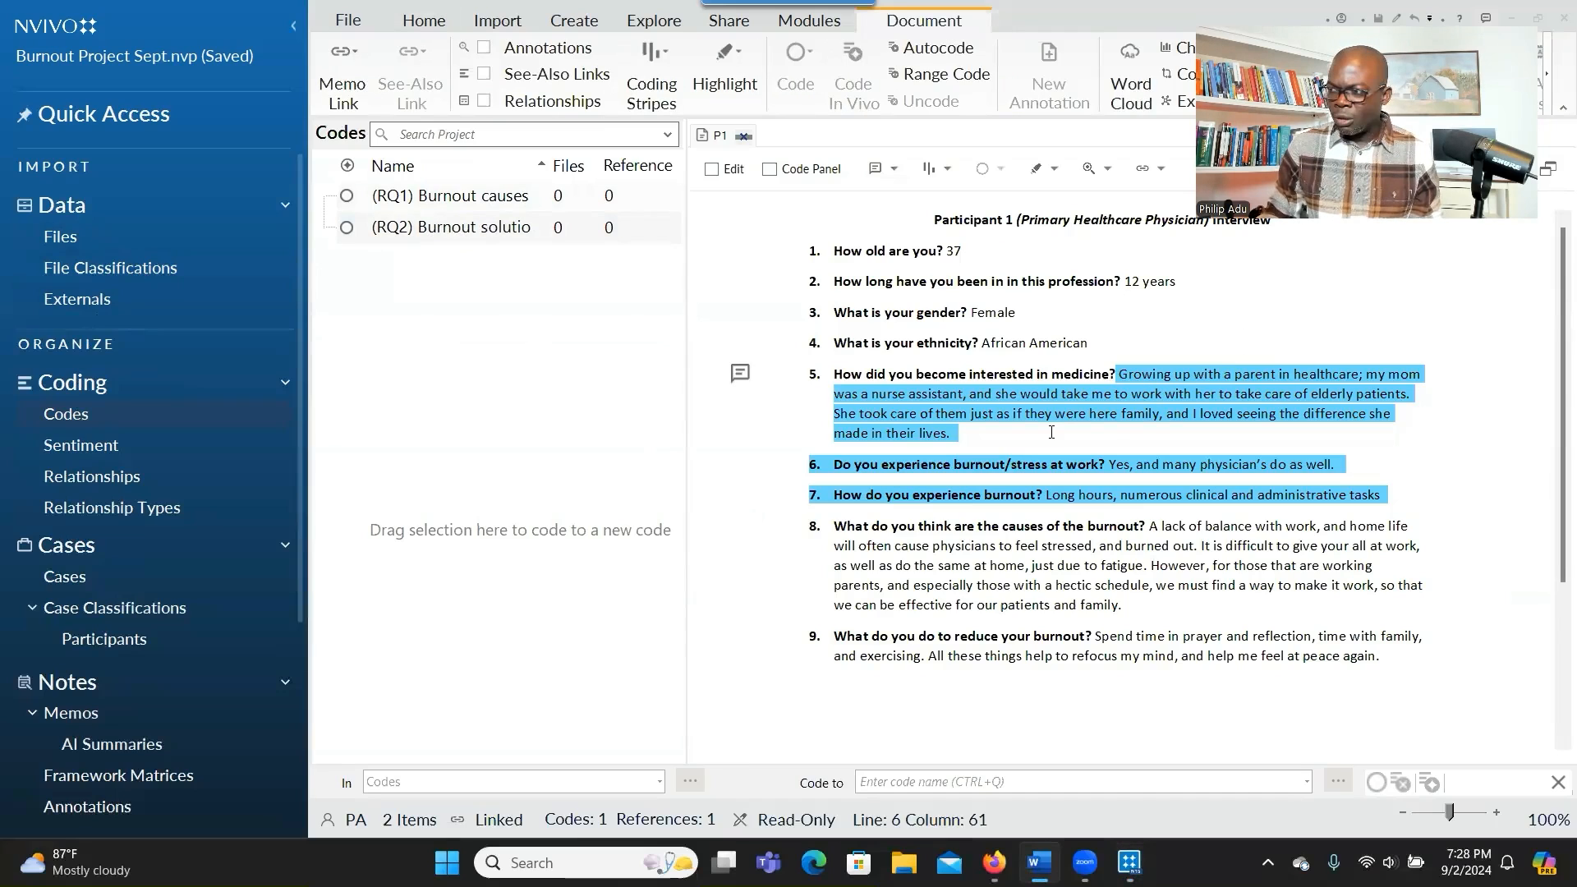
pyautogui.moveTo(1047, 494); pyautogui.dragTo(1114, 501)
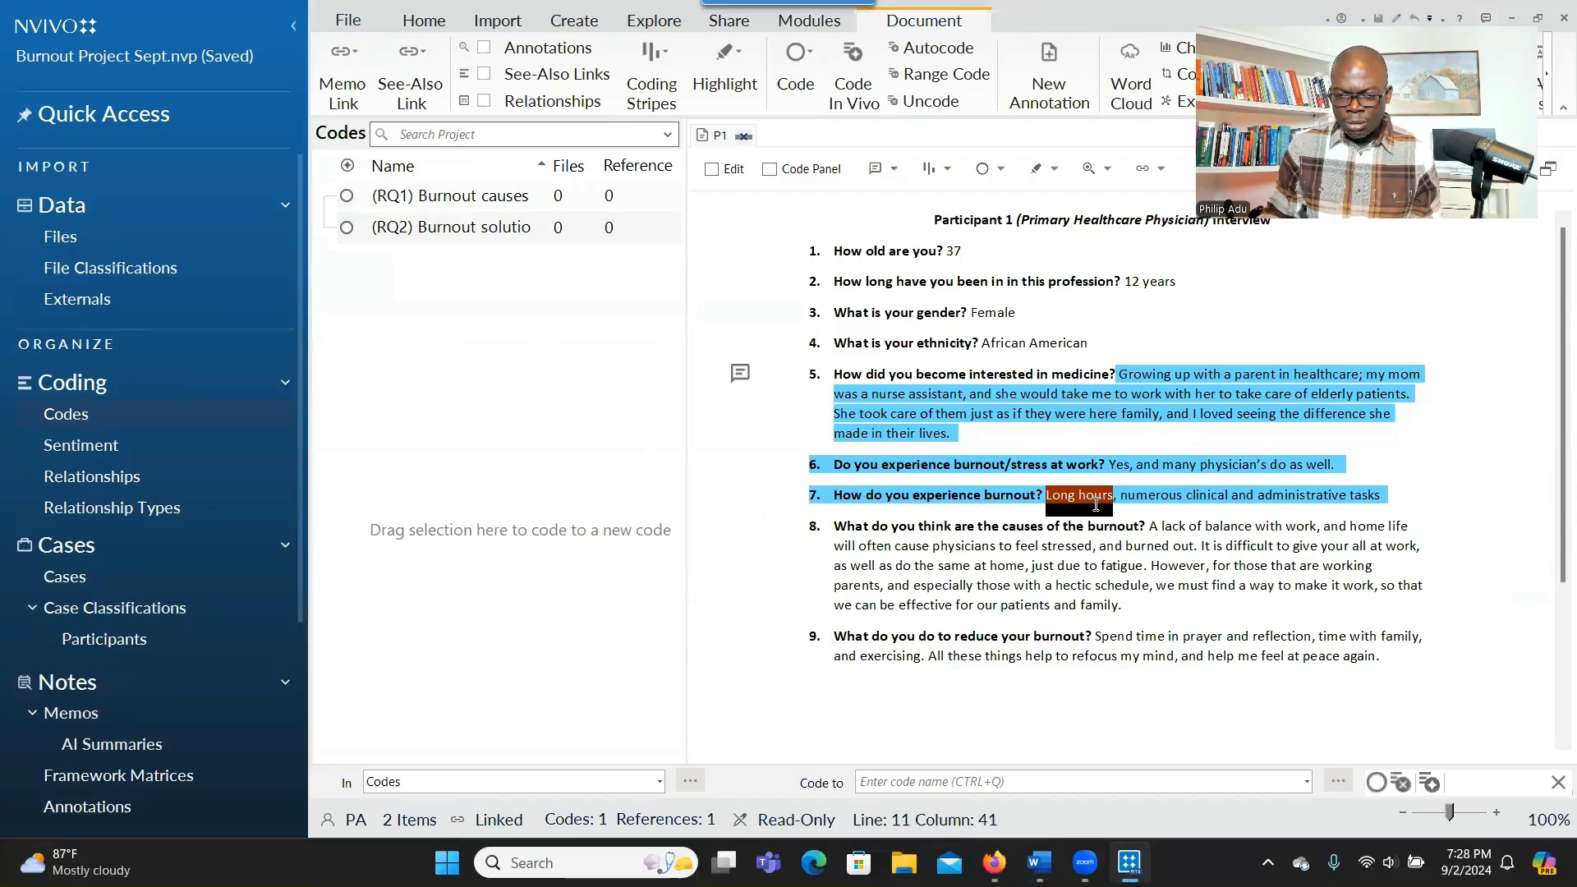
pyautogui.moveTo(1095, 498); pyautogui.dragTo(534, 203)
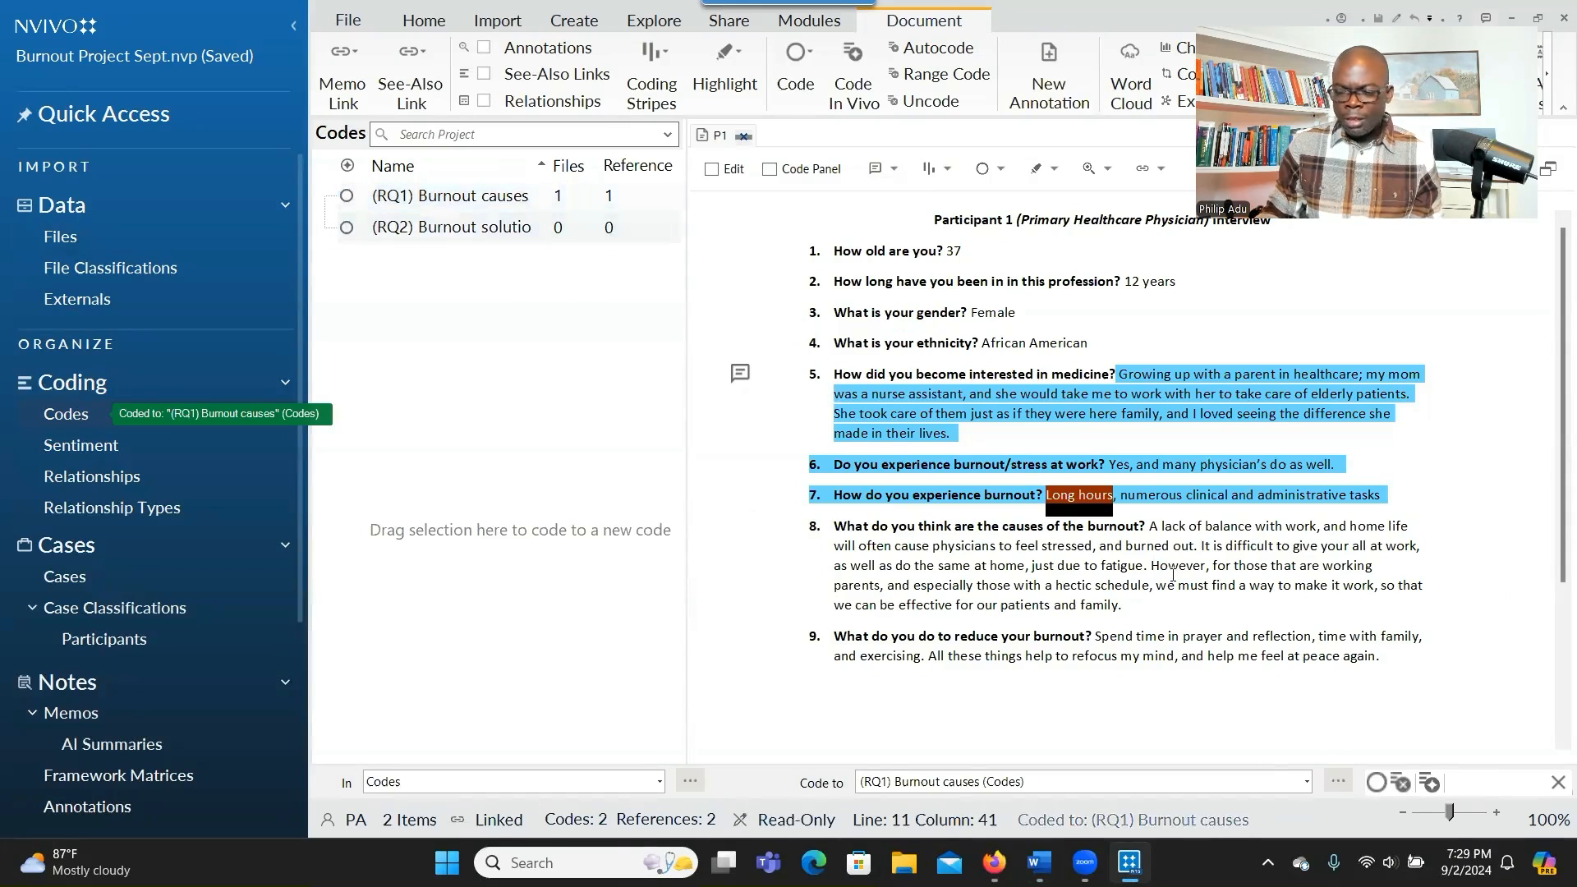
pyautogui.hotkey('alt', 'Tab')
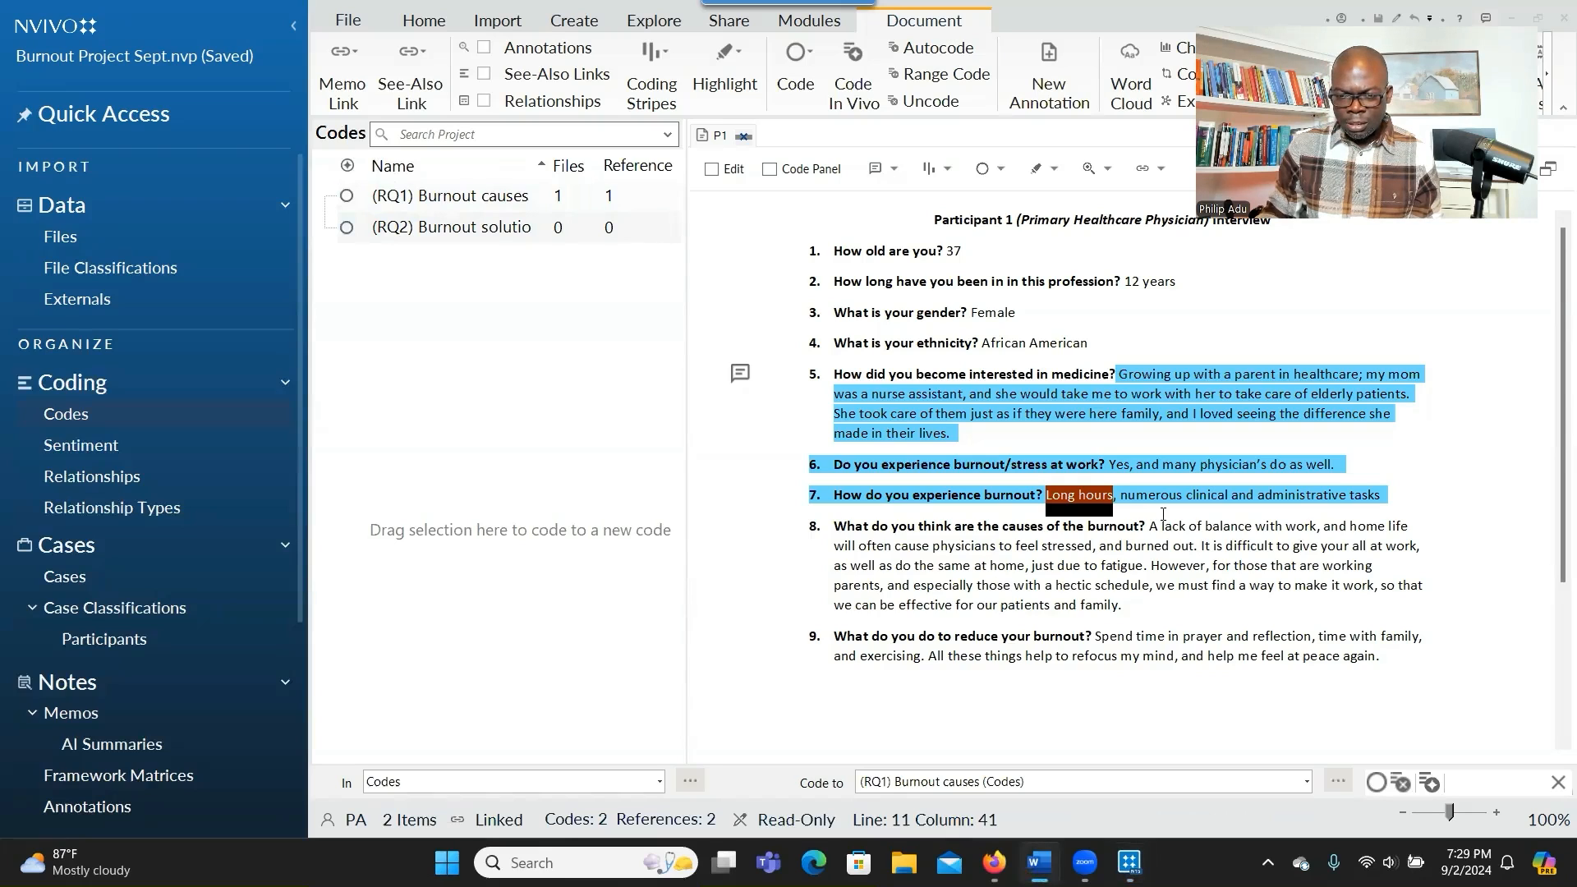
pyautogui.moveTo(1122, 497); pyautogui.dragTo(594, 202)
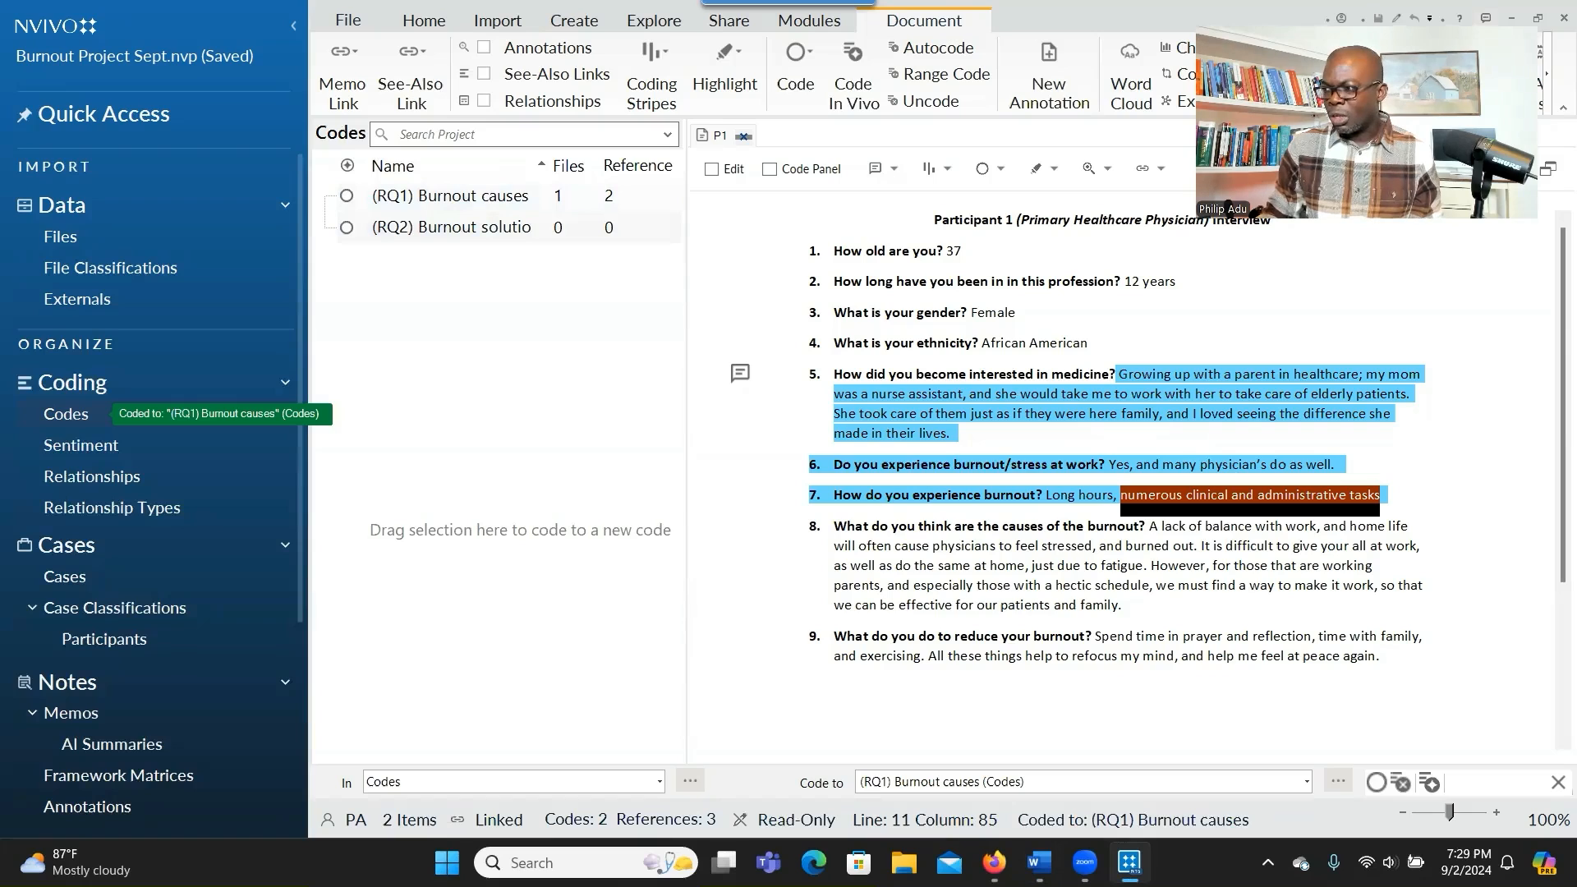
# Code P1's phrases "Spend time in prayer and reflection" and "time with family" to "(RQ2) Burnout solutions", and close P1.
pyautogui.moveTo(1095, 638); pyautogui.dragTo(593, 241)
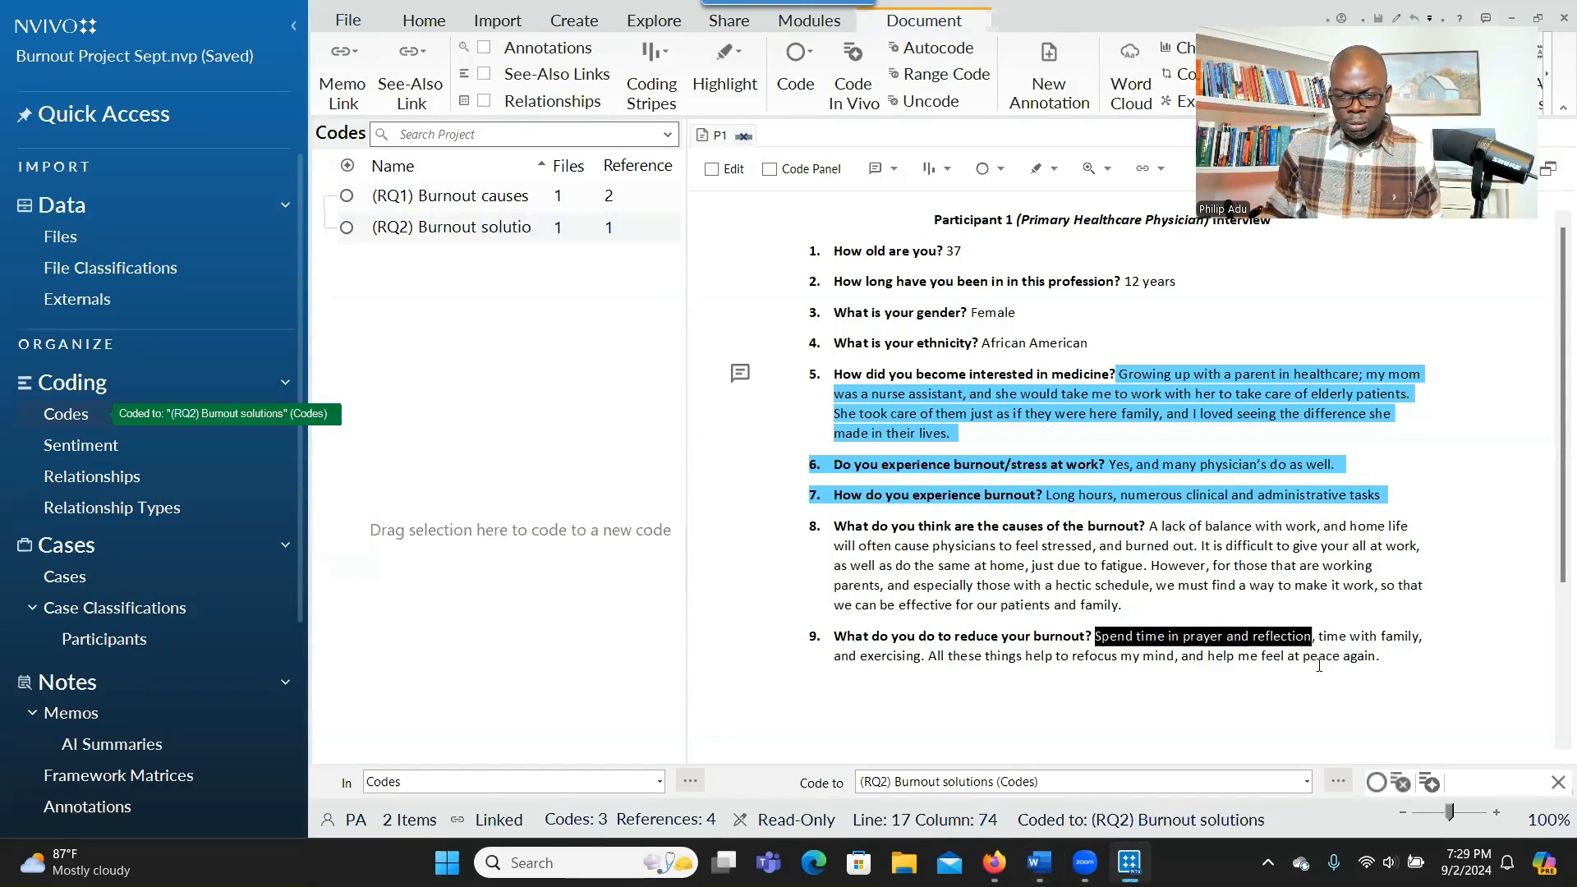
pyautogui.moveTo(1317, 637); pyautogui.dragTo(629, 245)
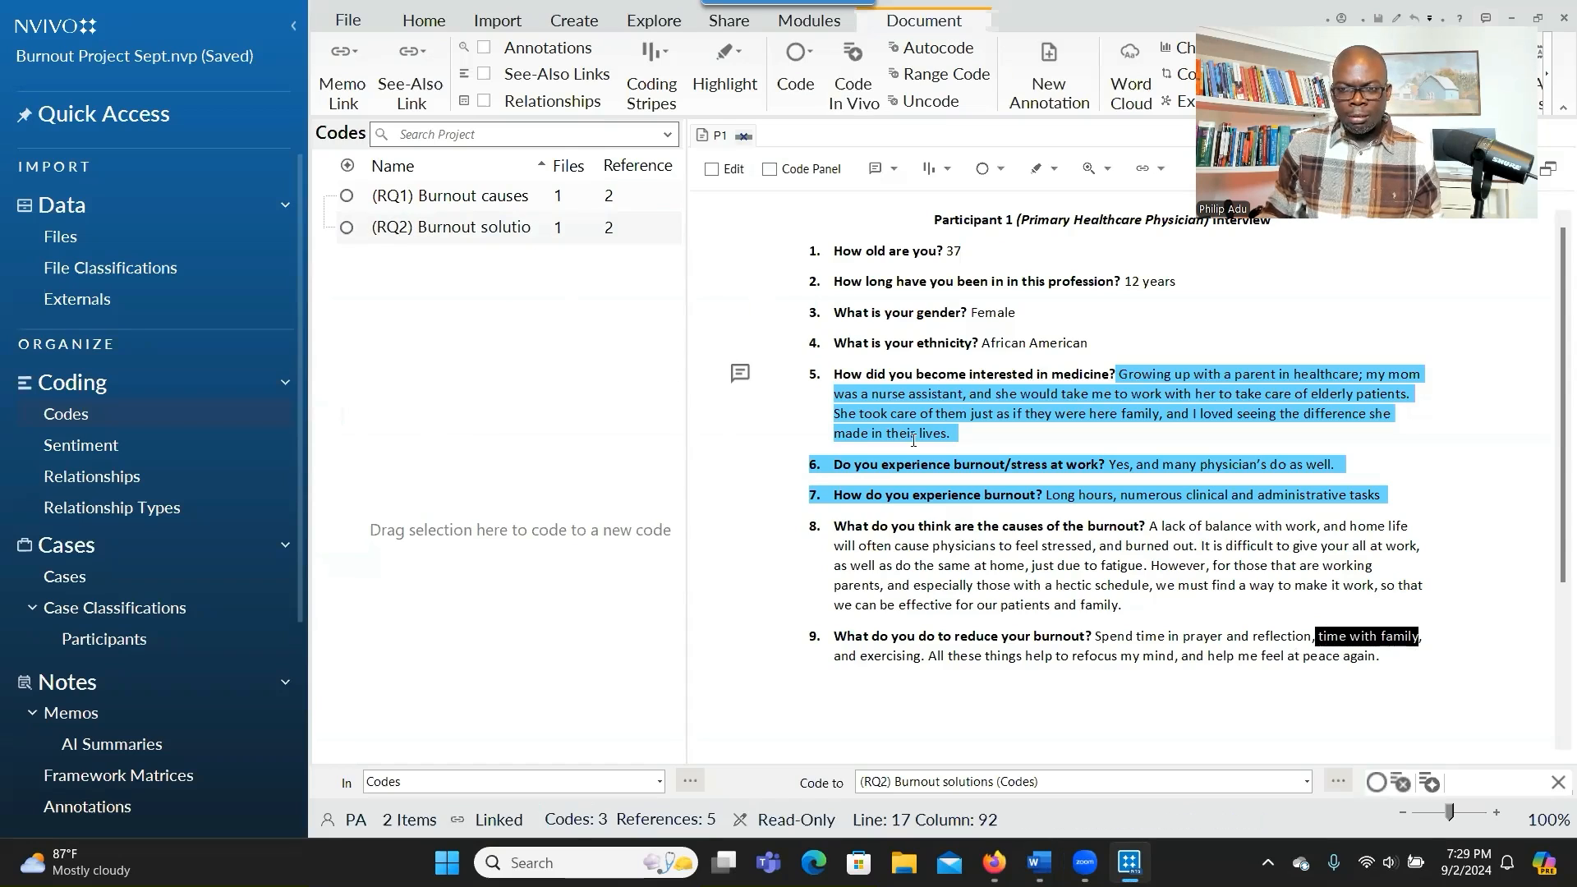
pyautogui.scroll(-2, 1083, 662)
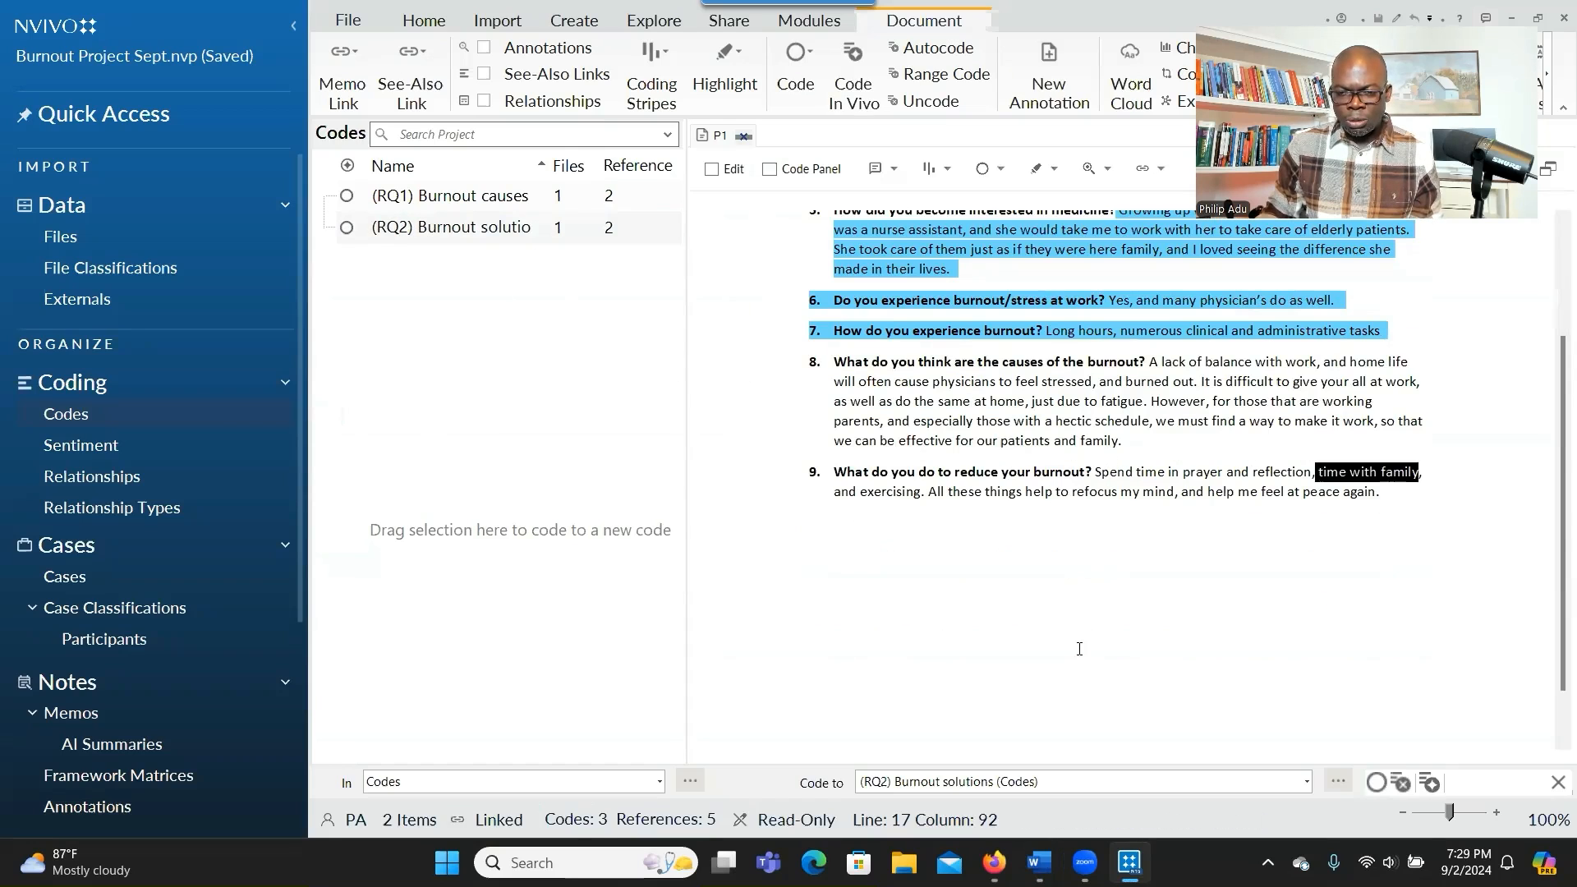
pyautogui.scroll(-1, 968, 451)
pyautogui.scroll(2, 952, 486)
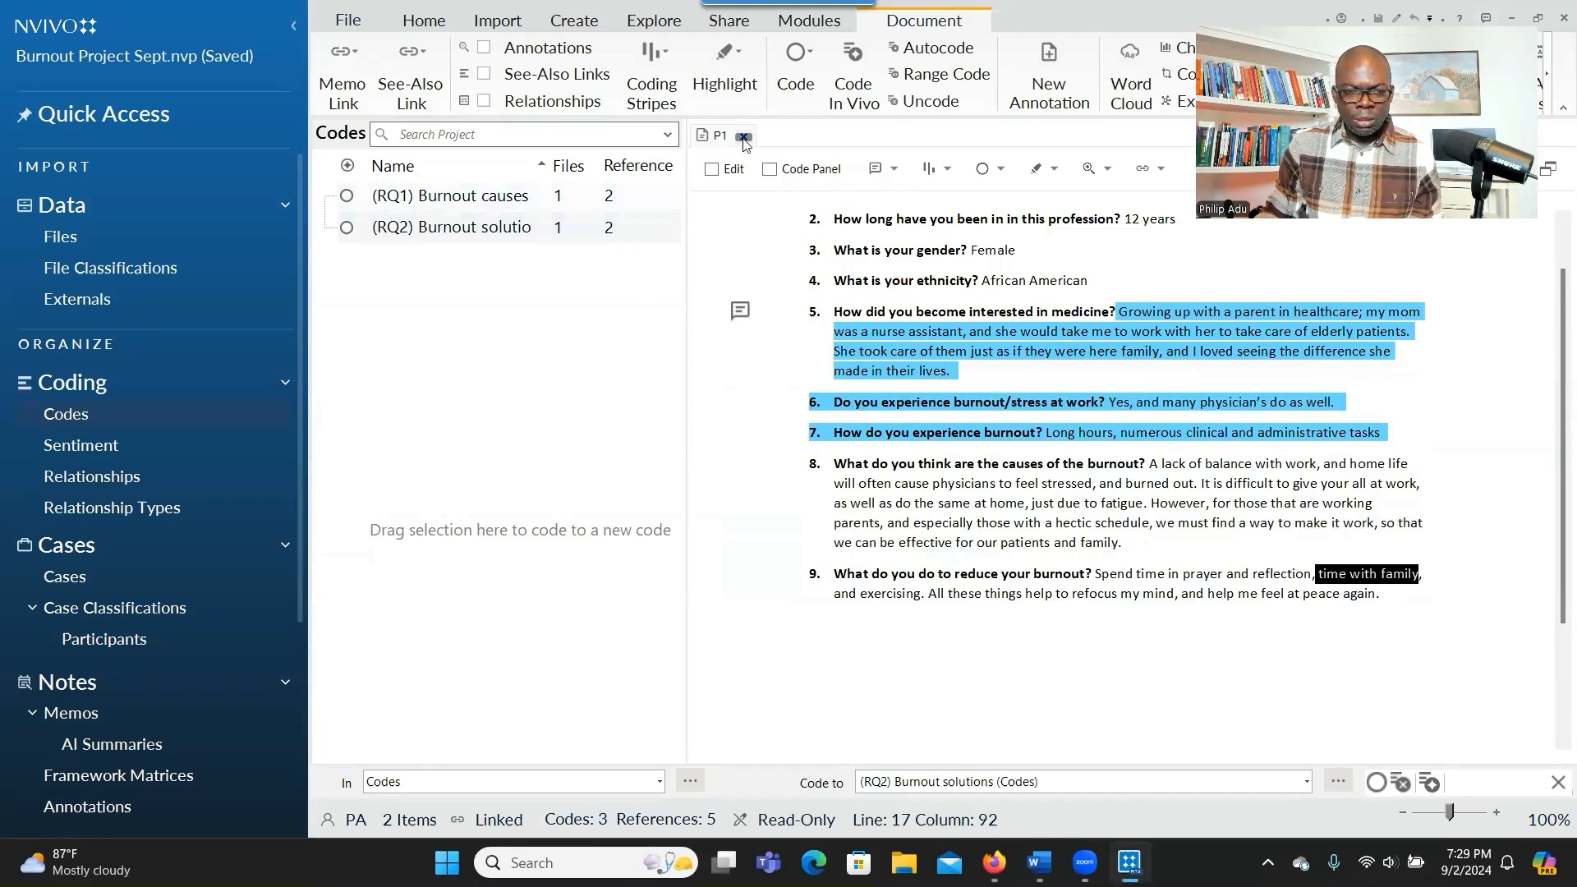
pyautogui.click(444, 205)
# Open the P2 interview from the project files and show the Codes list beside it.
pyautogui.click(125, 245)
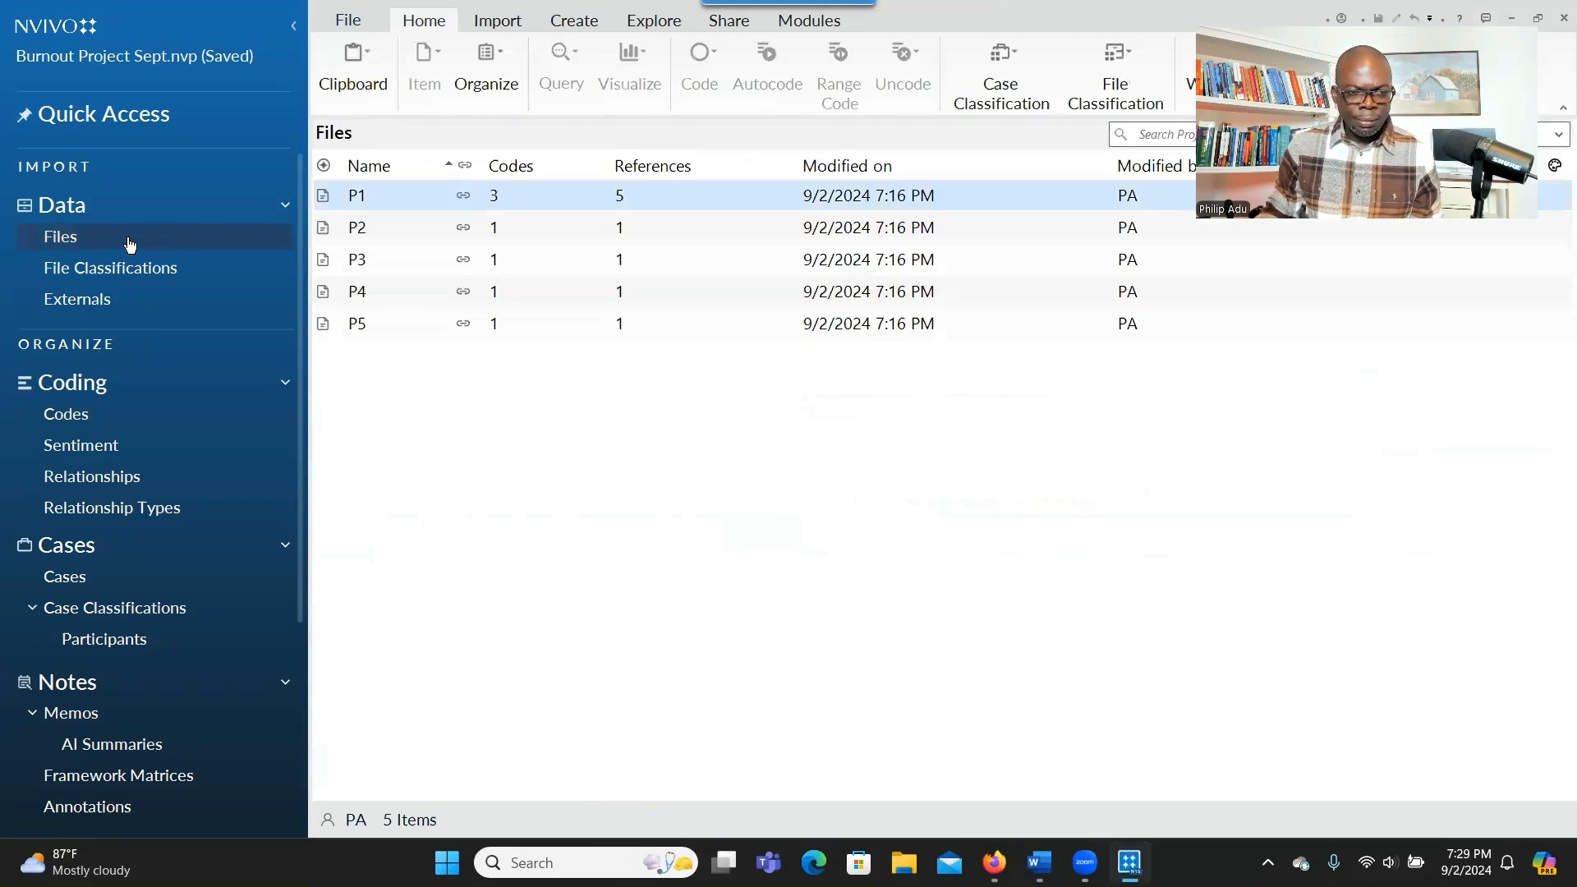
pyautogui.click(483, 239)
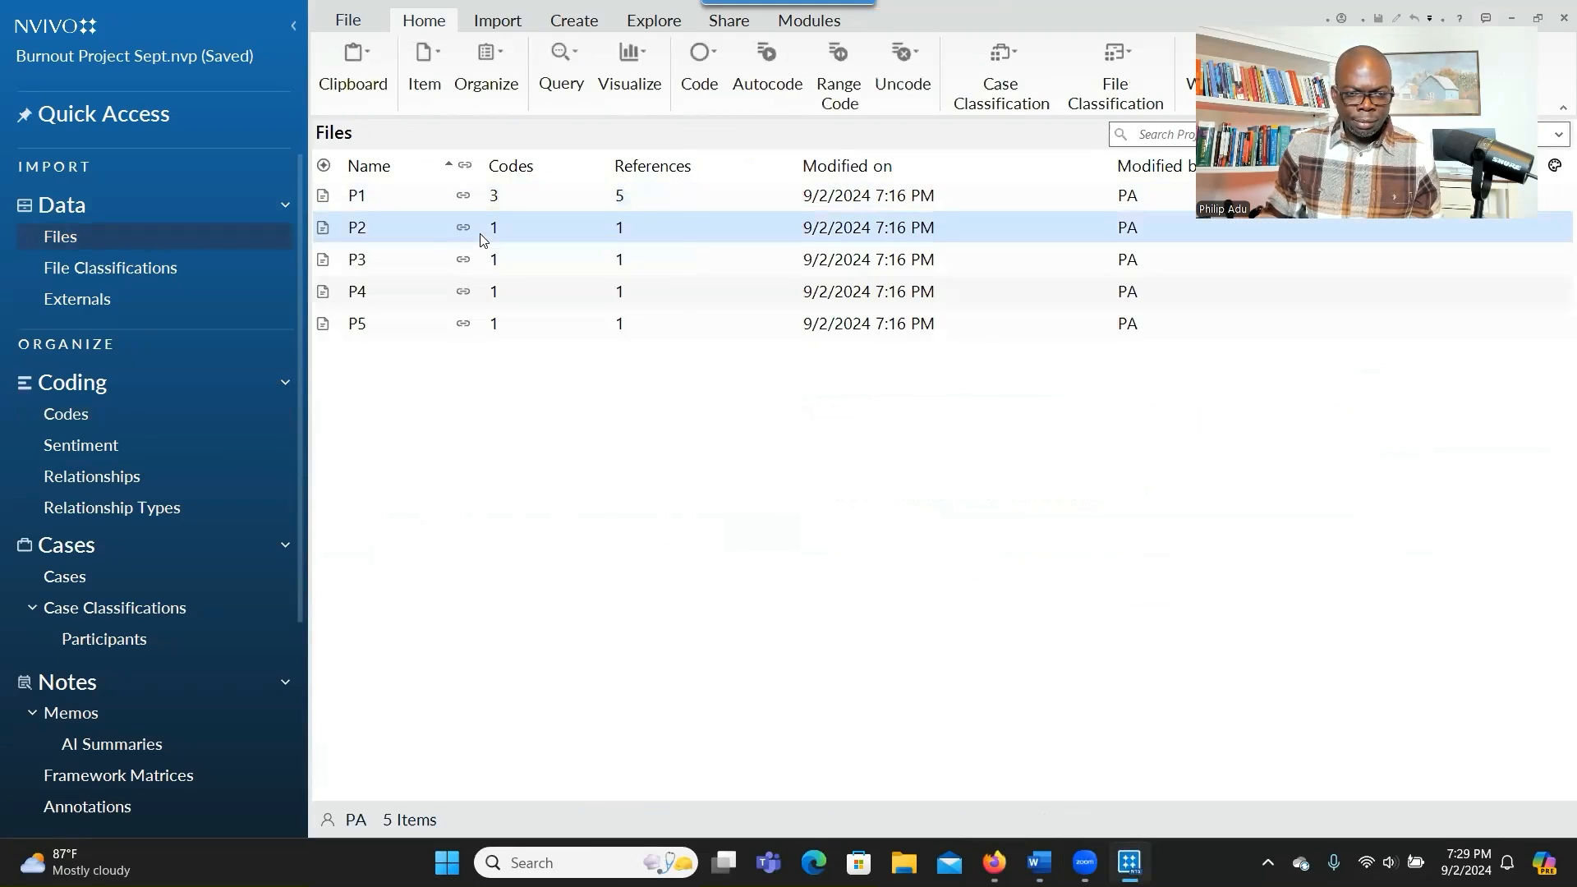
pyautogui.doubleClick(443, 232)
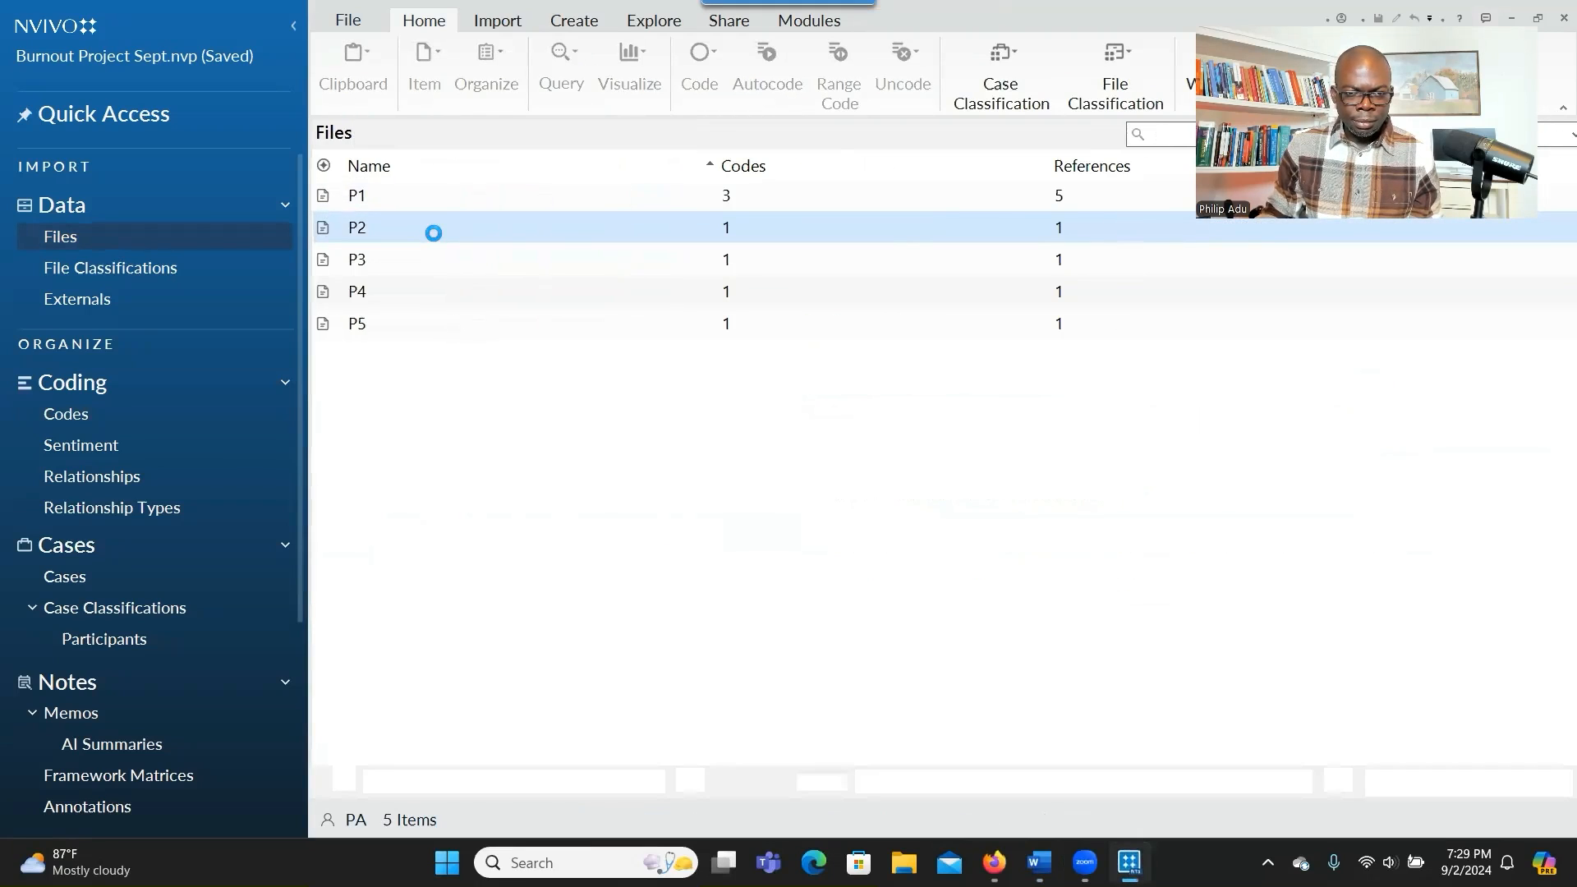
pyautogui.click(194, 418)
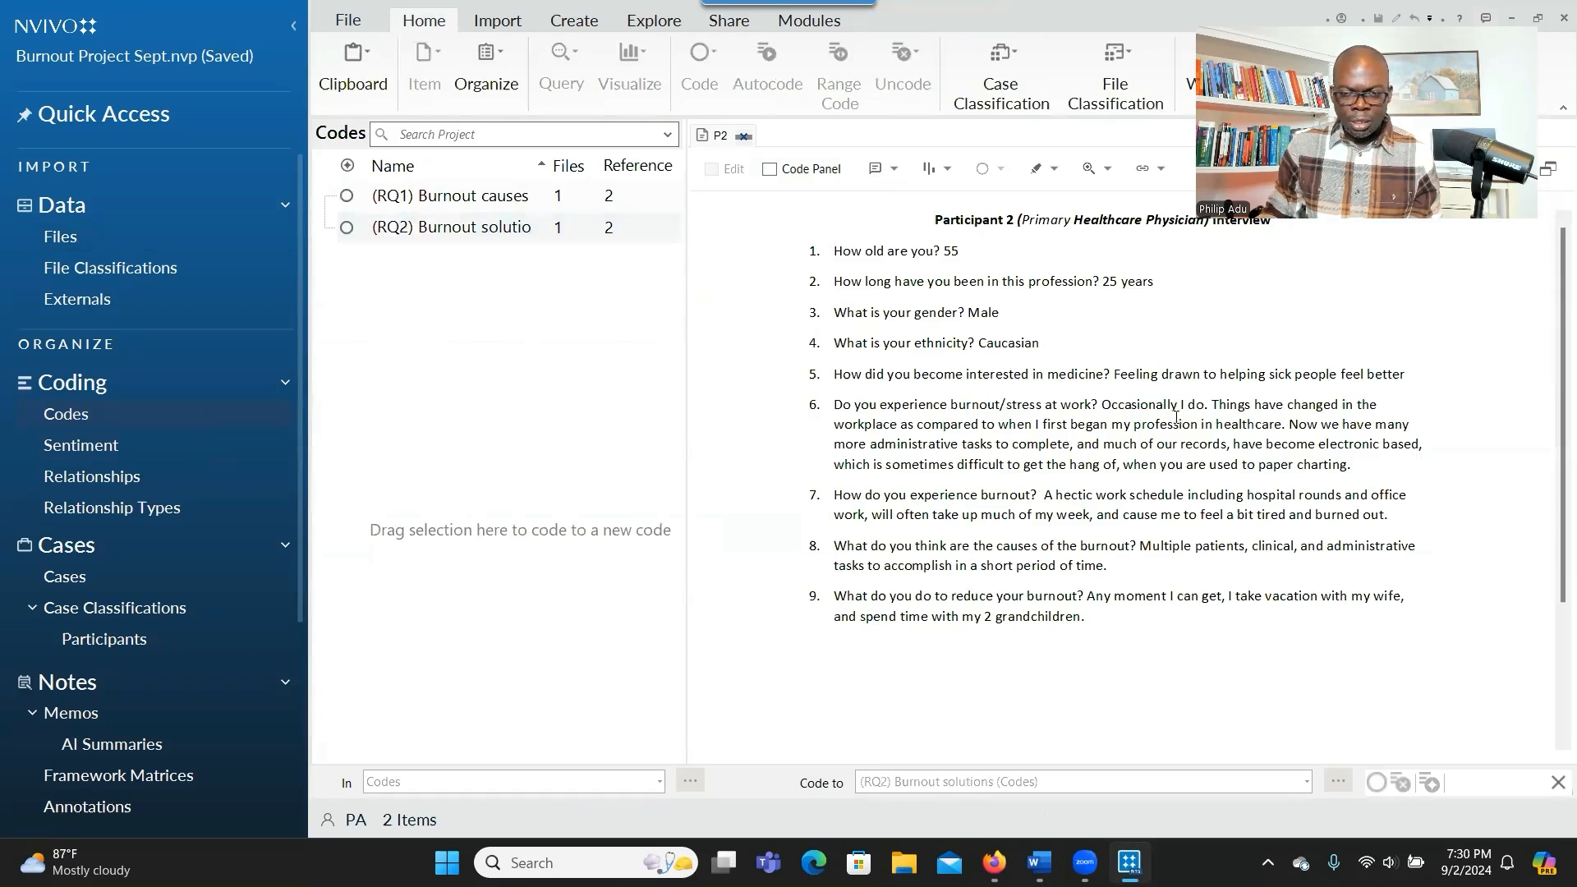
# Code P2's passages about more administrative tasks and electronic records and about a hectic work schedule to "(RQ1) Burnout causes".
pyautogui.moveTo(833, 424); pyautogui.dragTo(1347, 463)
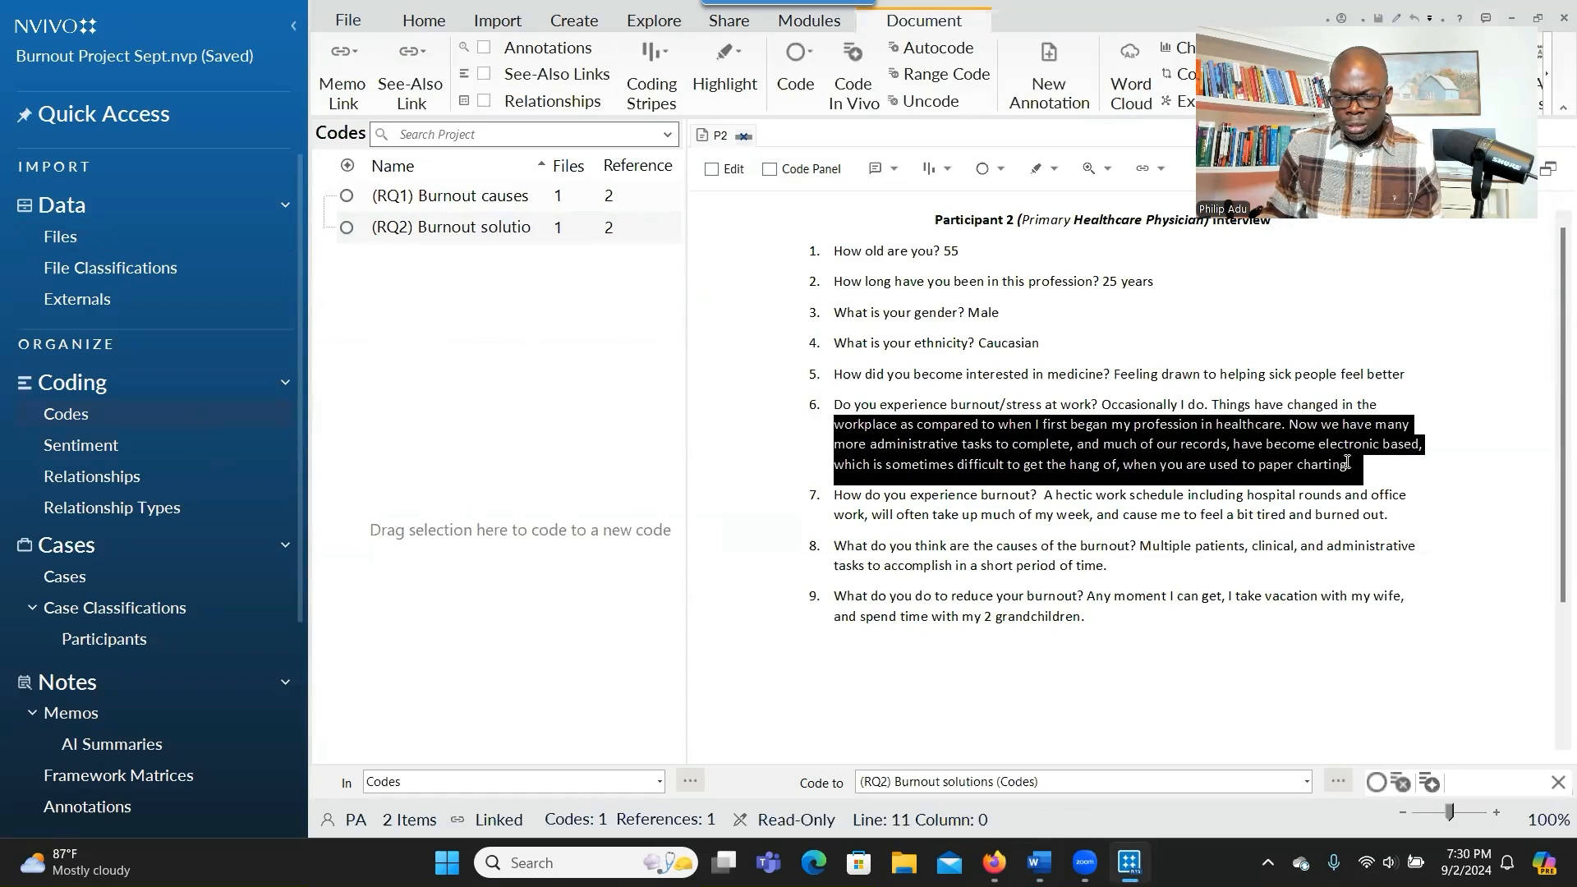
pyautogui.click(1345, 464)
pyautogui.moveTo(1291, 426); pyautogui.dragTo(558, 207)
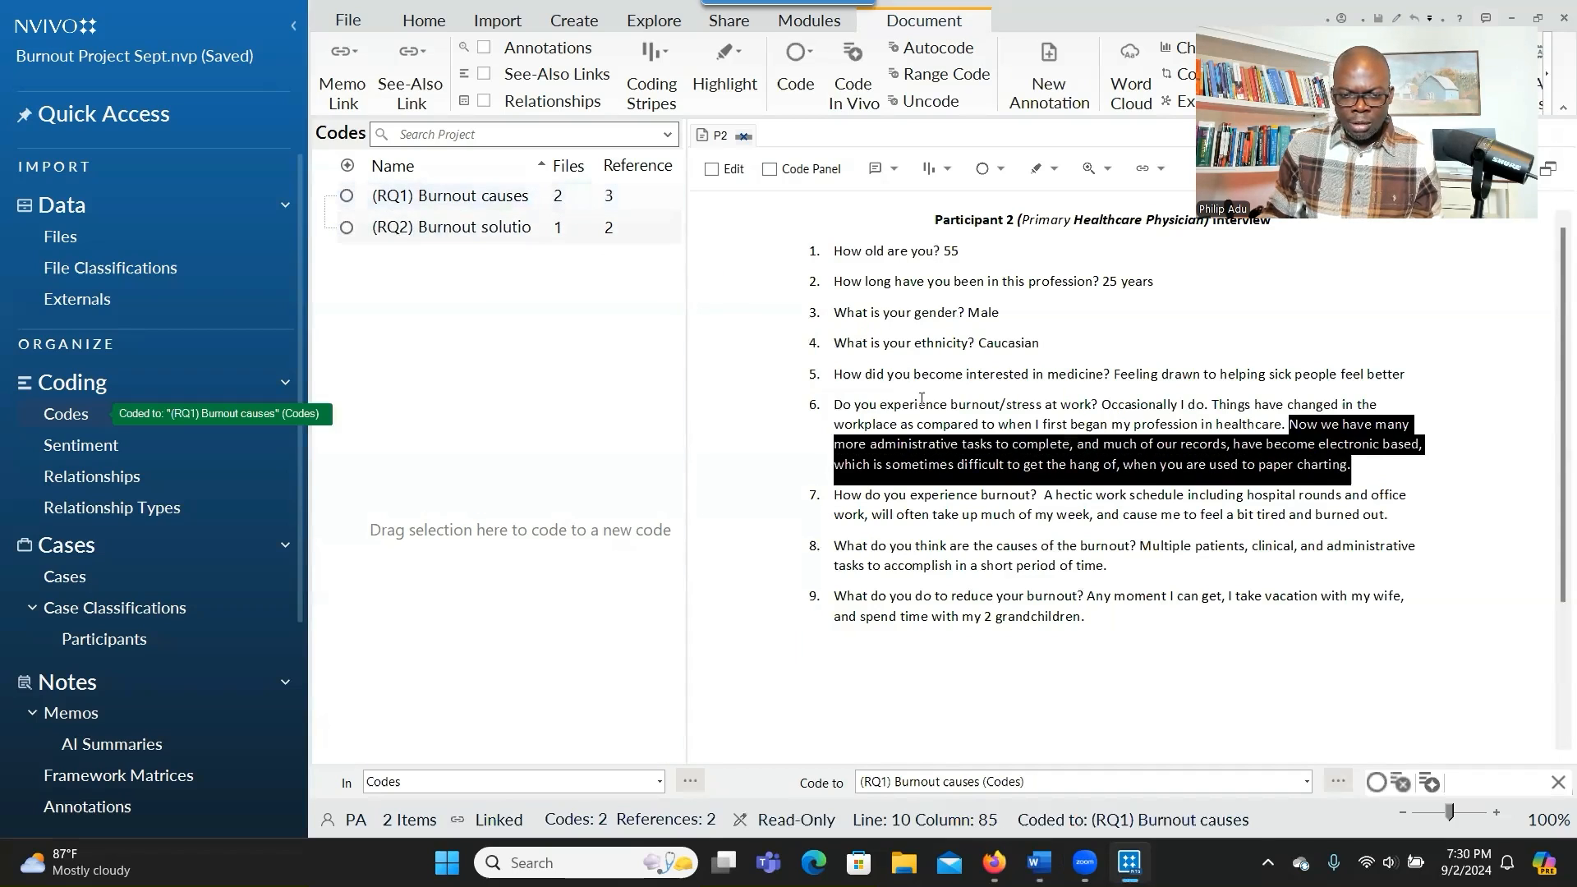
pyautogui.scroll(-1, 1088, 463)
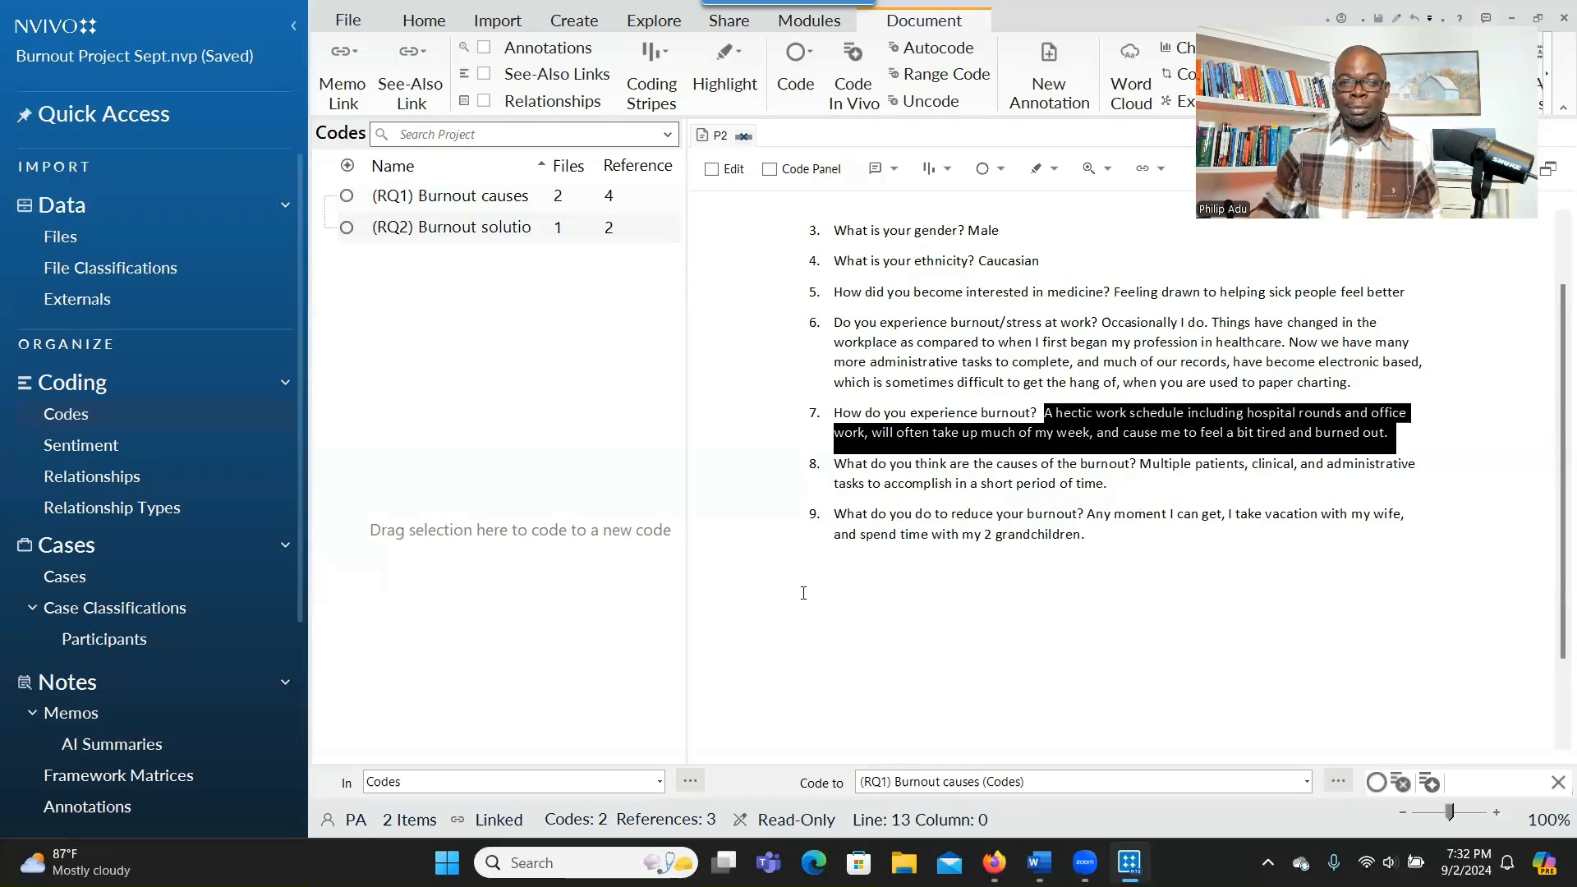
# Close the P2 document and minimize the Burnout Project Sept window.
pyautogui.click(746, 137)
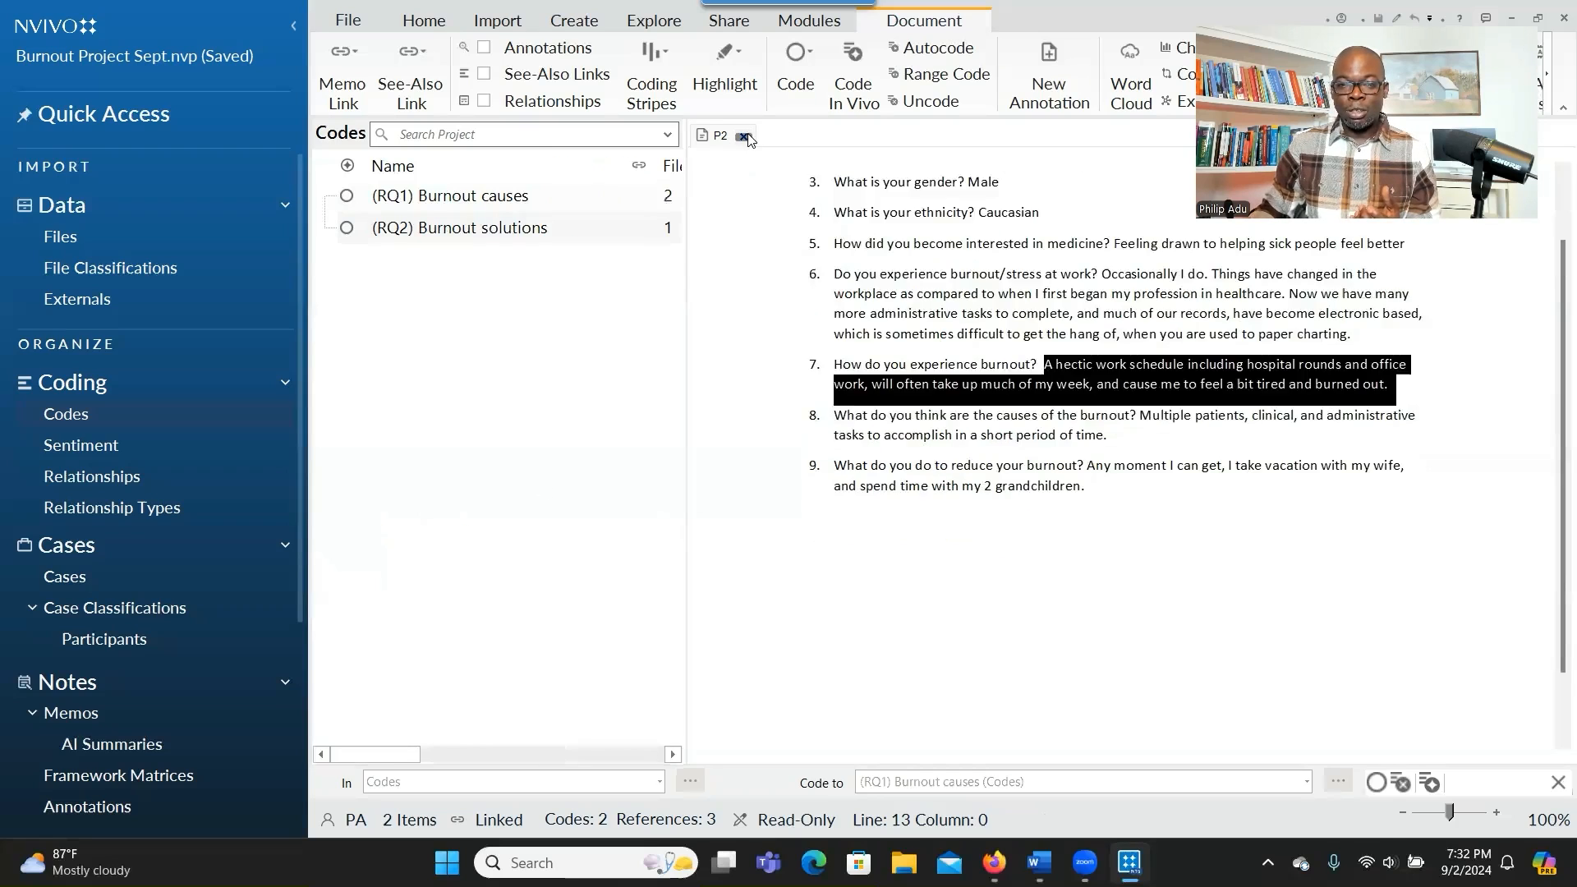
pyautogui.click(746, 138)
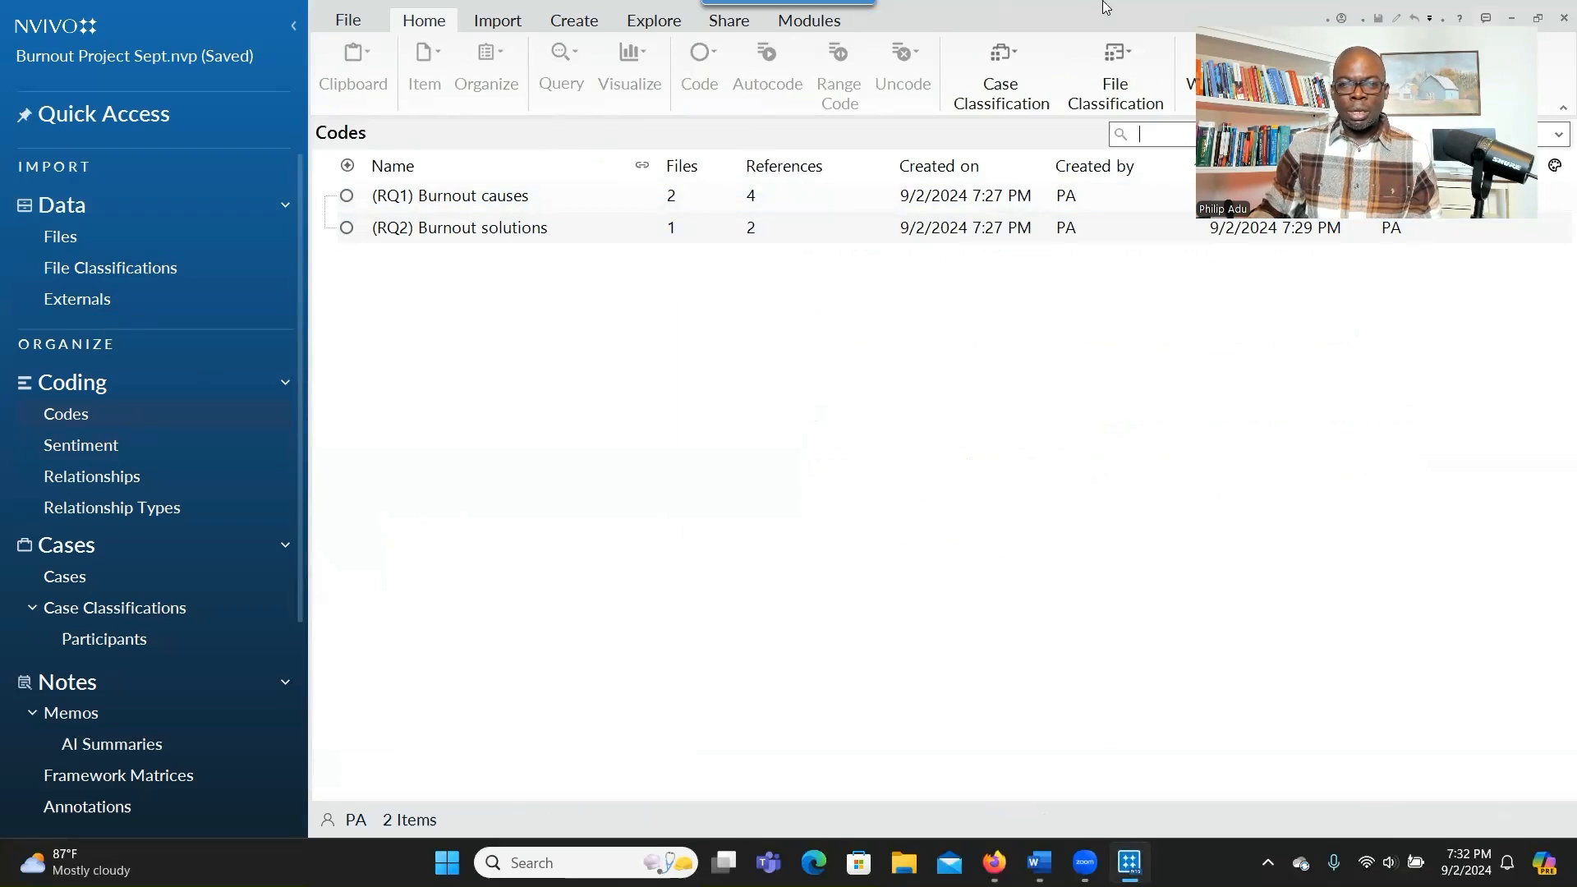
pyautogui.doubleClick(1081, 15)
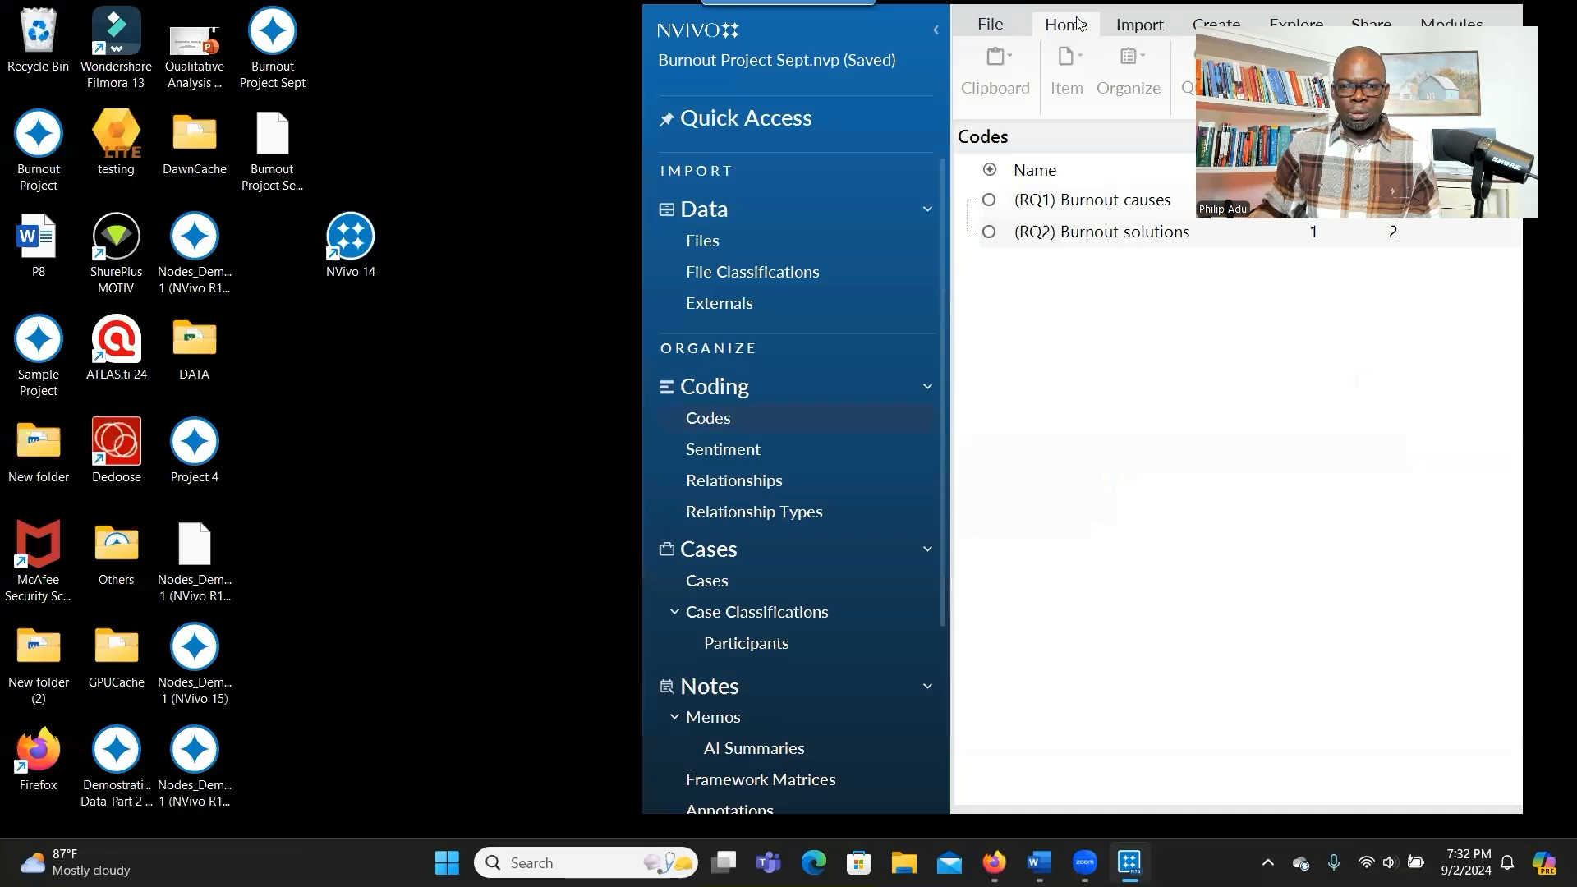
pyautogui.moveTo(1080, 23); pyautogui.dragTo(1091, 147)
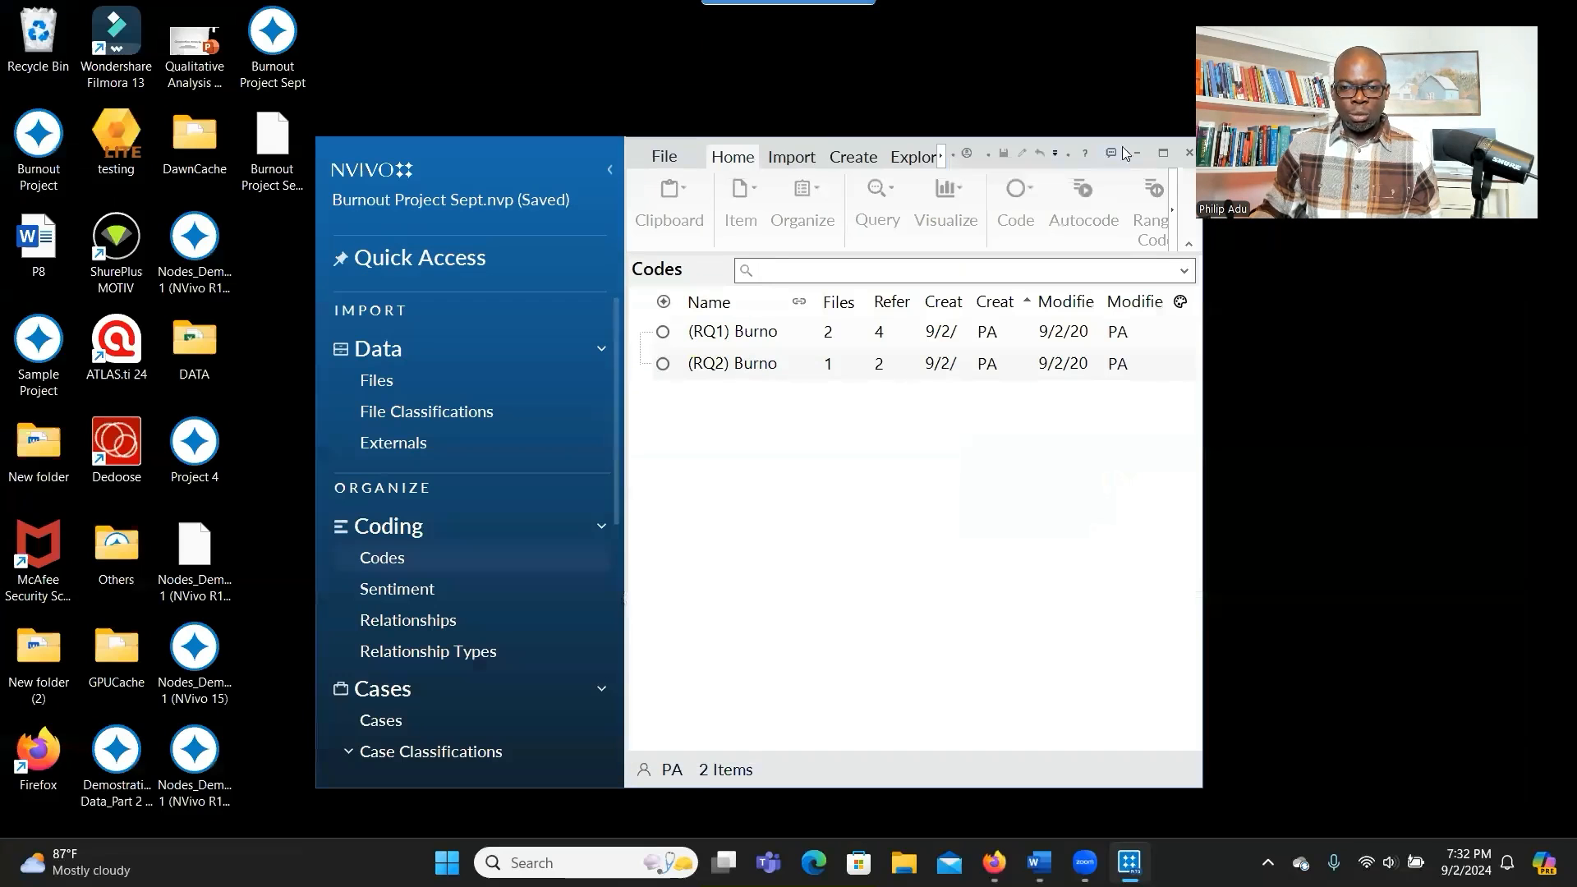
pyautogui.click(1130, 154)
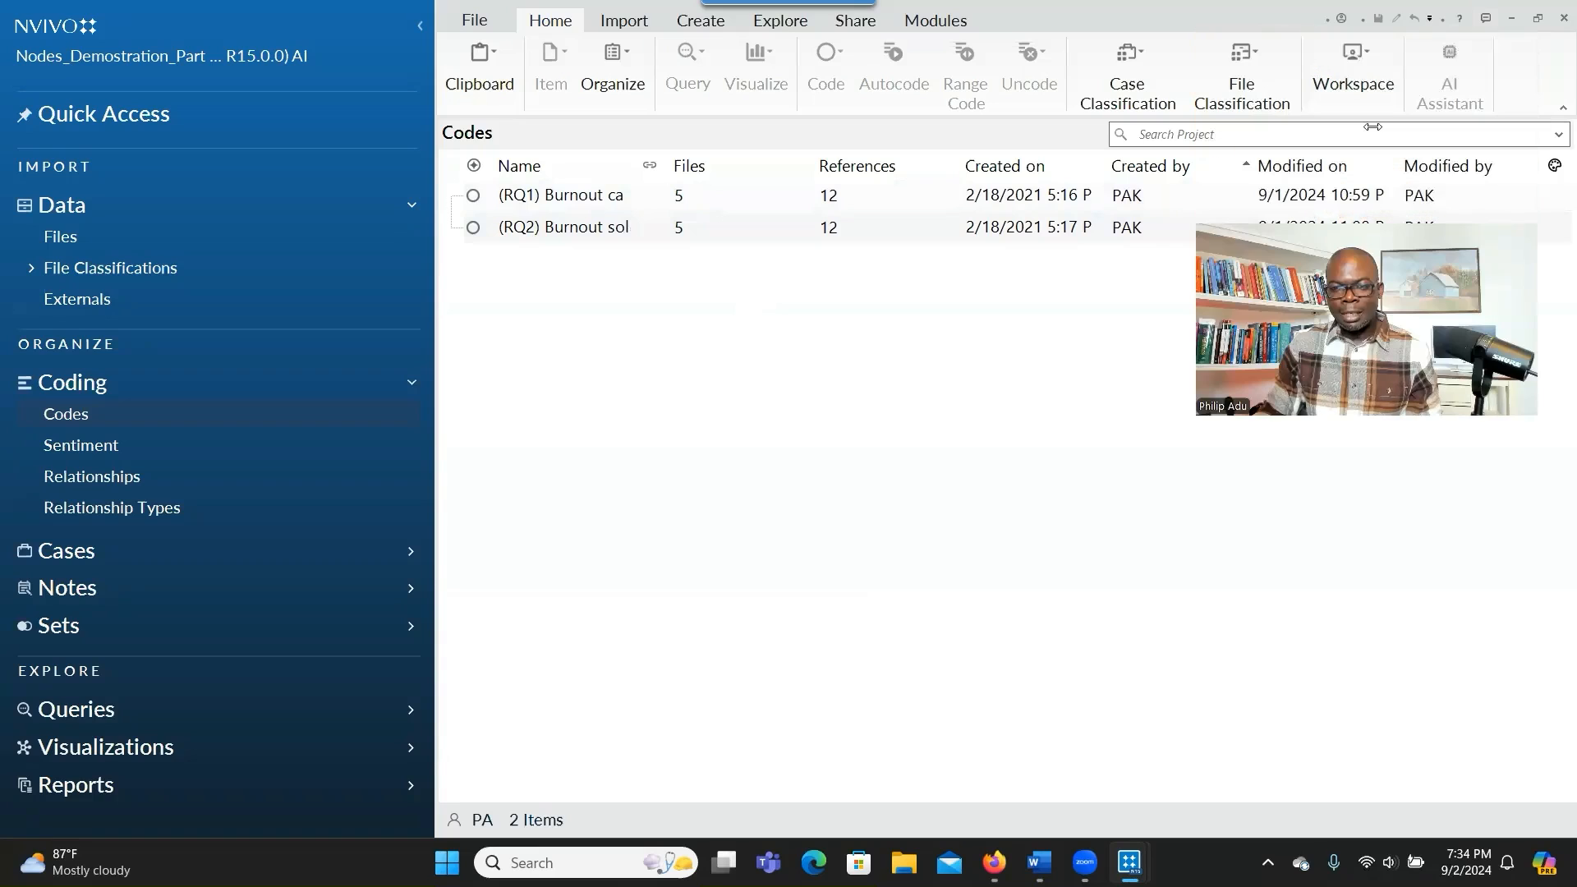
pyautogui.moveTo(1368, 212); pyautogui.dragTo(1381, 56)
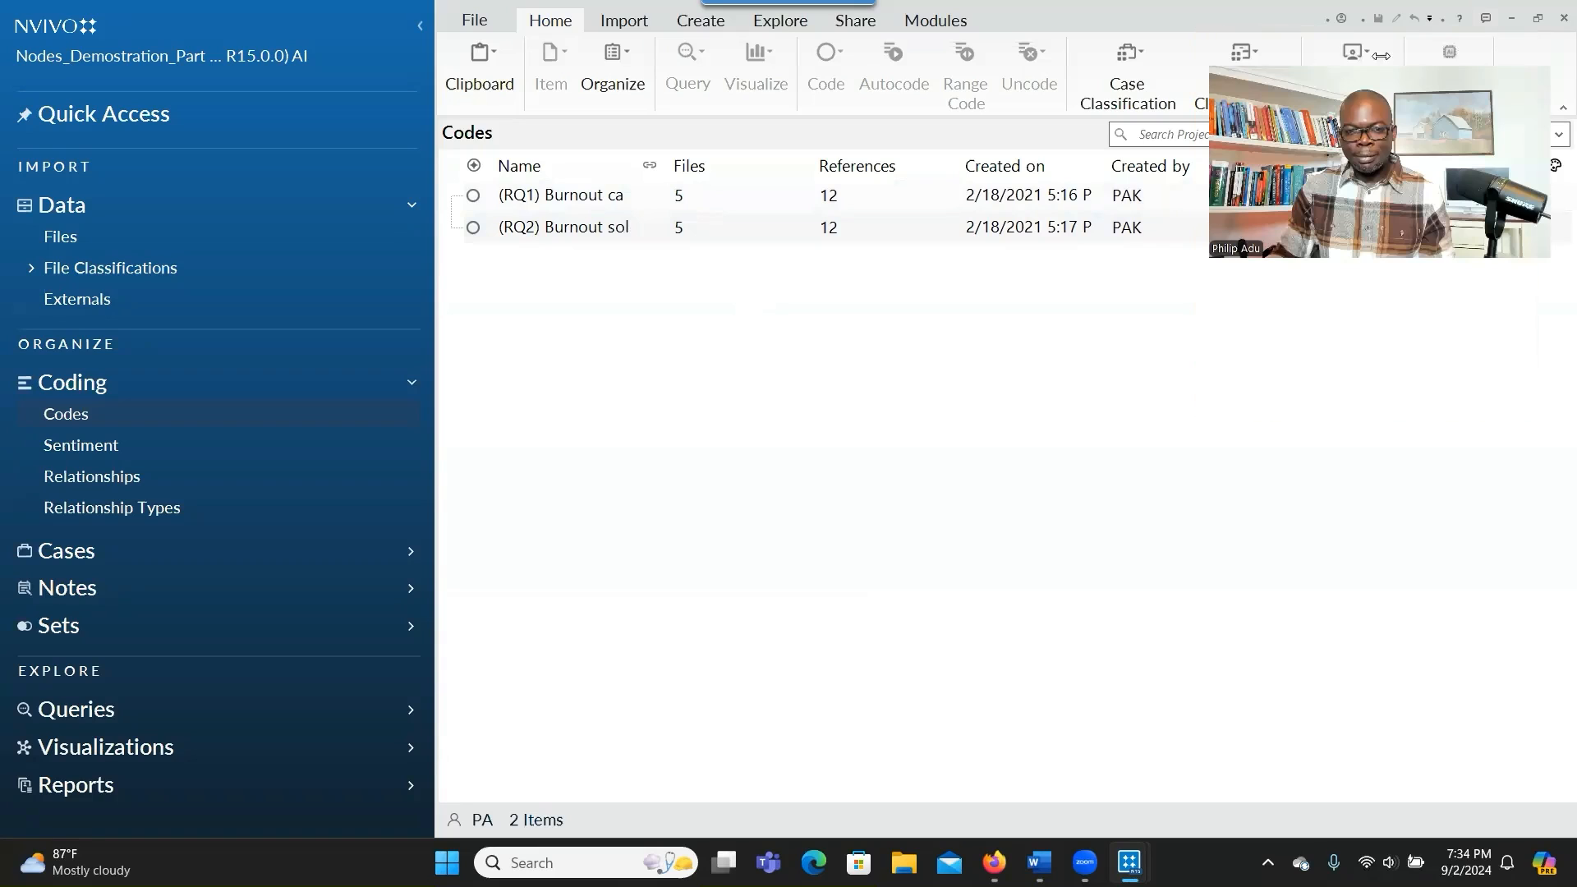
# Accept the AI Terms of Use after opening them, and generate AI-suggested child codes for "(RQ1) Burnout causes".
pyautogui.rightClick(557, 200)
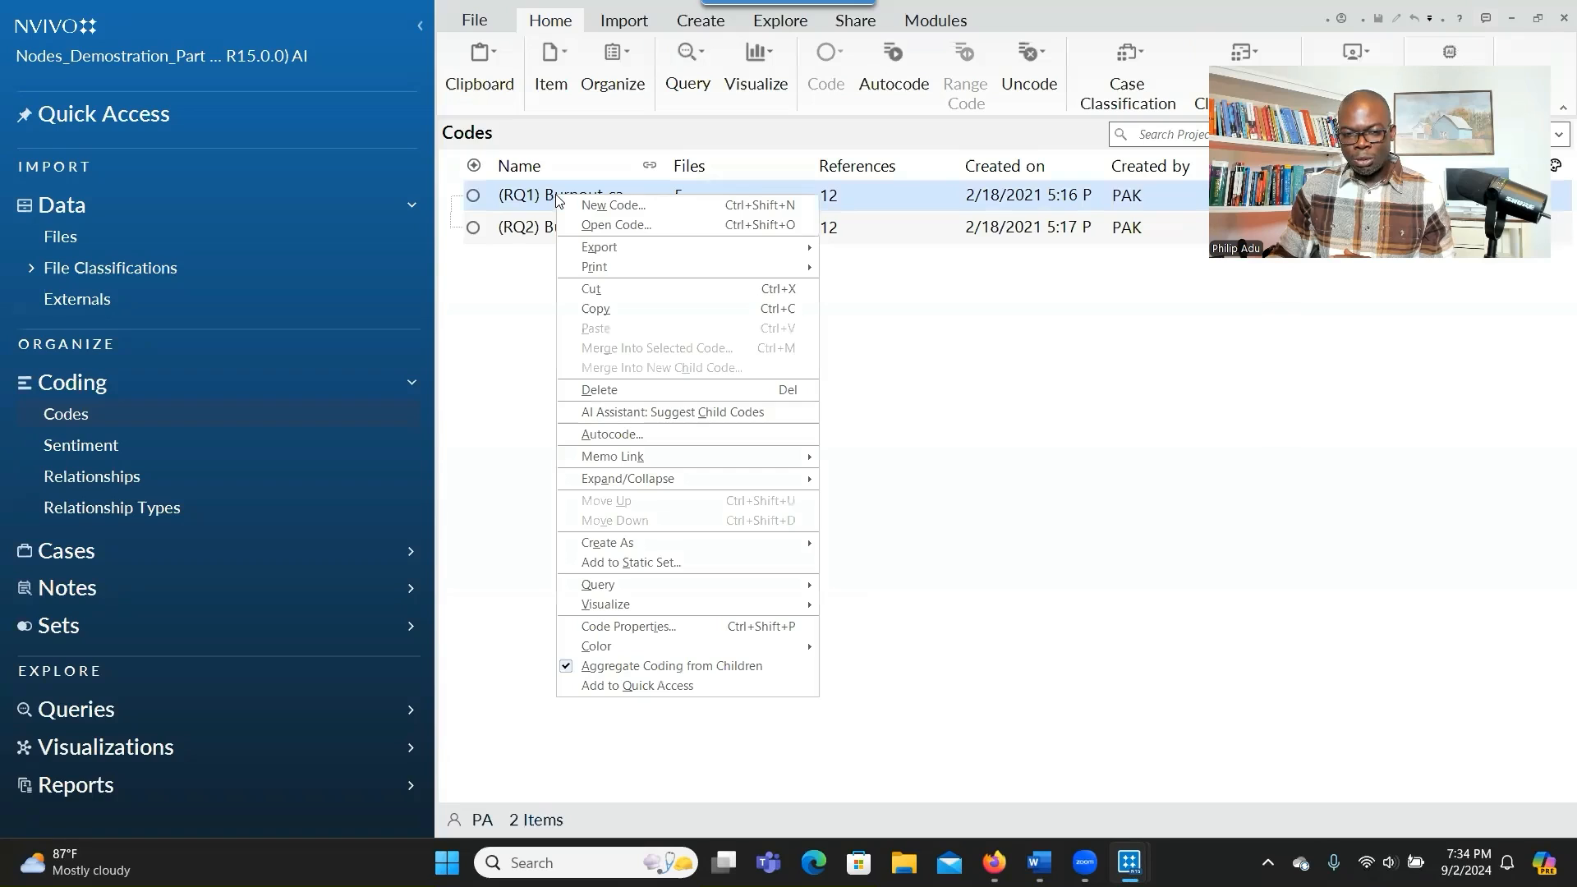
pyautogui.click(737, 413)
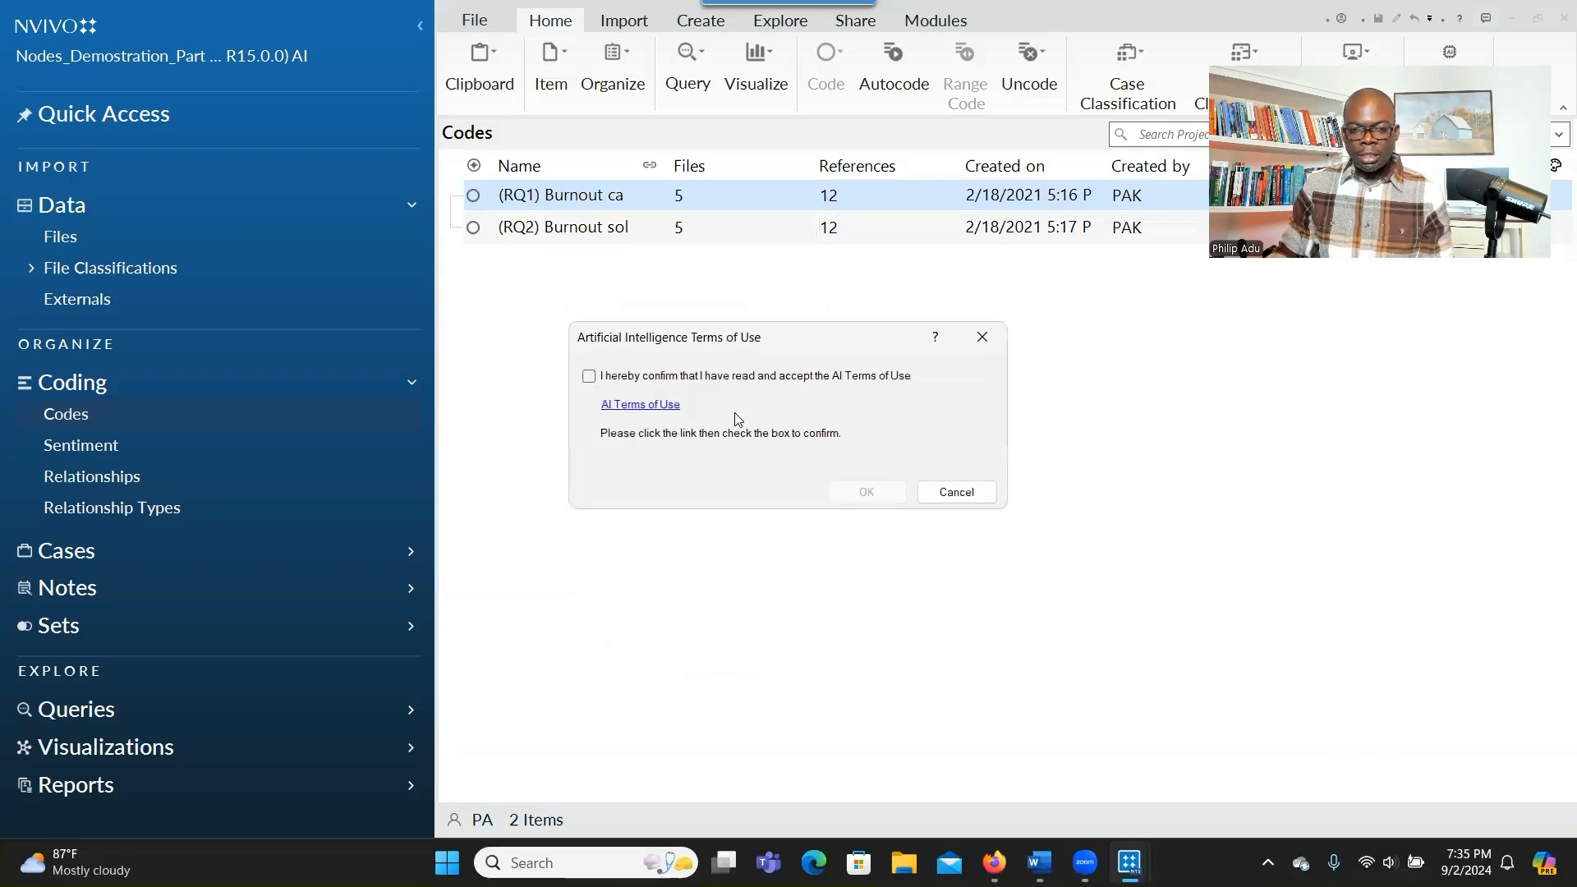
pyautogui.click(592, 381)
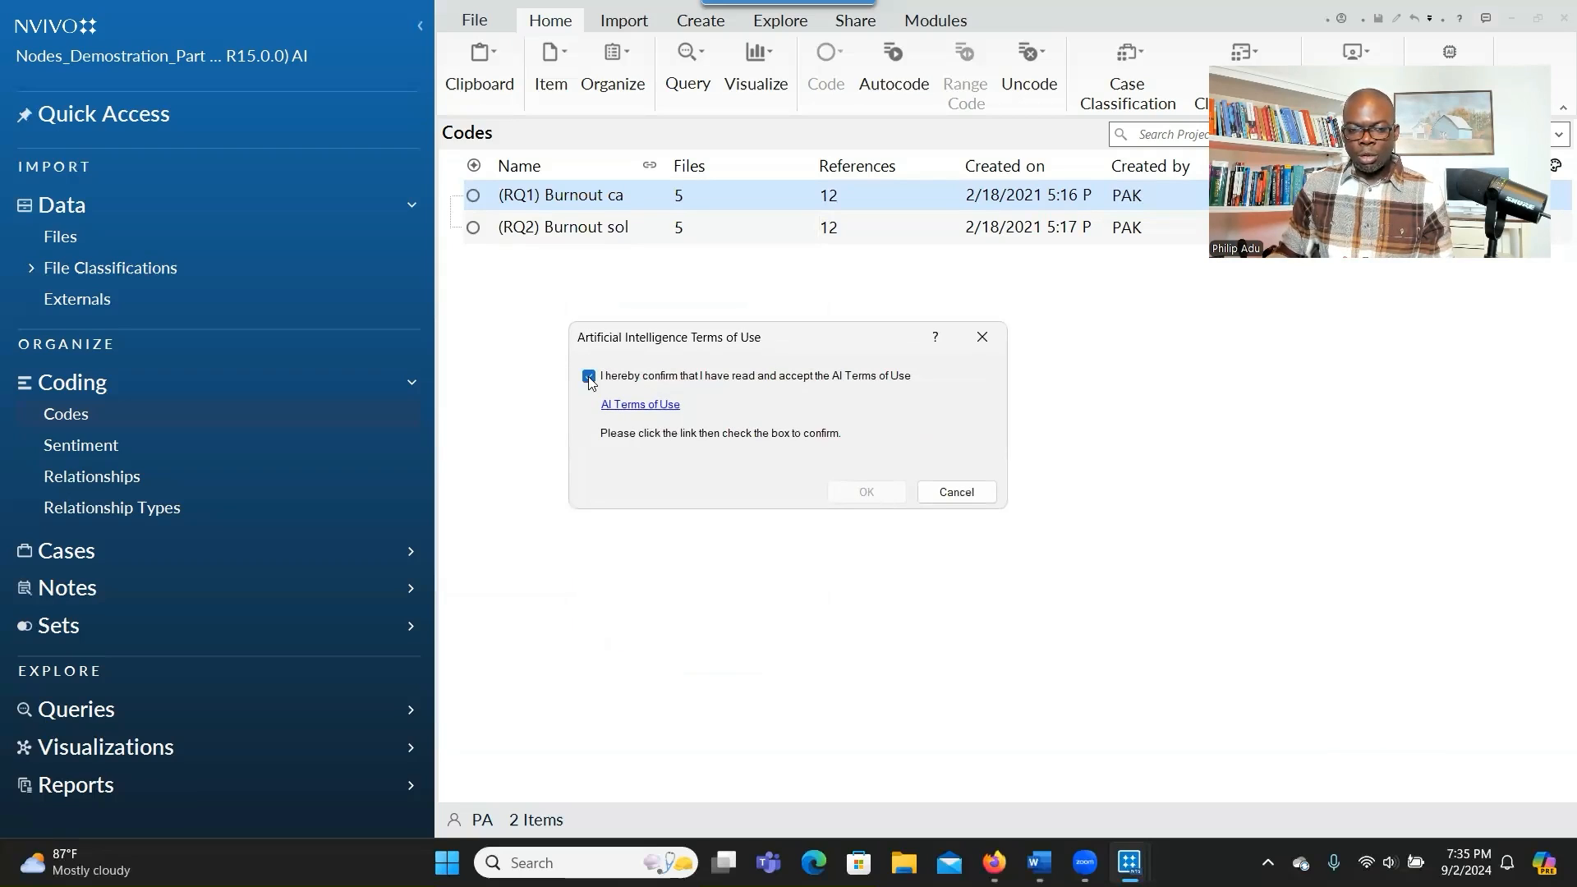
pyautogui.click(660, 406)
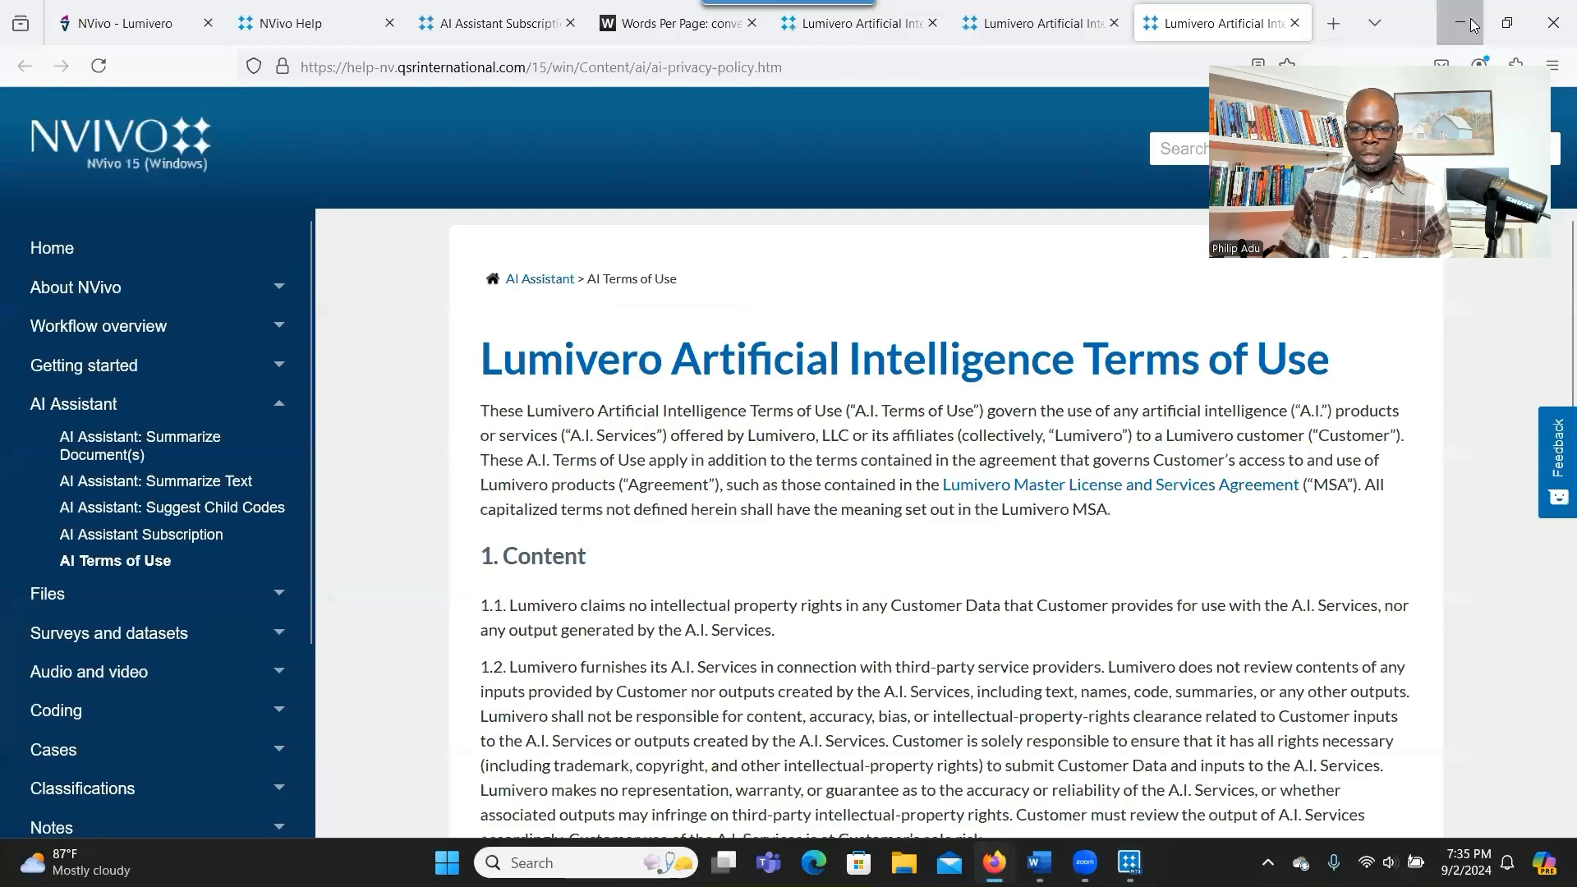
pyautogui.click(1468, 21)
pyautogui.click(886, 493)
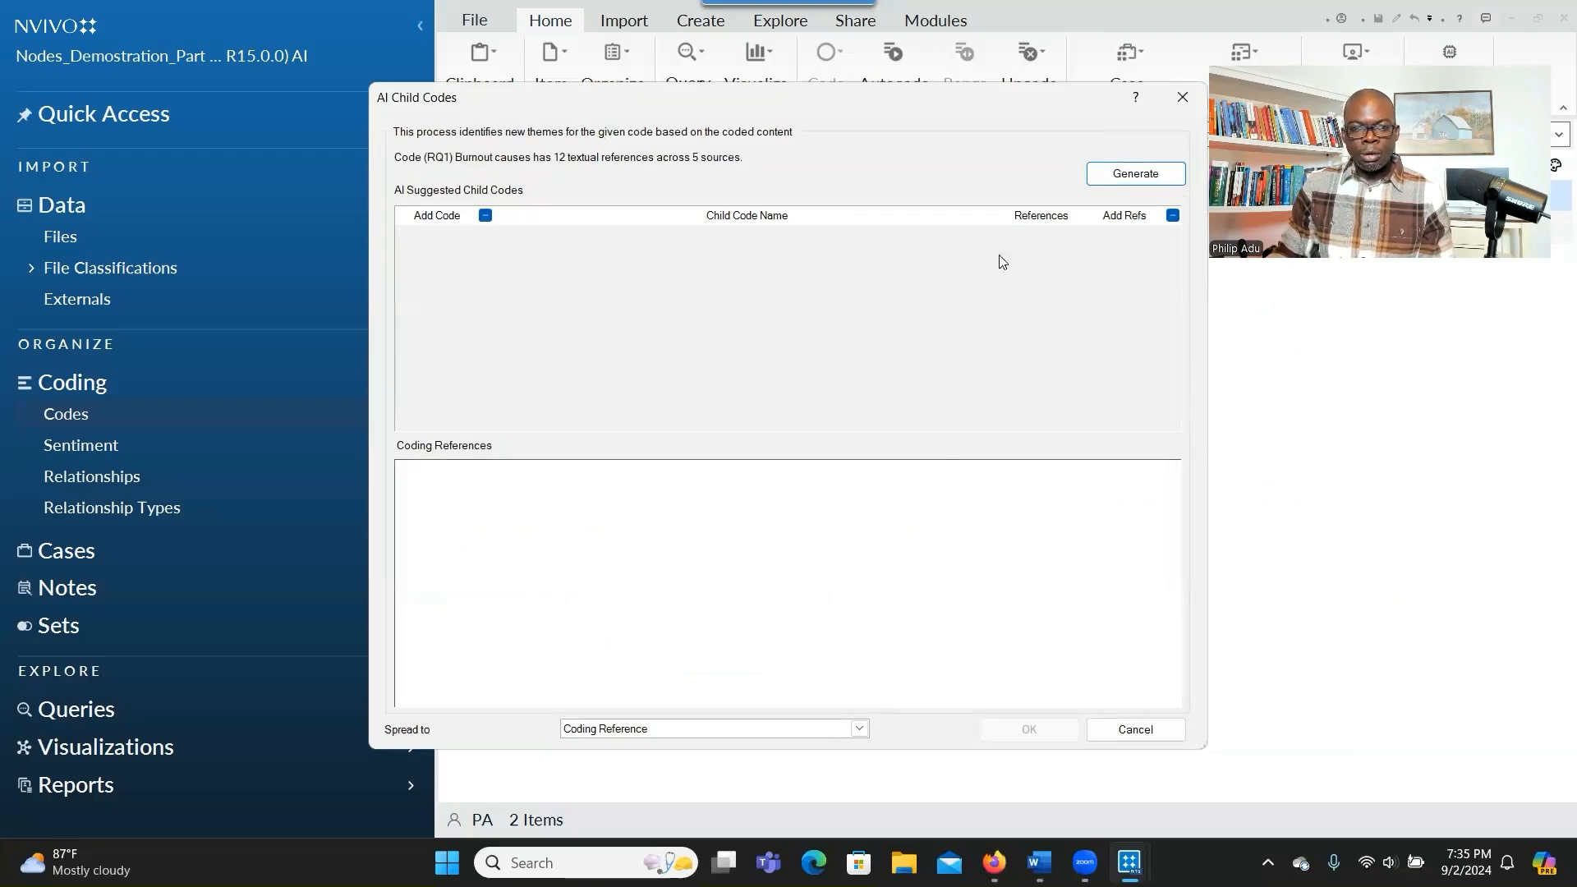
pyautogui.click(1115, 175)
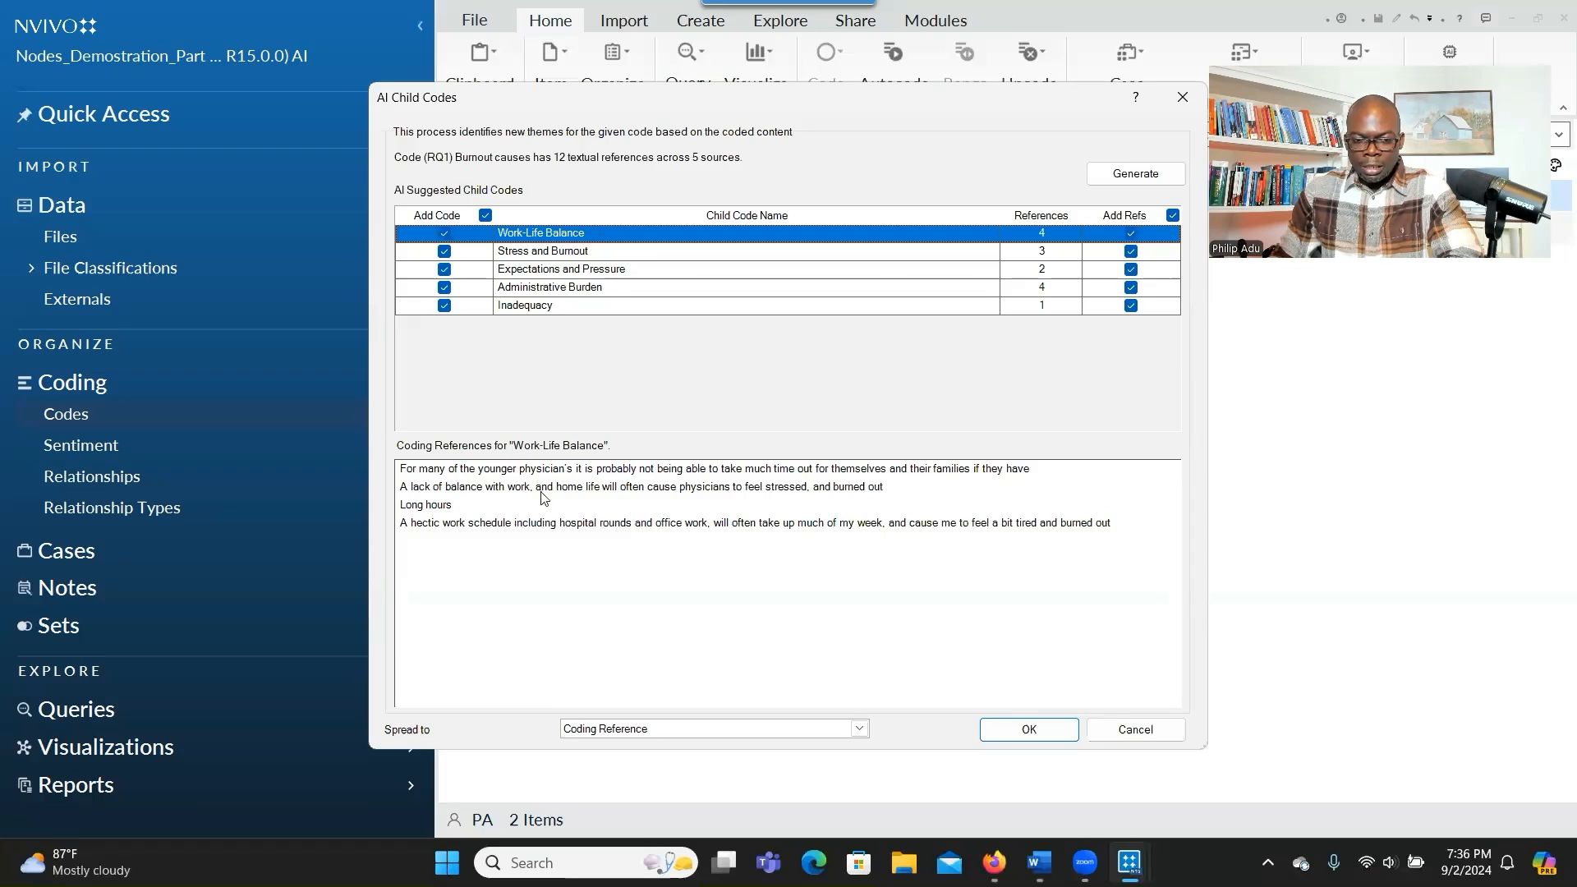
# Review the suggested child codes' coding references, and keep Work-Life Balance selected as a code to add but exclude its references.
pyautogui.click(588, 255)
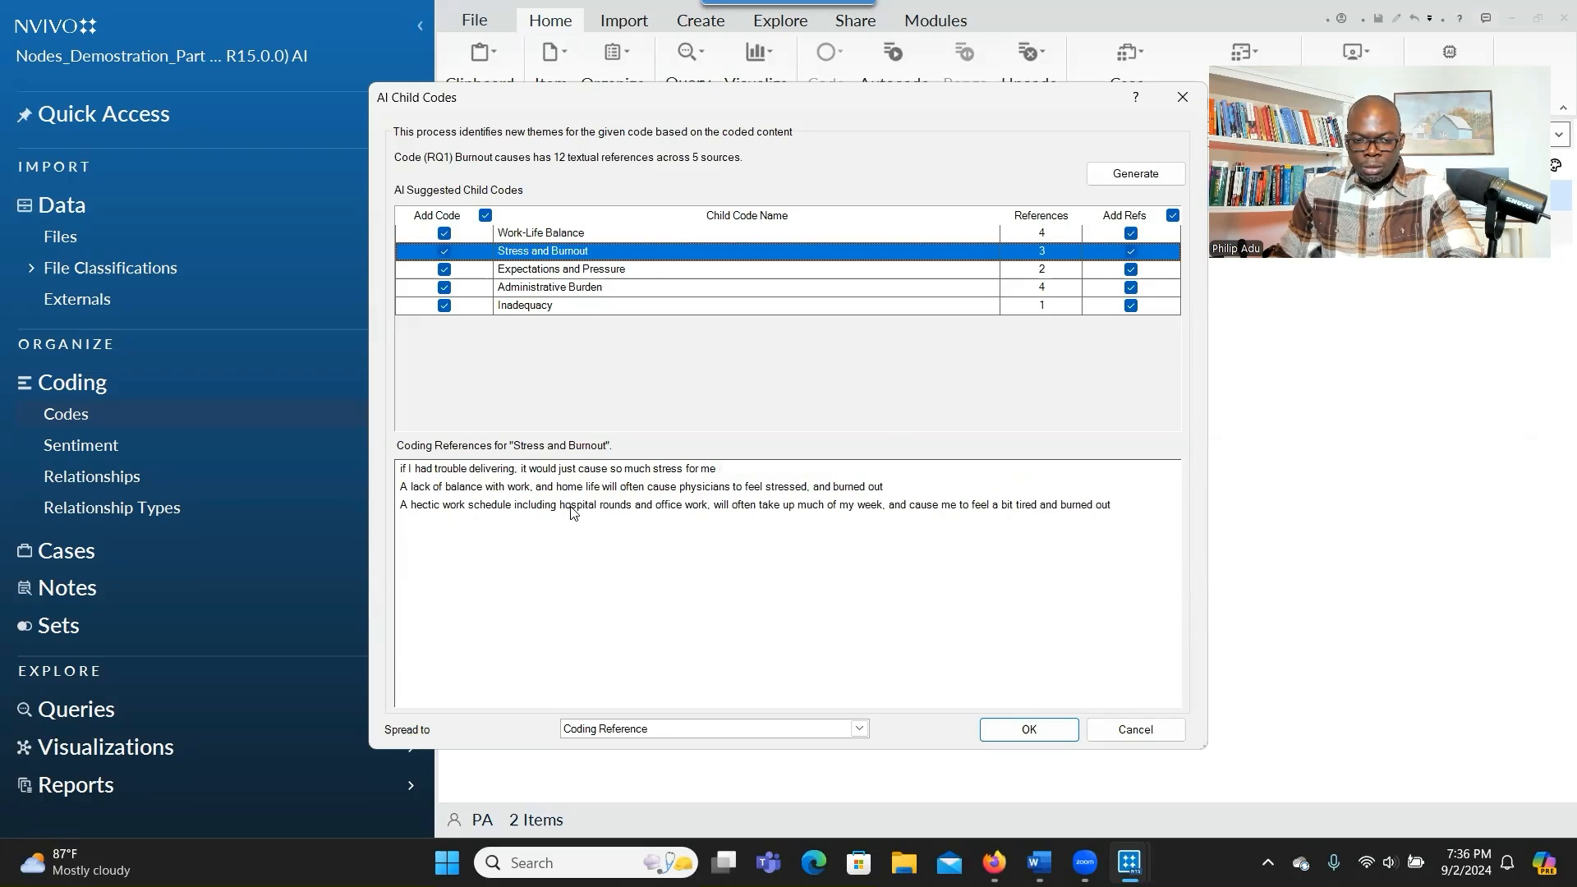
pyautogui.click(630, 272)
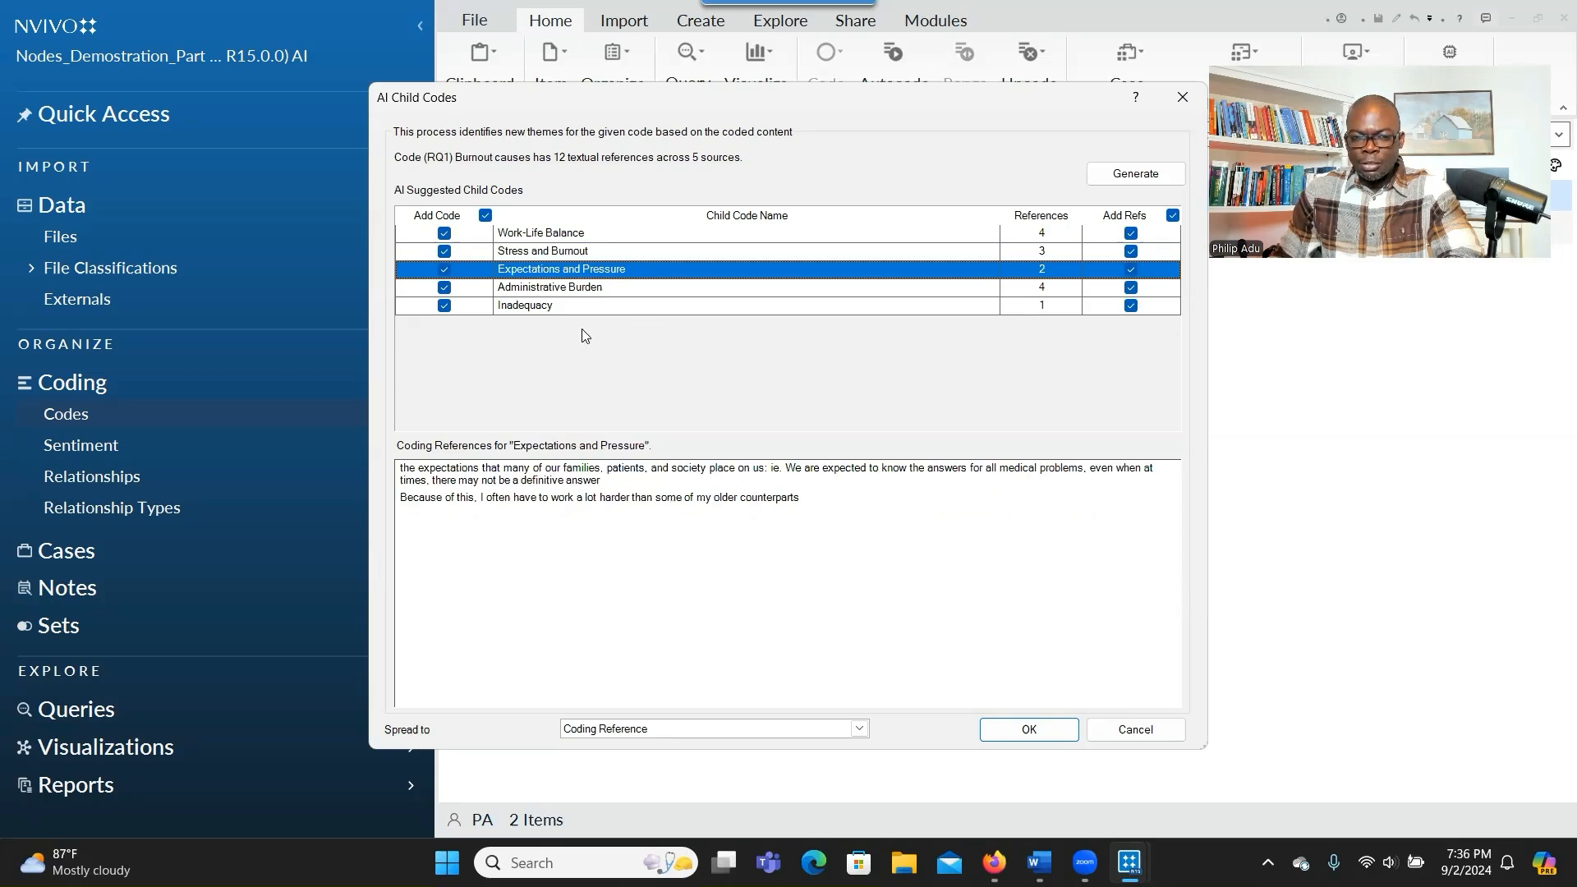
pyautogui.click(573, 236)
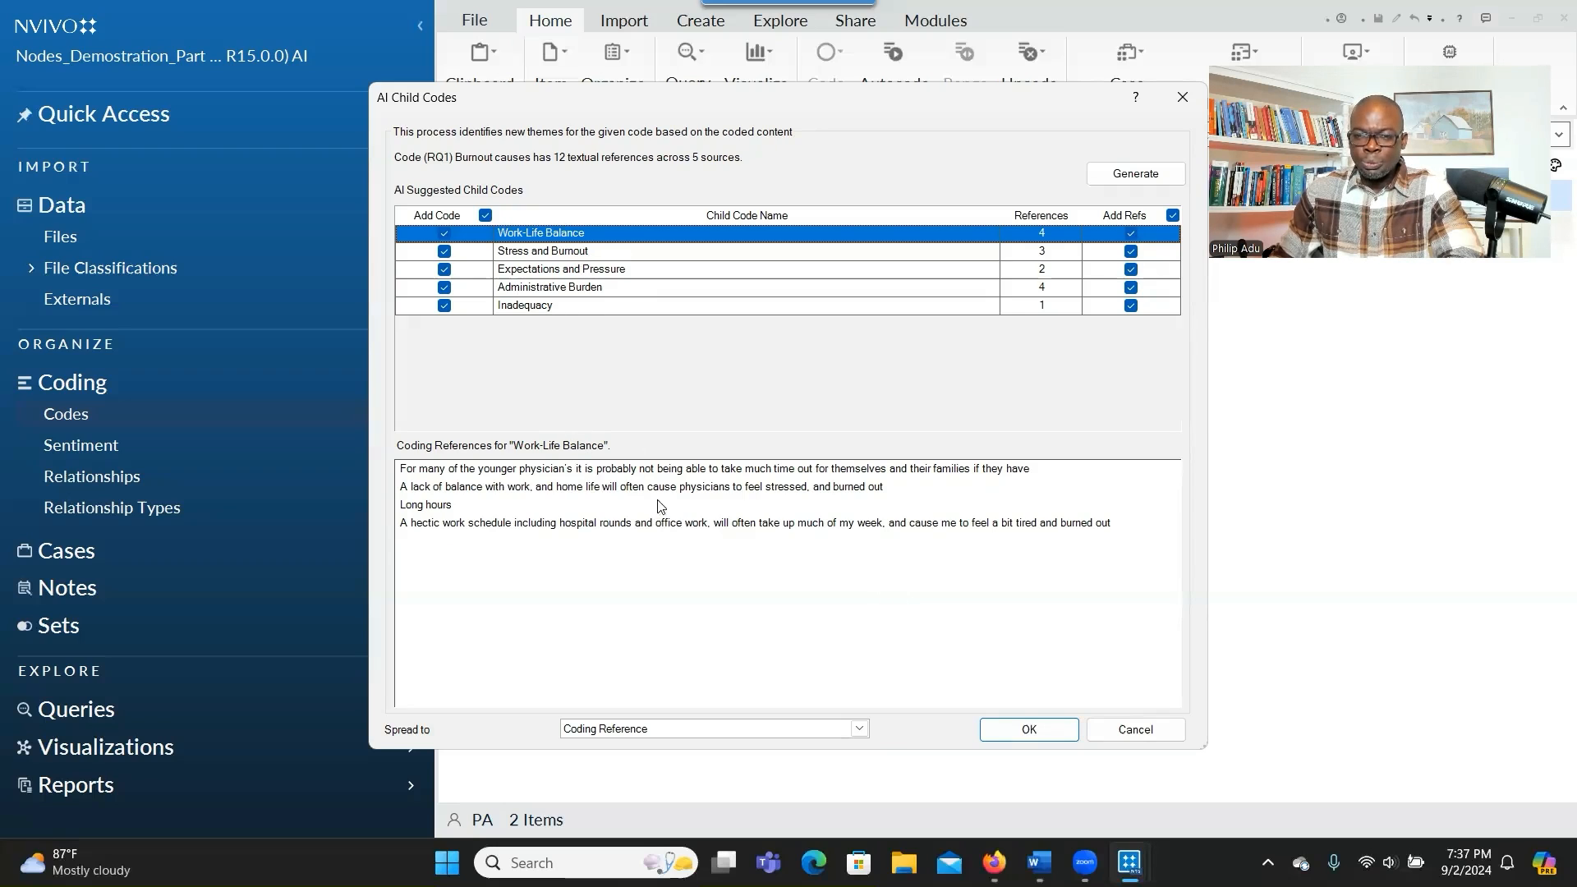
pyautogui.click(442, 238)
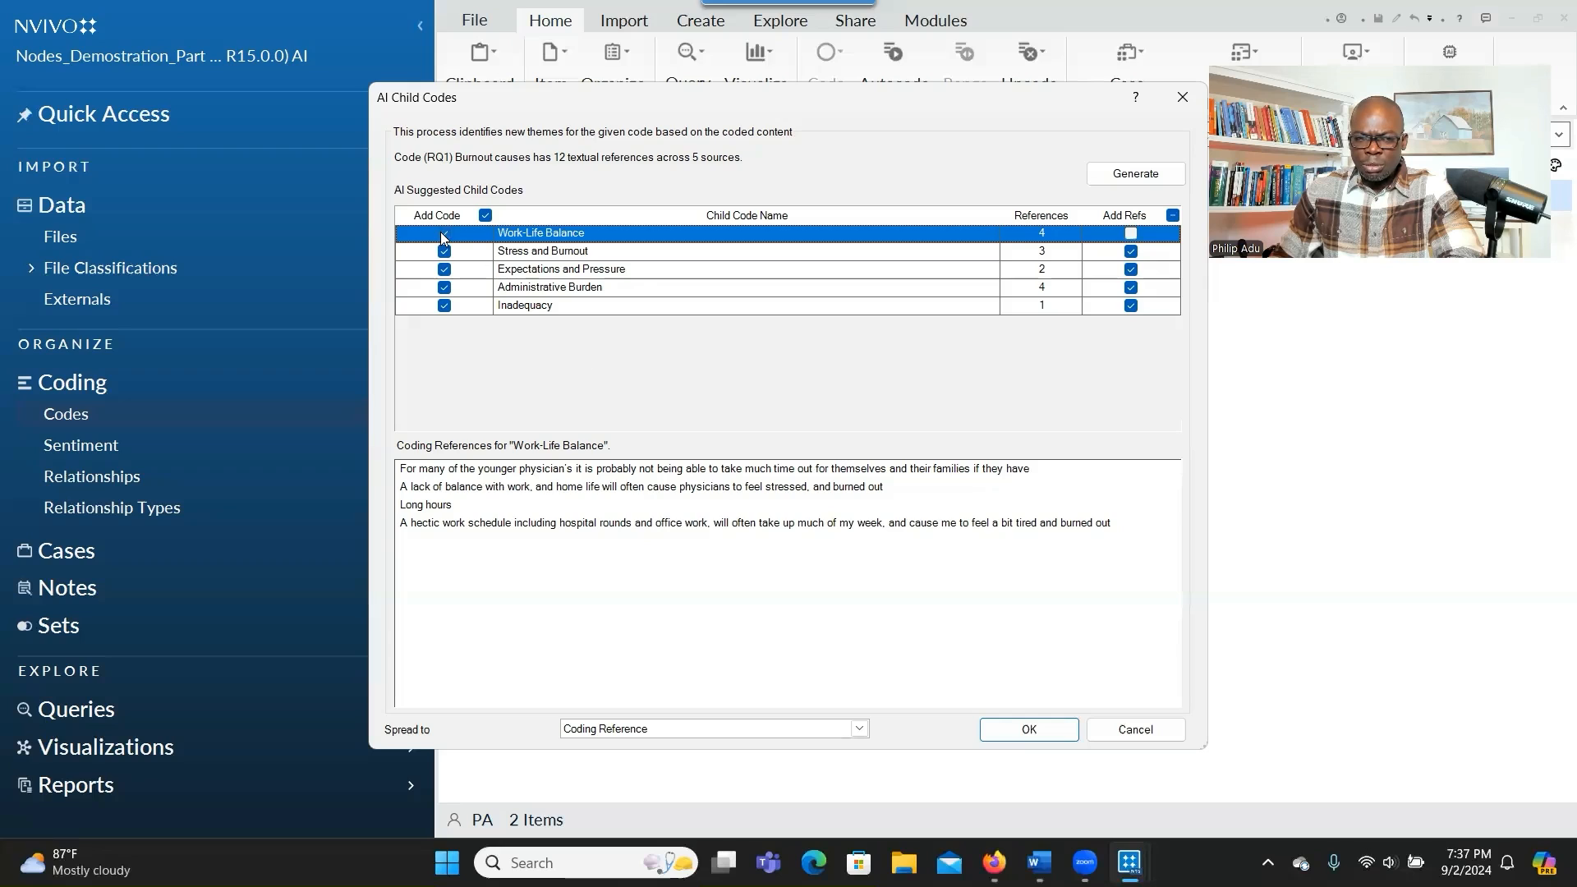
pyautogui.click(444, 235)
pyautogui.click(444, 234)
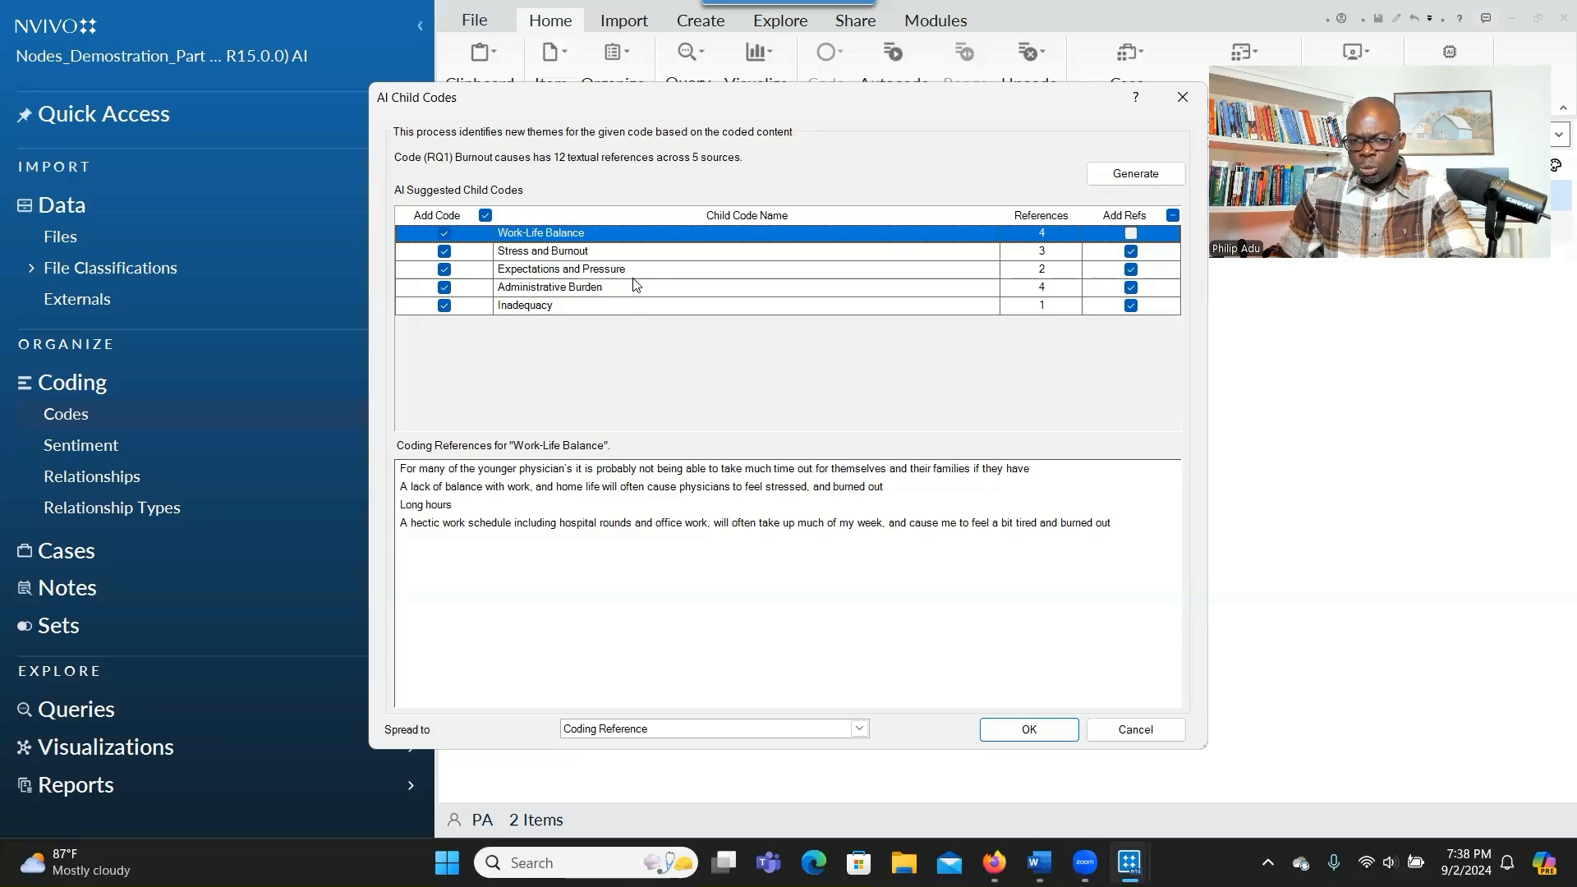
pyautogui.click(579, 257)
pyautogui.click(580, 275)
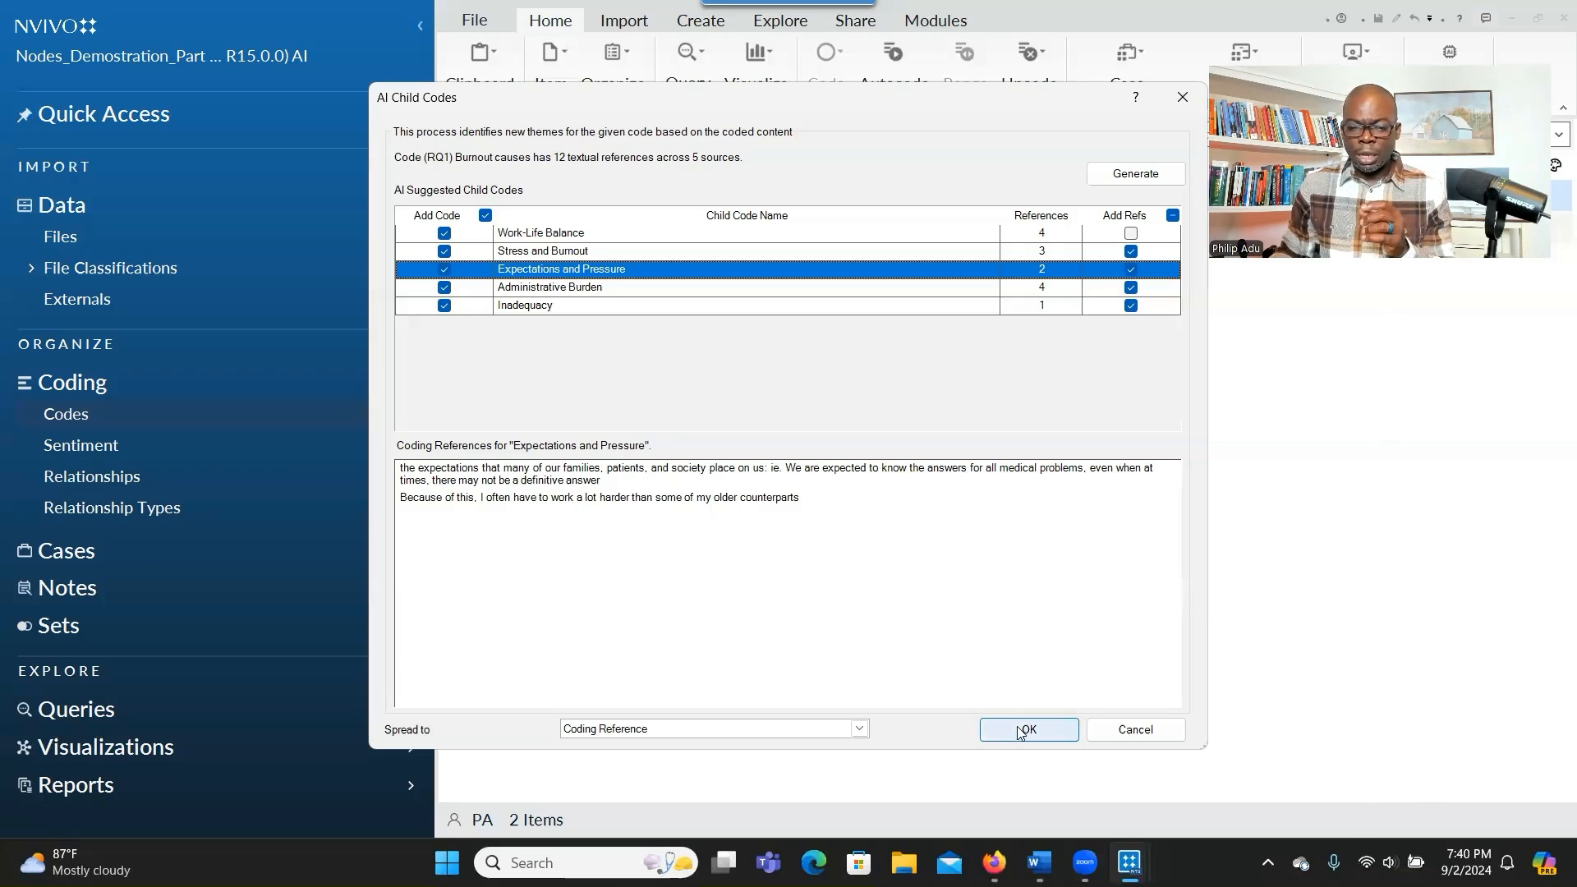
# Spread the coding to Coding Reference and add the selected AI child codes under "(RQ1) Burnout causes", displaying them in the code hierarchy.
pyautogui.click(859, 729)
pyautogui.click(860, 728)
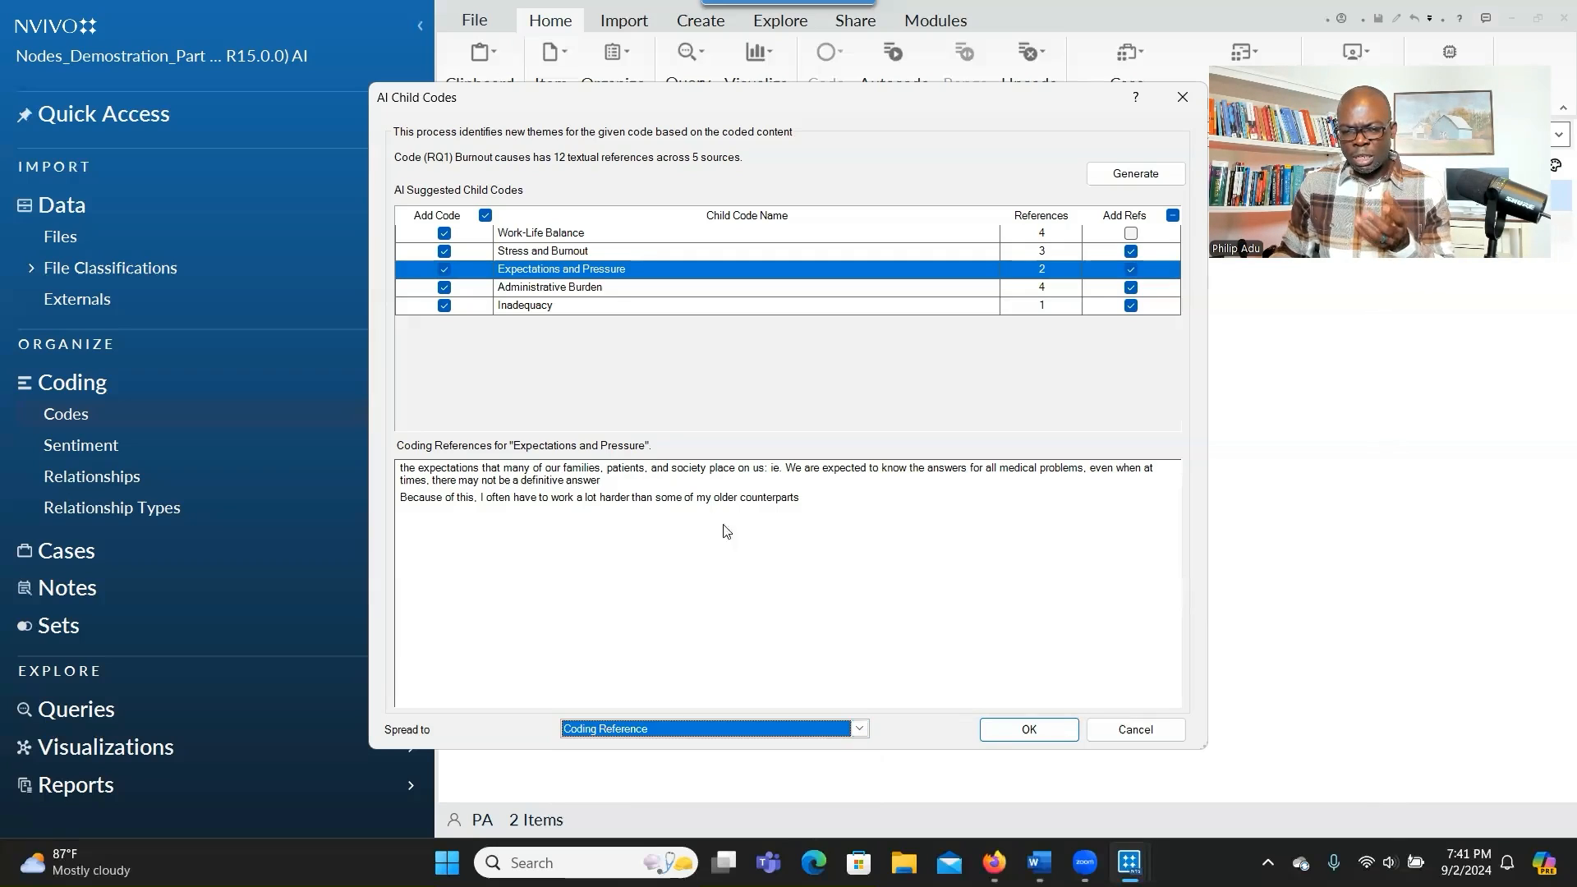
pyautogui.click(860, 729)
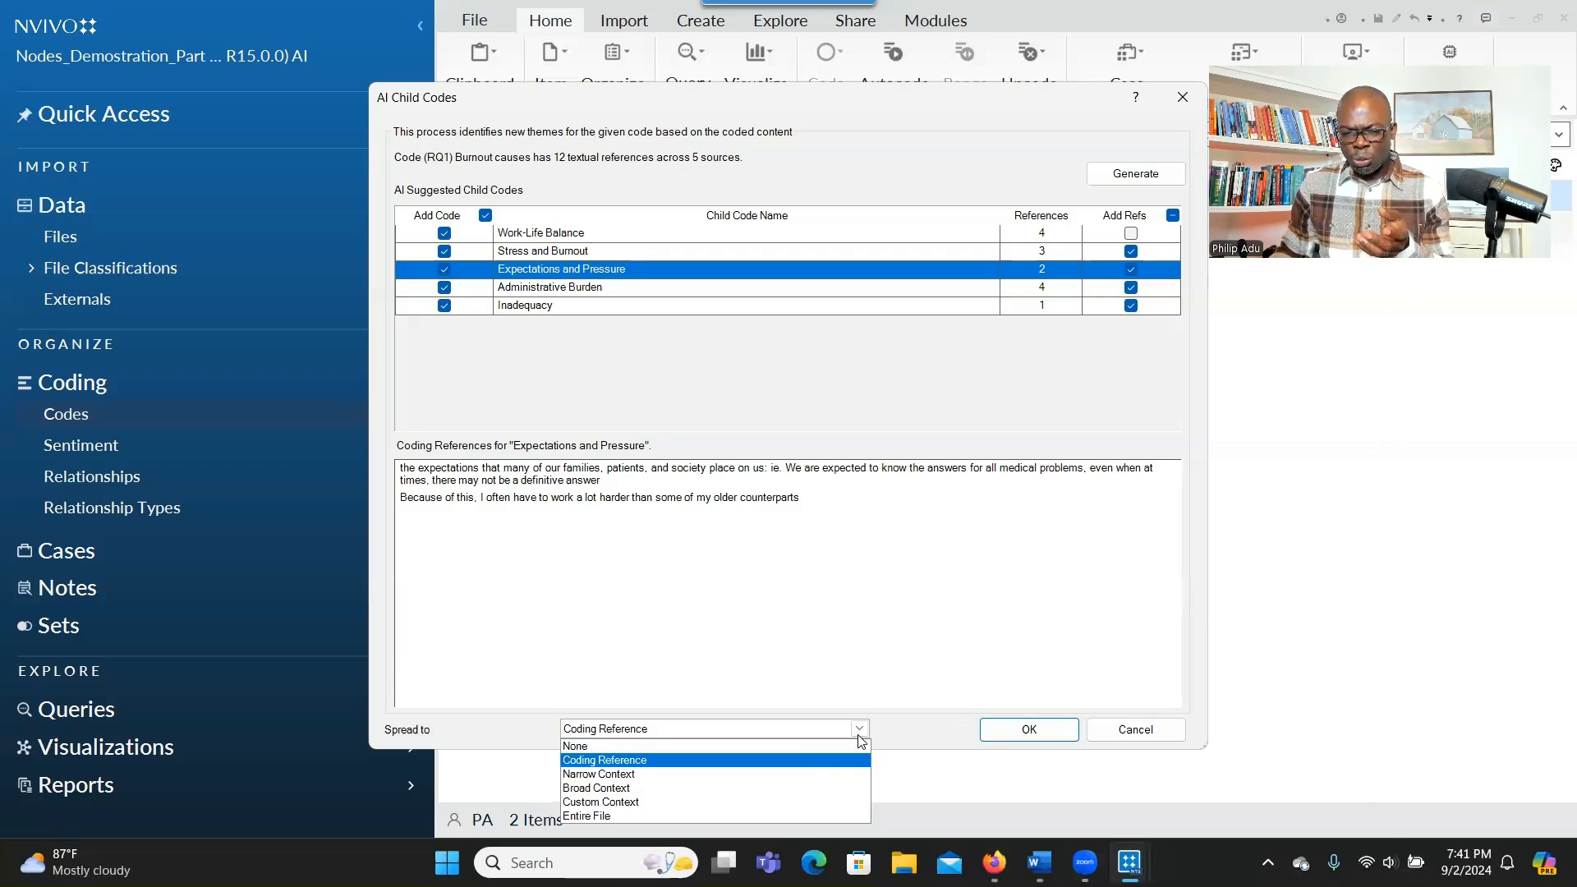
pyautogui.click(736, 761)
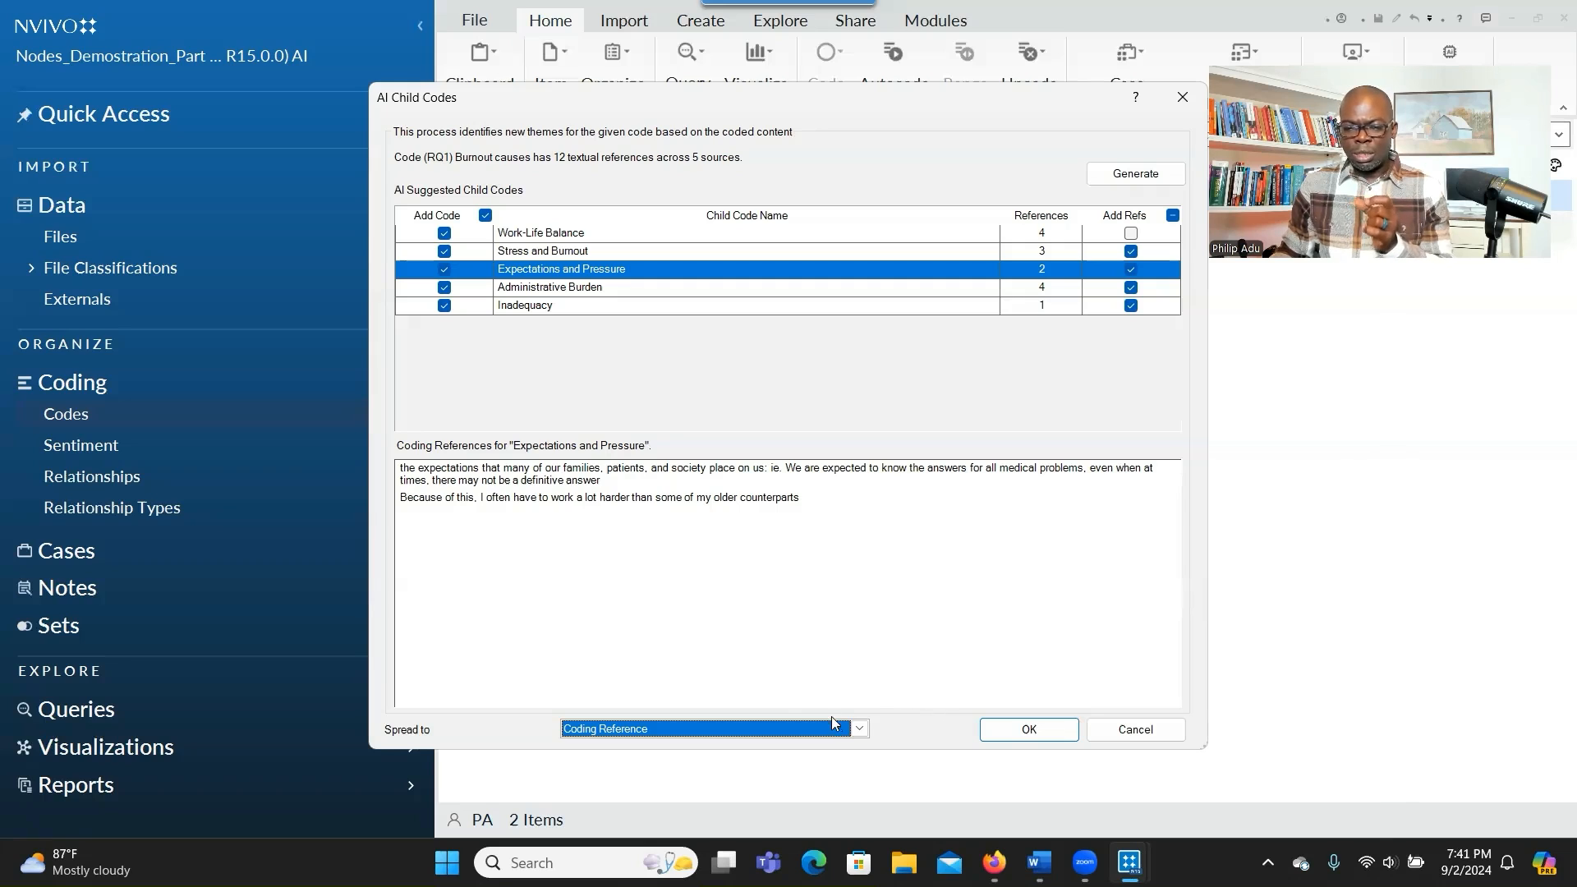
pyautogui.click(1000, 737)
pyautogui.click(450, 197)
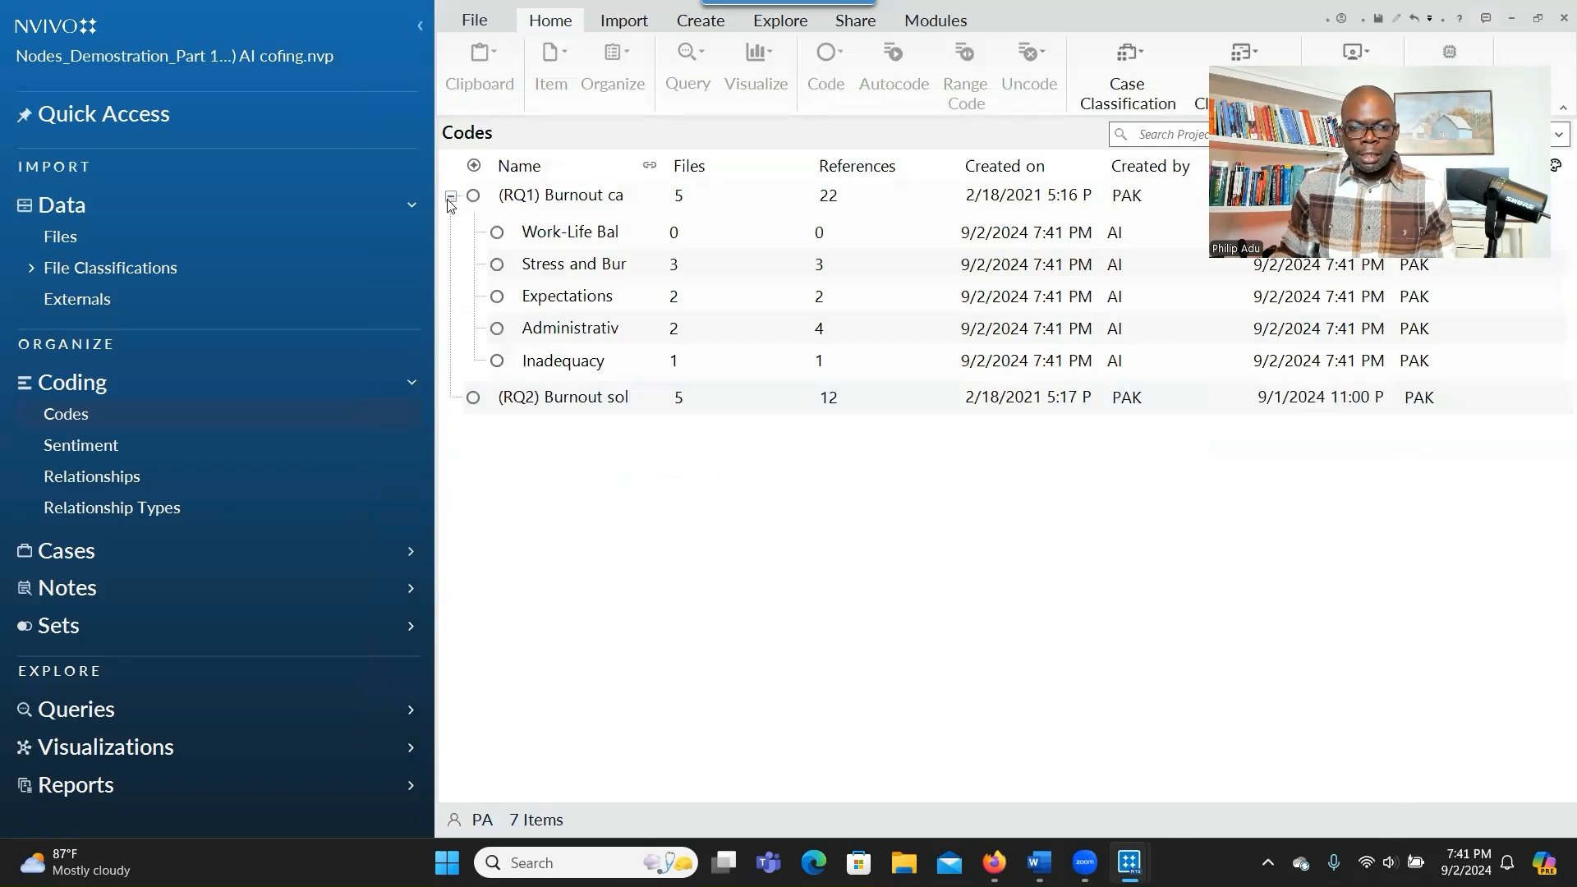
pyautogui.click(450, 203)
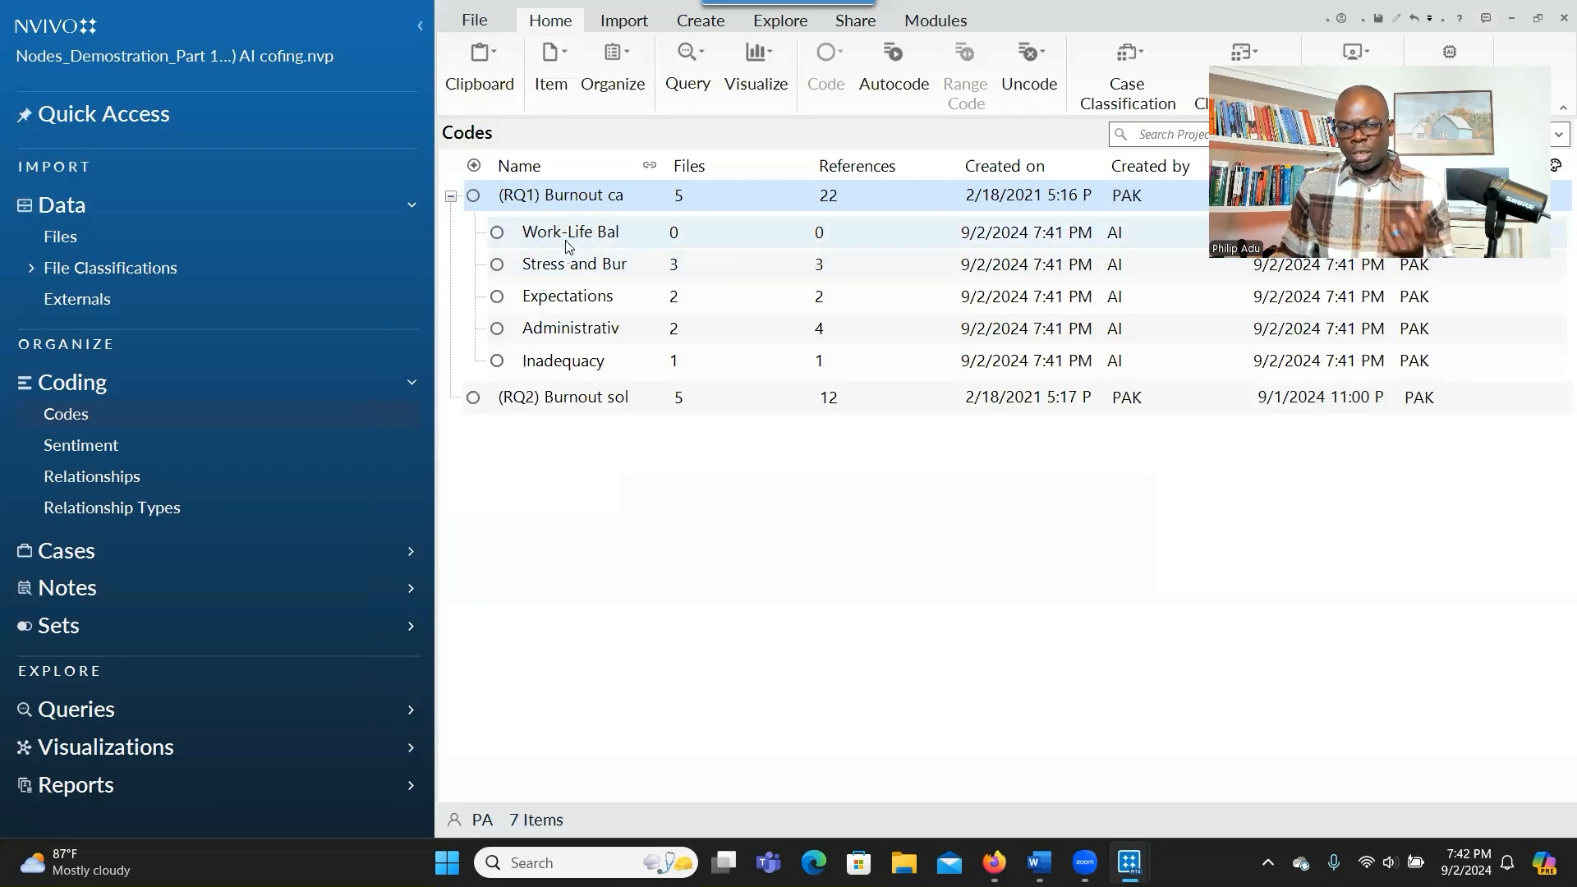
# Open P1 beside the Codes list and code its phrase "for those that are working parents" to the Work-Life Balance child code.
pyautogui.click(160, 237)
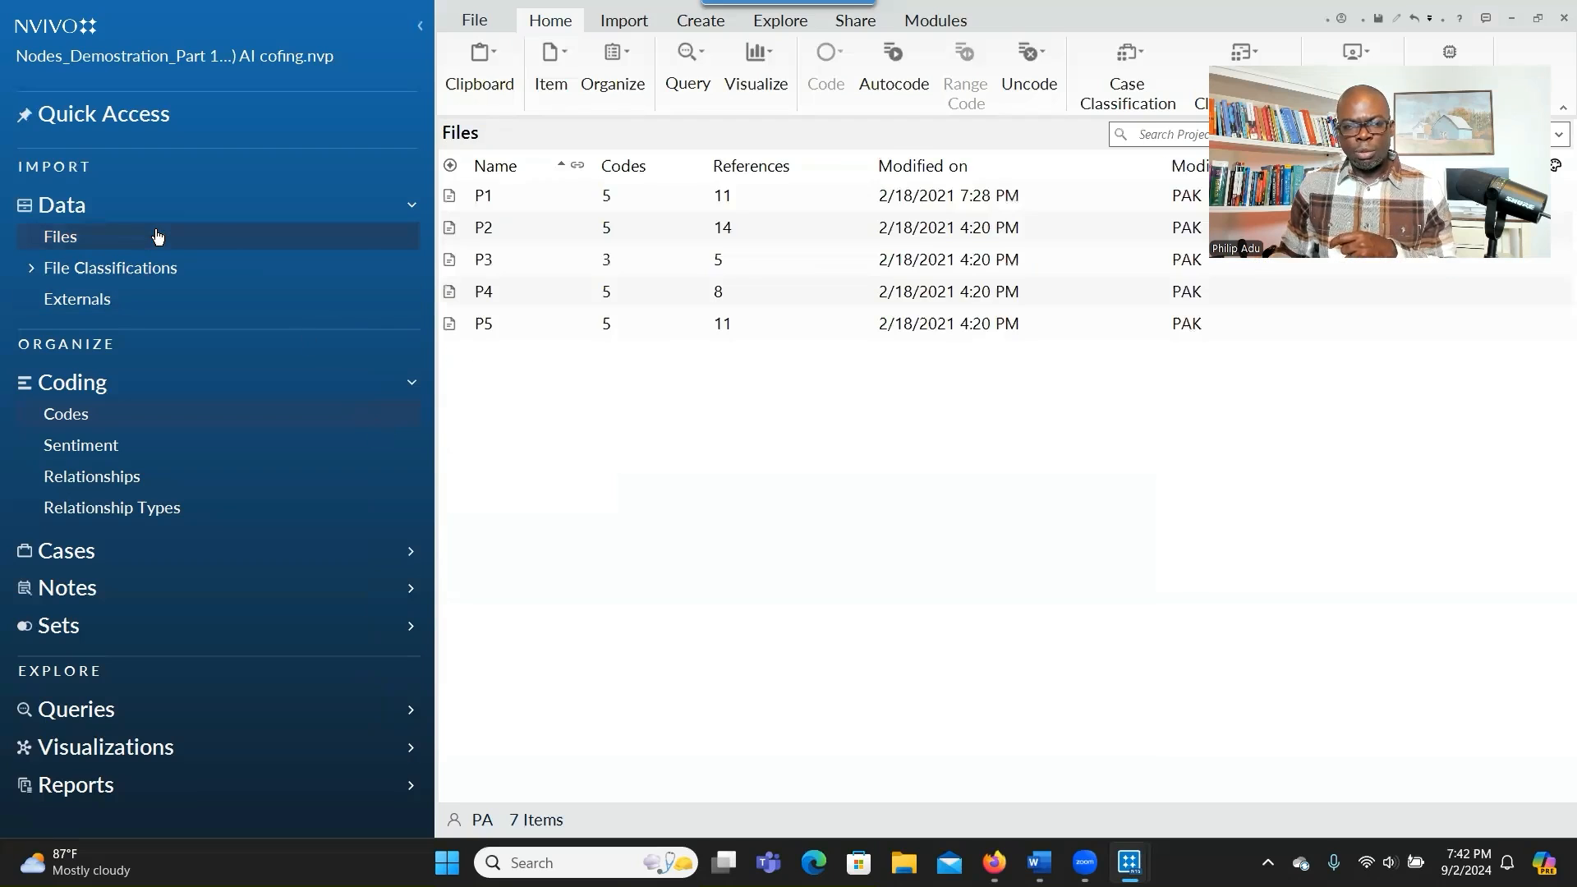
pyautogui.click(129, 423)
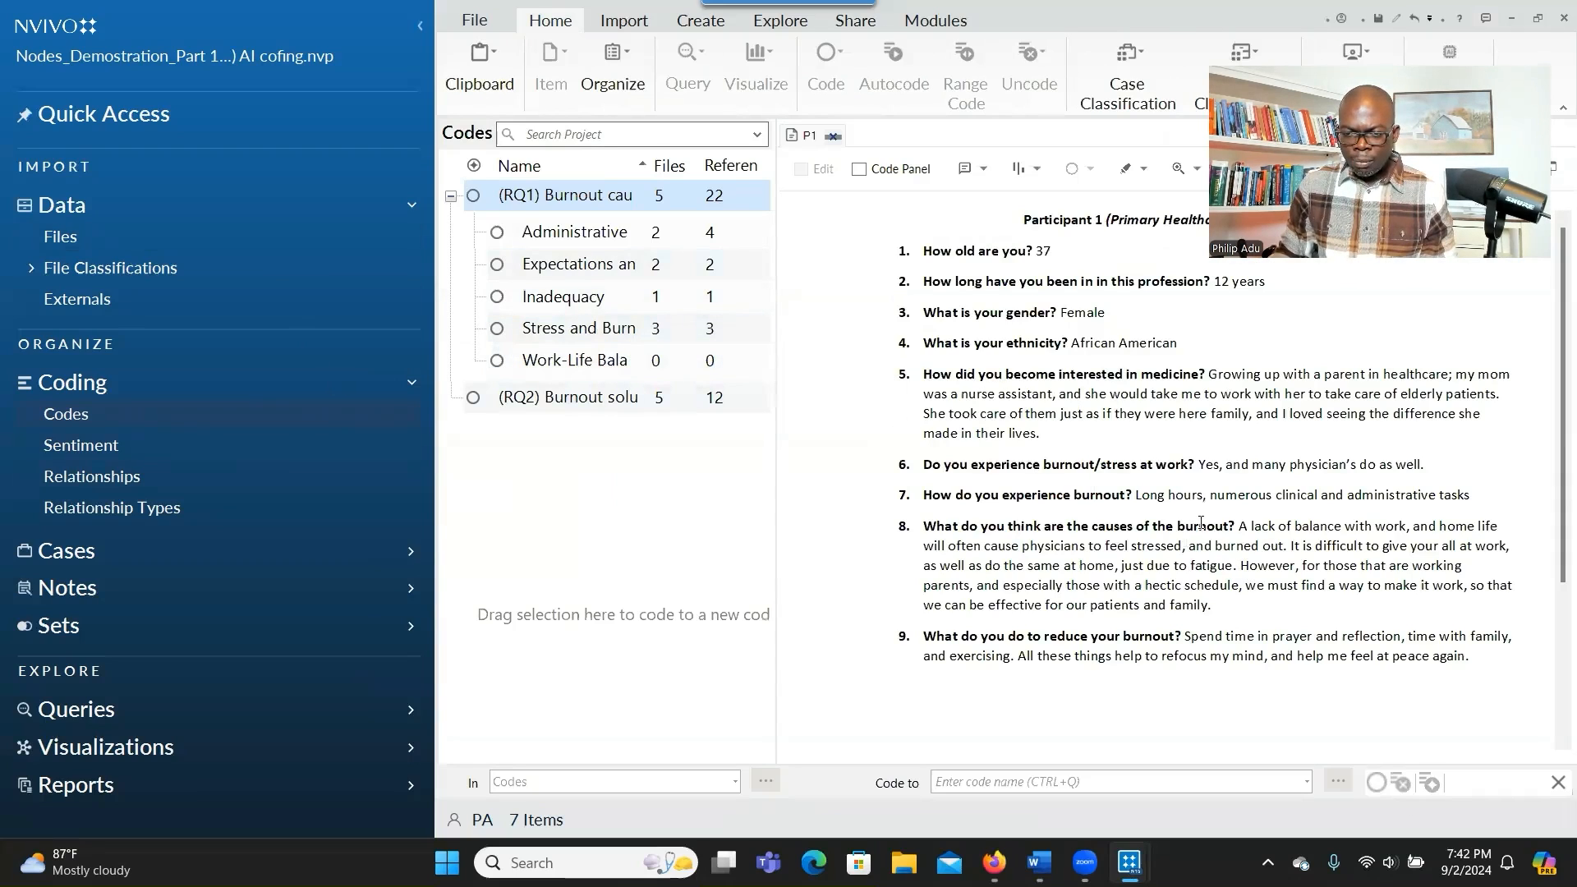
pyautogui.moveTo(1303, 565); pyautogui.dragTo(970, 592)
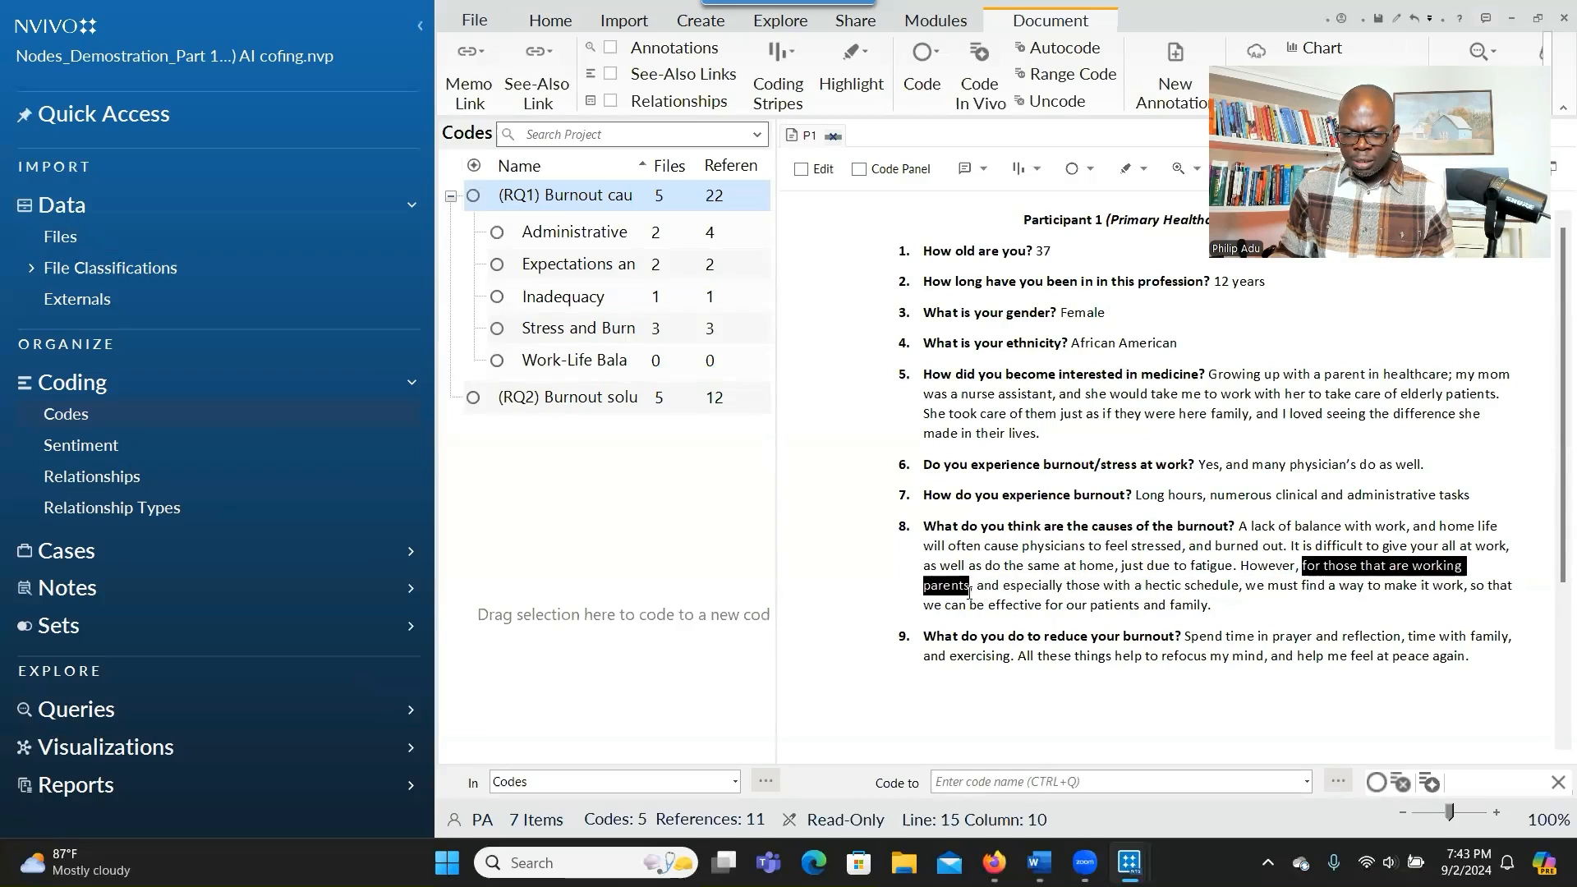
pyautogui.moveTo(1338, 567); pyautogui.dragTo(718, 361)
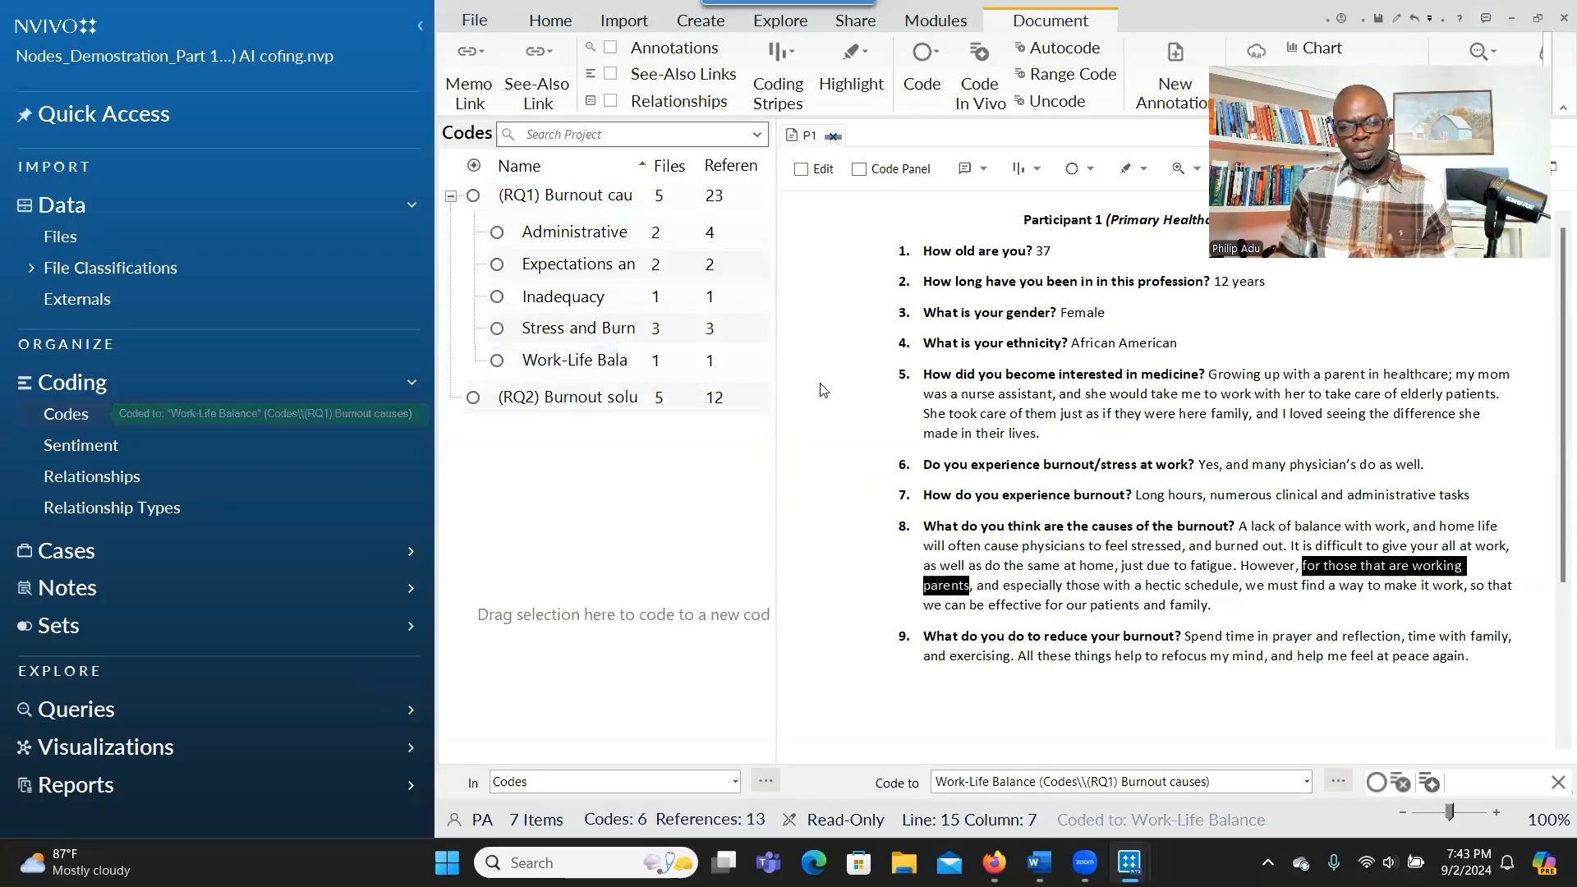
# Rename the Work-Life Balance child code as "Work-Life inbalance" in its code properties.
pyautogui.rightClick(529, 363)
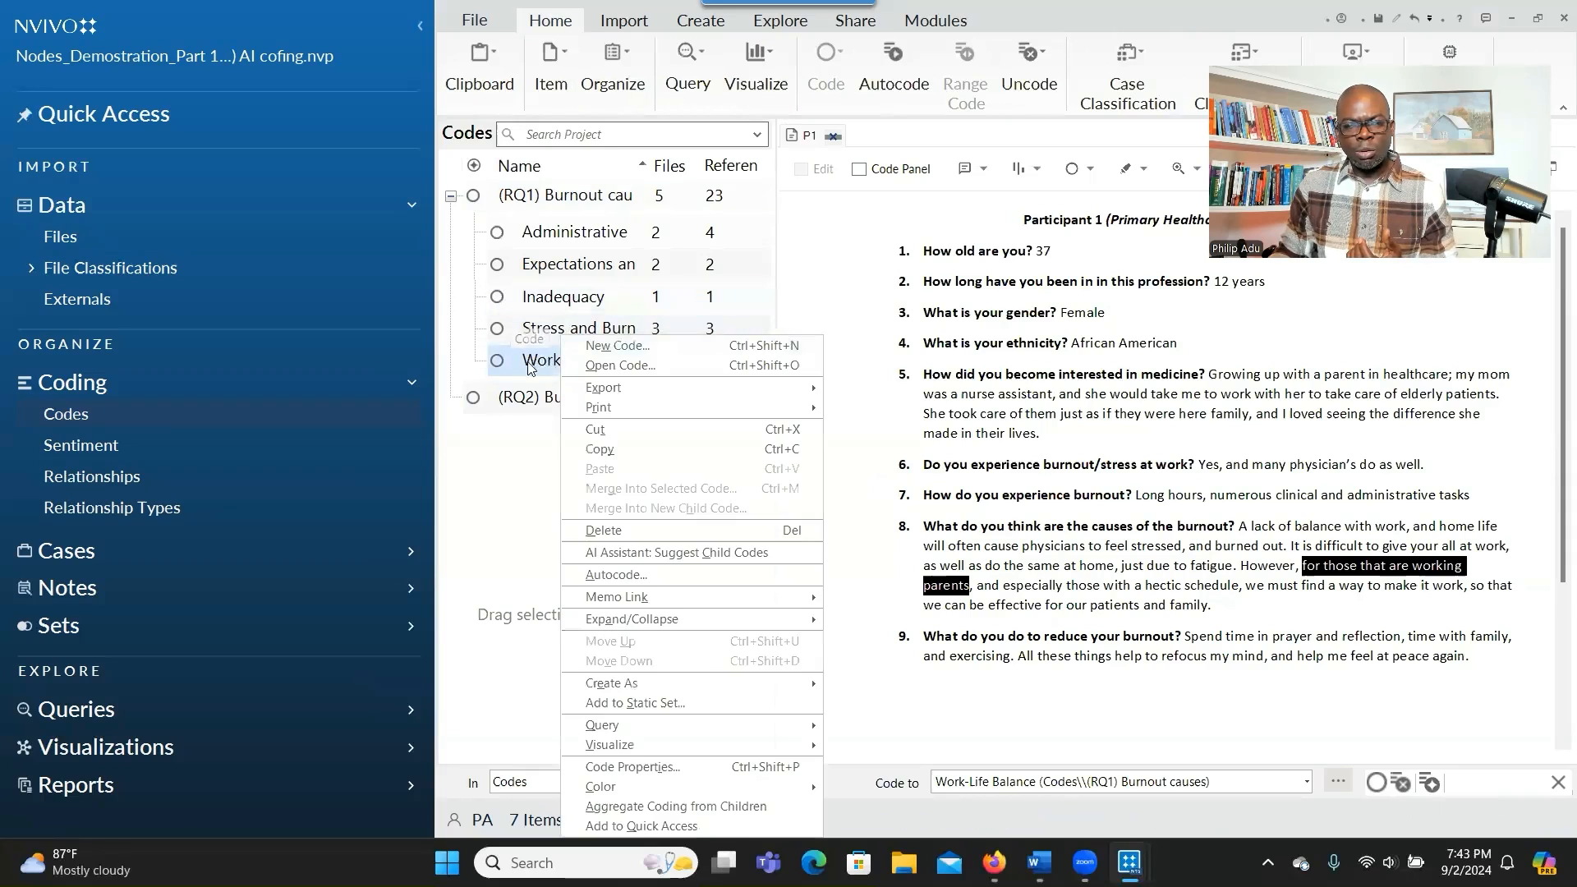
pyautogui.click(682, 282)
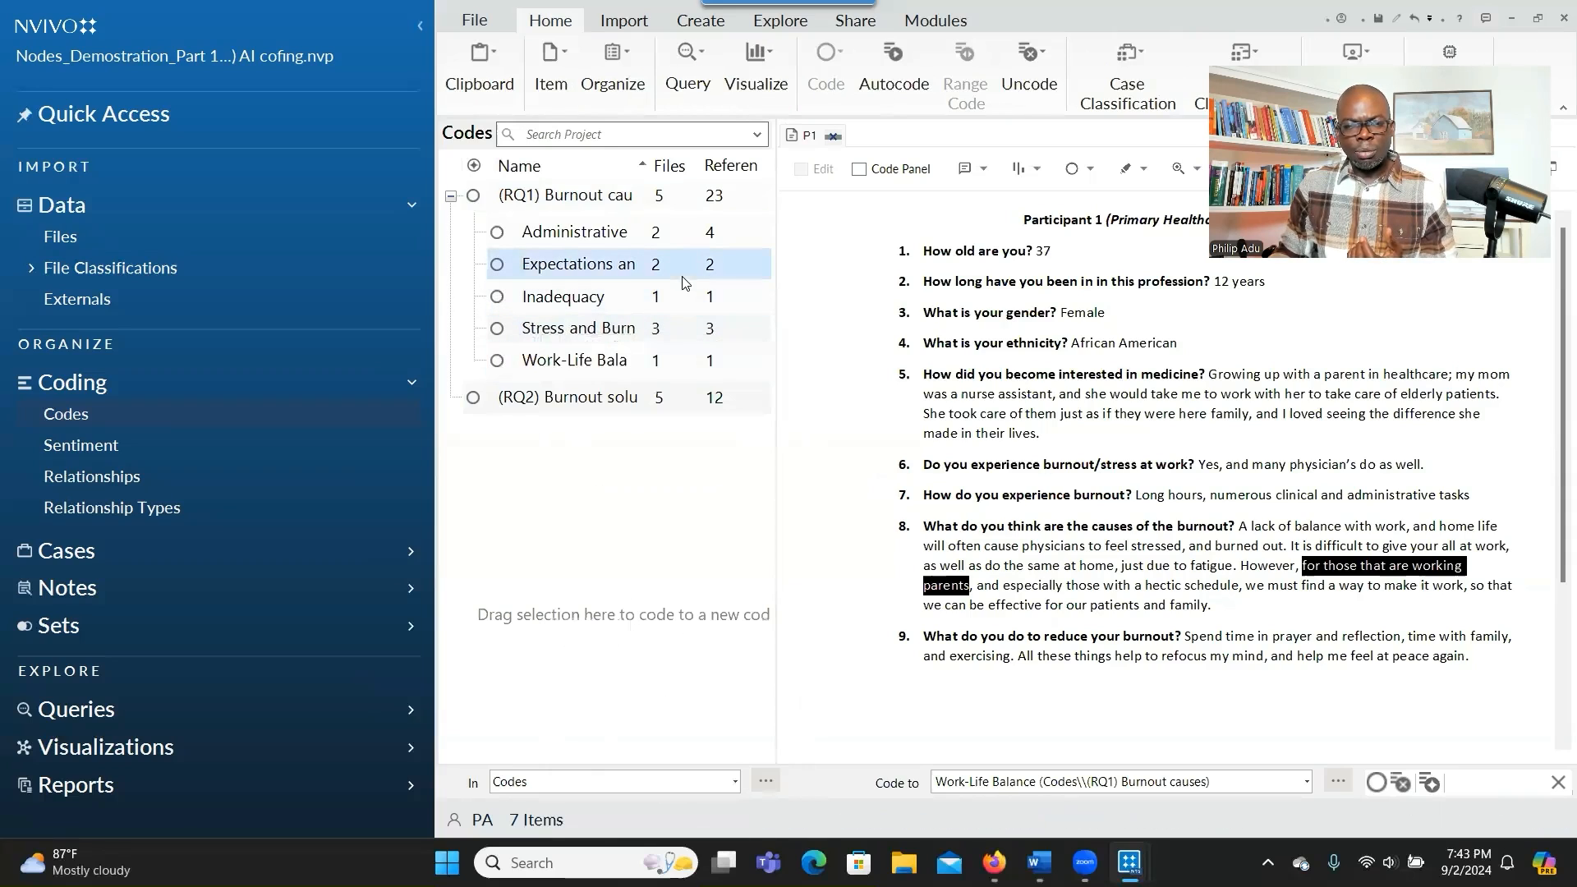
pyautogui.rightClick(575, 366)
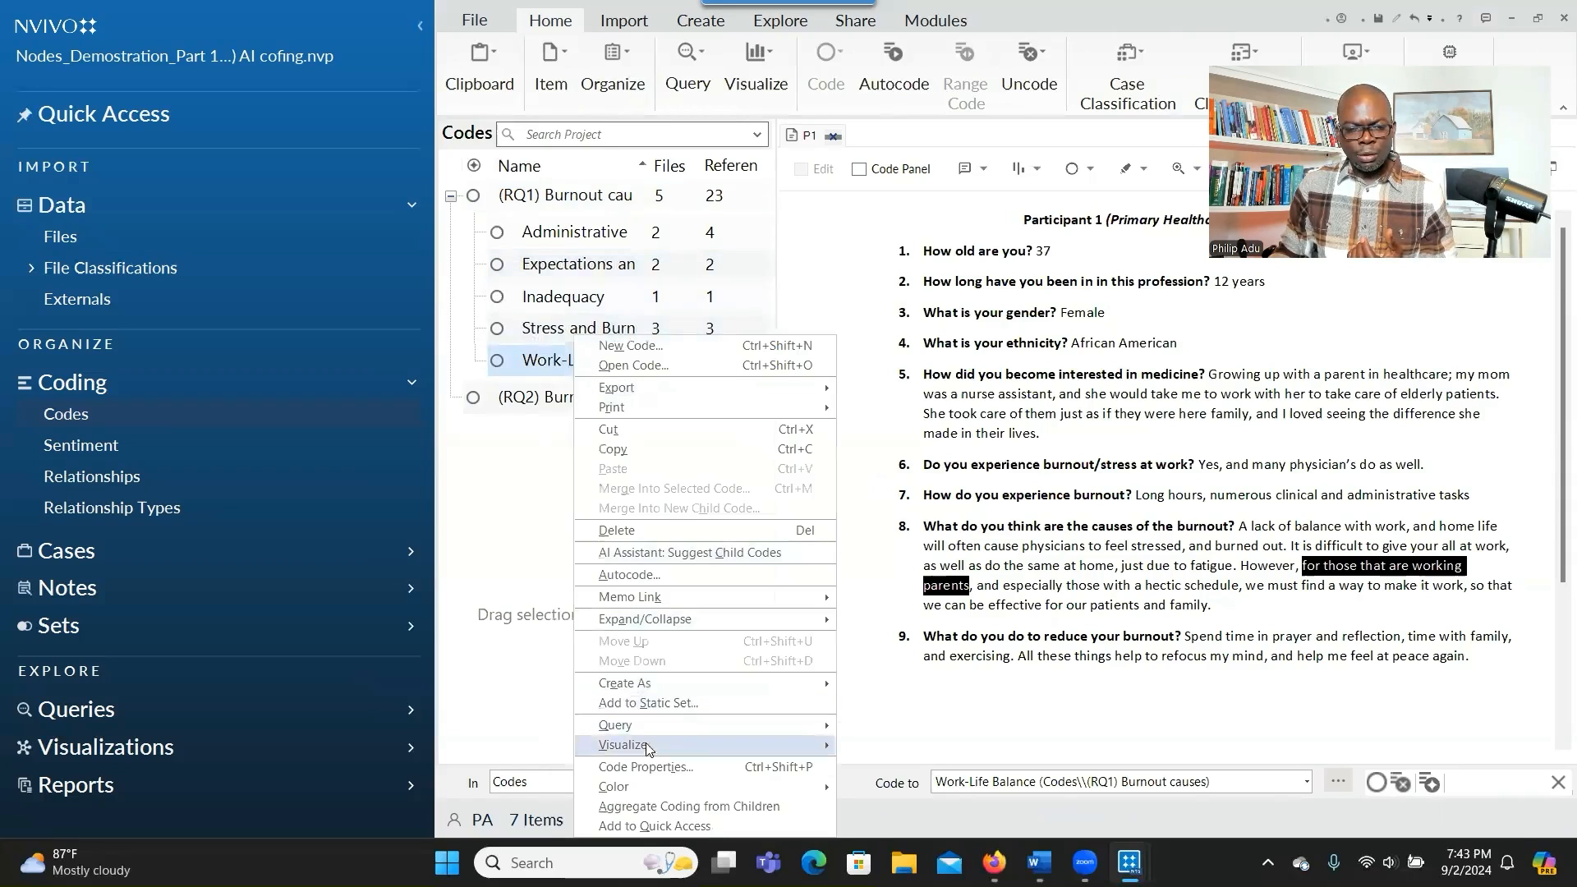
pyautogui.click(653, 767)
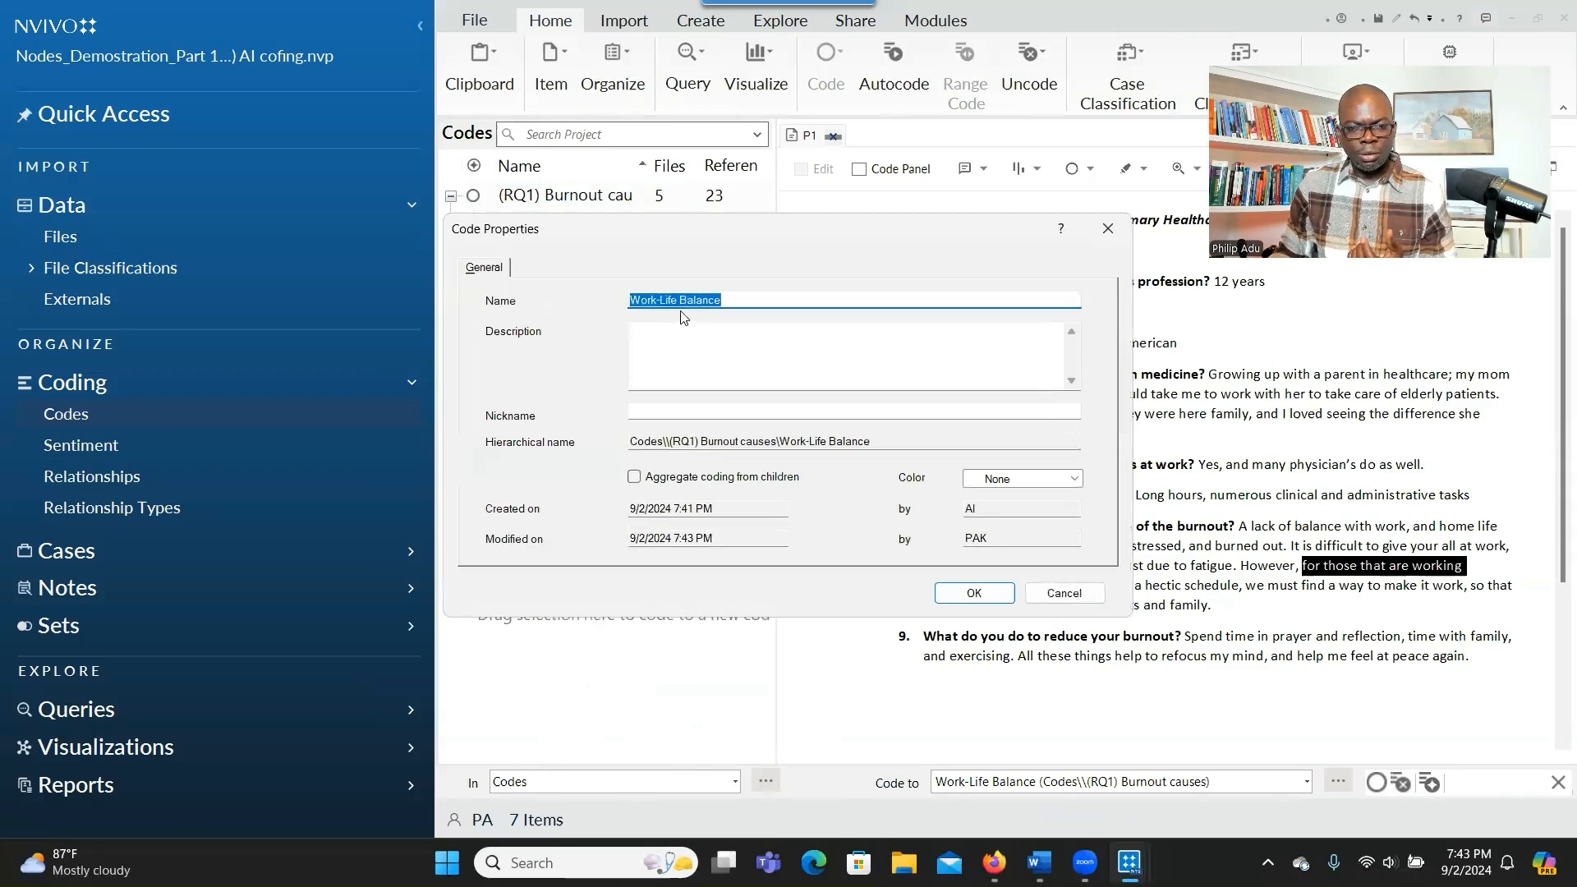
pyautogui.click(683, 299)
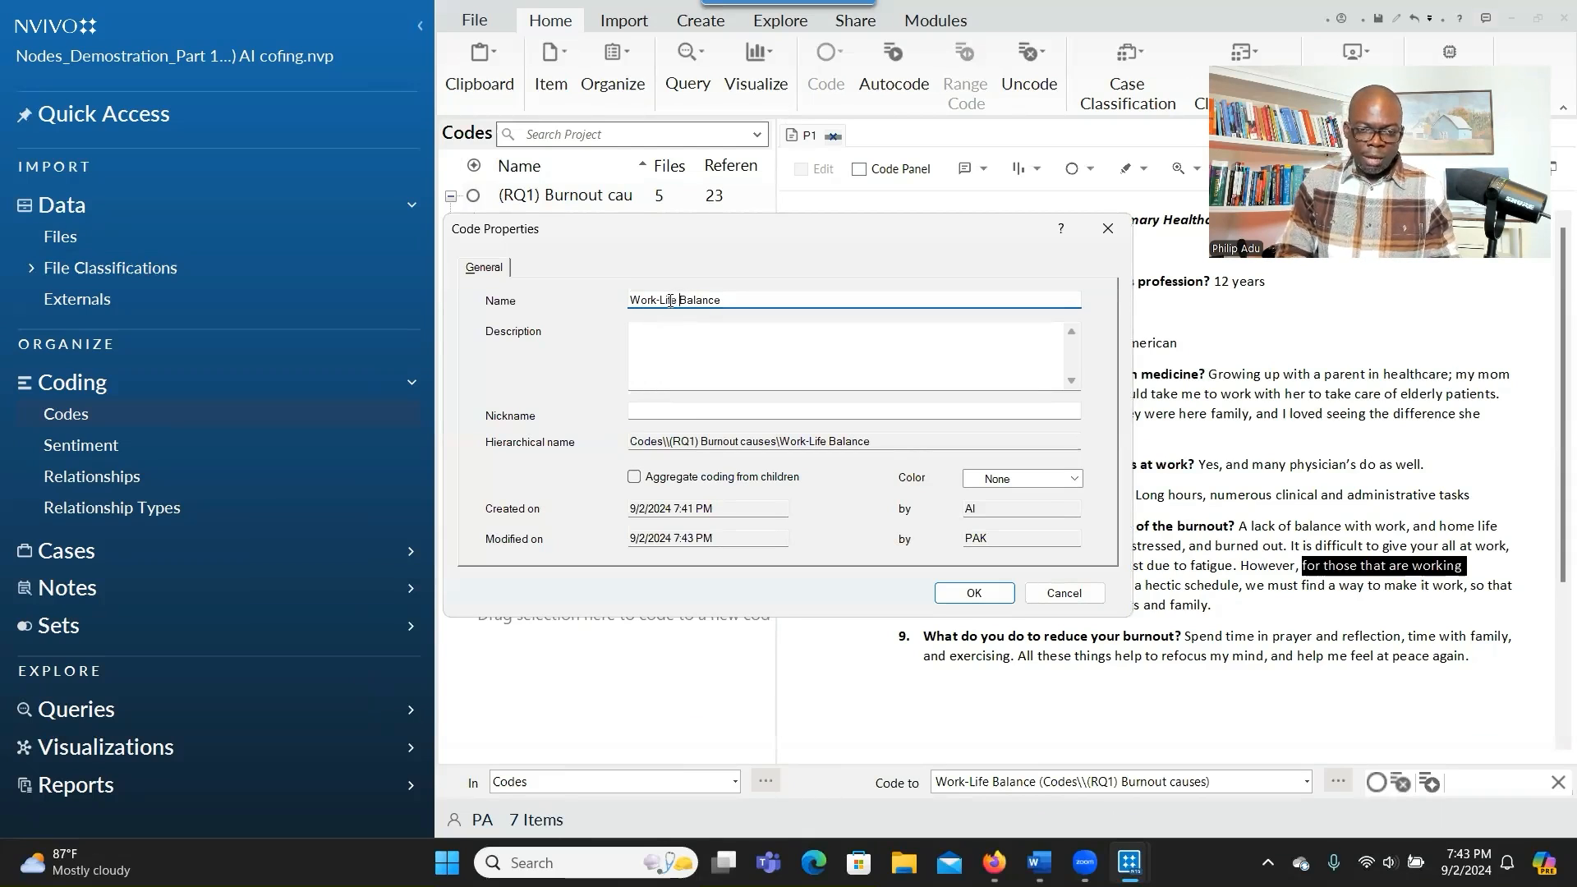
pyautogui.write('i')
pyautogui.write('n')
pyautogui.press('Delete')
pyautogui.write('b')
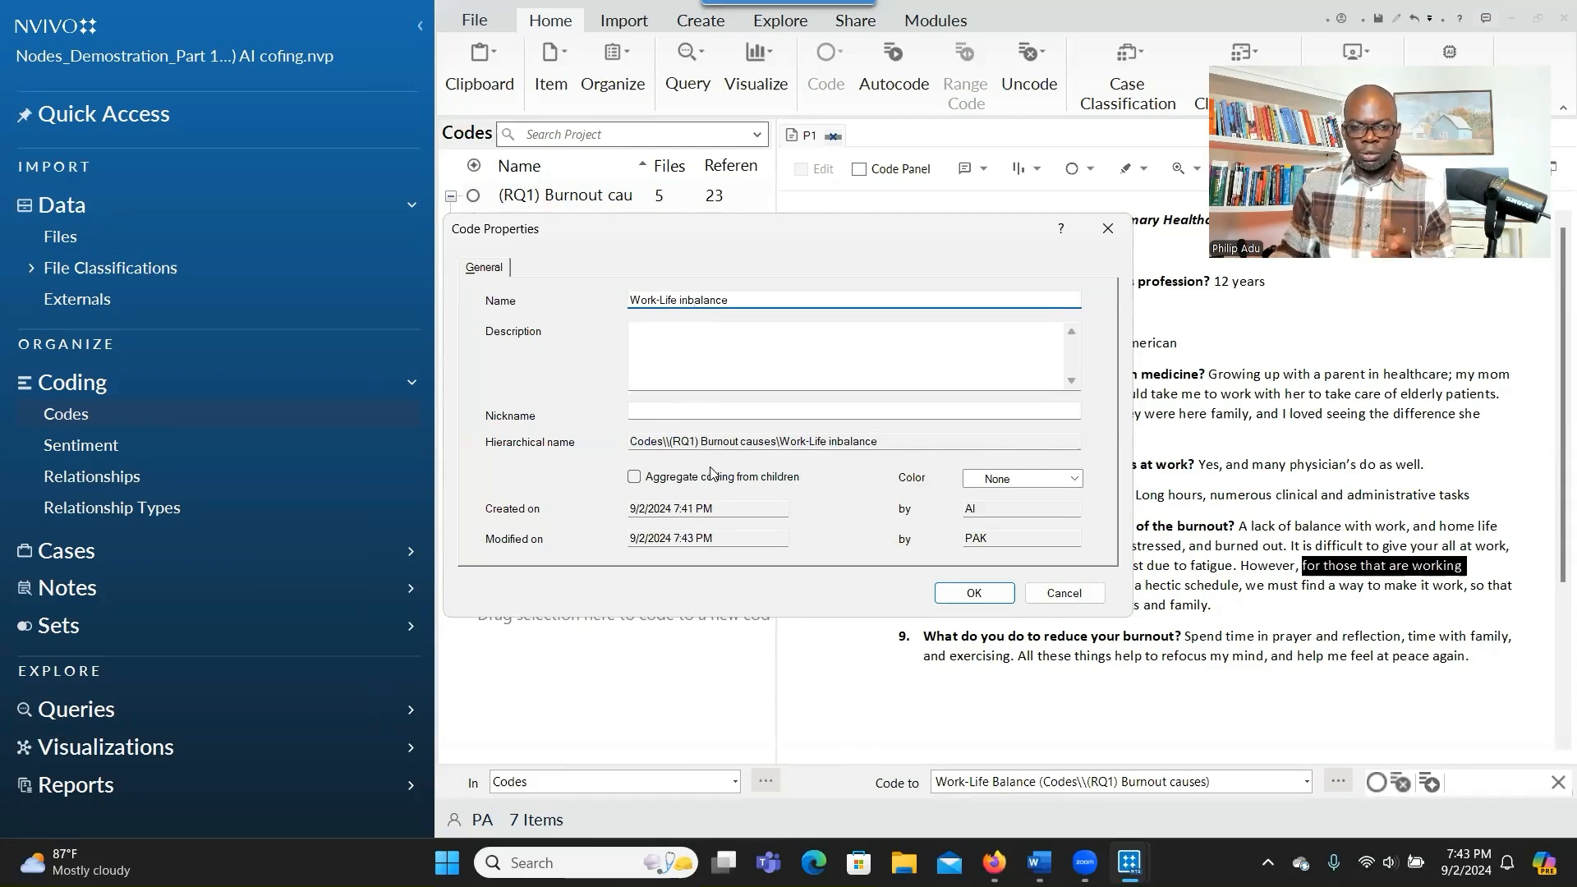
pyautogui.click(957, 593)
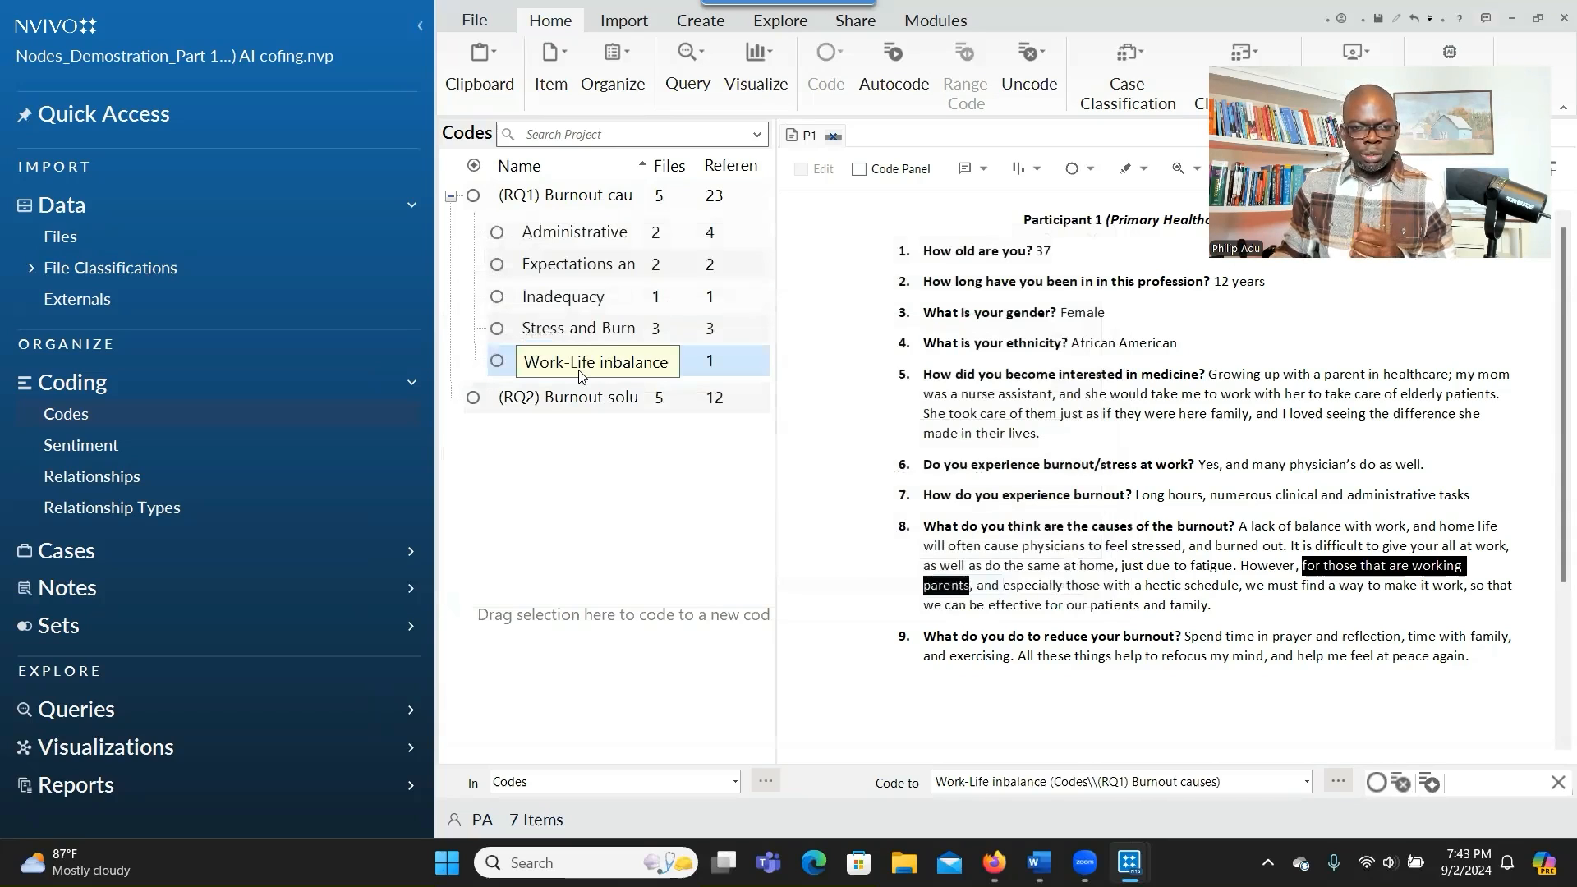
# Rename the Inadequacy child code as "Having the sense of Inadequacy" in its code properties.
pyautogui.rightClick(573, 302)
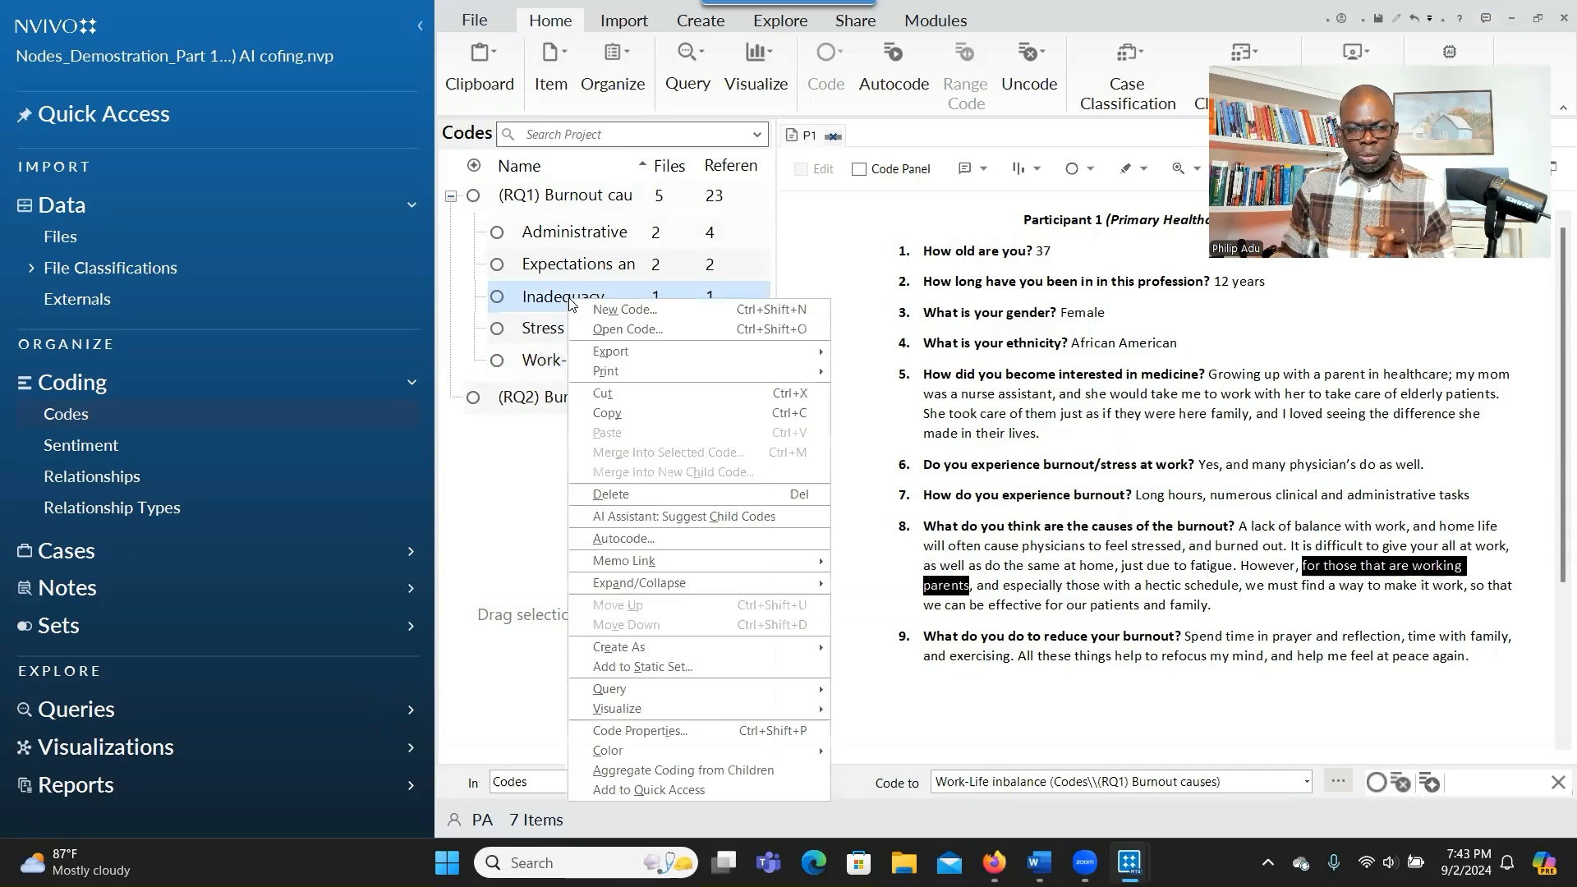
pyautogui.click(662, 731)
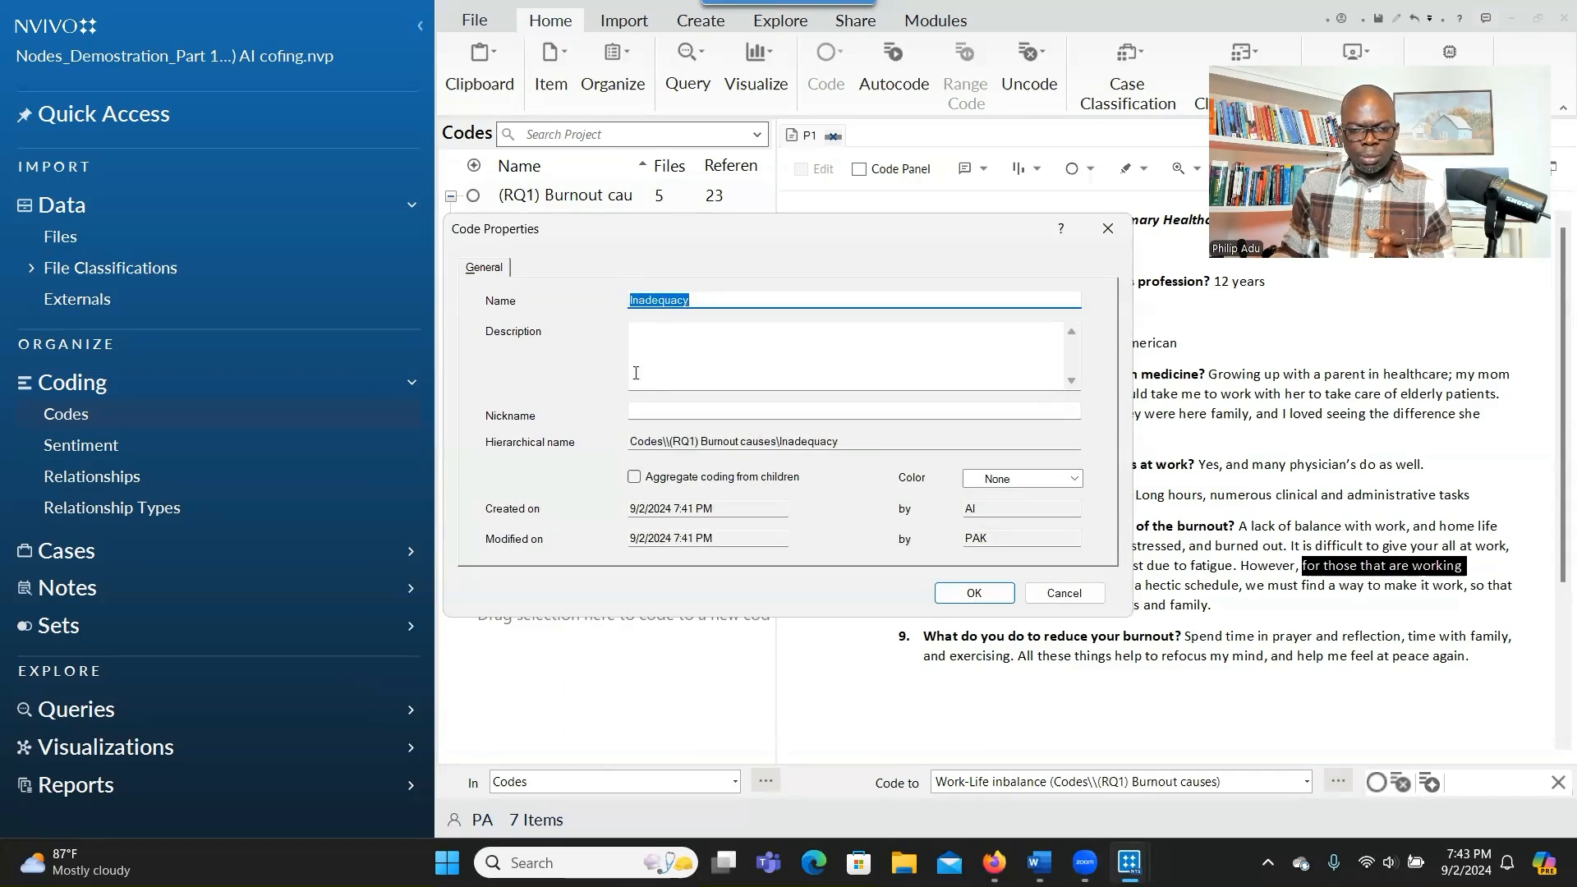
pyautogui.click(634, 304)
pyautogui.write('Having the sen')
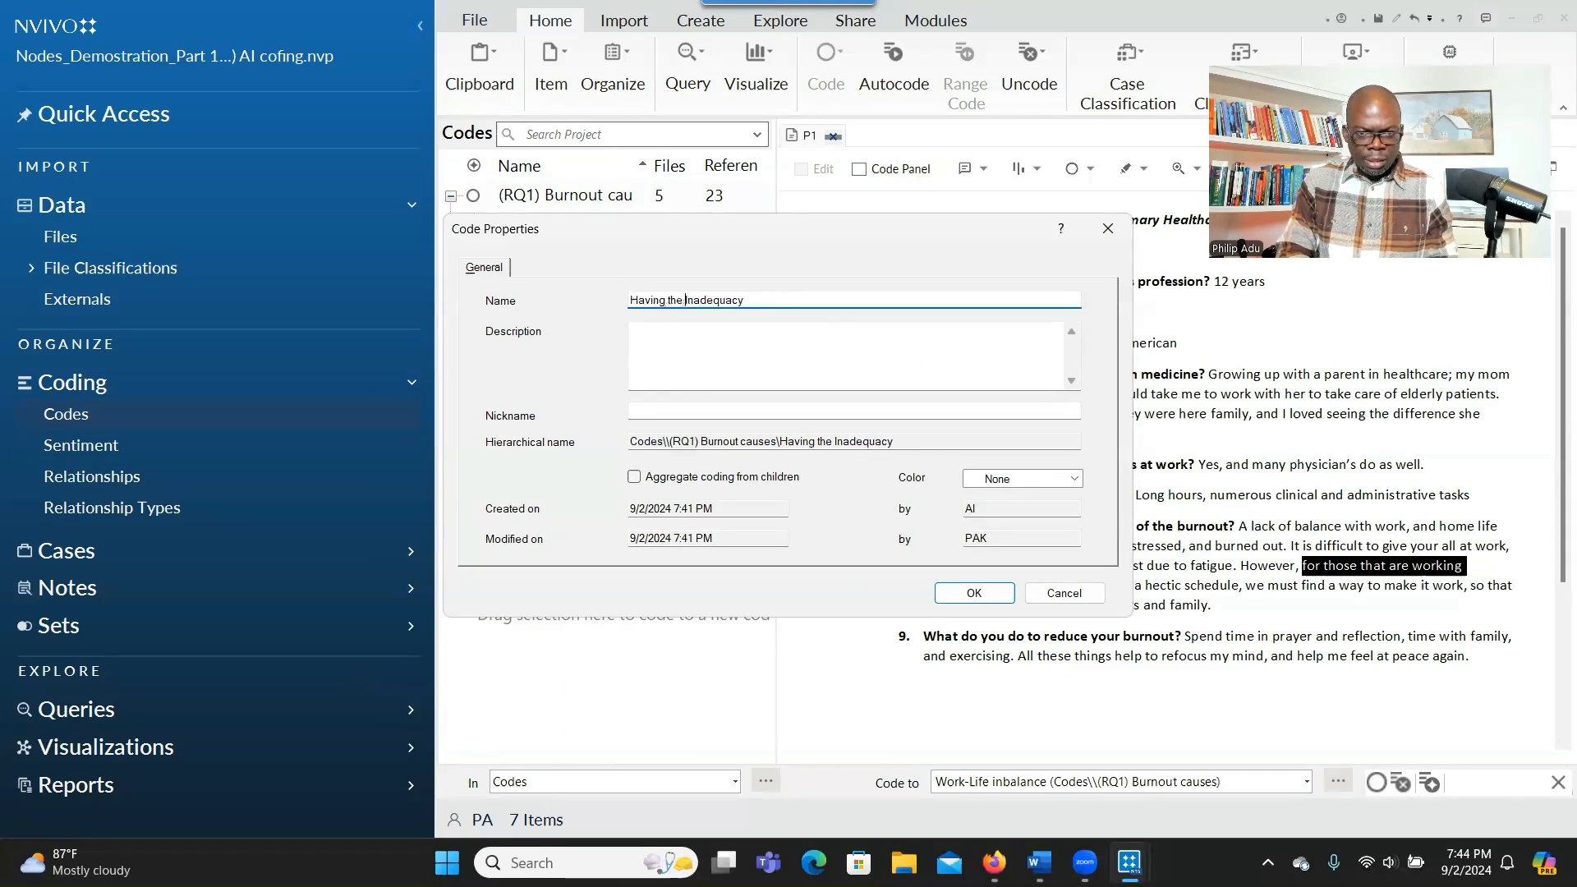
pyautogui.write('se of')
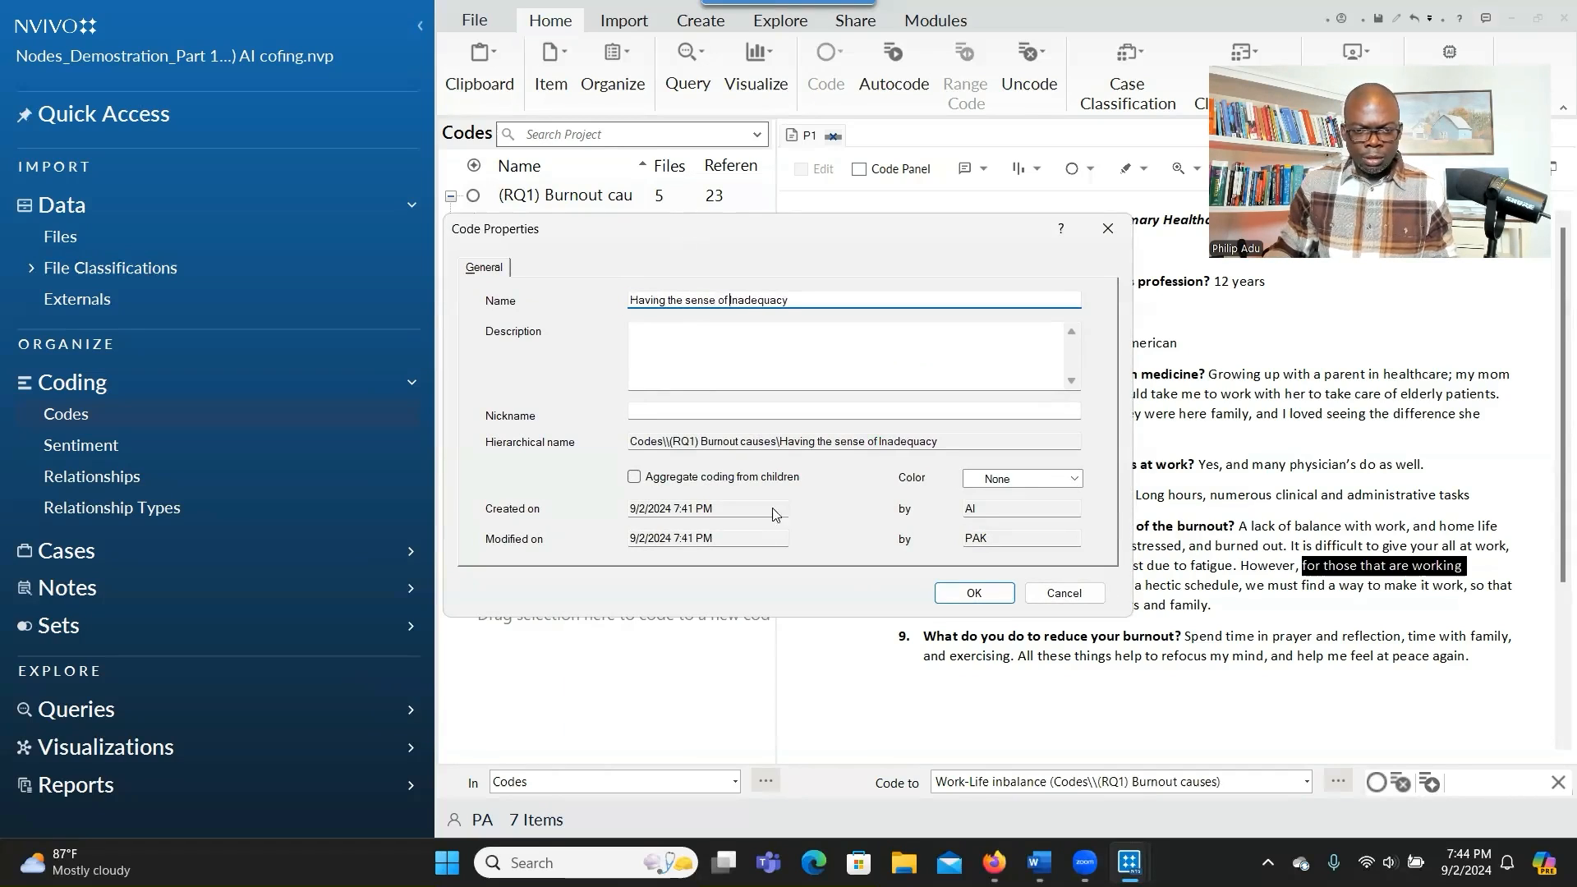
pyautogui.click(958, 592)
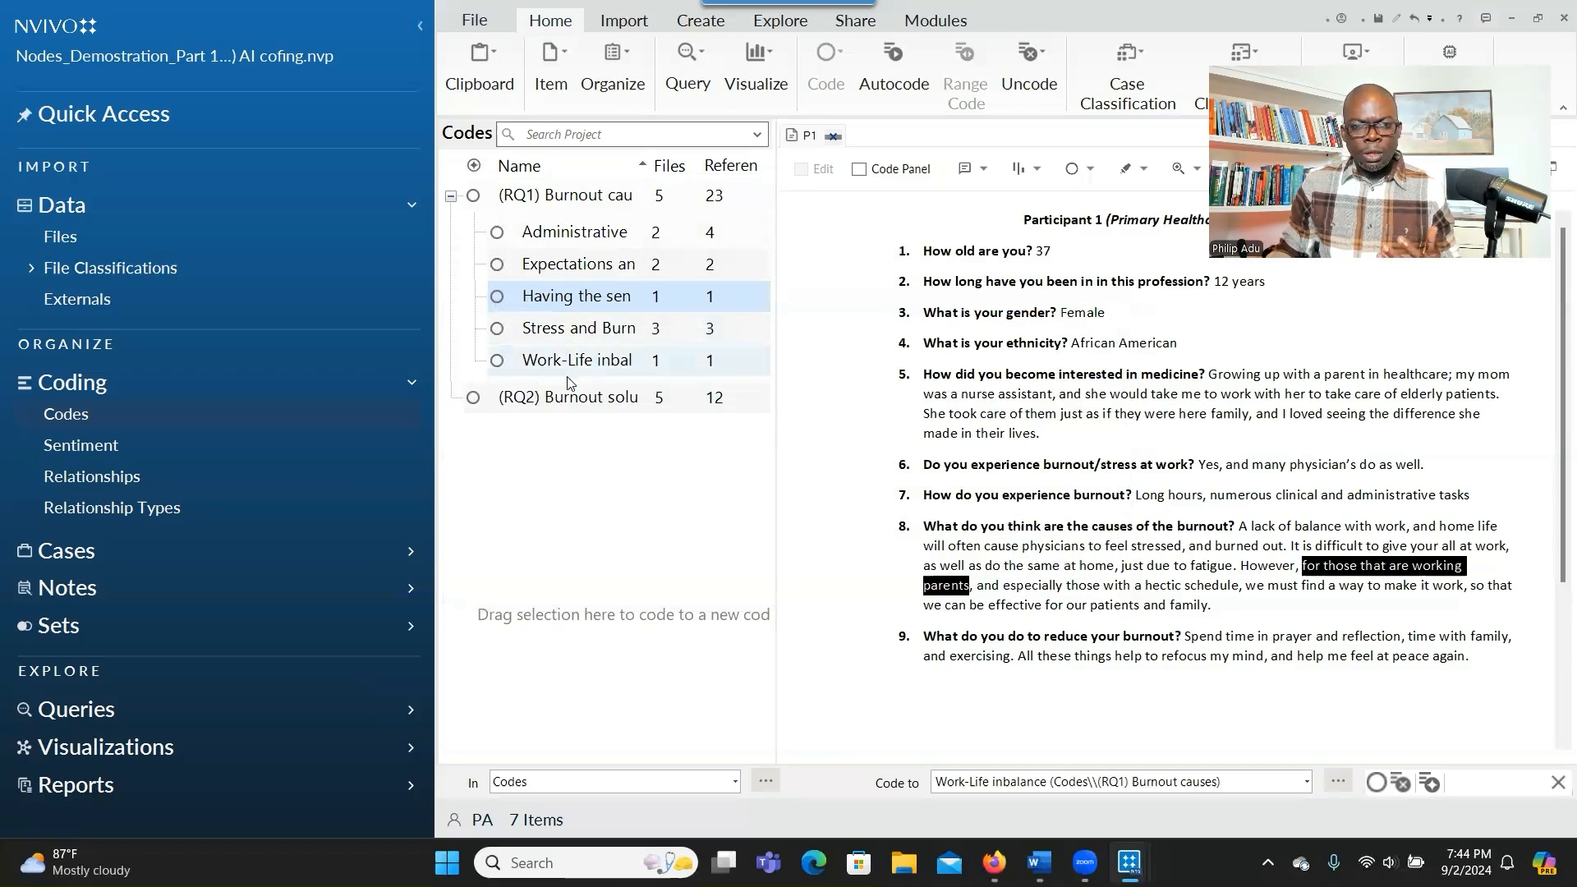
# Generate AI child code suggestions for "(RQ2) Burnout solutions" and review the coding references behind suggestions such as Family Time and Lifelong Learning.
pyautogui.rightClick(616, 402)
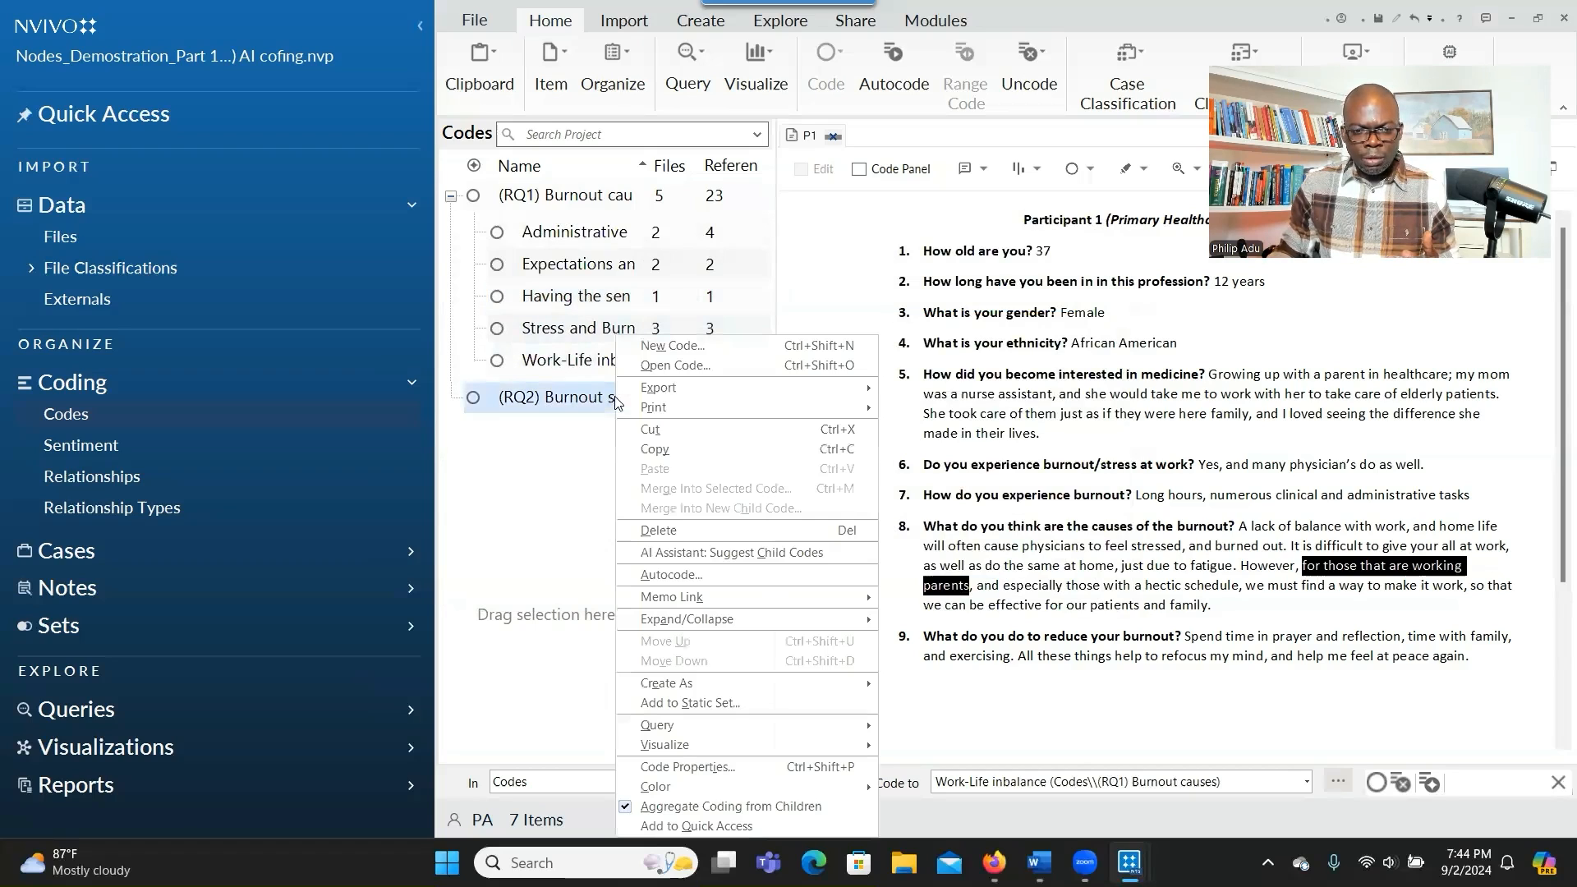
pyautogui.click(693, 553)
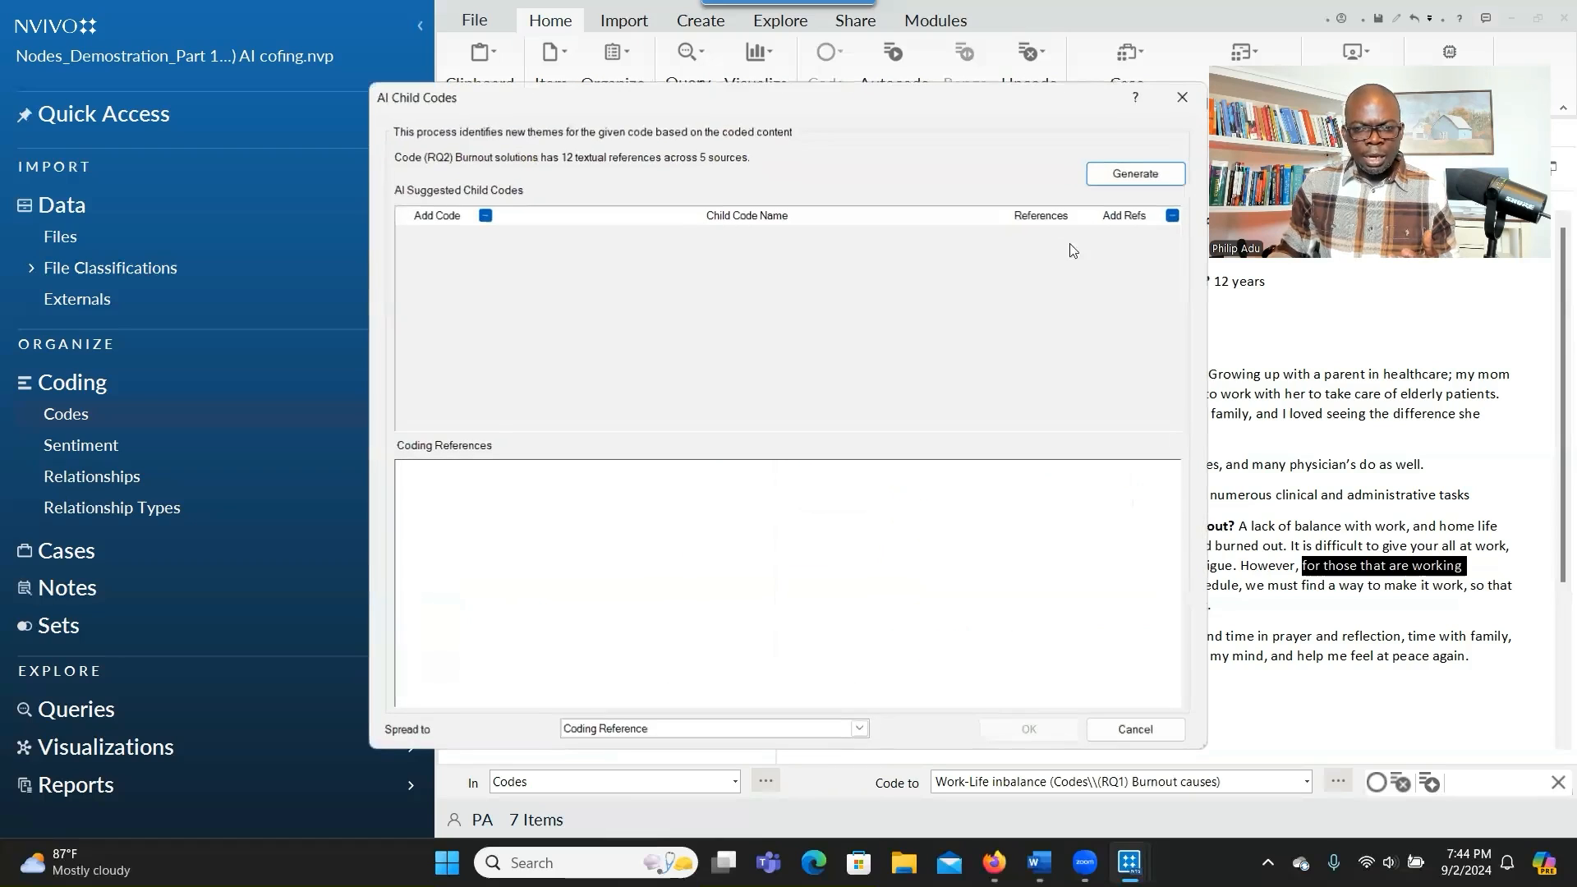
pyautogui.click(1127, 174)
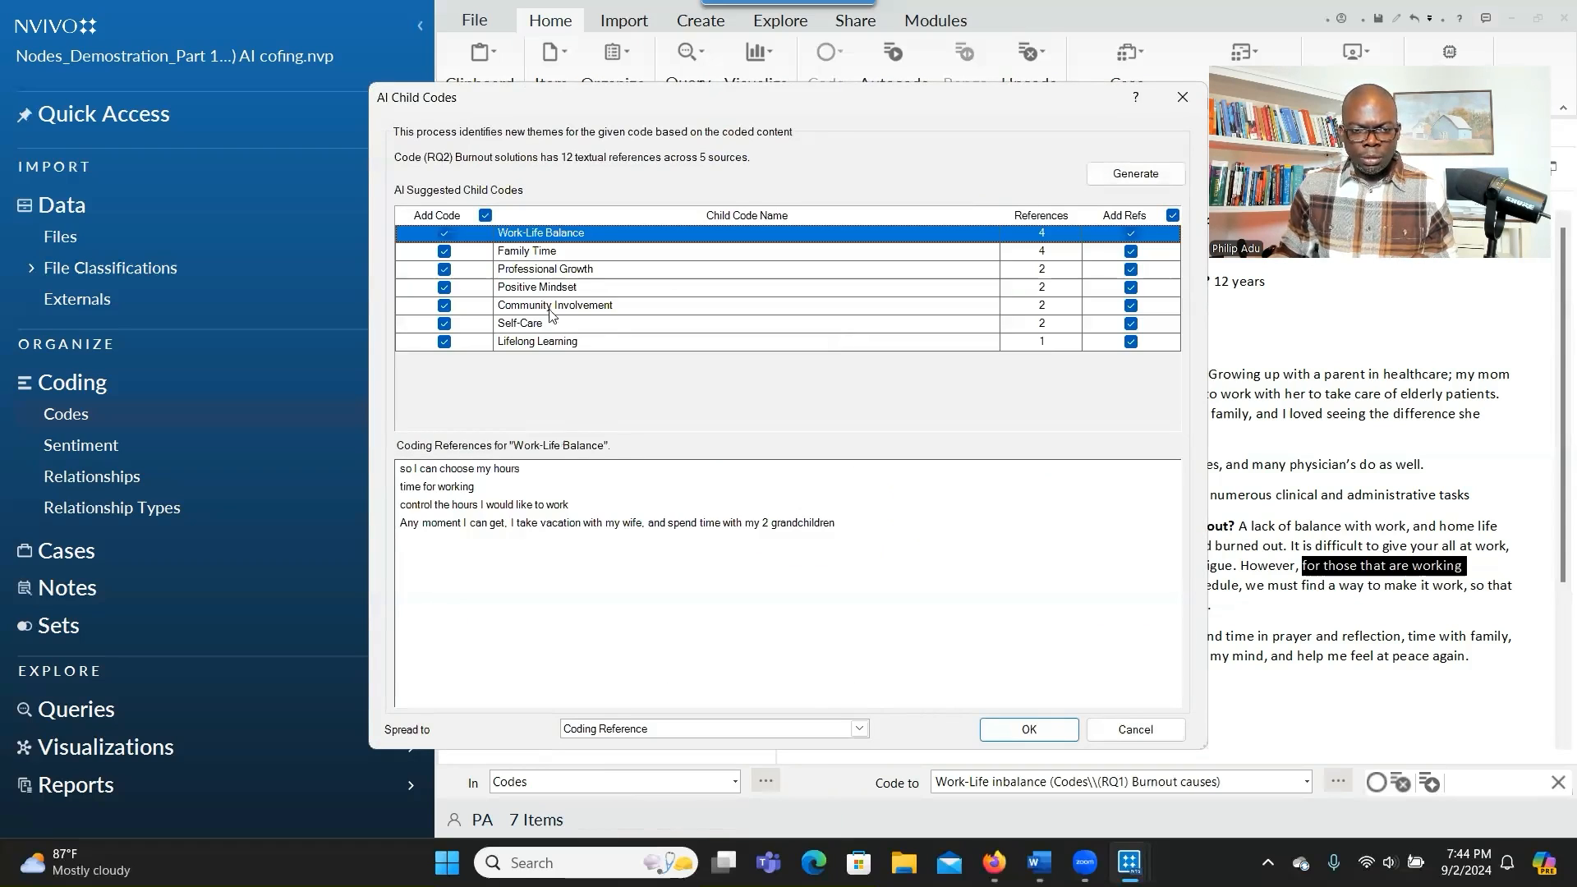
pyautogui.click(549, 309)
pyautogui.click(565, 271)
pyautogui.click(567, 237)
pyautogui.click(568, 254)
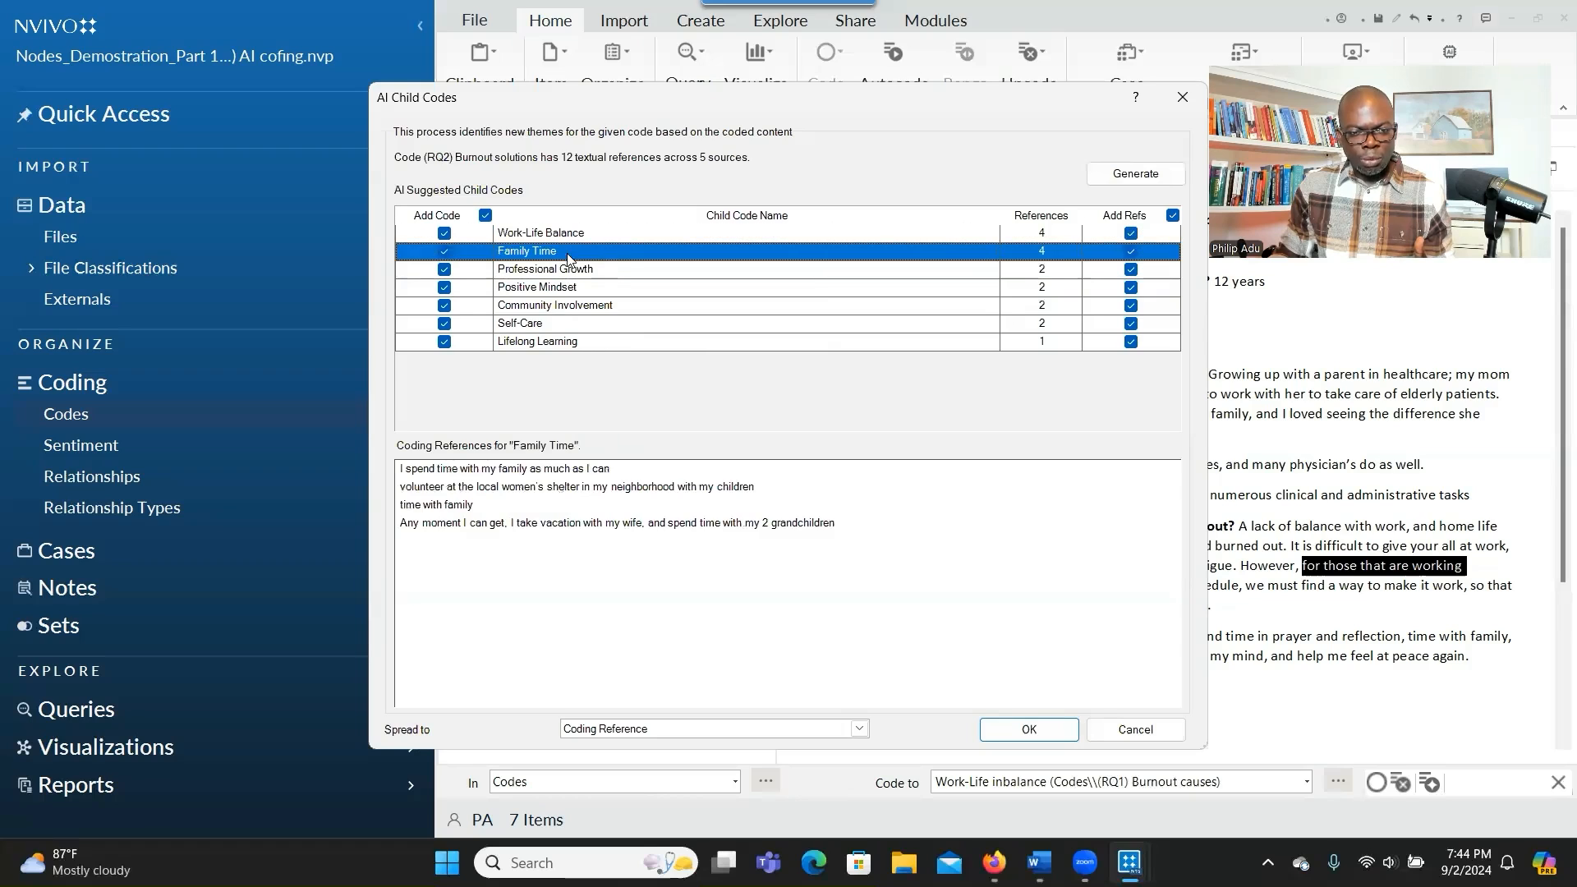
pyautogui.click(567, 325)
pyautogui.click(578, 344)
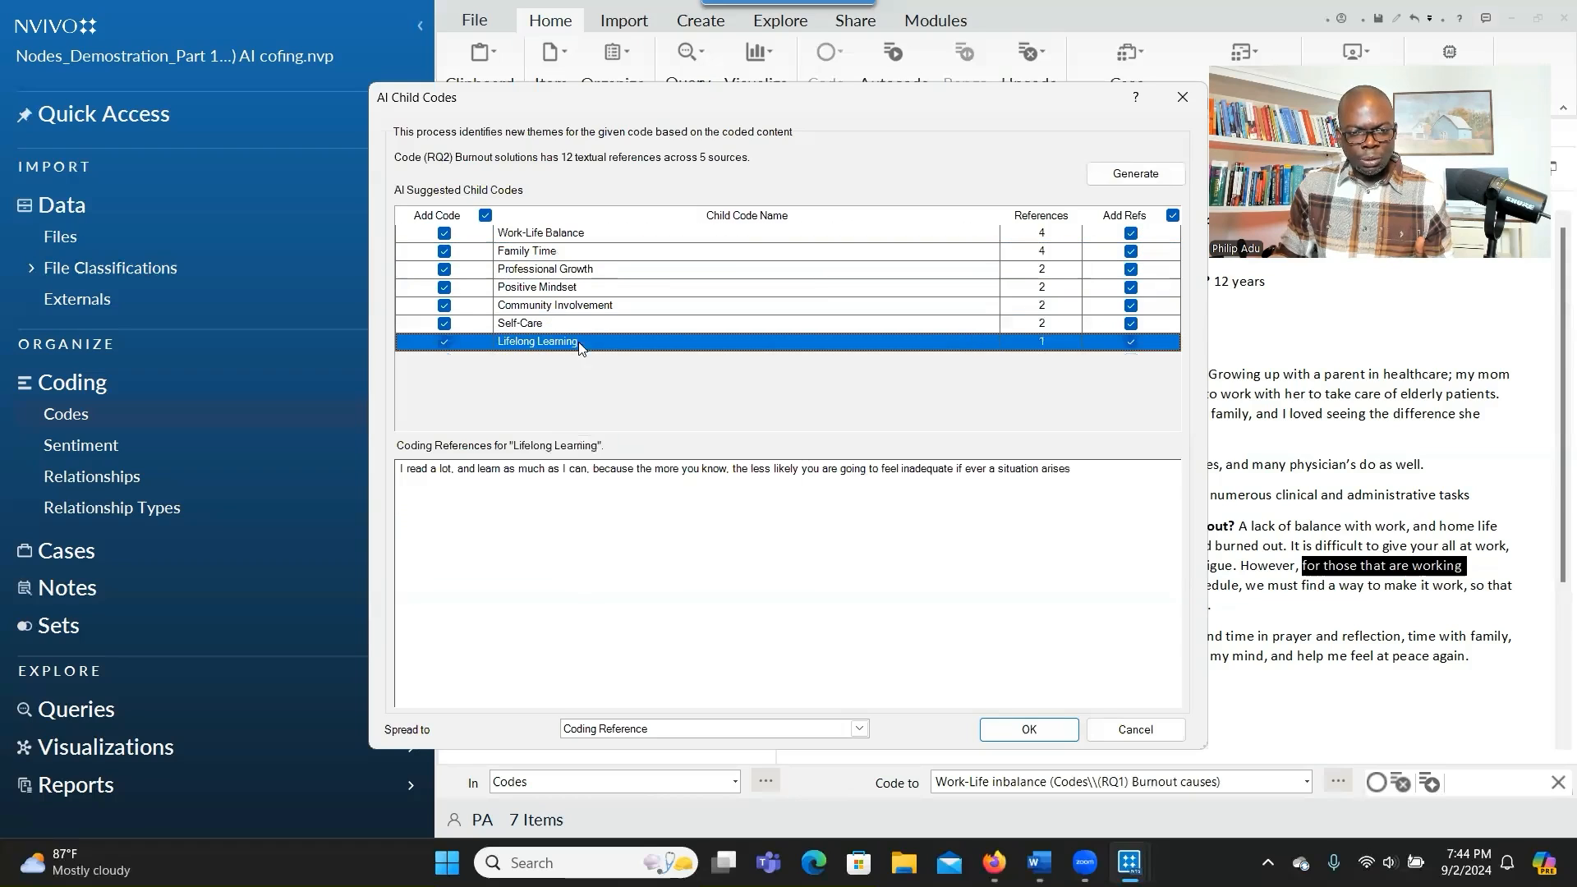
# Add all suggested child codes under "(RQ2) Burnout solutions", expand the code, and widen the Codes list to show fuller names.
pyautogui.click(1025, 729)
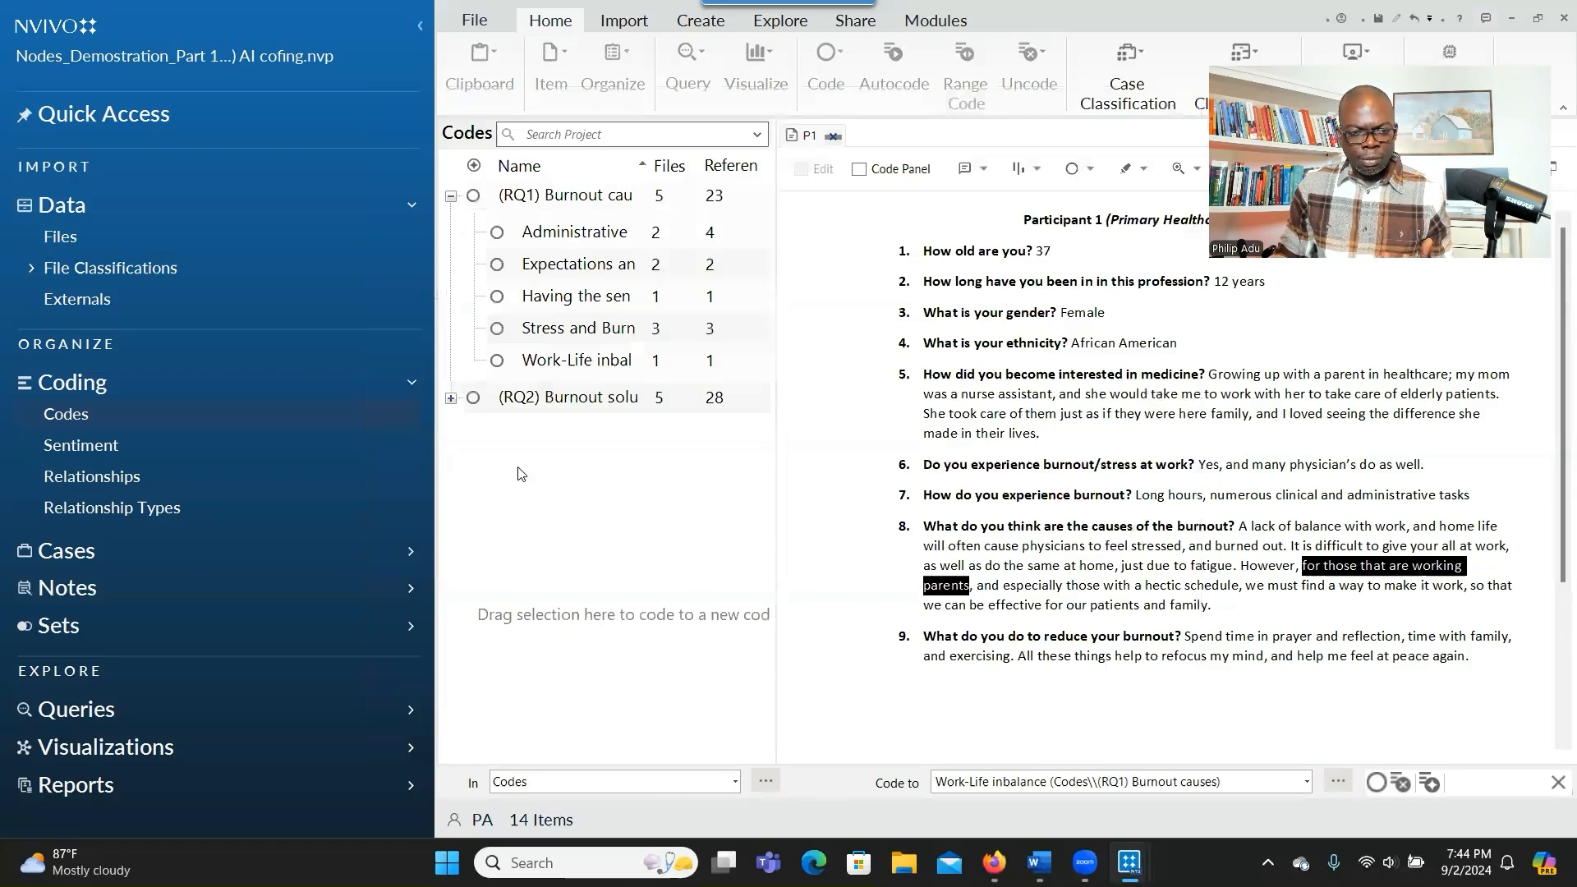
pyautogui.click(451, 400)
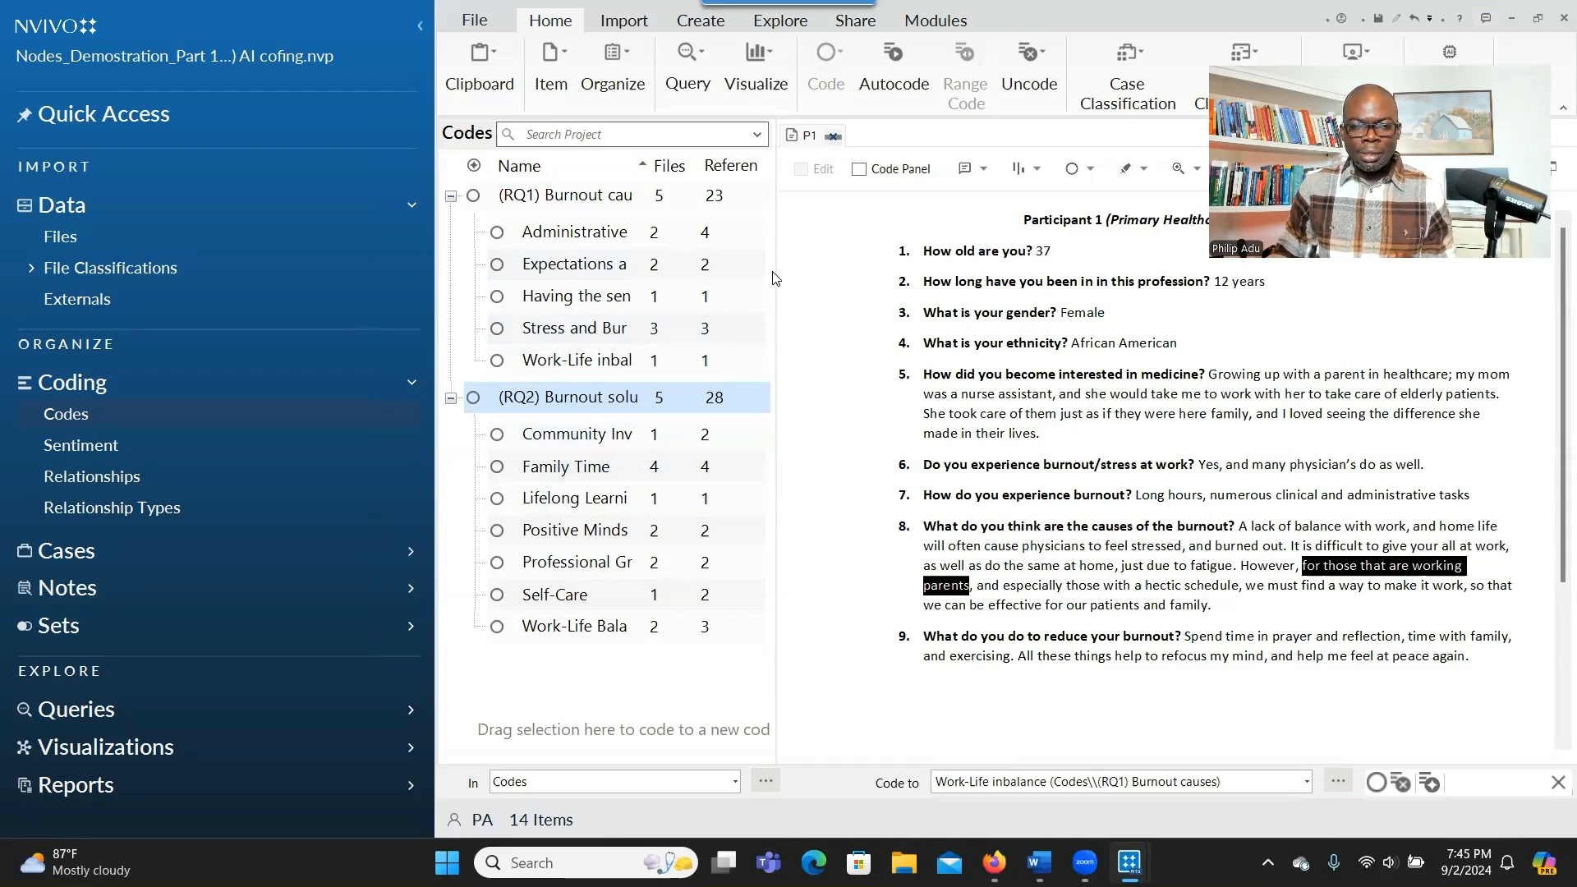
pyautogui.moveTo(776, 275); pyautogui.dragTo(909, 279)
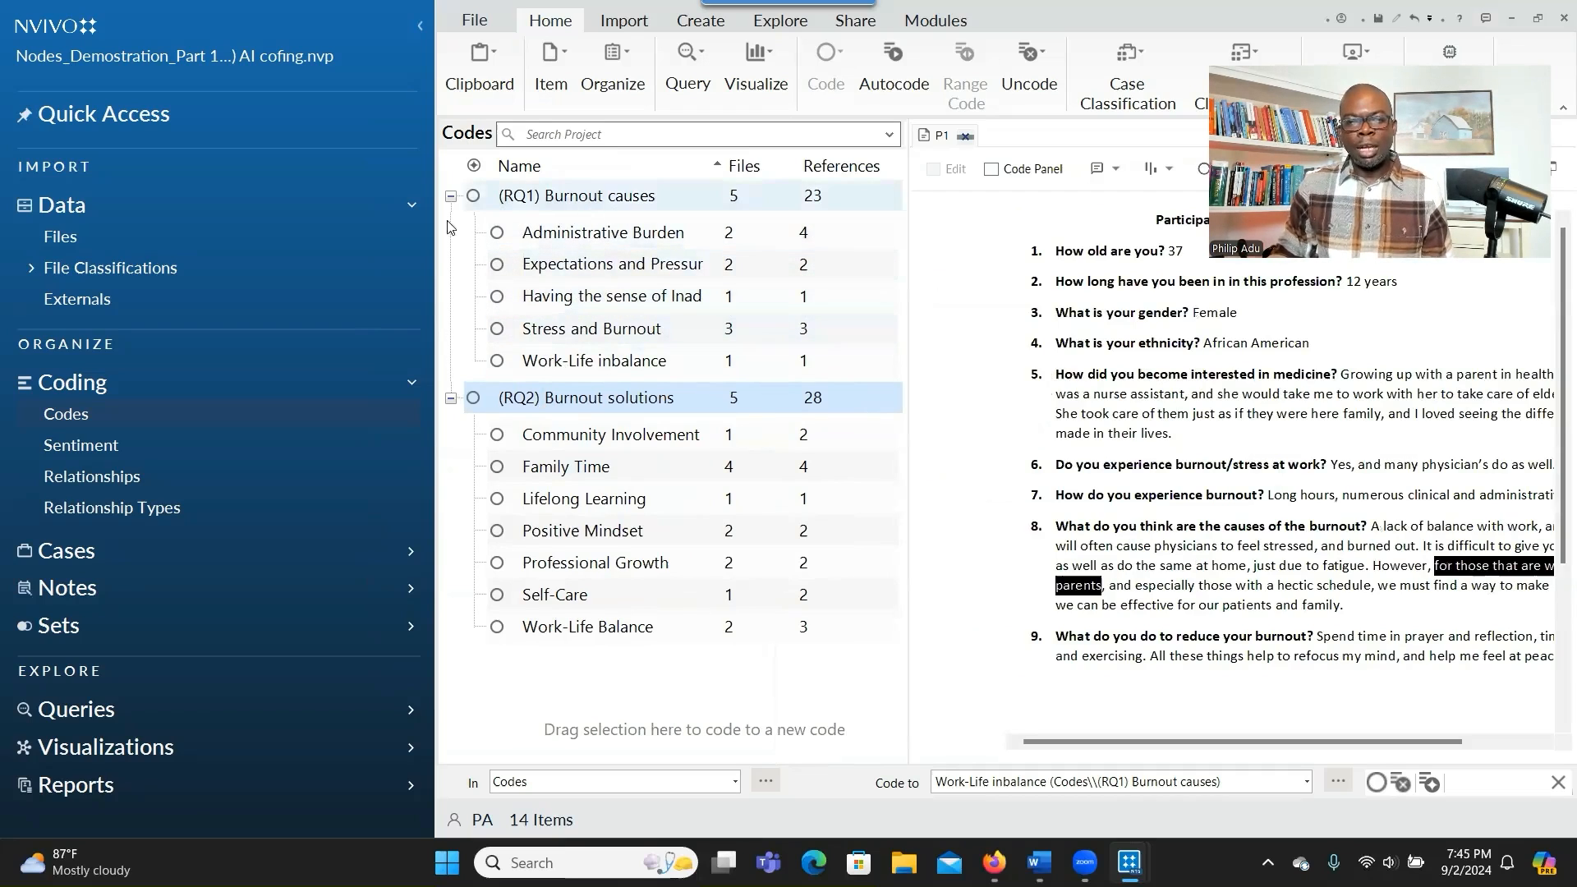
pyautogui.rightClick(579, 195)
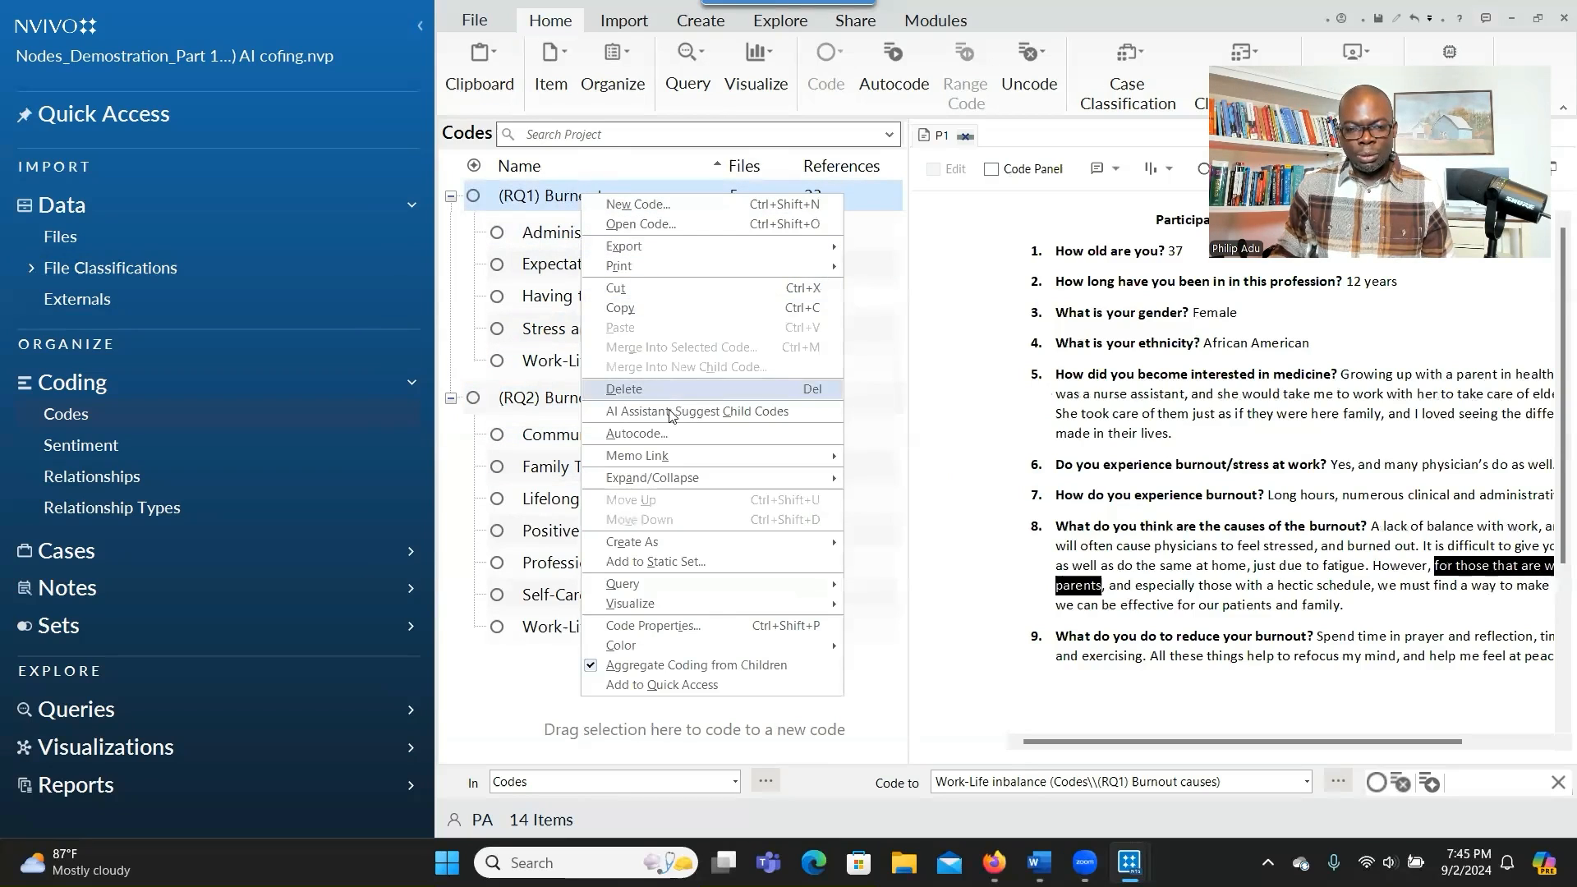
pyautogui.moveTo(735, 250)
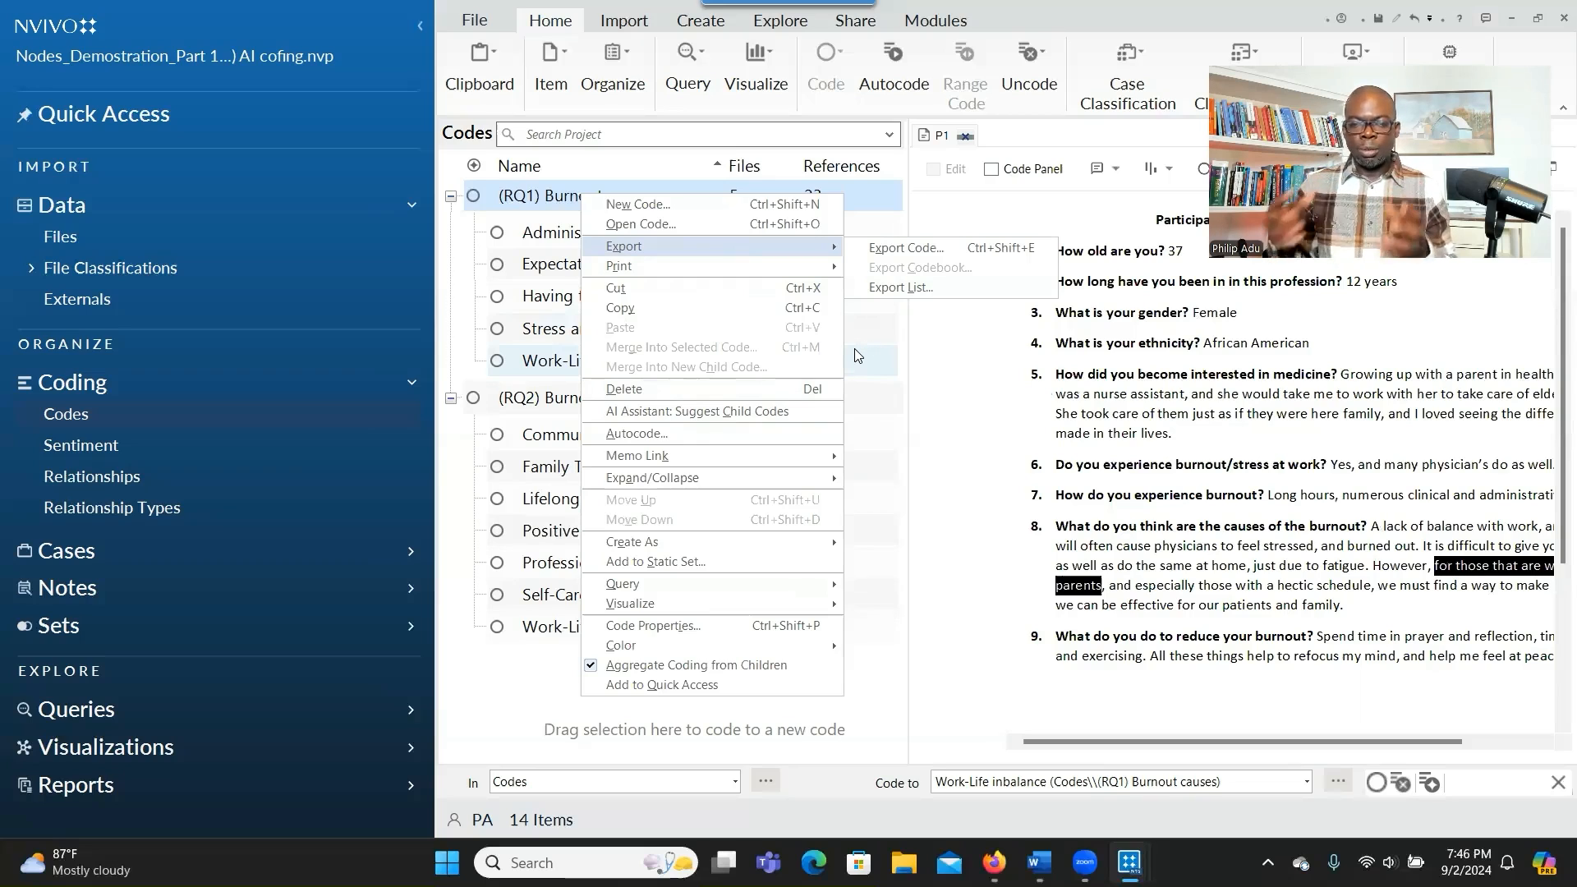
pyautogui.click(551, 309)
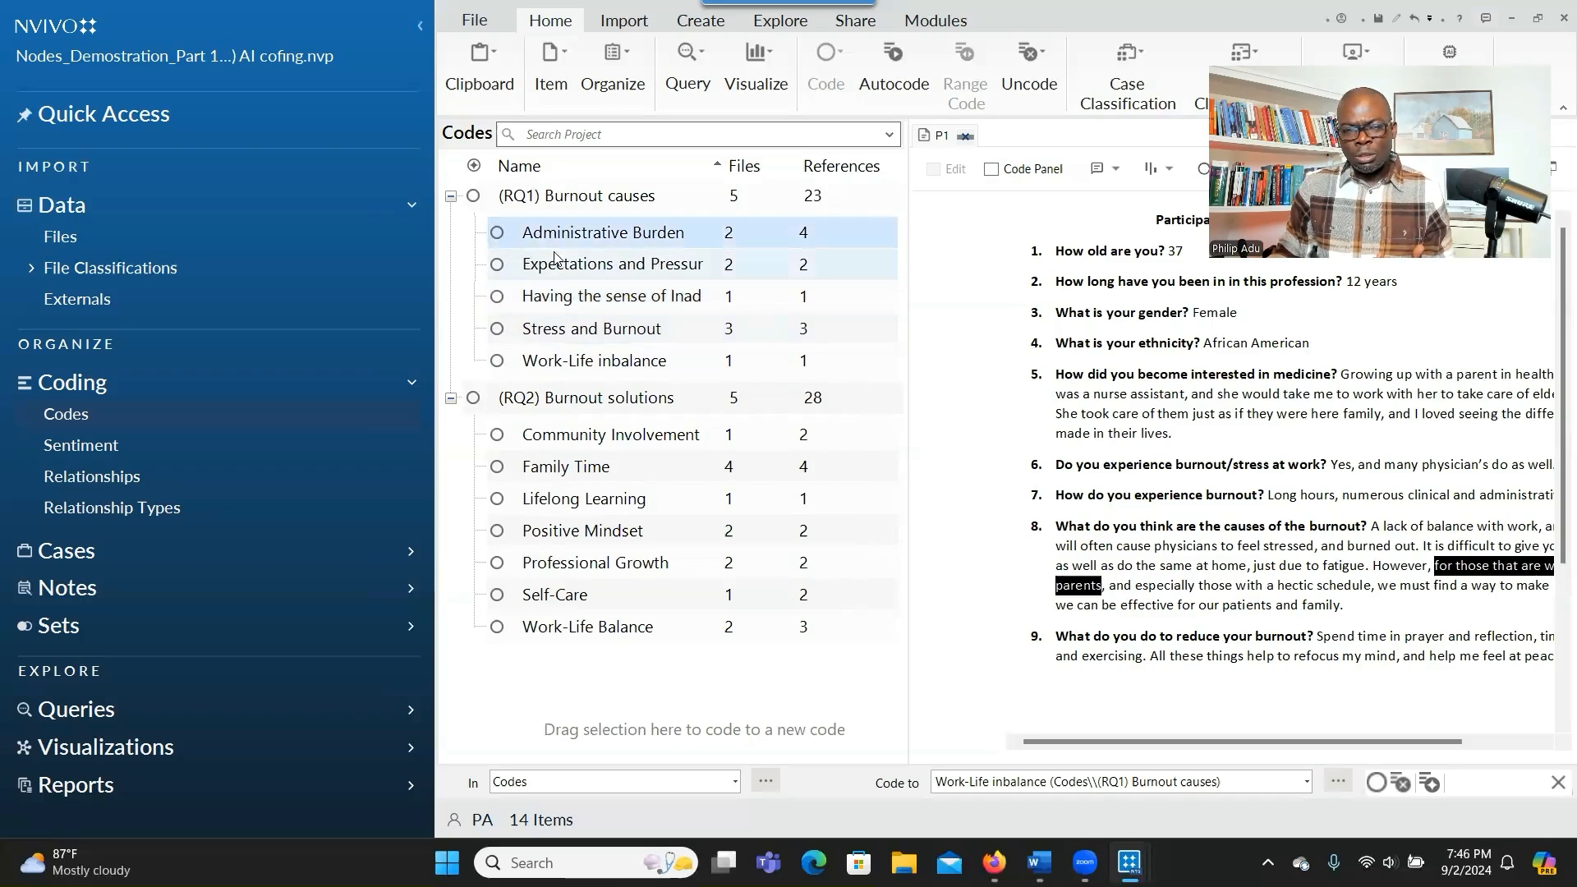
pyautogui.click(556, 329)
pyautogui.click(553, 361)
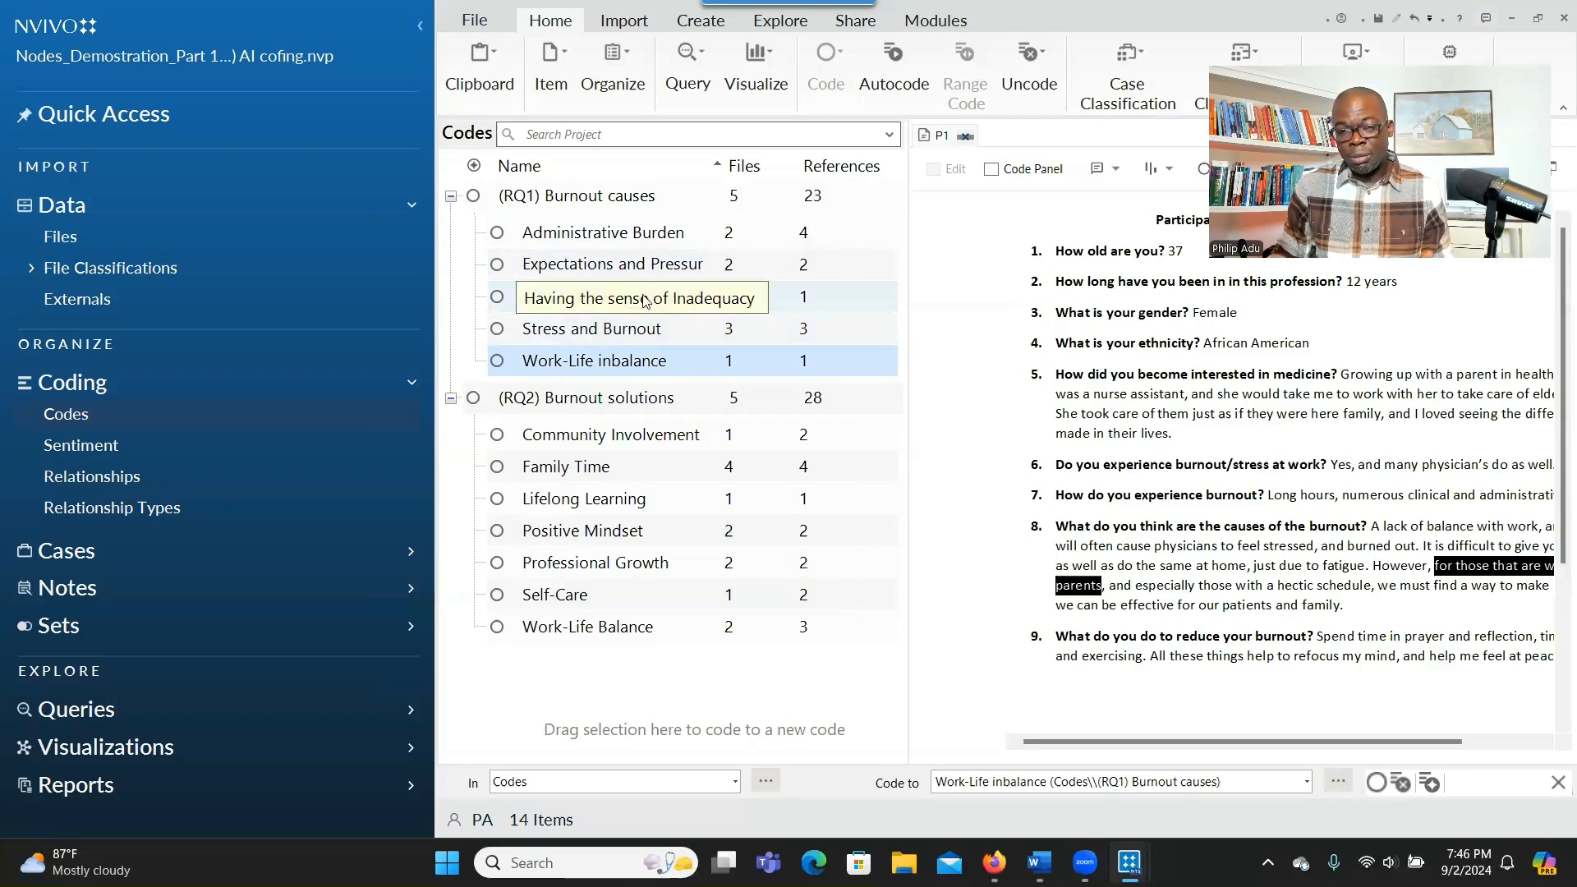
pyautogui.click(622, 244)
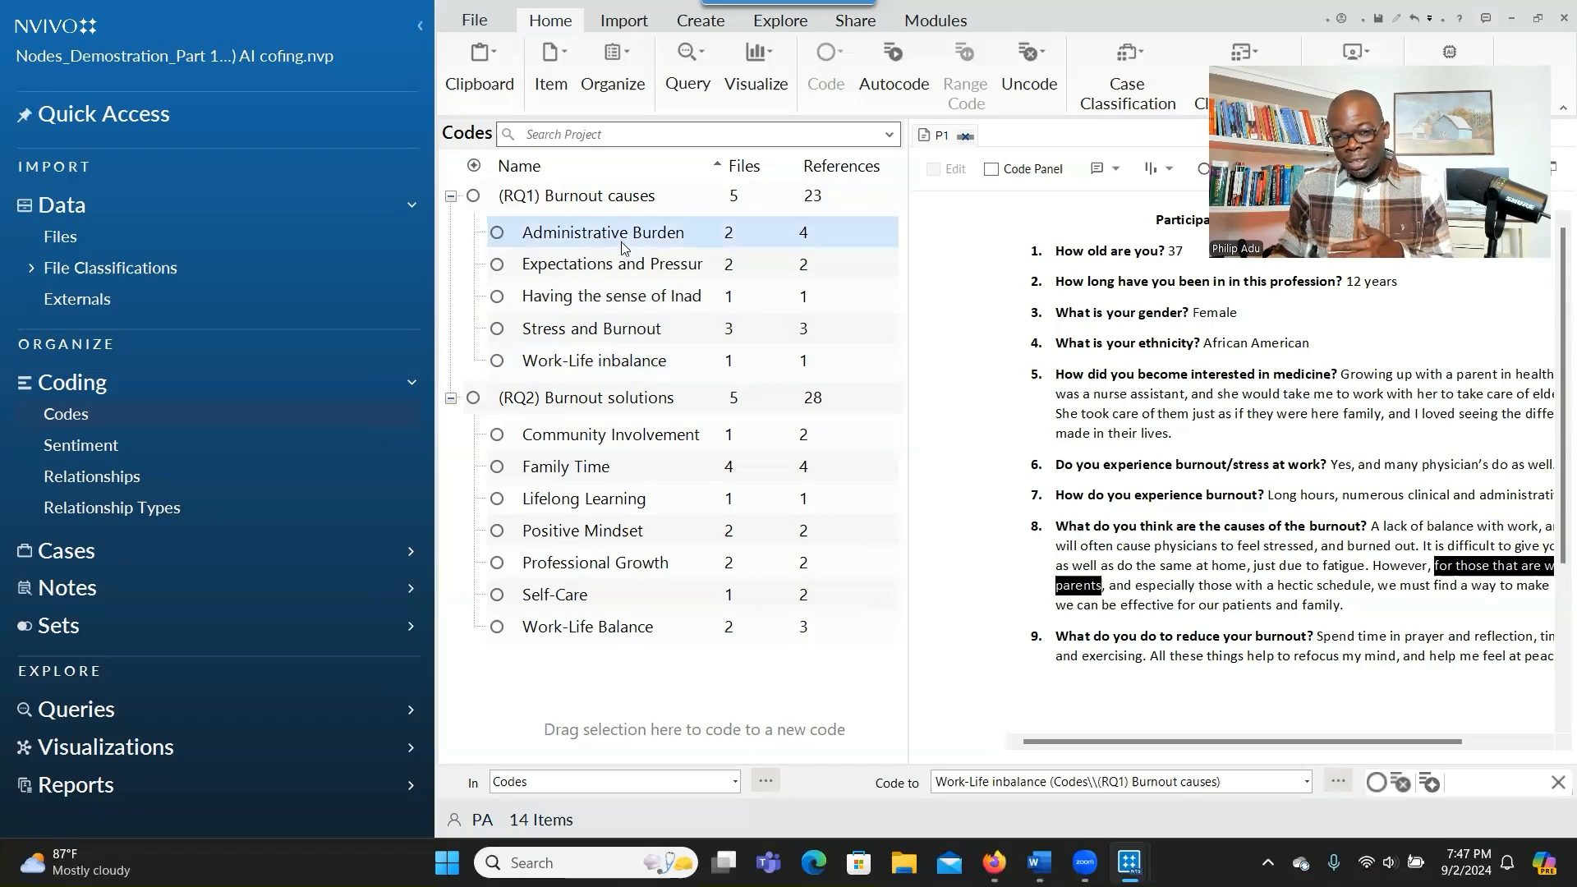
pyautogui.click(620, 265)
pyautogui.click(624, 300)
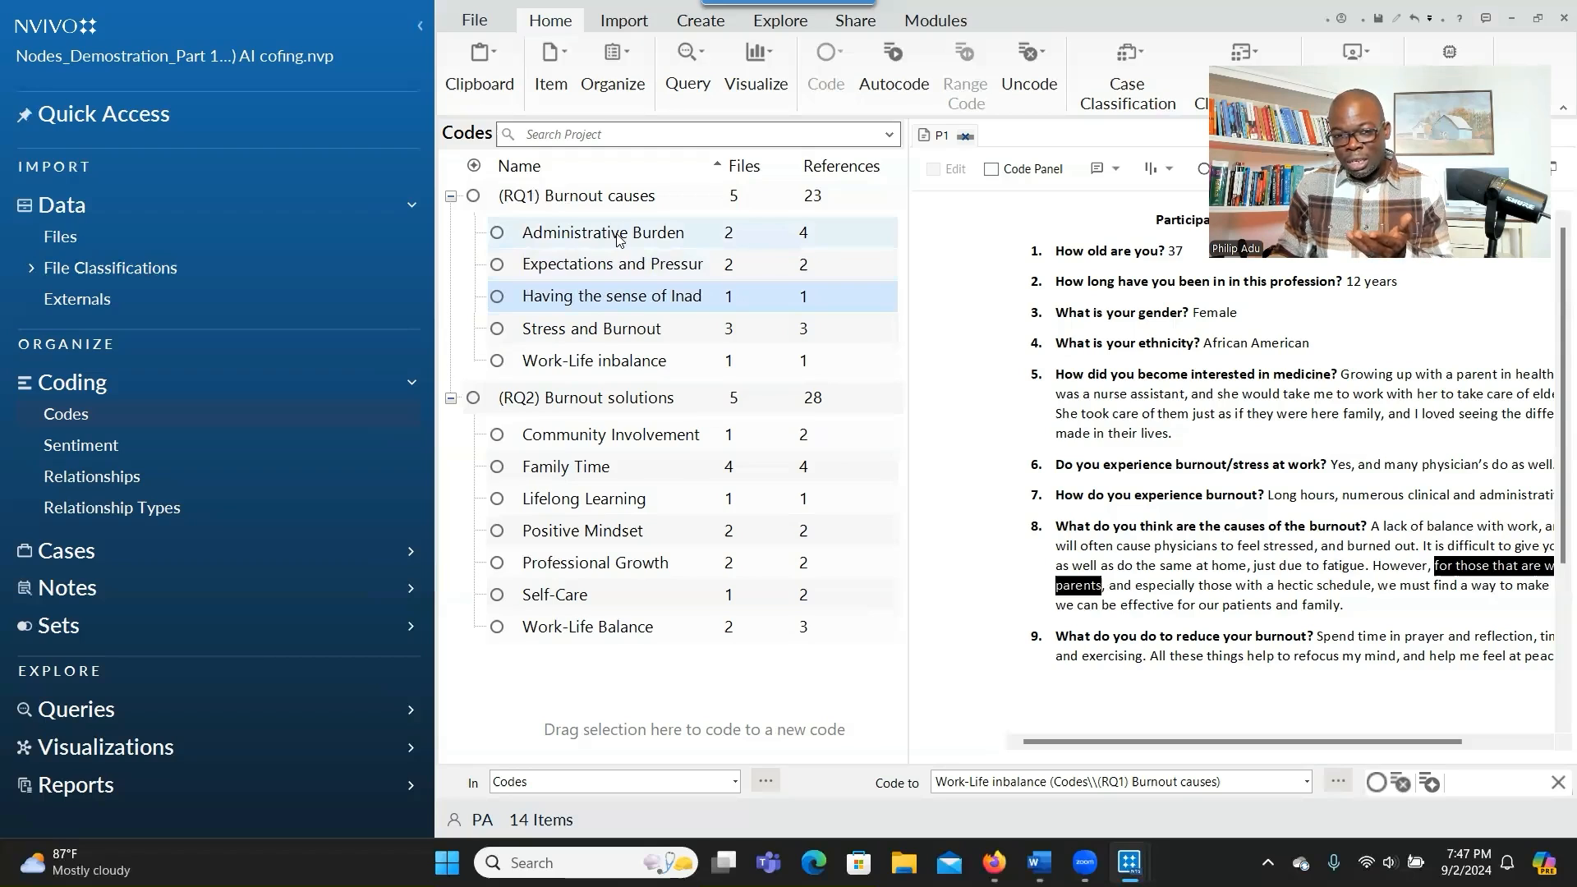
pyautogui.rightClick(619, 239)
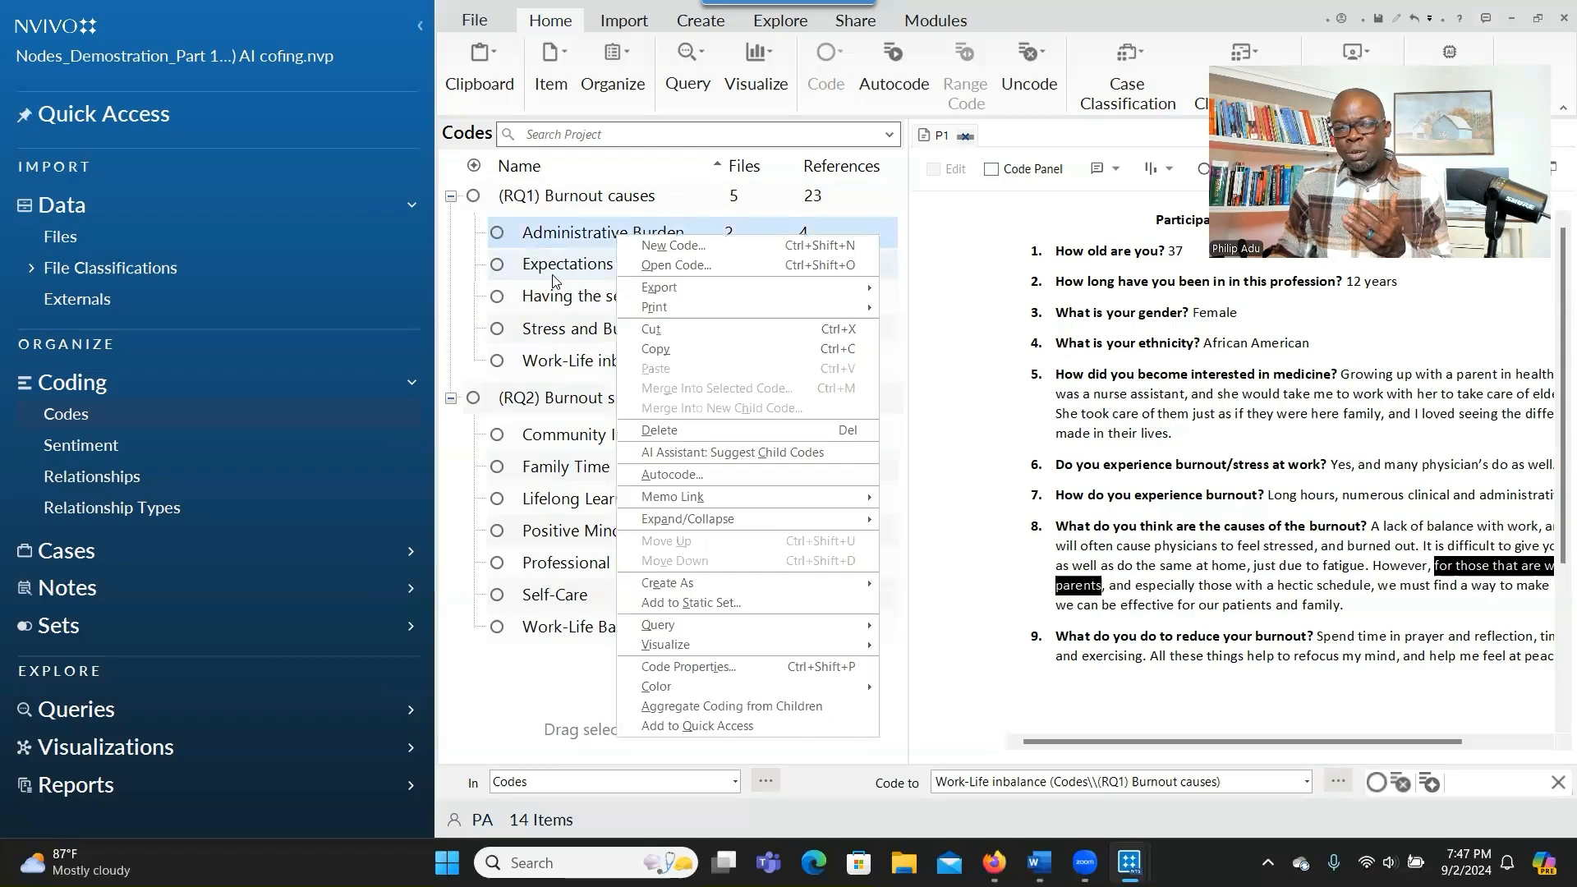
pyautogui.click(587, 261)
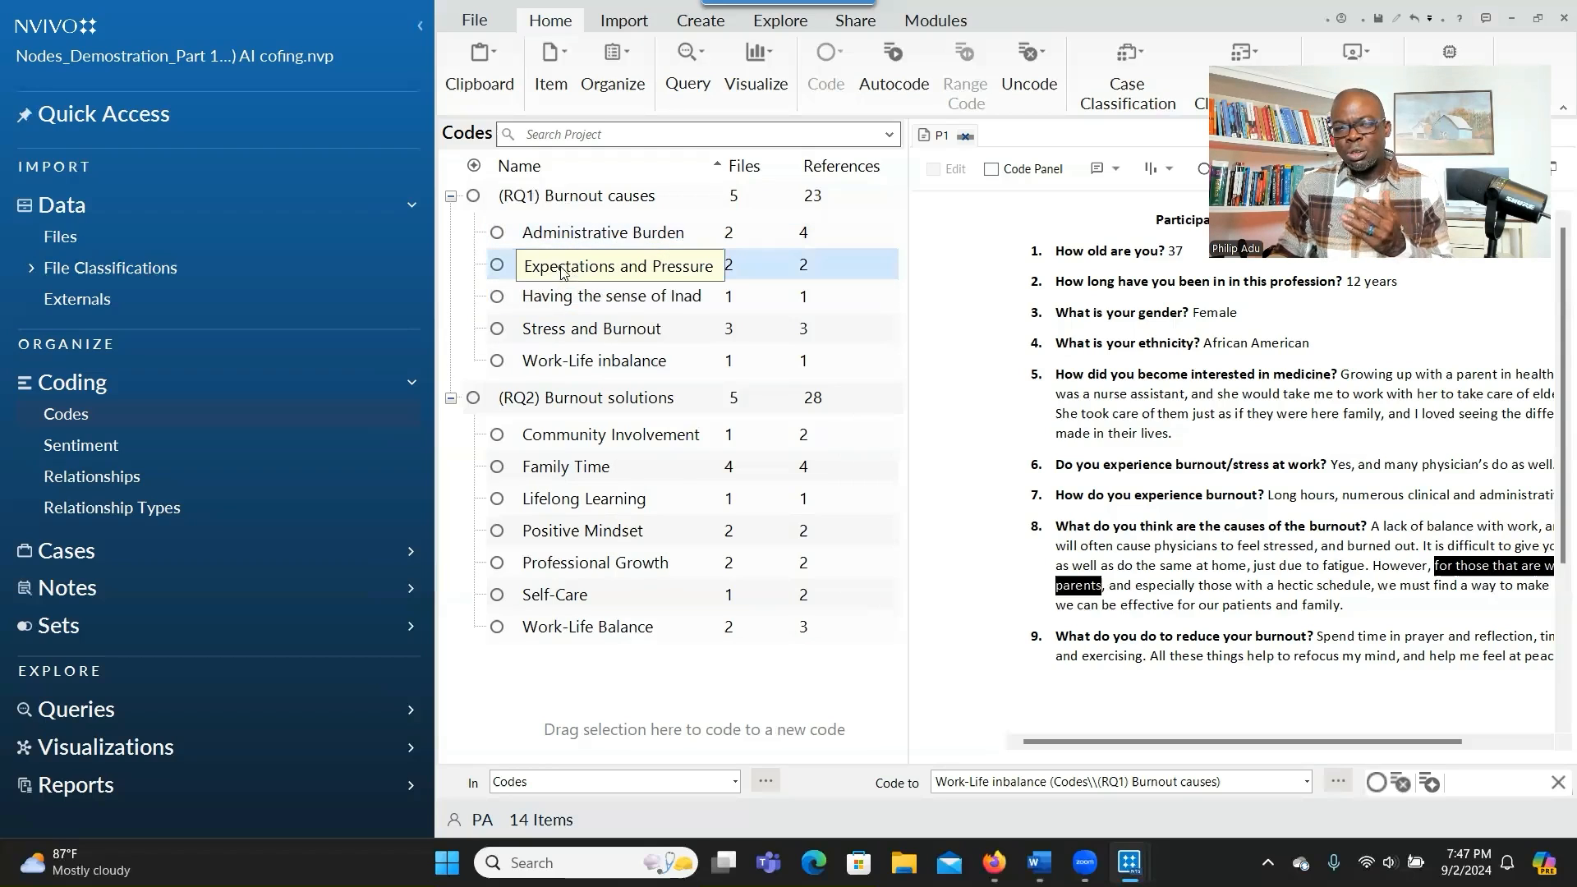
# Generate AI child codes for Administrative Burden, add all the suggestions with their references, and expand the code in the hierarchy.
pyautogui.rightClick(603, 237)
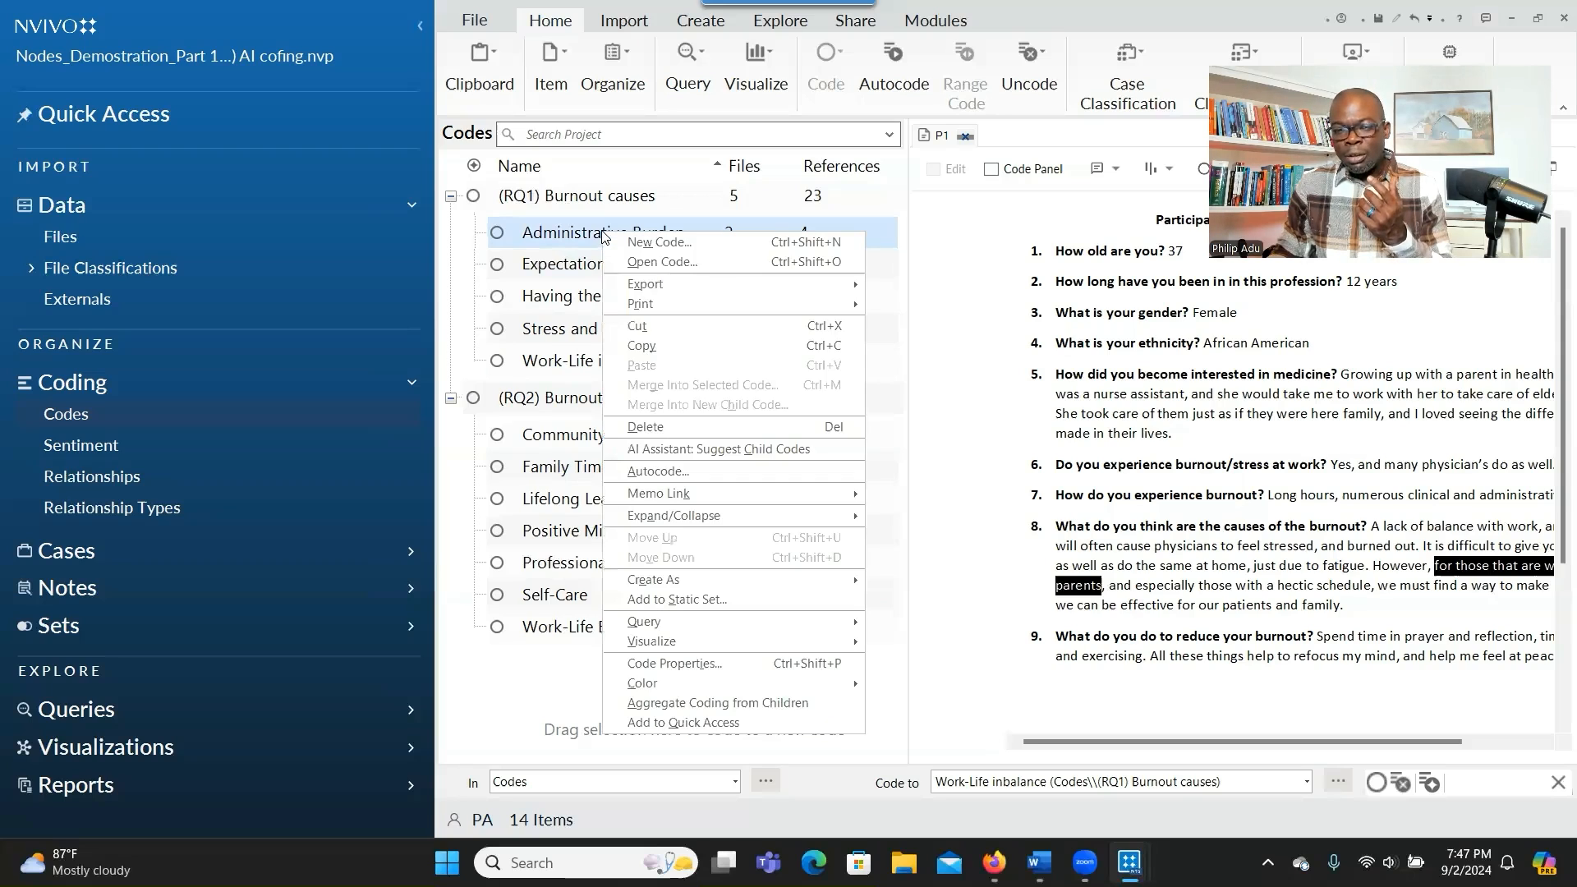
pyautogui.click(672, 451)
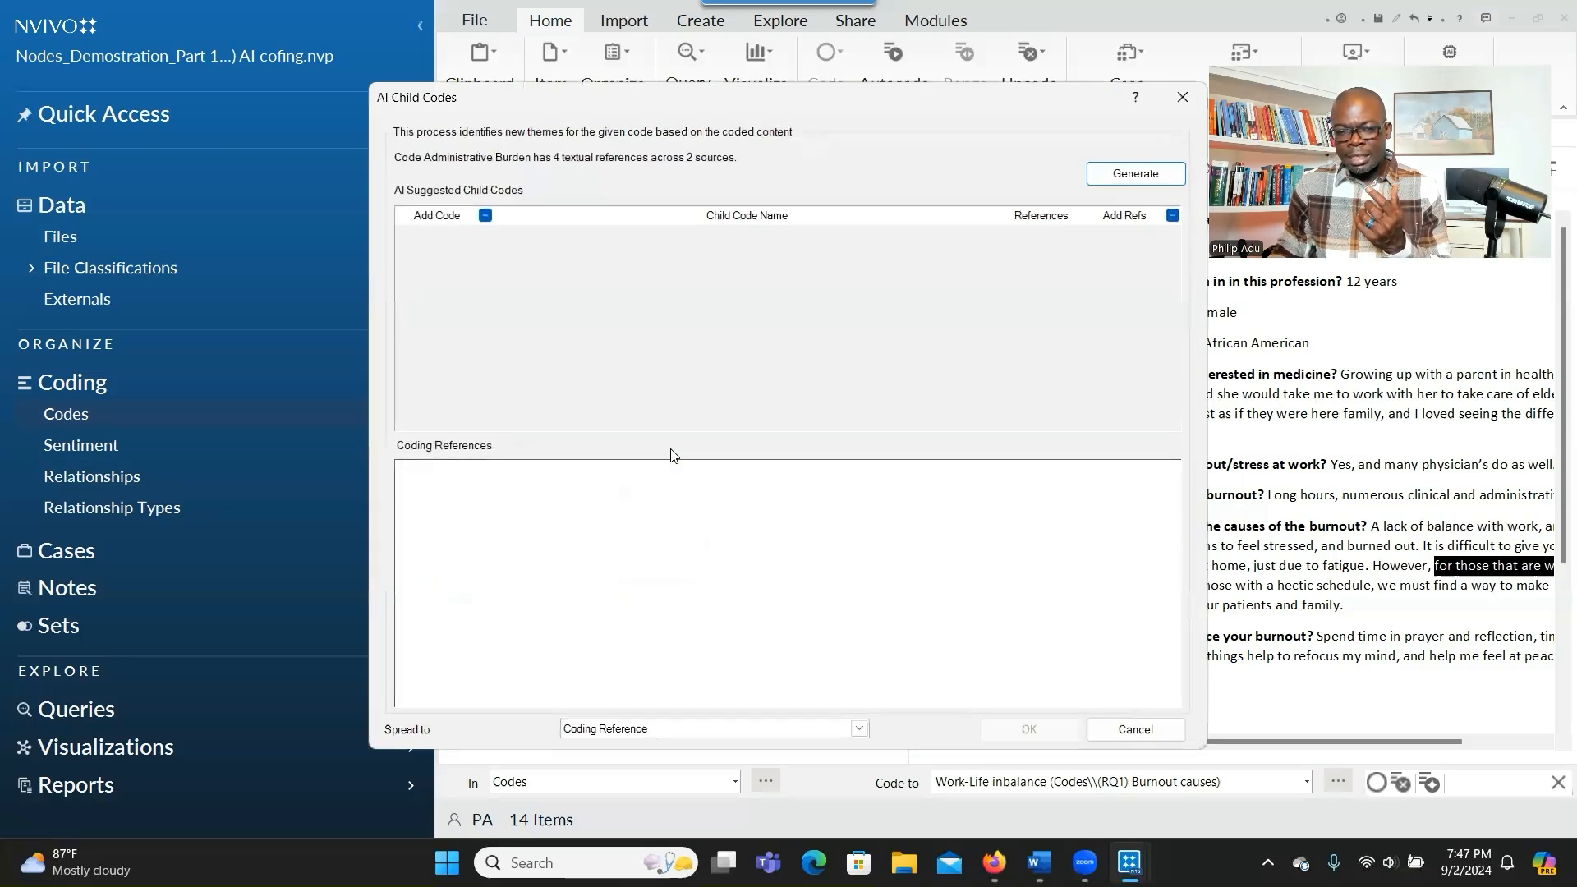
pyautogui.click(1110, 177)
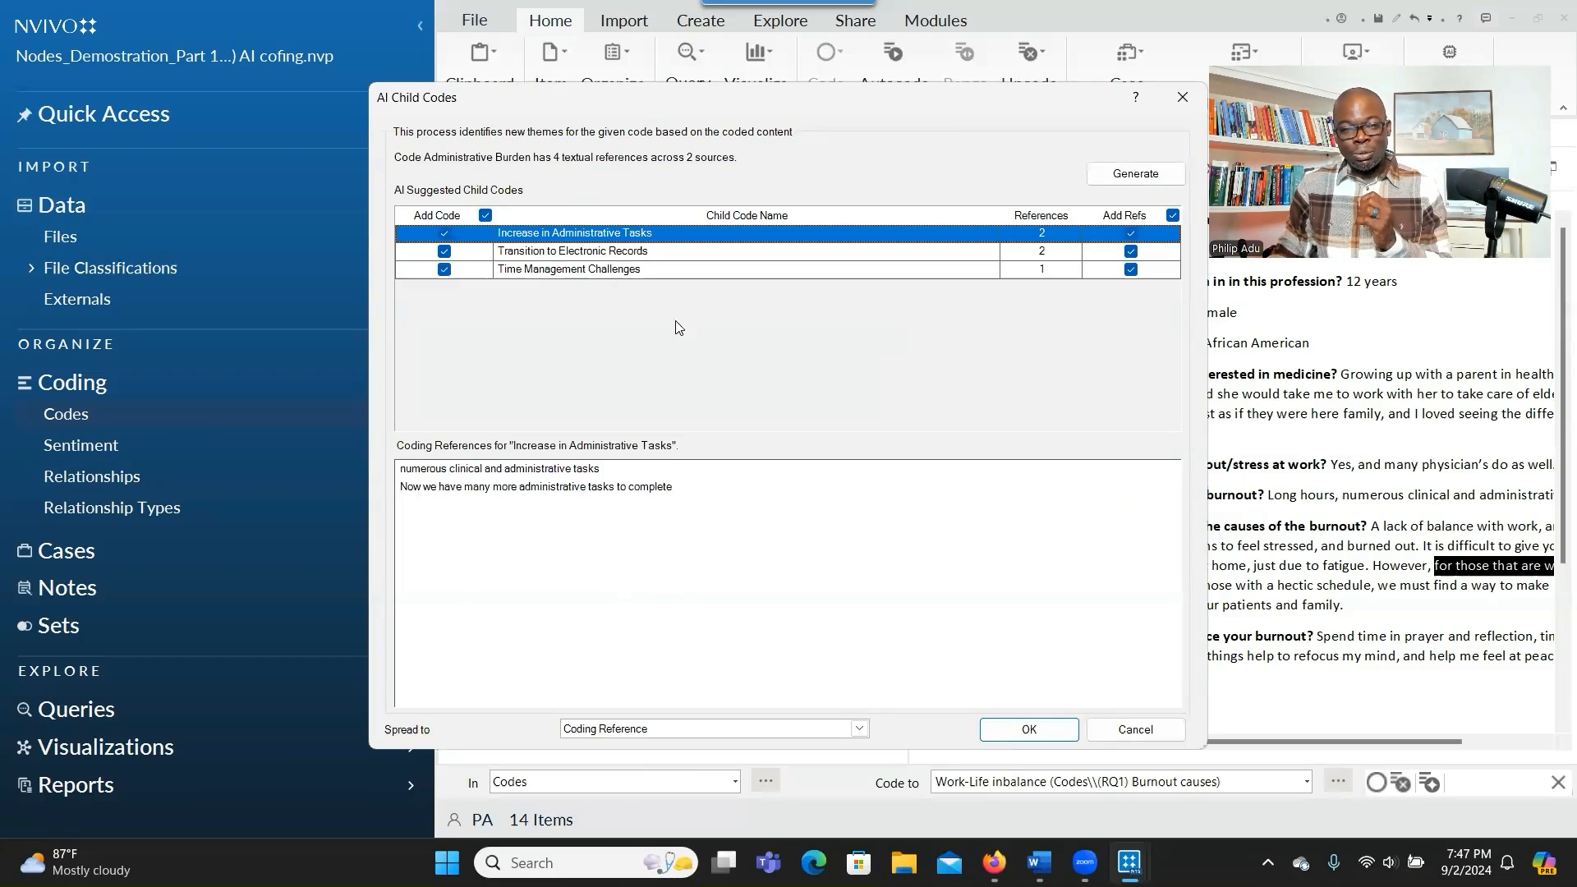
pyautogui.click(999, 733)
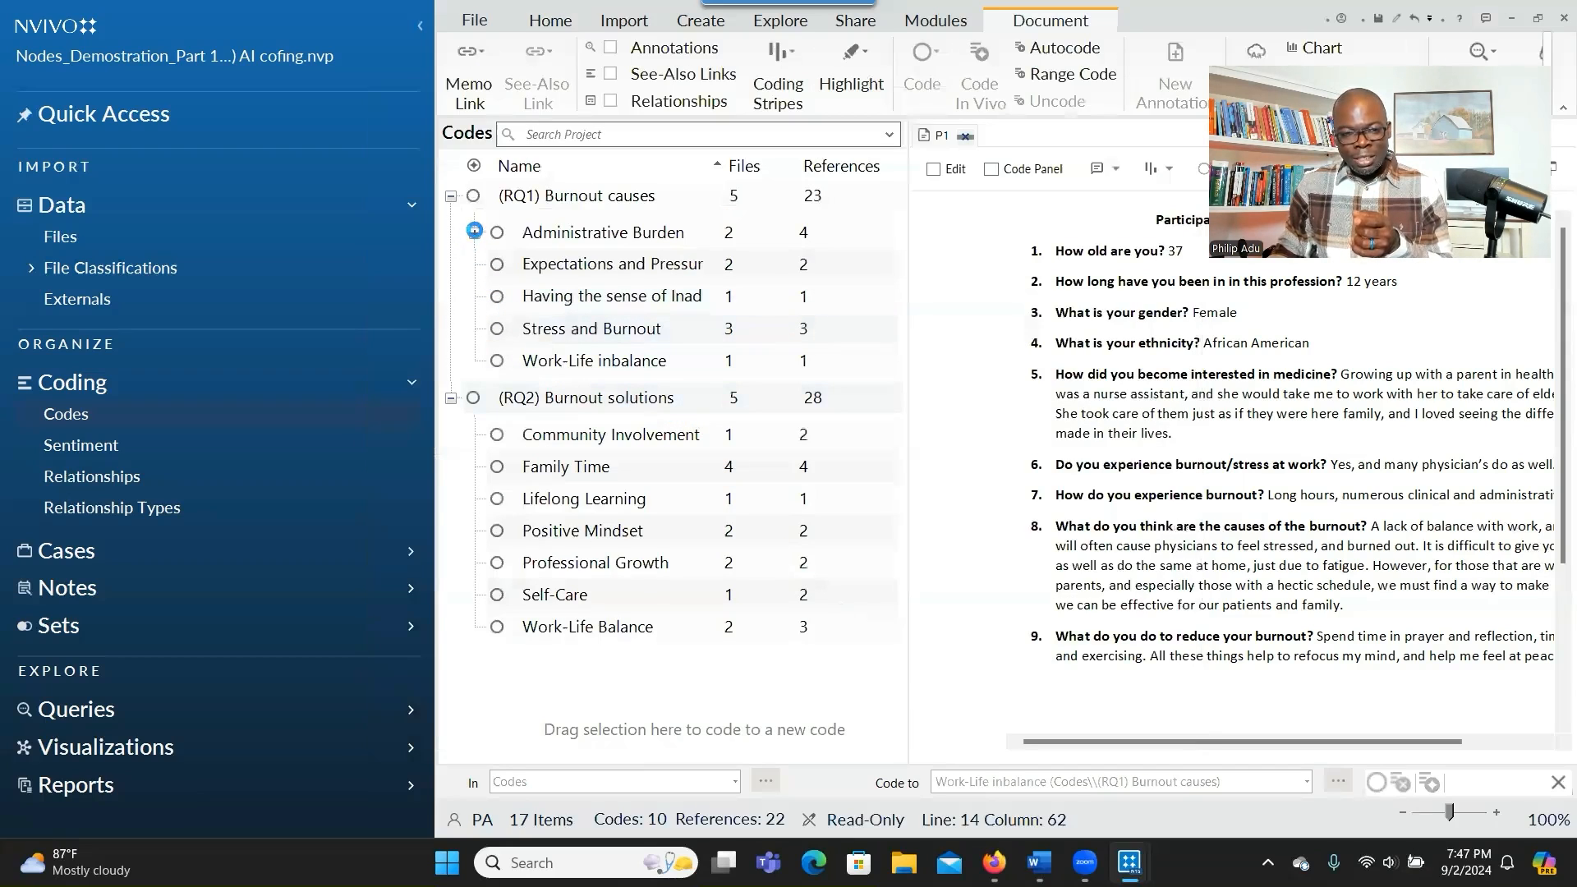
pyautogui.click(476, 236)
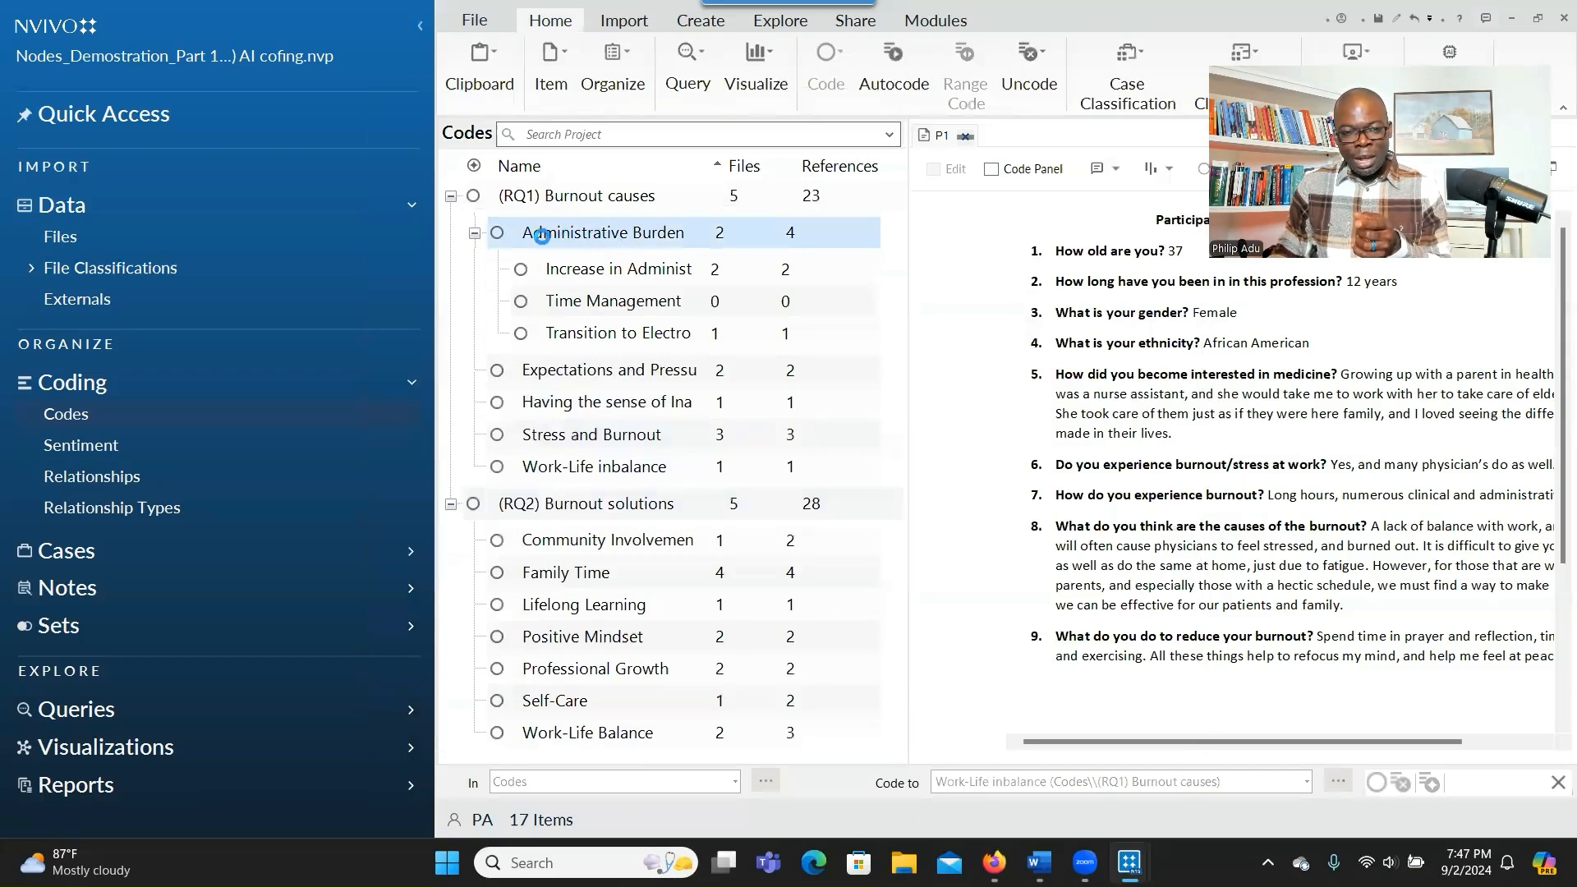
# Rename the Administrative Burden code as "(Theme) Administrative Burden" in its code properties.
pyautogui.rightClick(544, 231)
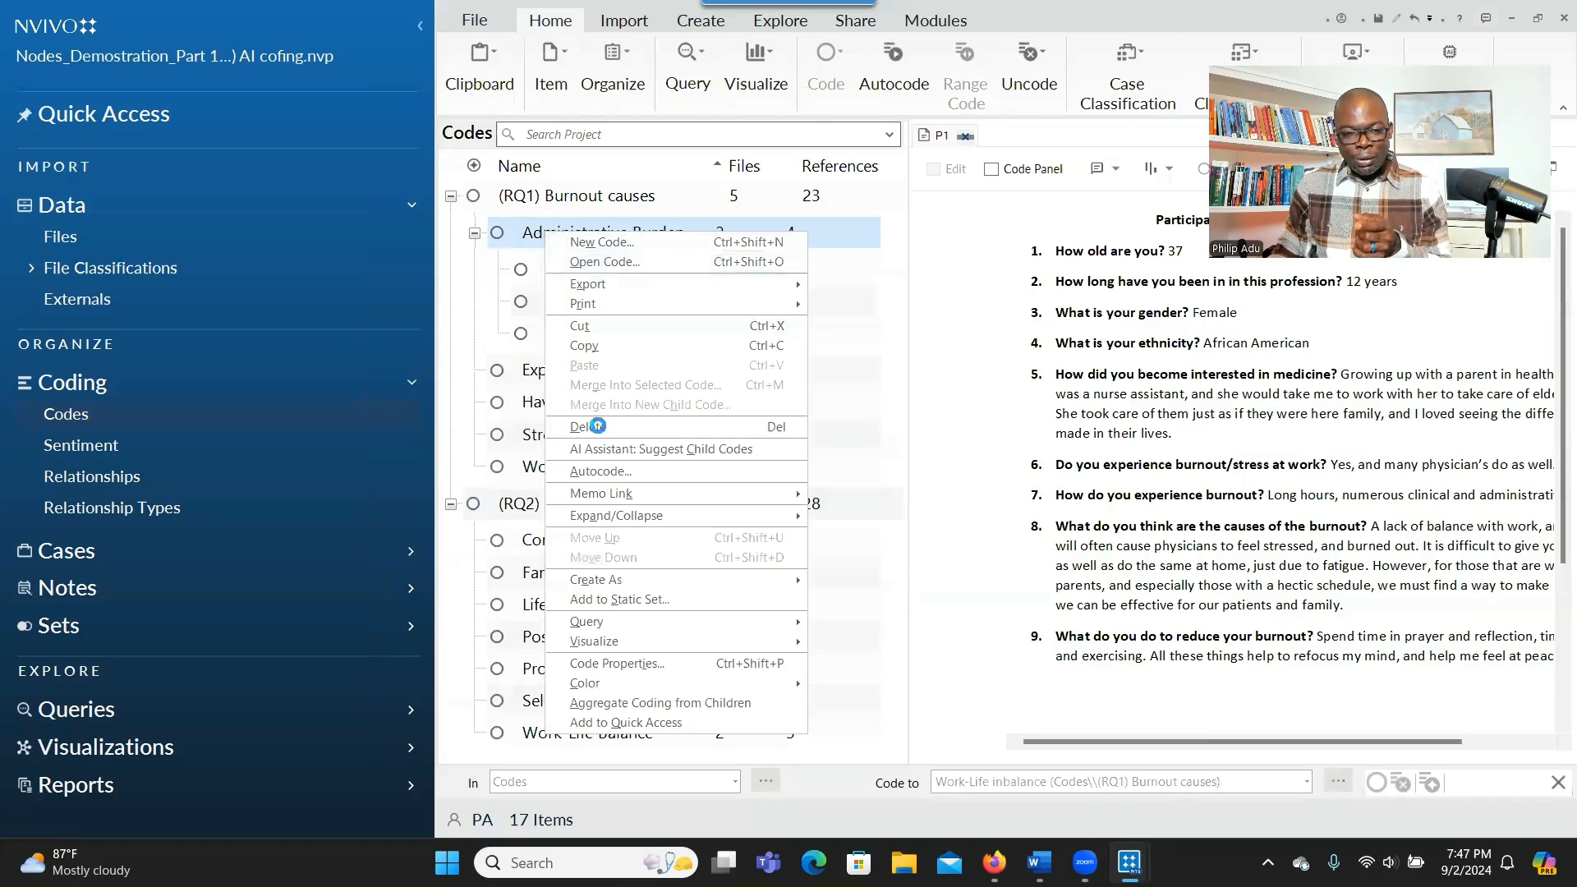
pyautogui.click(635, 663)
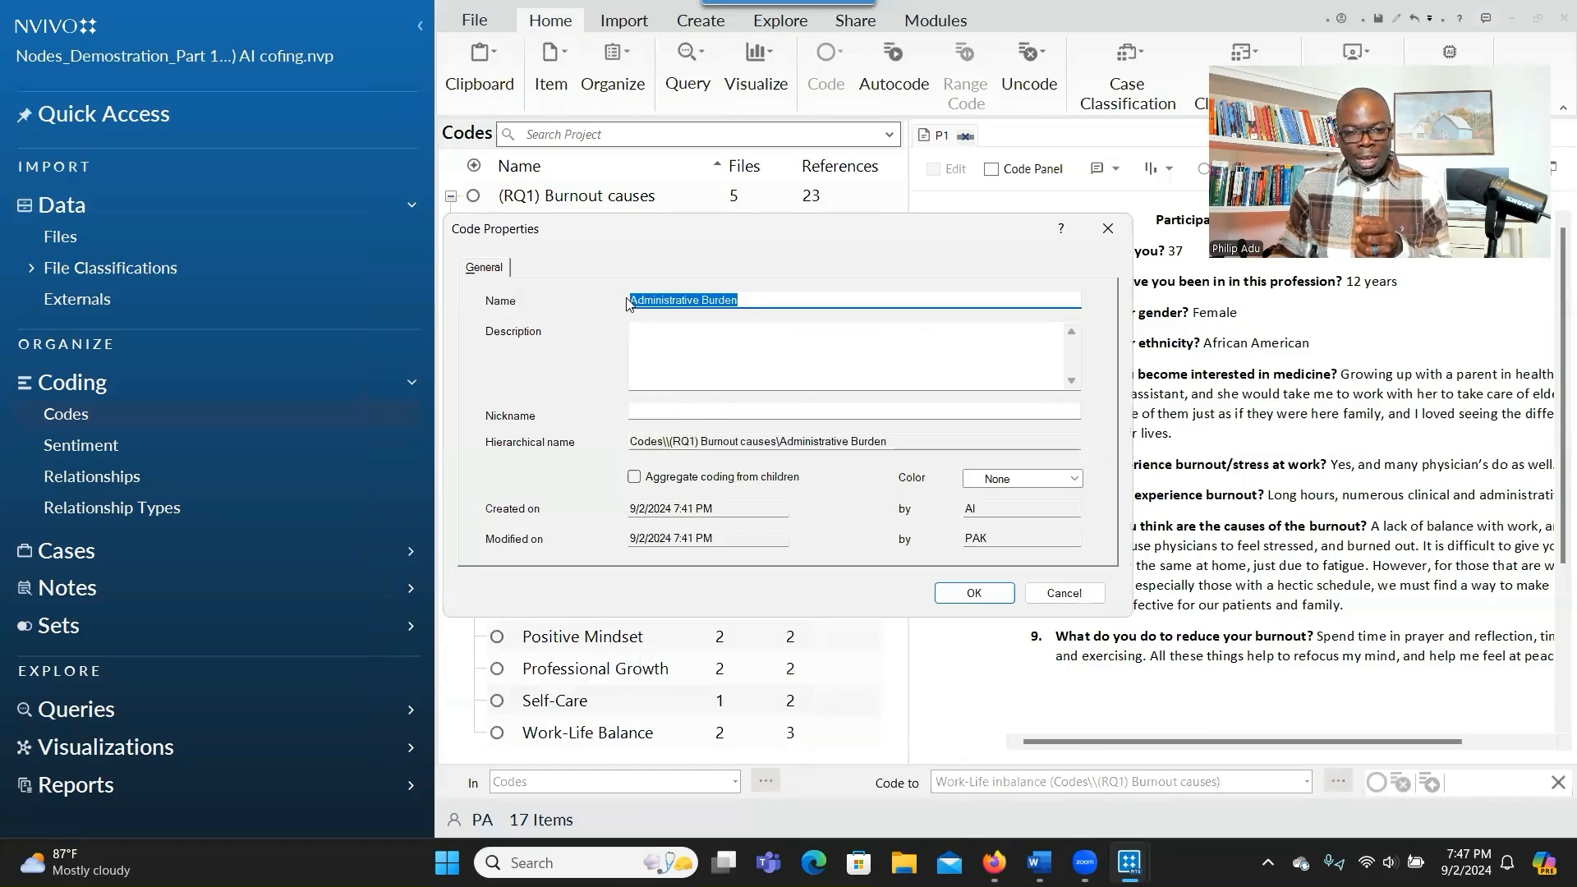
pyautogui.click(646, 297)
pyautogui.press('Home')
pyautogui.write('(Theme)')
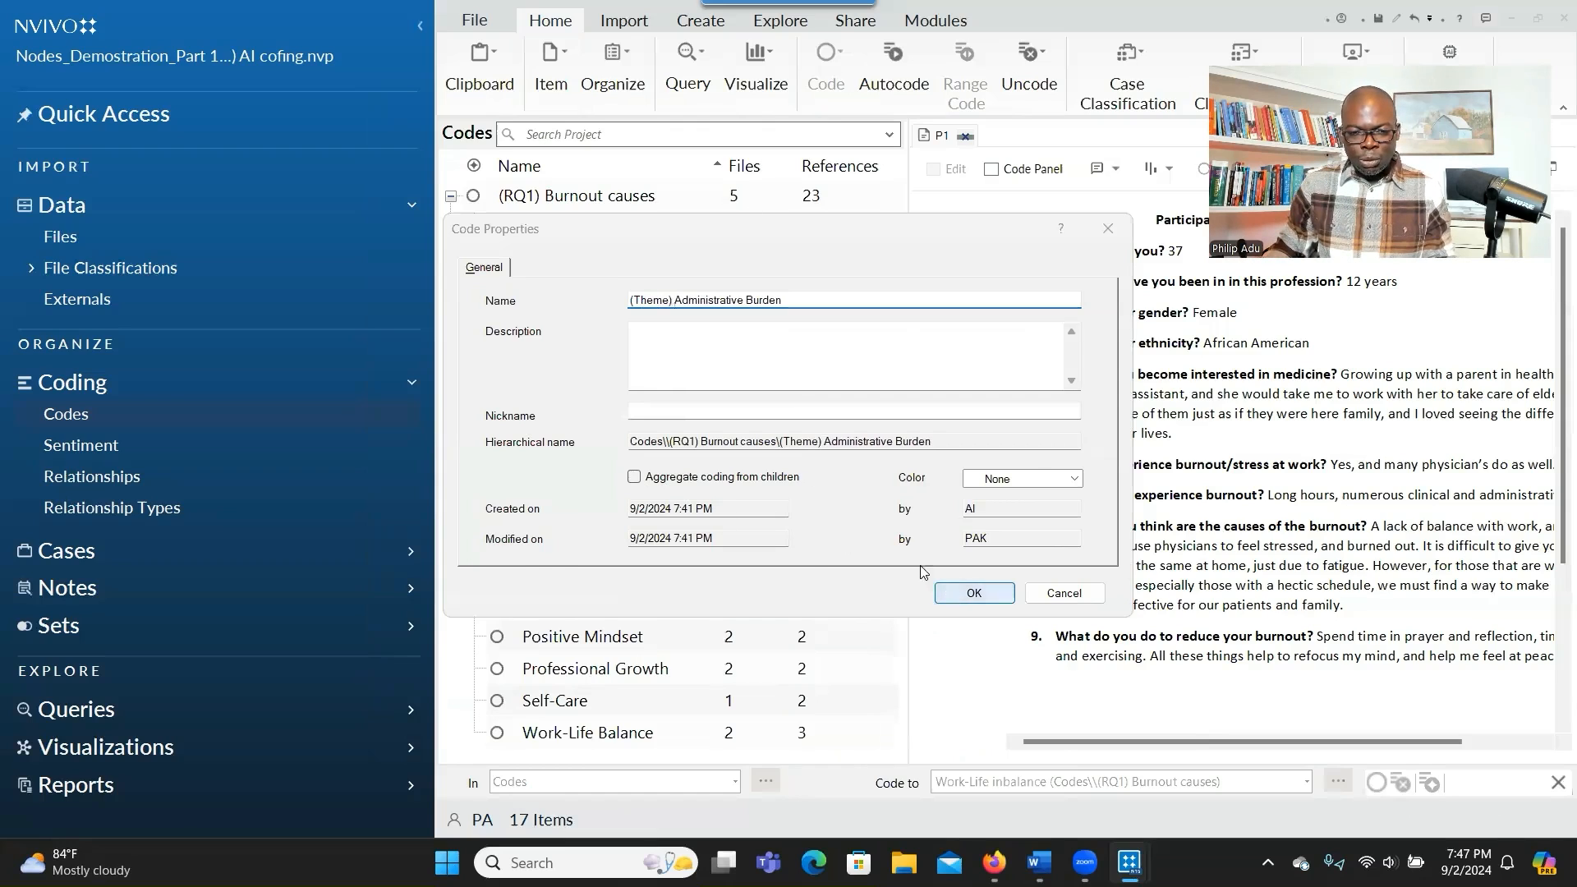
pyautogui.click(972, 593)
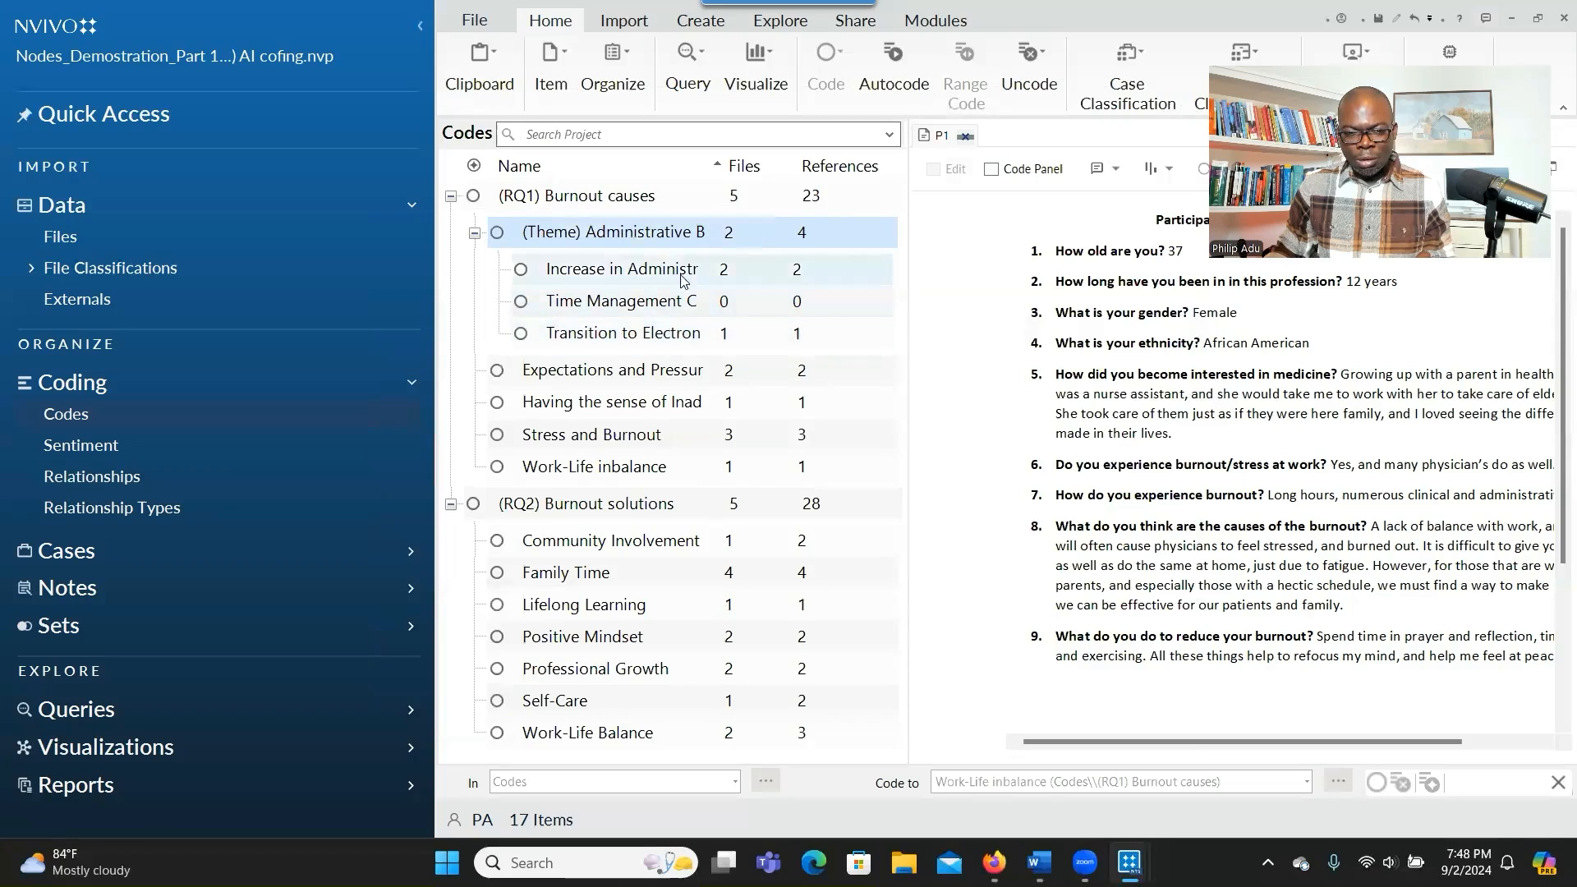
# Delete the Time Management Challenges child code from "(Theme) Administrative Burden".
pyautogui.rightClick(616, 304)
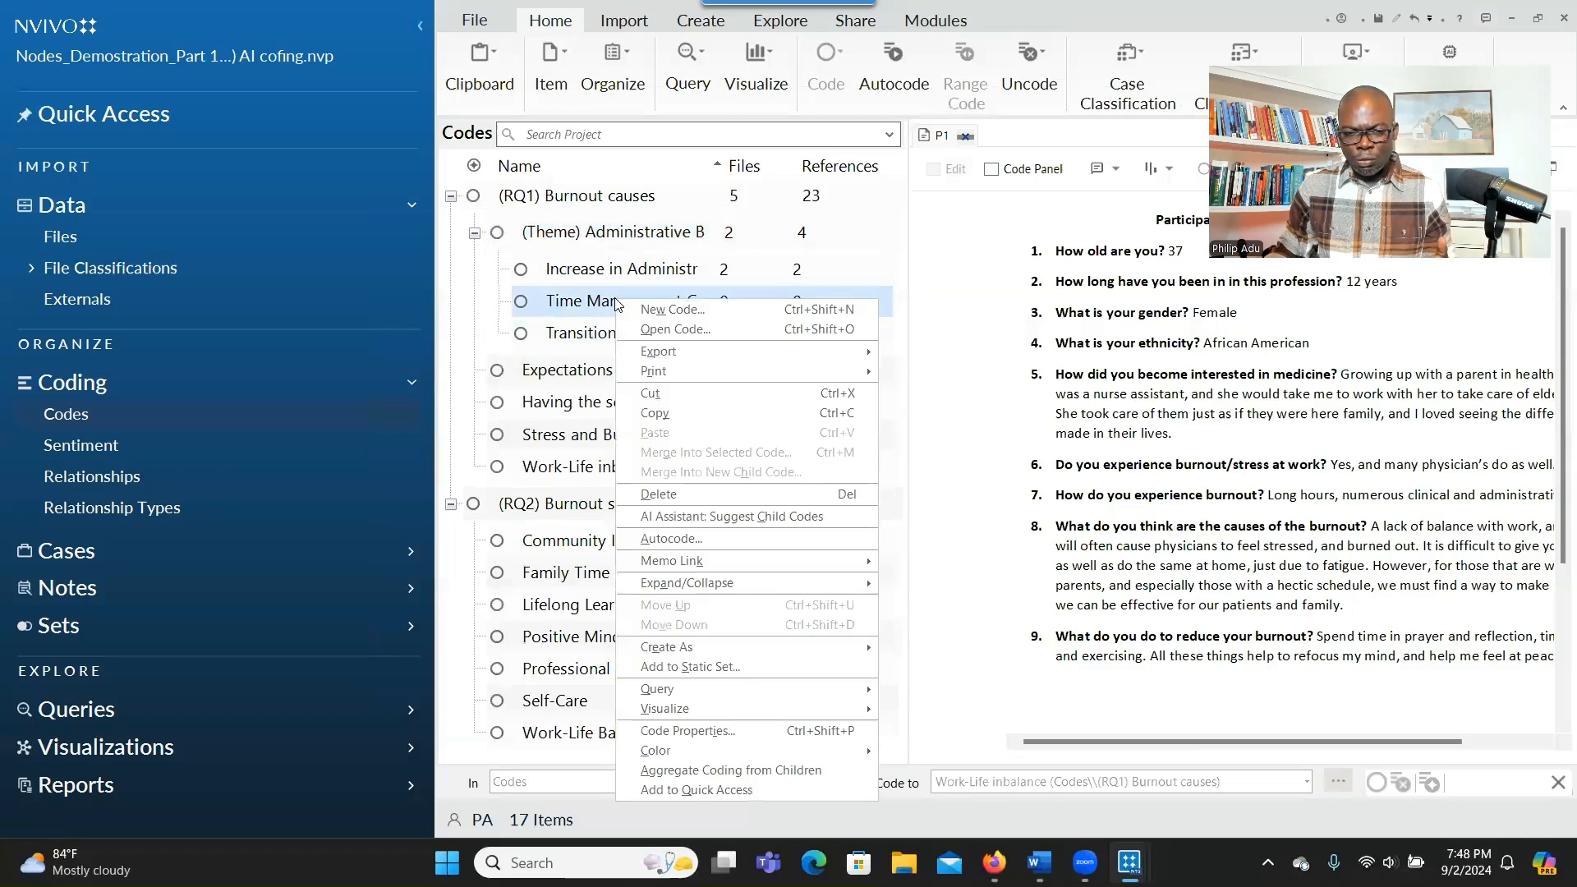
pyautogui.click(688, 495)
pyautogui.click(824, 510)
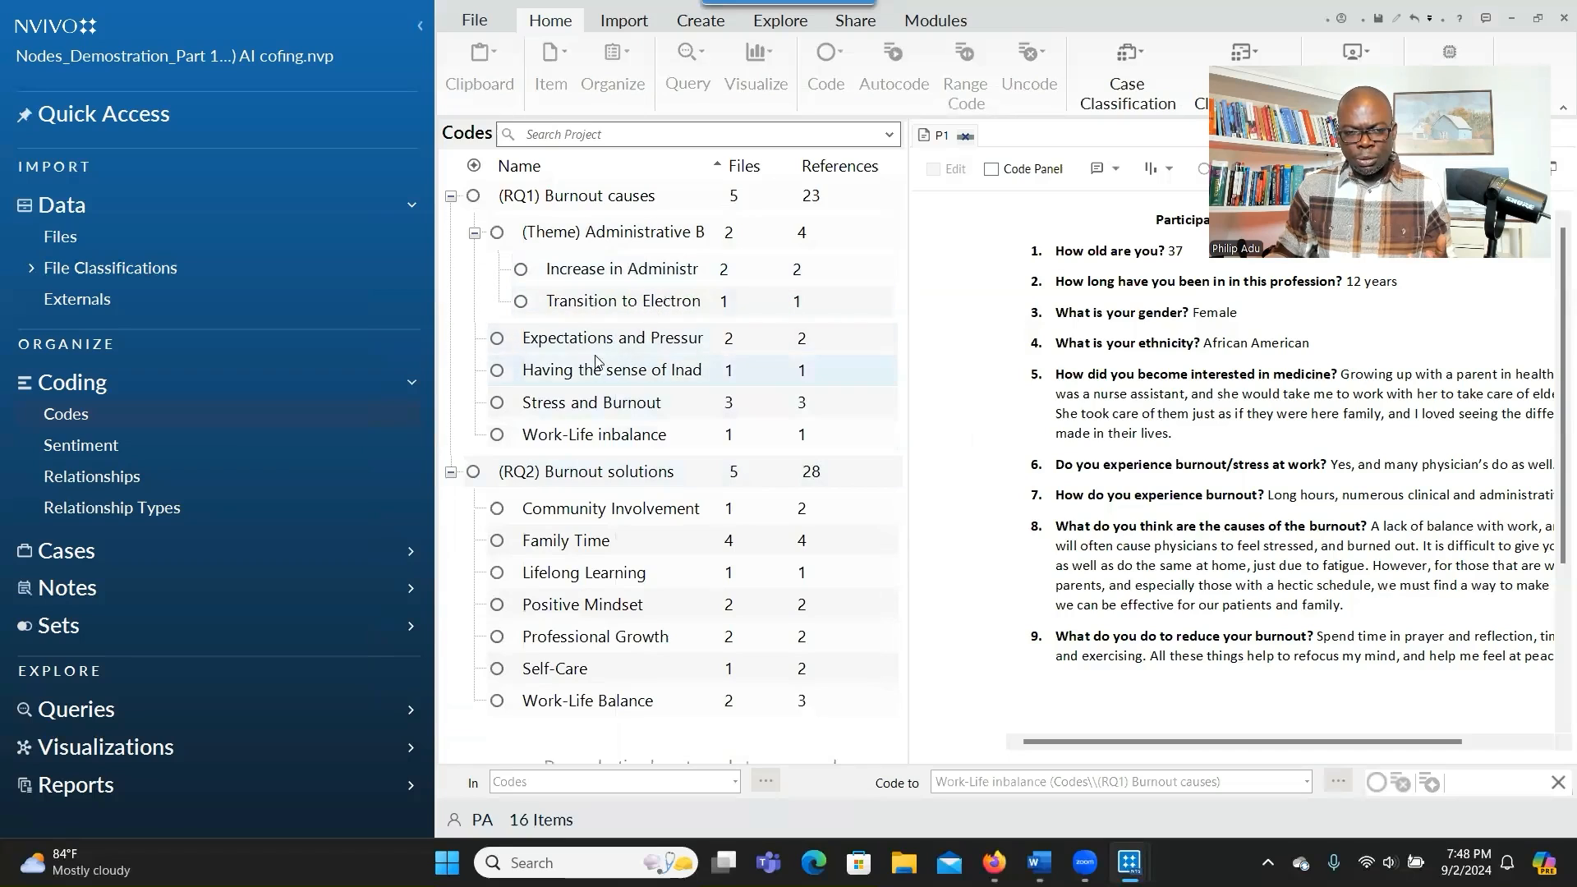
pyautogui.rightClick(605, 407)
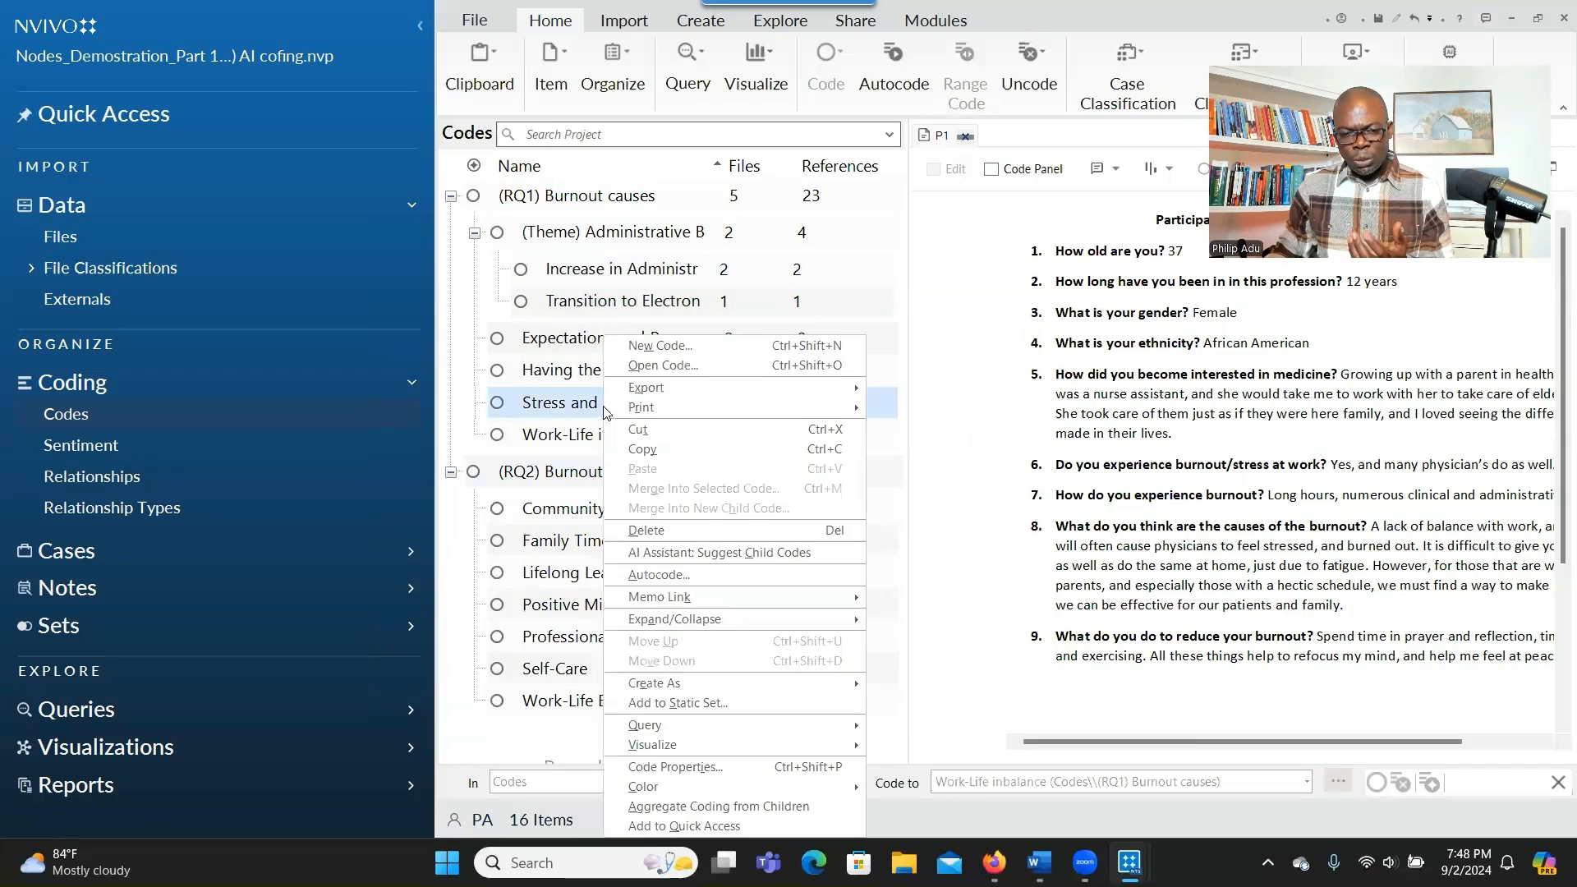
pyautogui.click(586, 416)
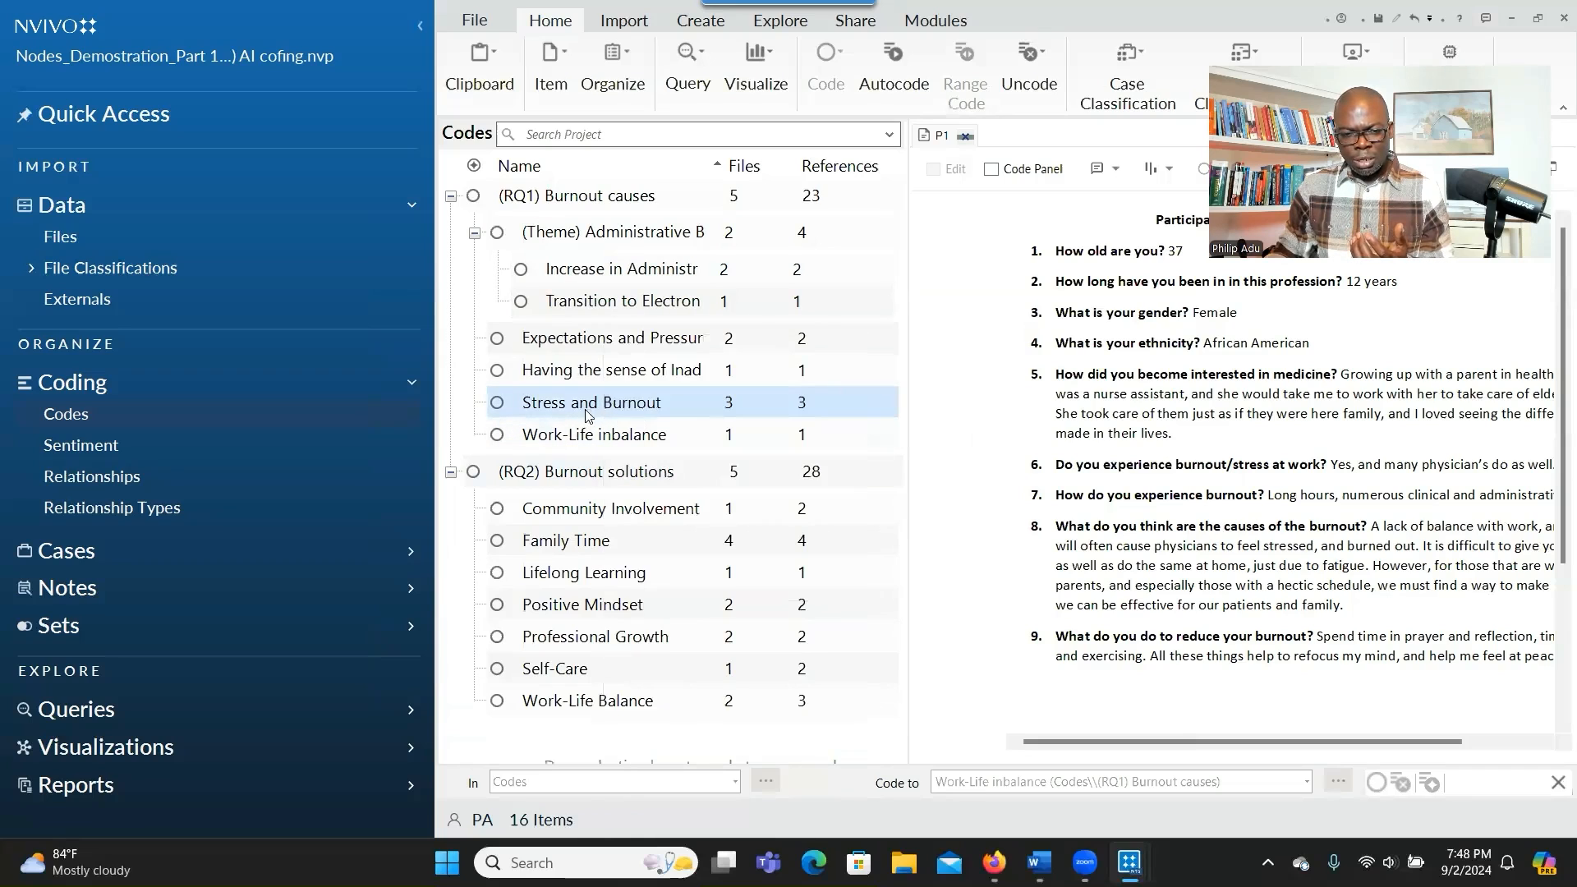
pyautogui.rightClick(588, 405)
pyautogui.click(582, 446)
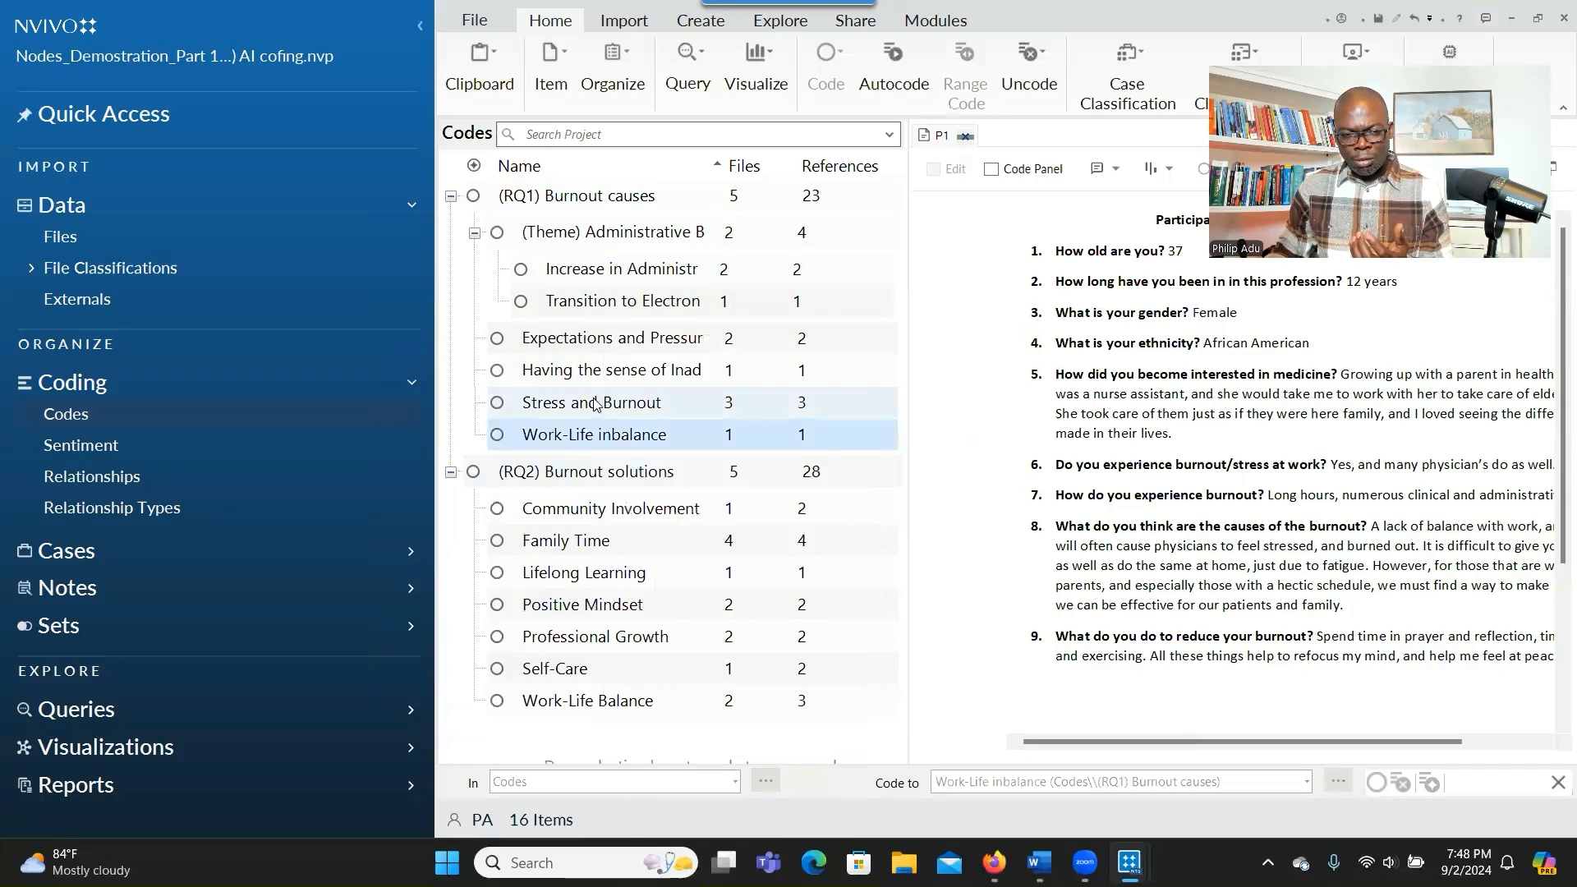
# Generate AI child codes for Stress and Burnout, add all the suggestions with their references, and expand the code in the hierarchy.
pyautogui.rightClick(598, 405)
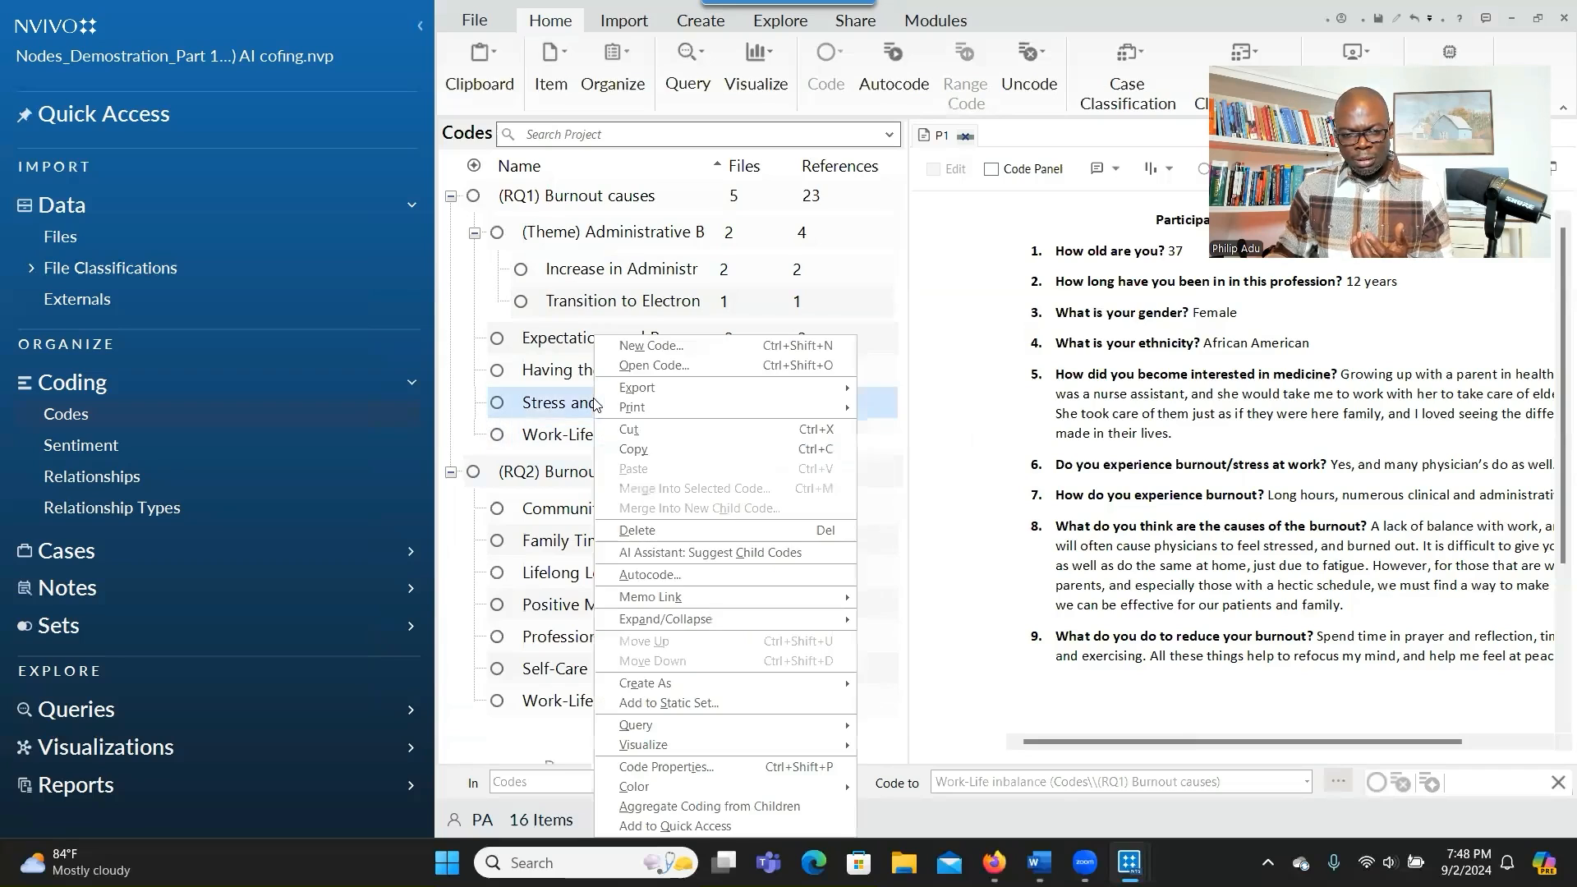
pyautogui.click(666, 554)
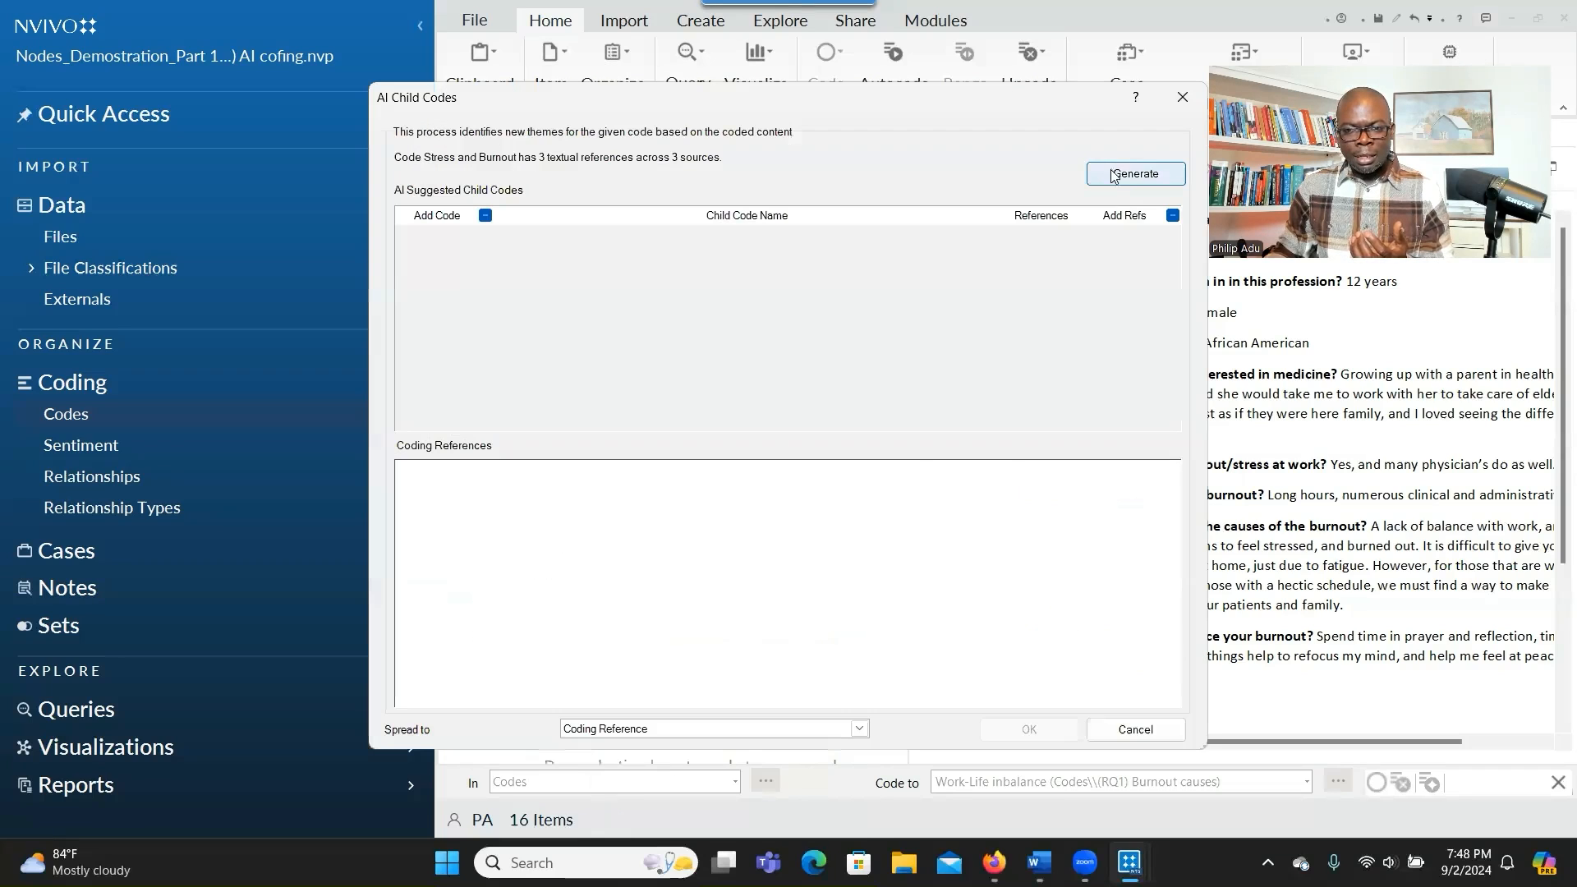
pyautogui.click(1114, 176)
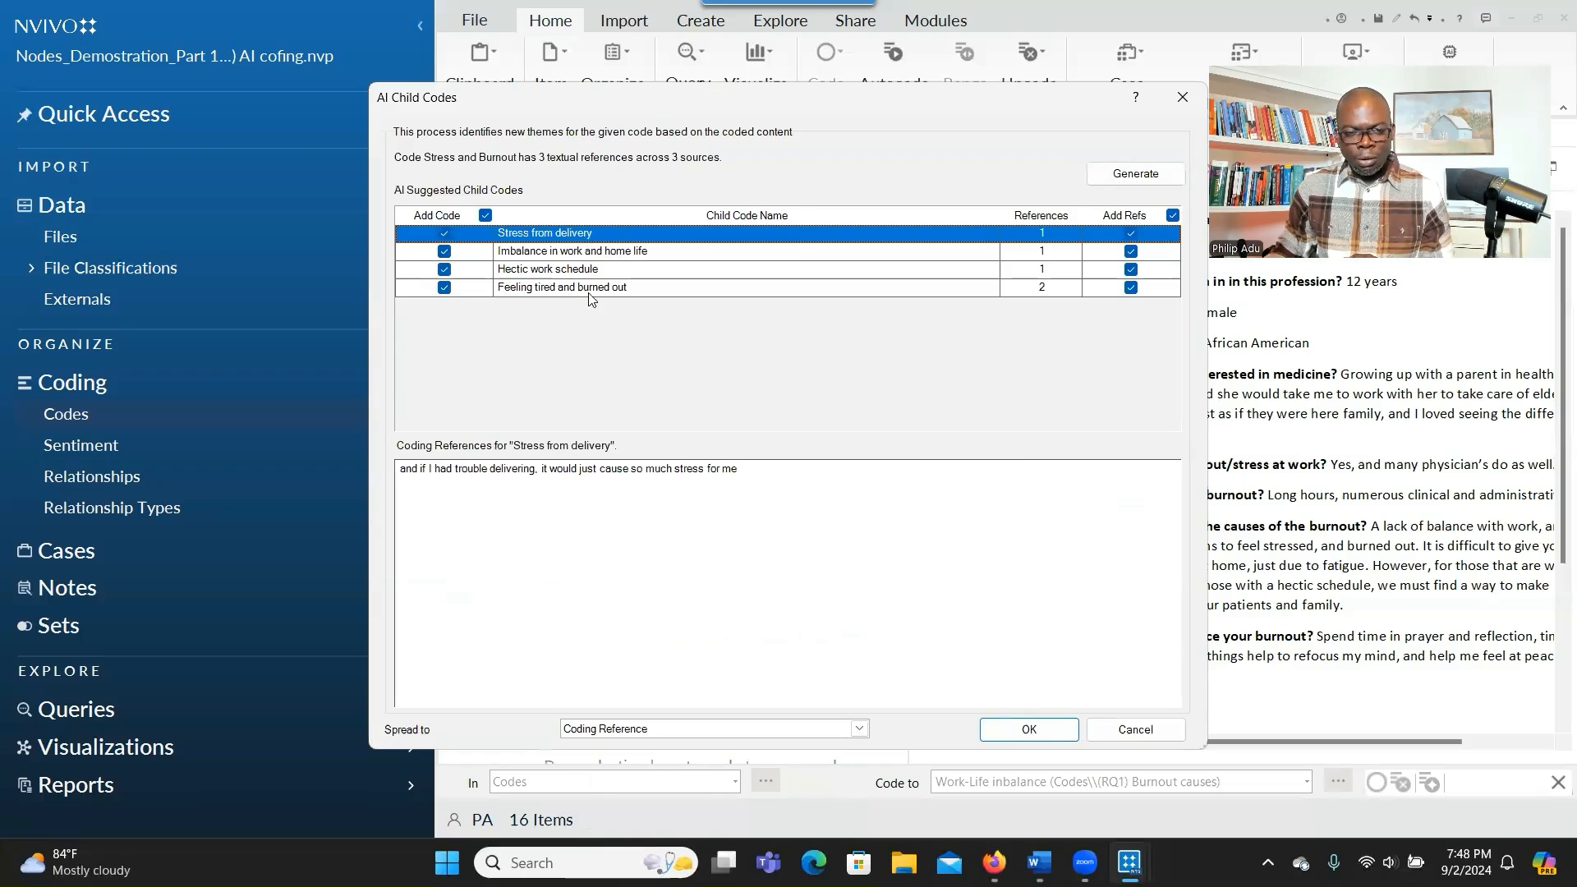
pyautogui.click(1022, 734)
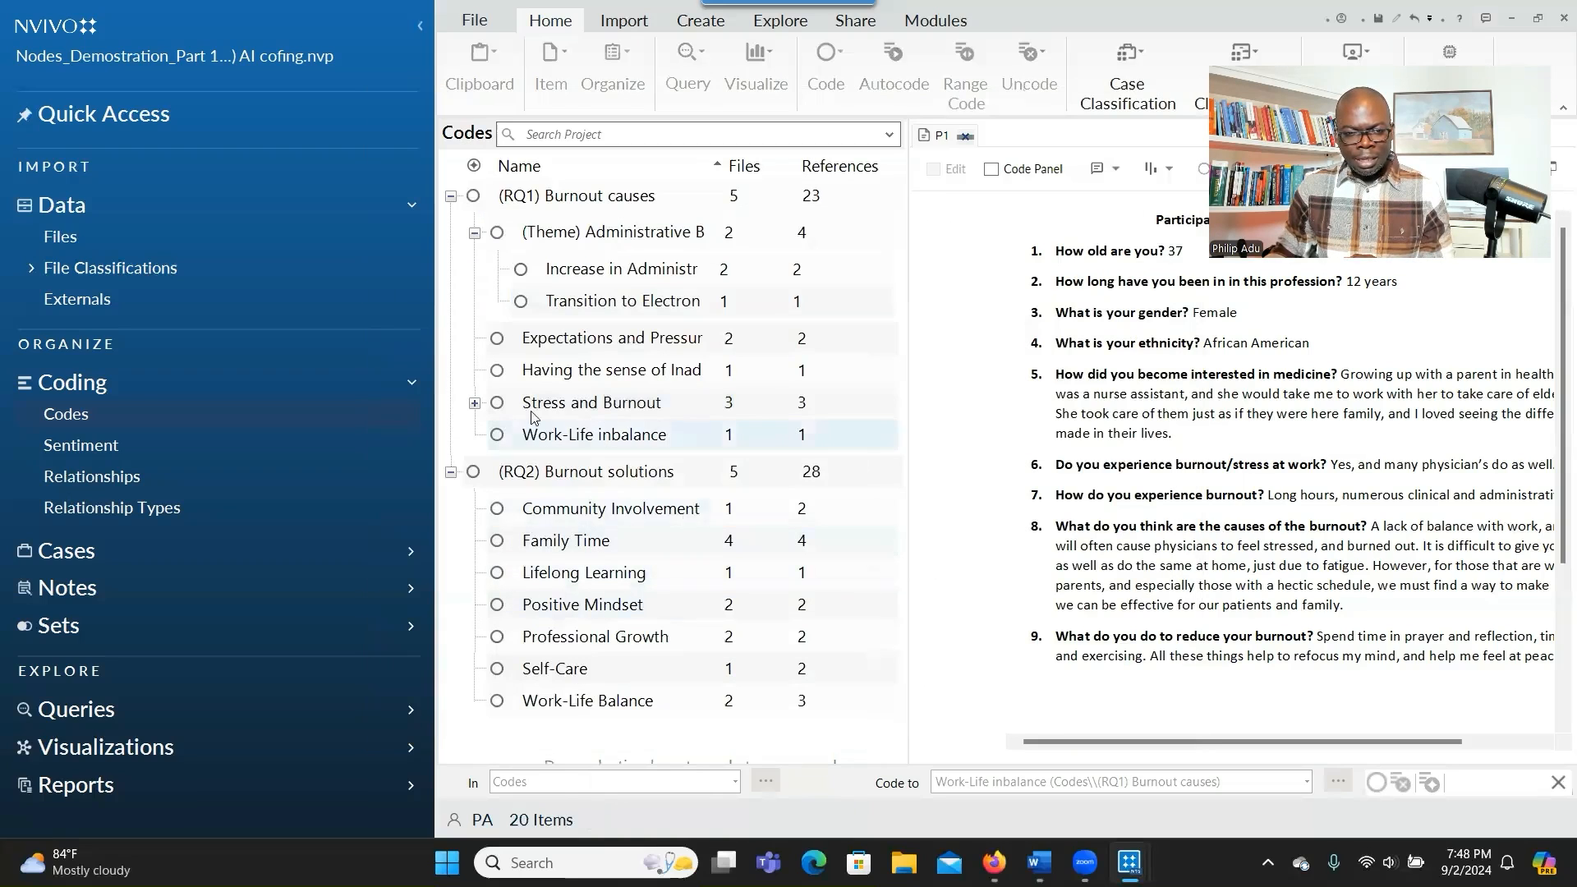
pyautogui.click(475, 403)
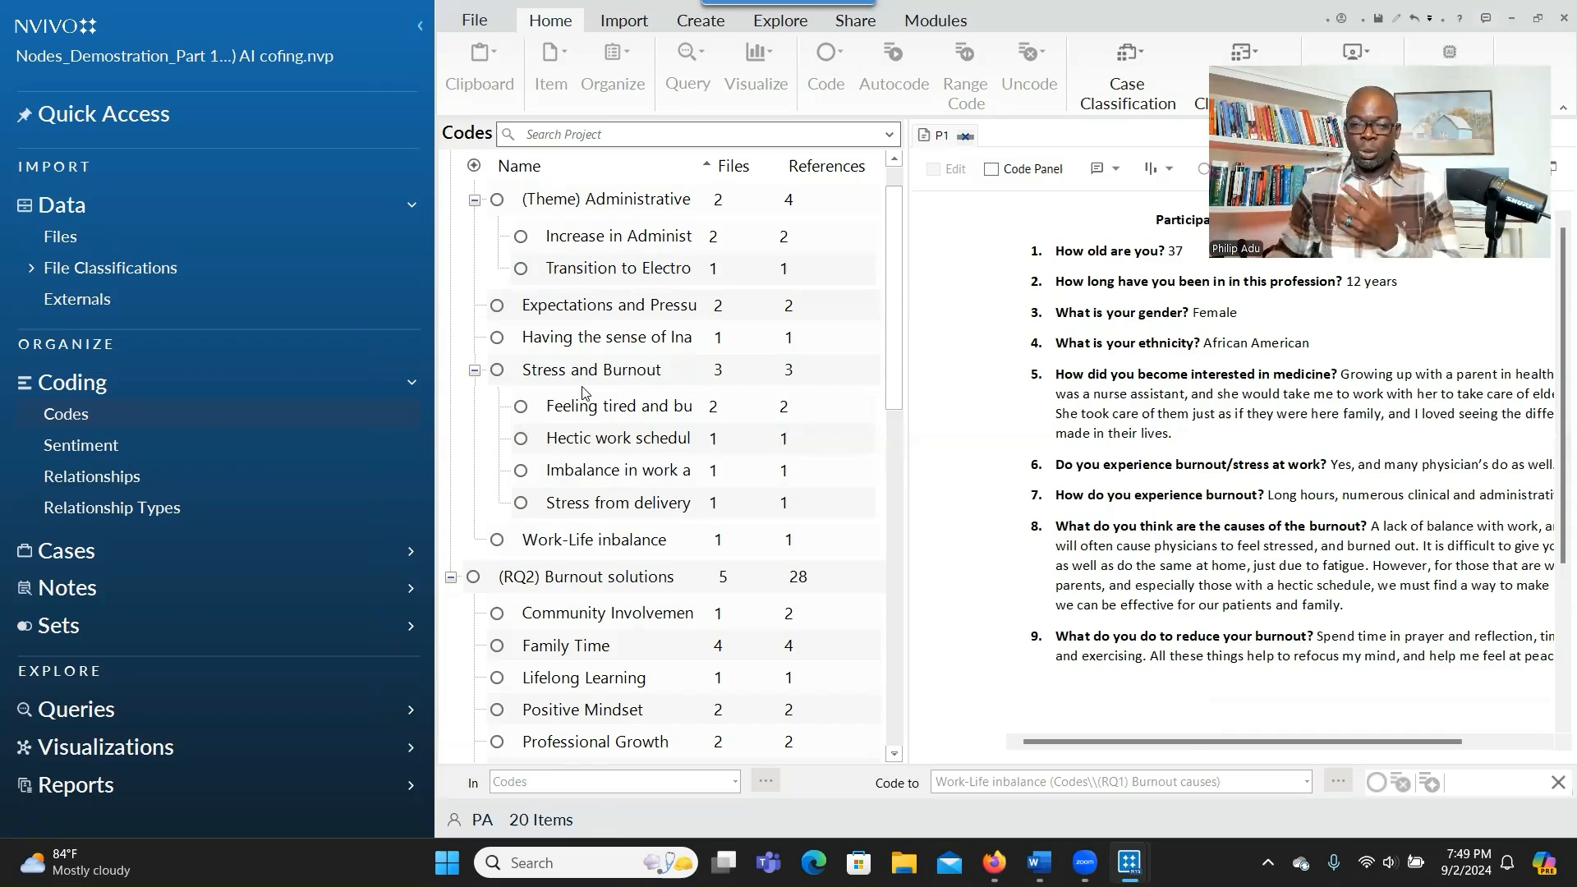
# Move the Positive Mindset and Lifelong Learning codes under Self-Care within "(RQ2) Burnout solutions".
pyautogui.scroll(-3, 606, 366)
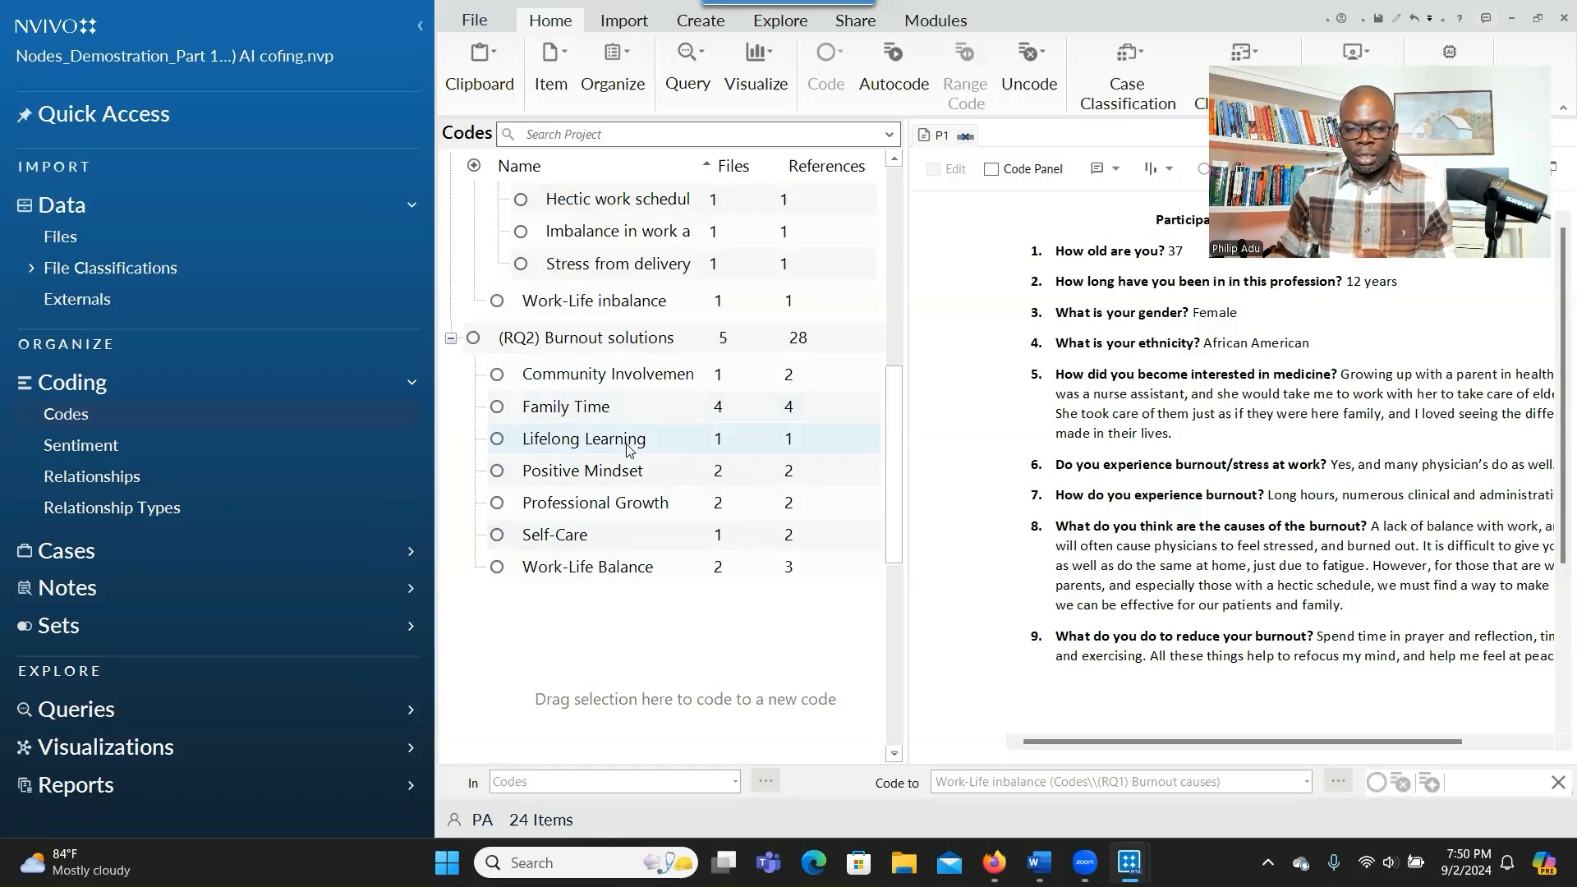
pyautogui.click(564, 537)
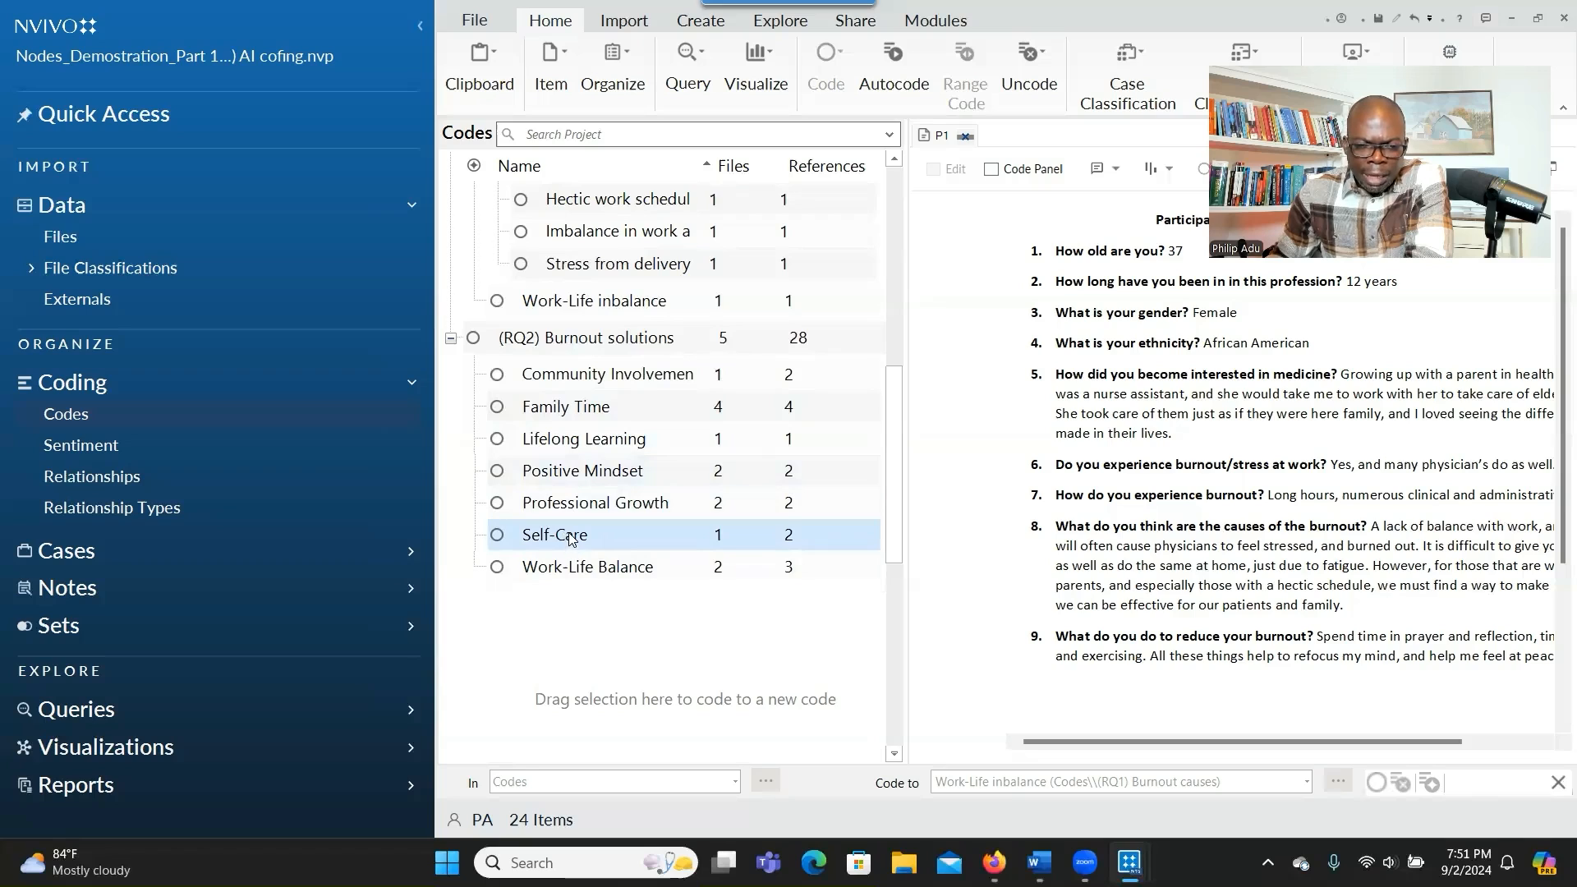
pyautogui.click(575, 475)
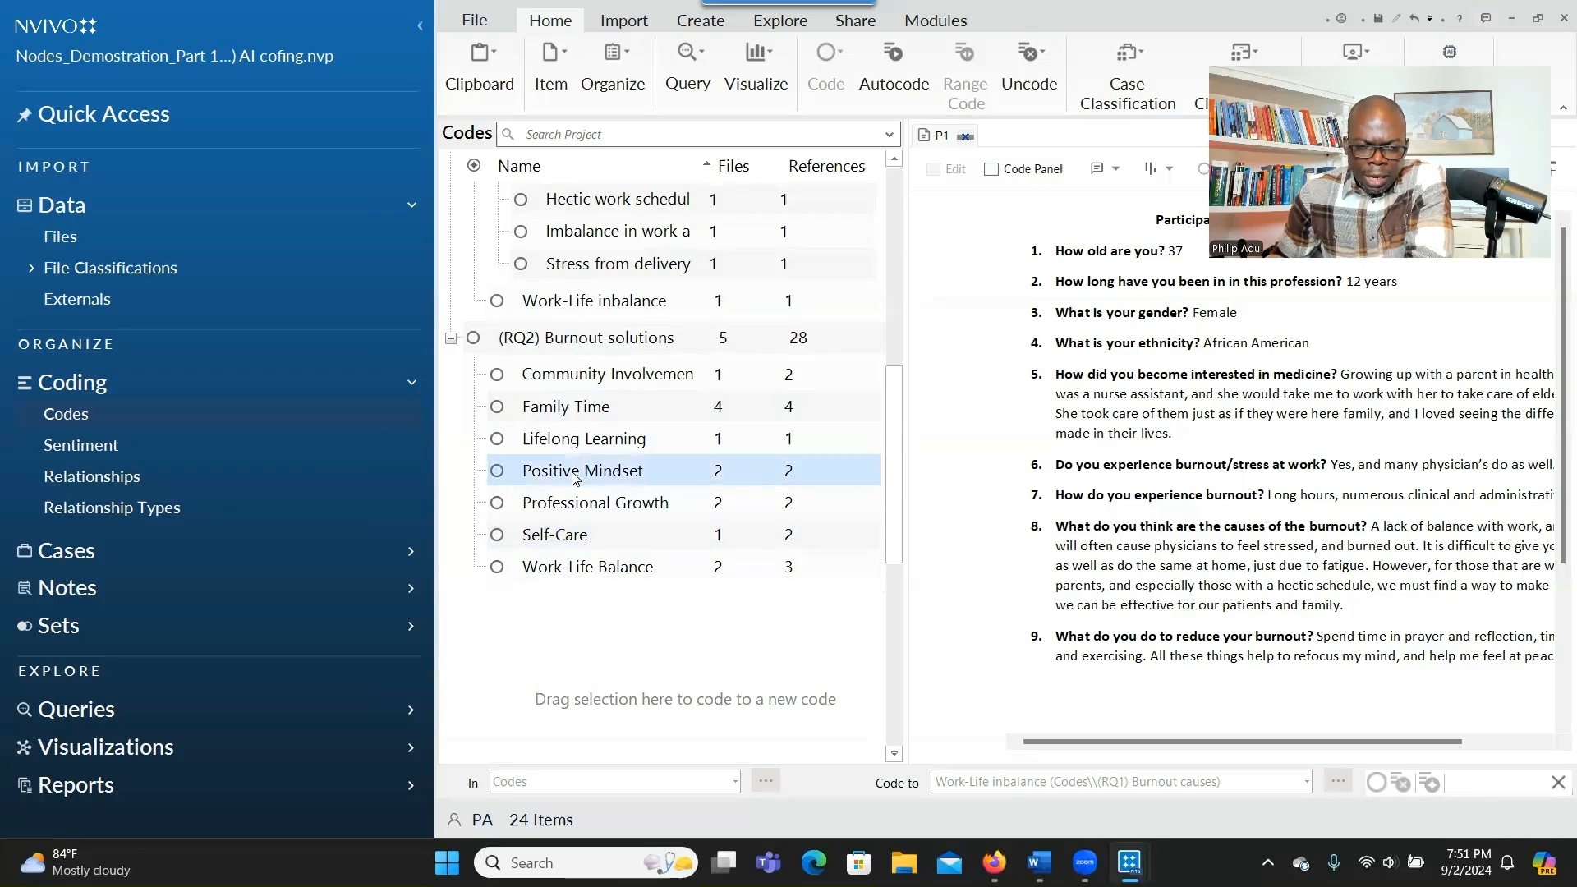
pyautogui.moveTo(573, 478); pyautogui.dragTo(510, 534)
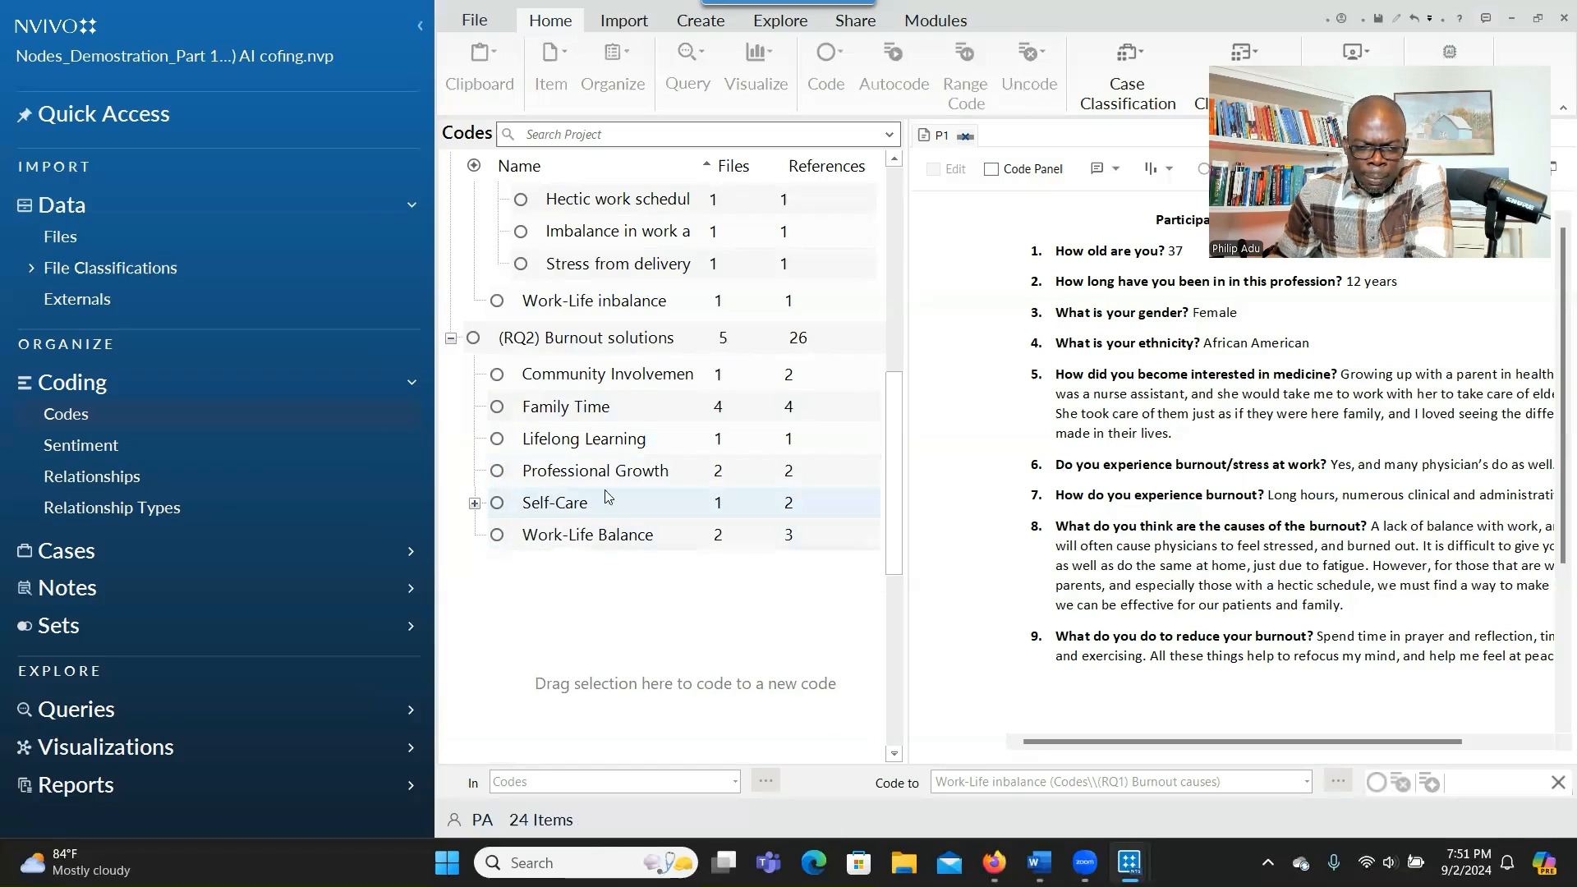
pyautogui.click(615, 450)
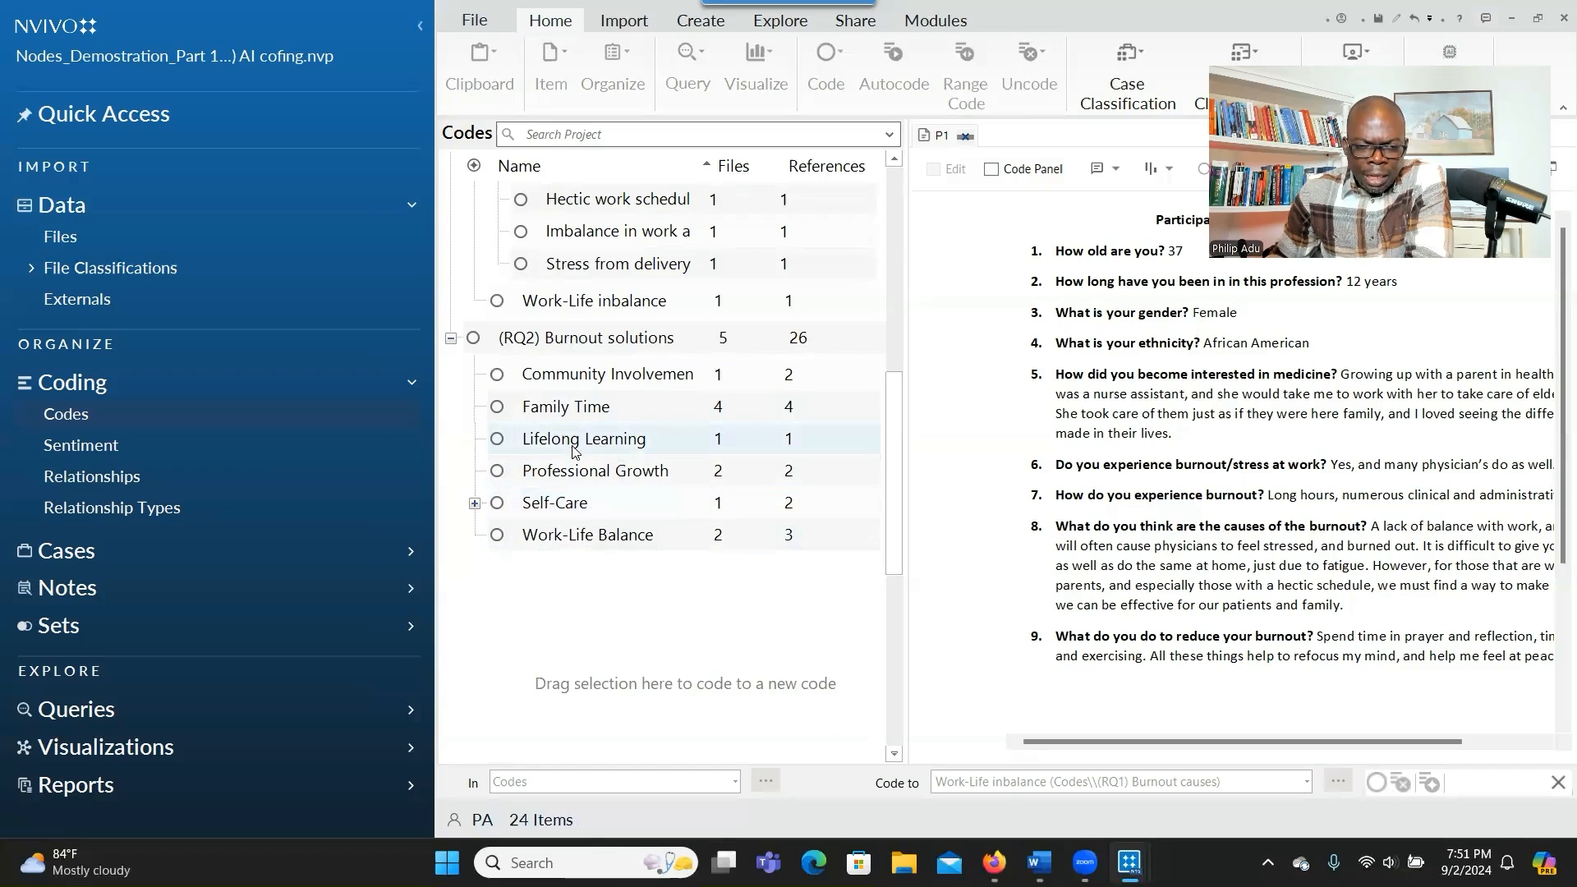
pyautogui.click(616, 448)
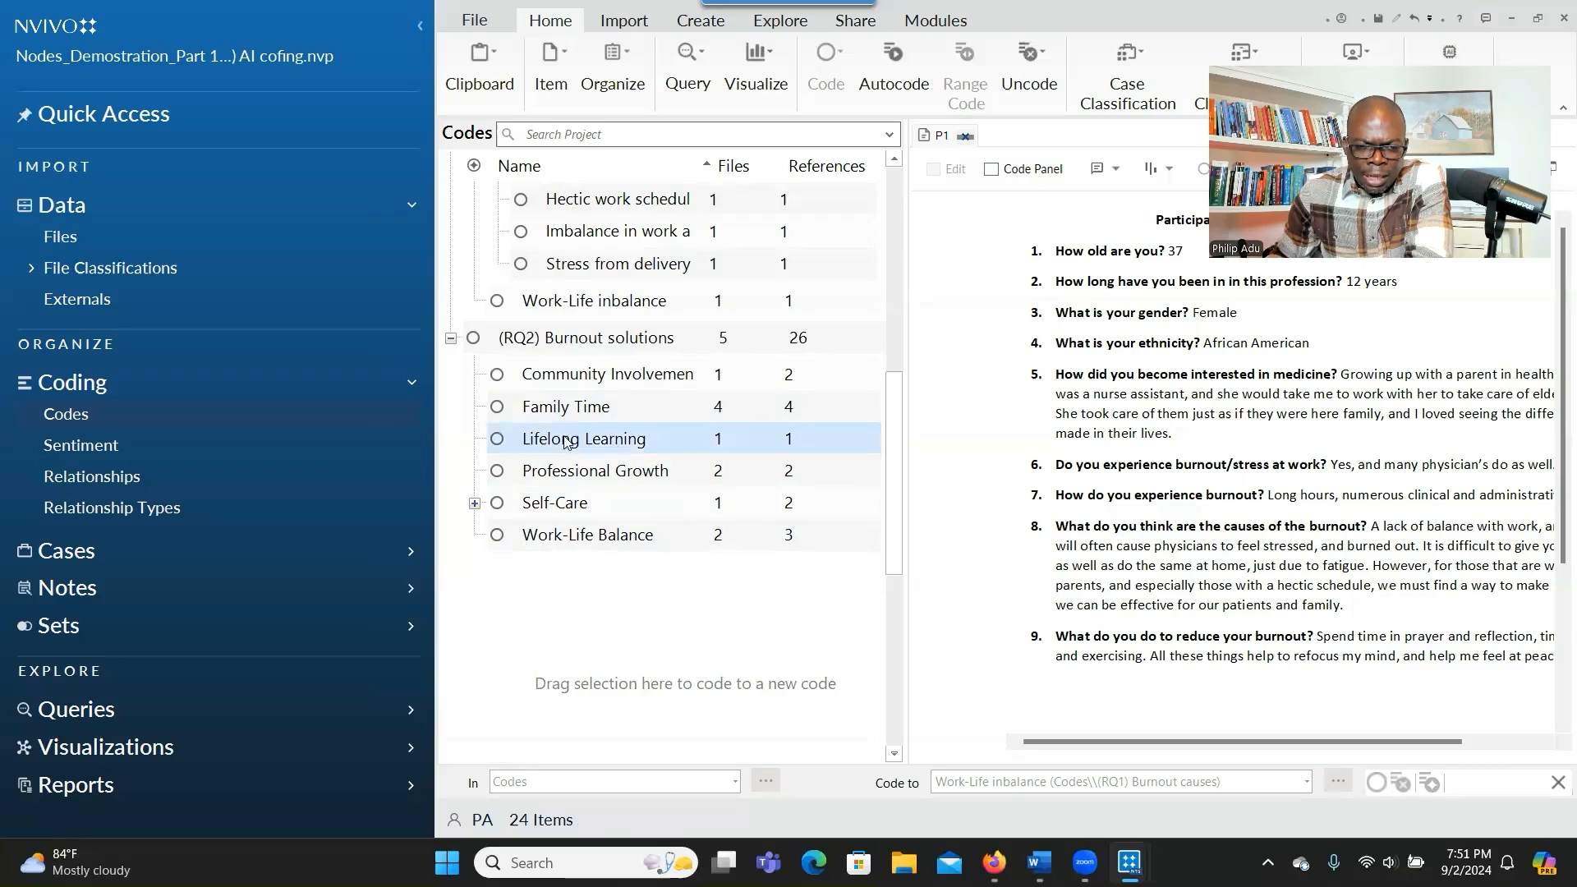
pyautogui.moveTo(506, 444); pyautogui.dragTo(506, 498)
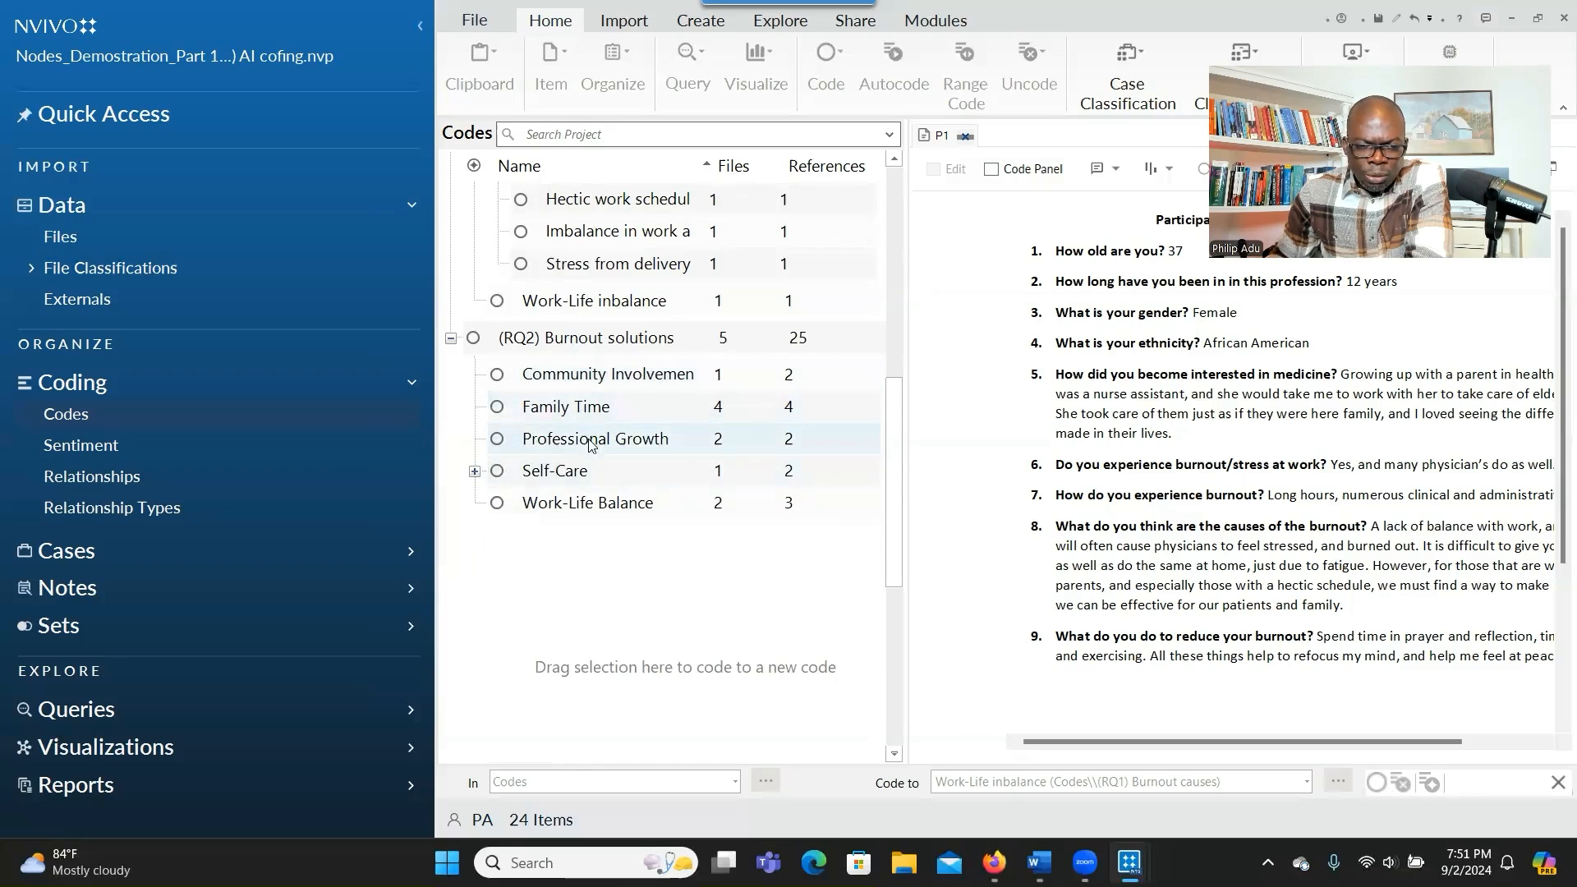
# Generate AI child codes for Self-Care, add all the suggestions with their references, and expand the code in the hierarchy.
pyautogui.rightClick(532, 478)
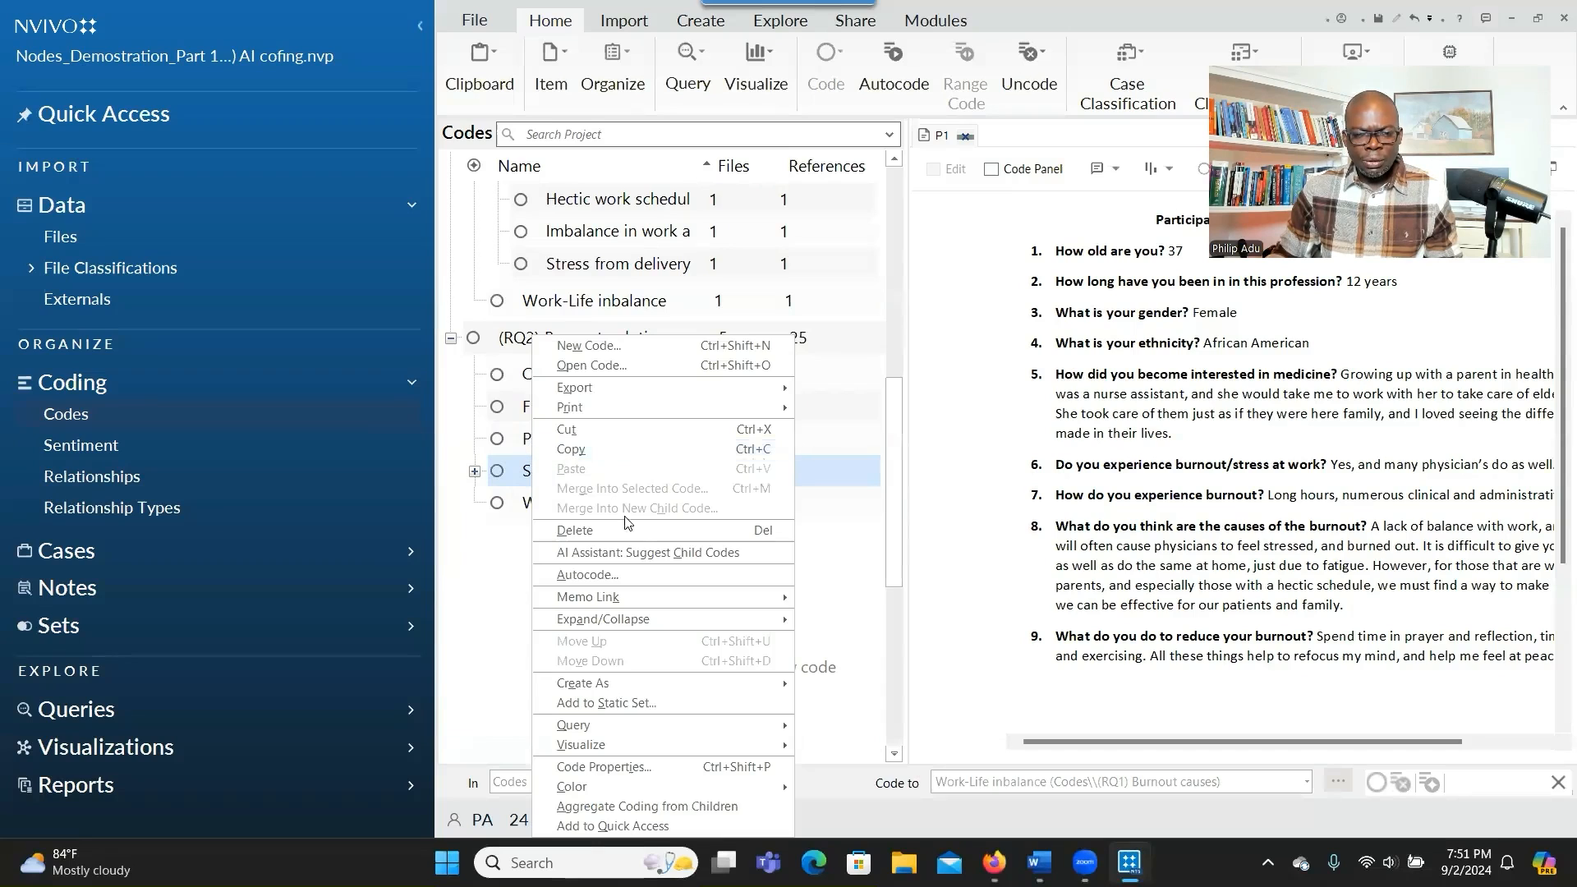
pyautogui.click(645, 553)
pyautogui.click(1143, 187)
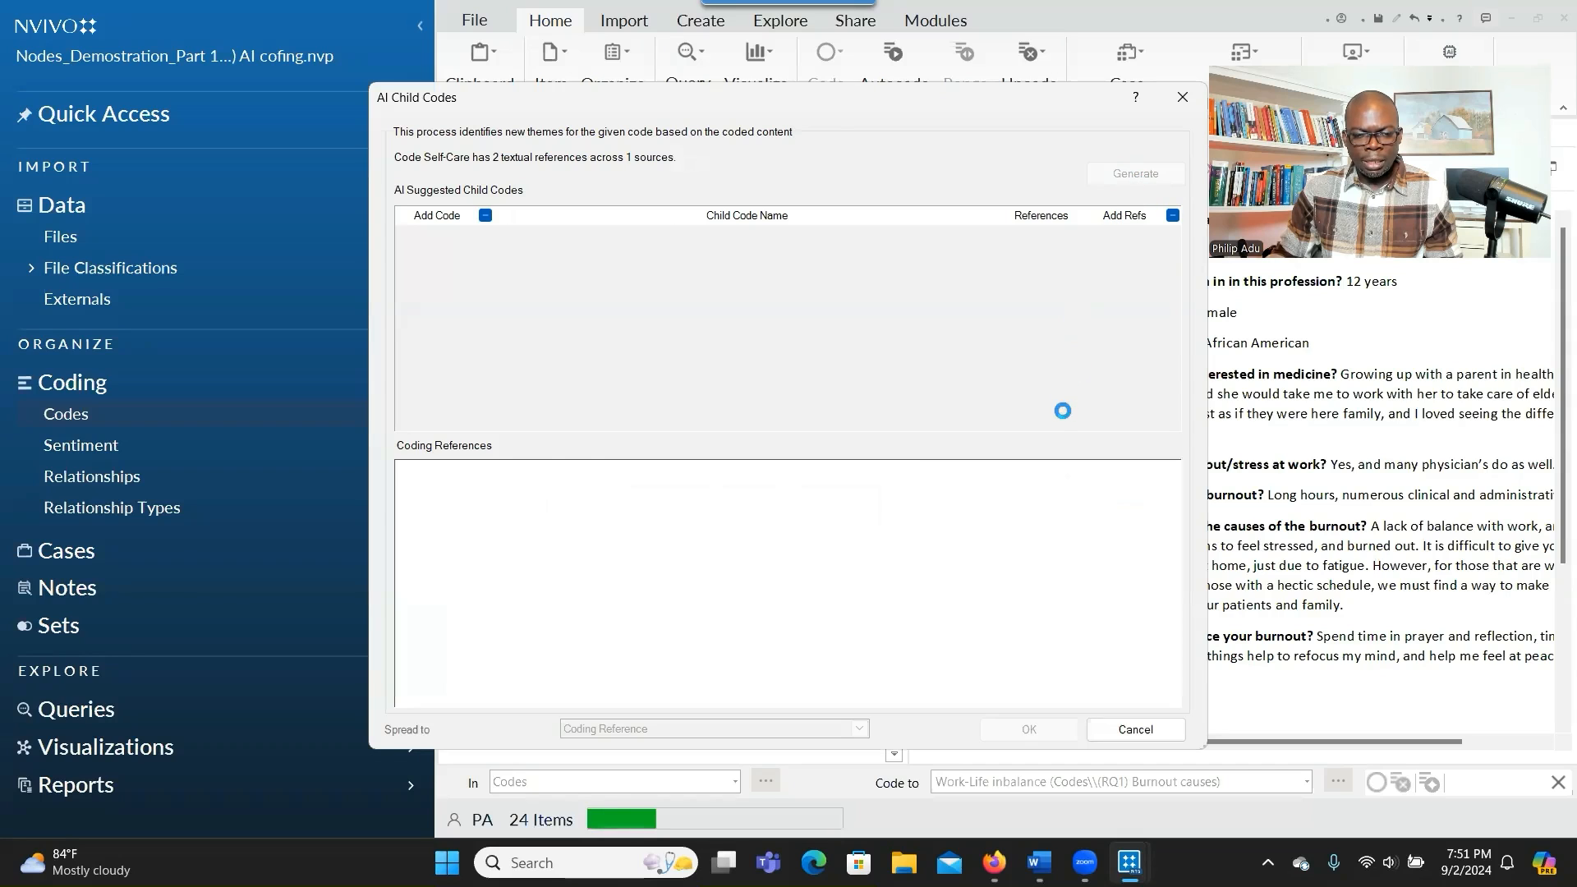
pyautogui.click(1057, 731)
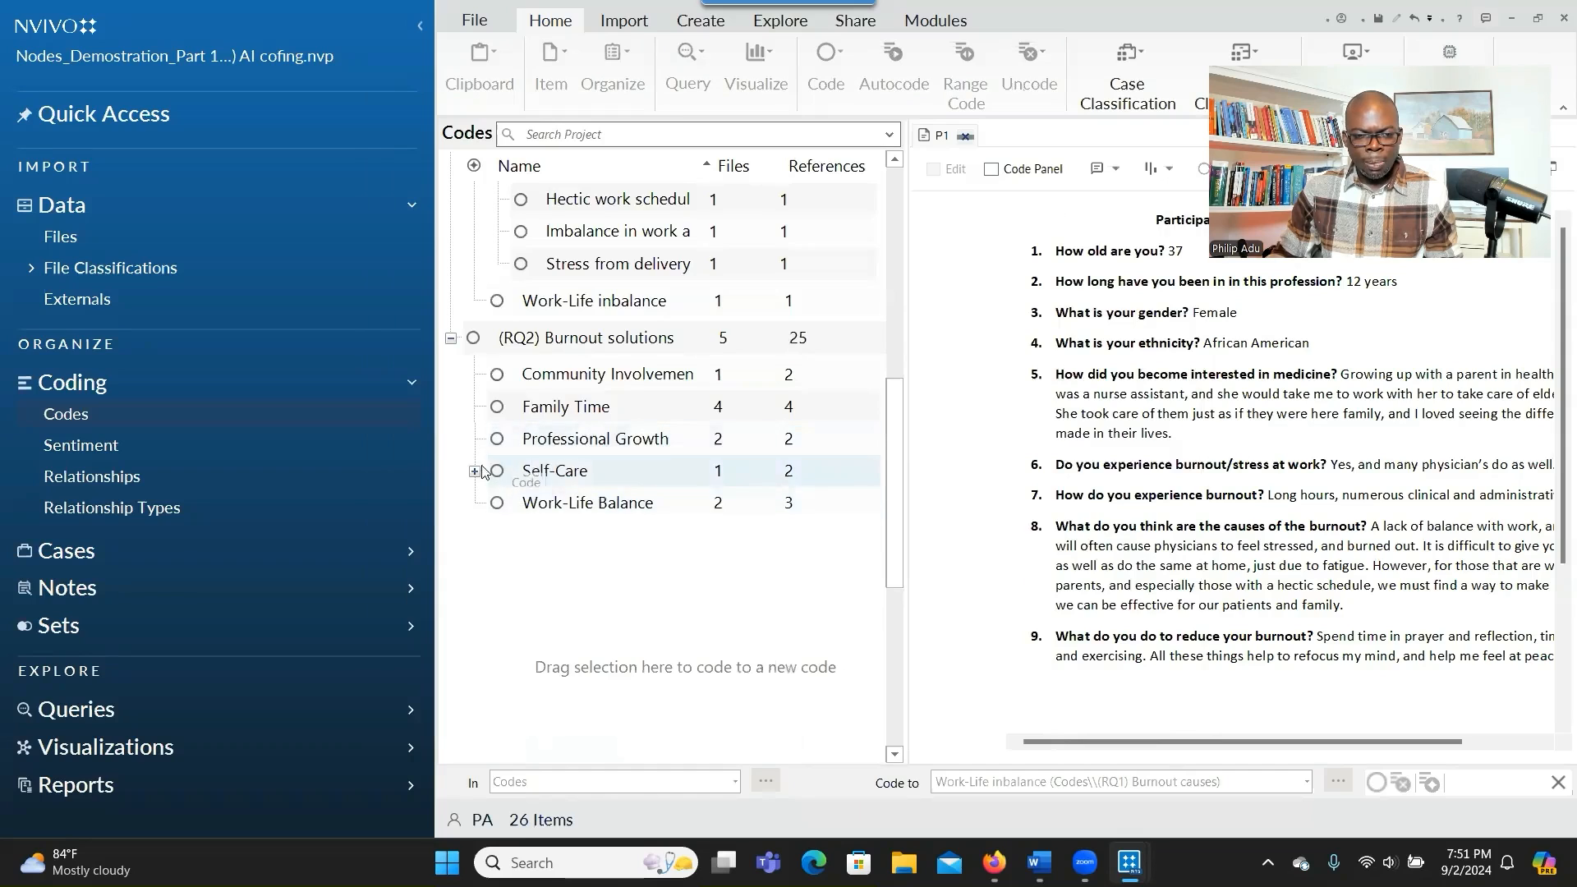
pyautogui.click(475, 471)
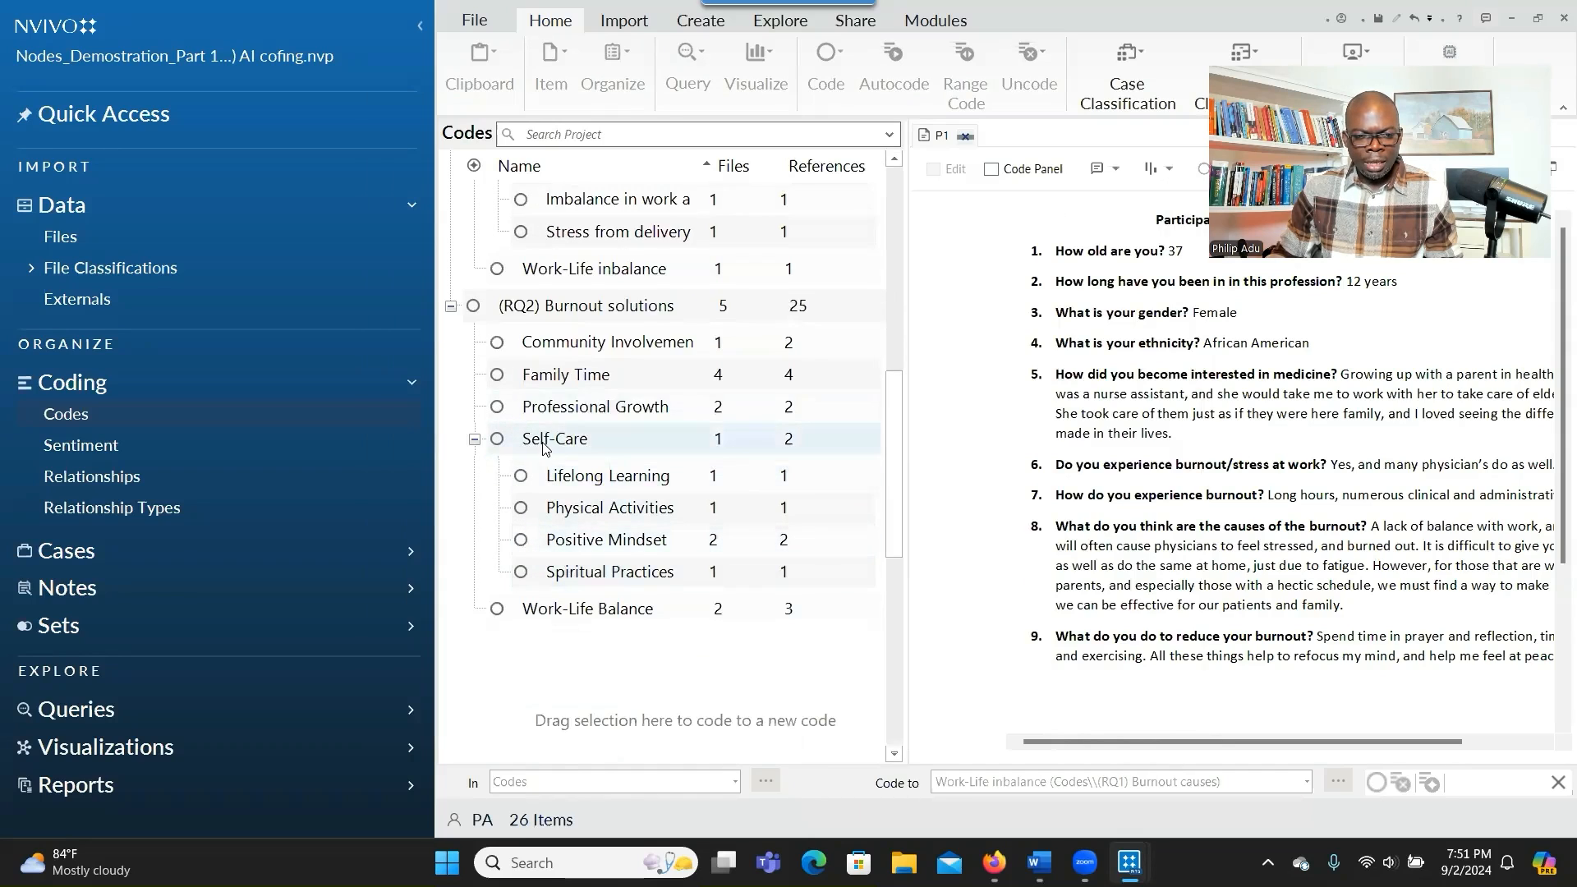
# Rename the Self-Care code as "(Theme) Self-Care" in its code properties.
pyautogui.rightClick(543, 444)
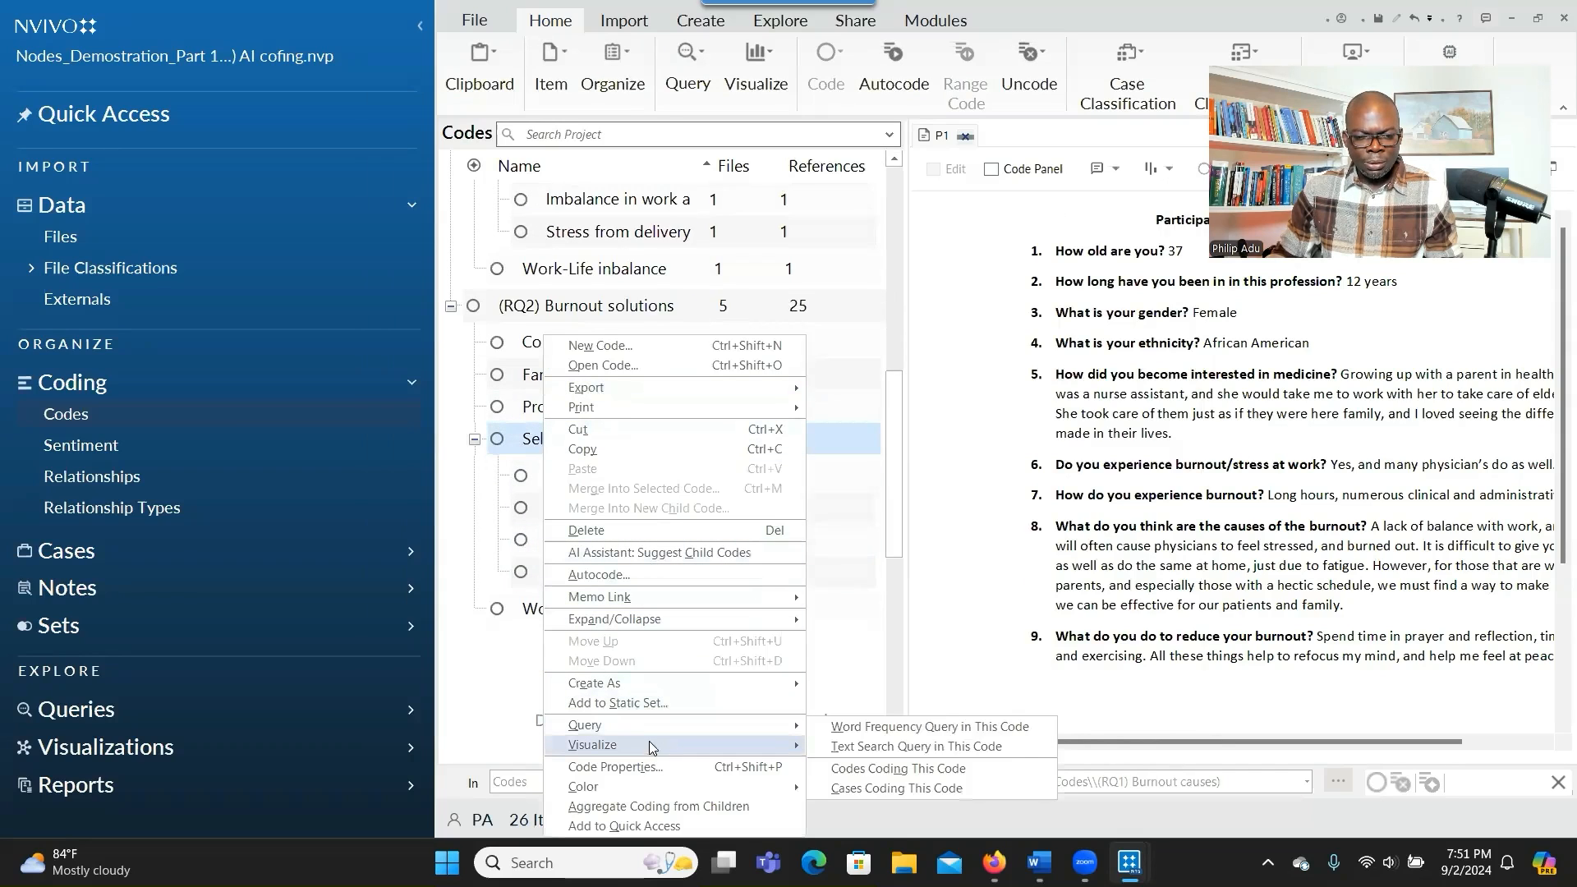
pyautogui.click(657, 767)
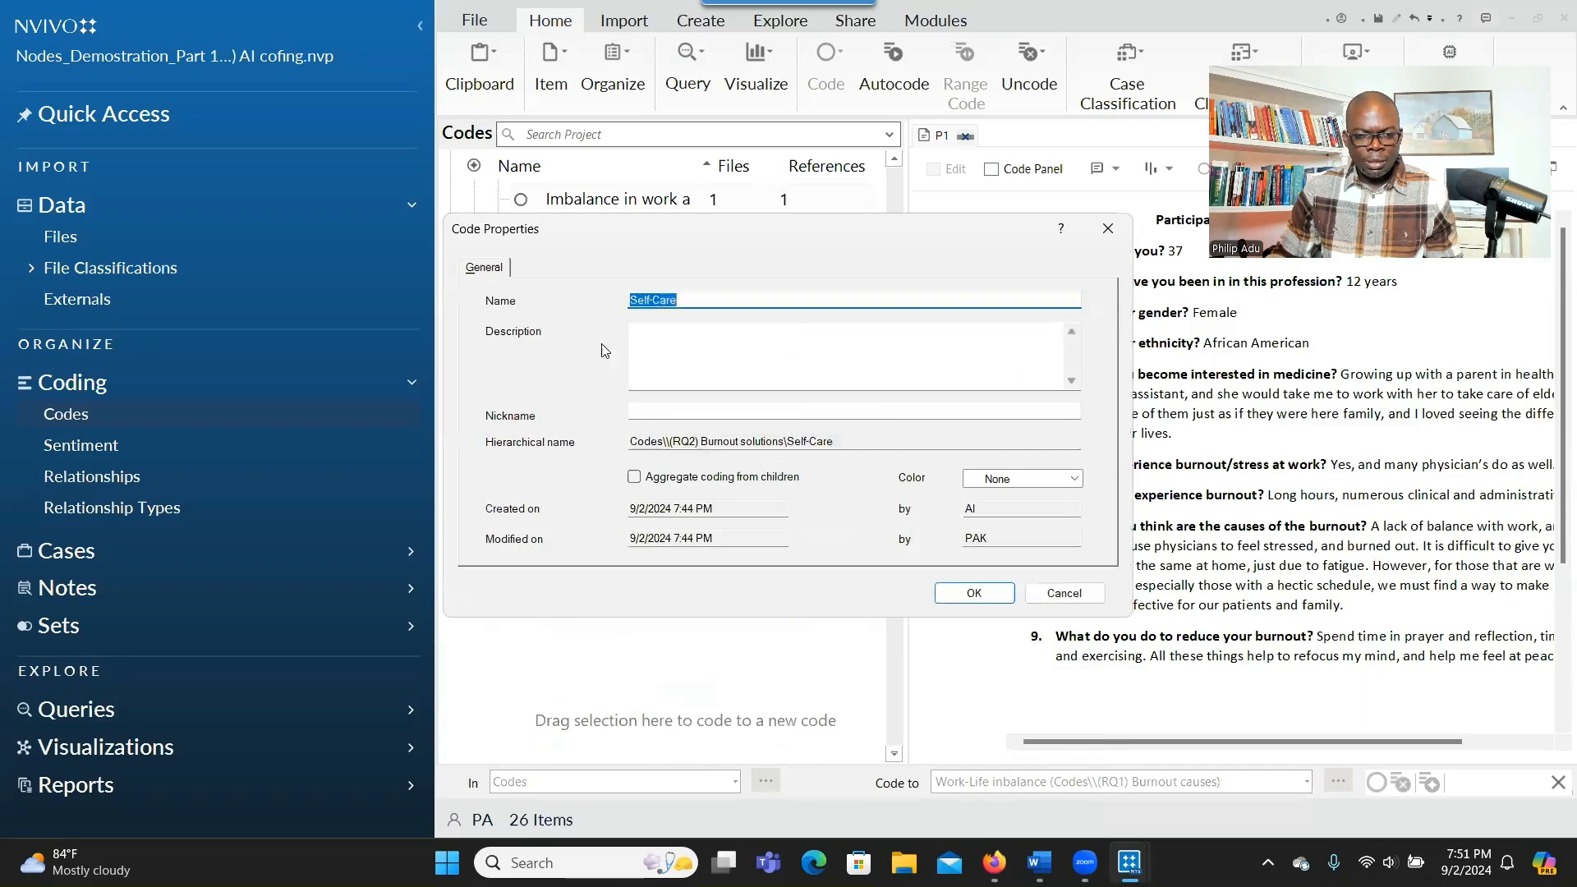
pyautogui.click(633, 304)
pyautogui.write('Theme')
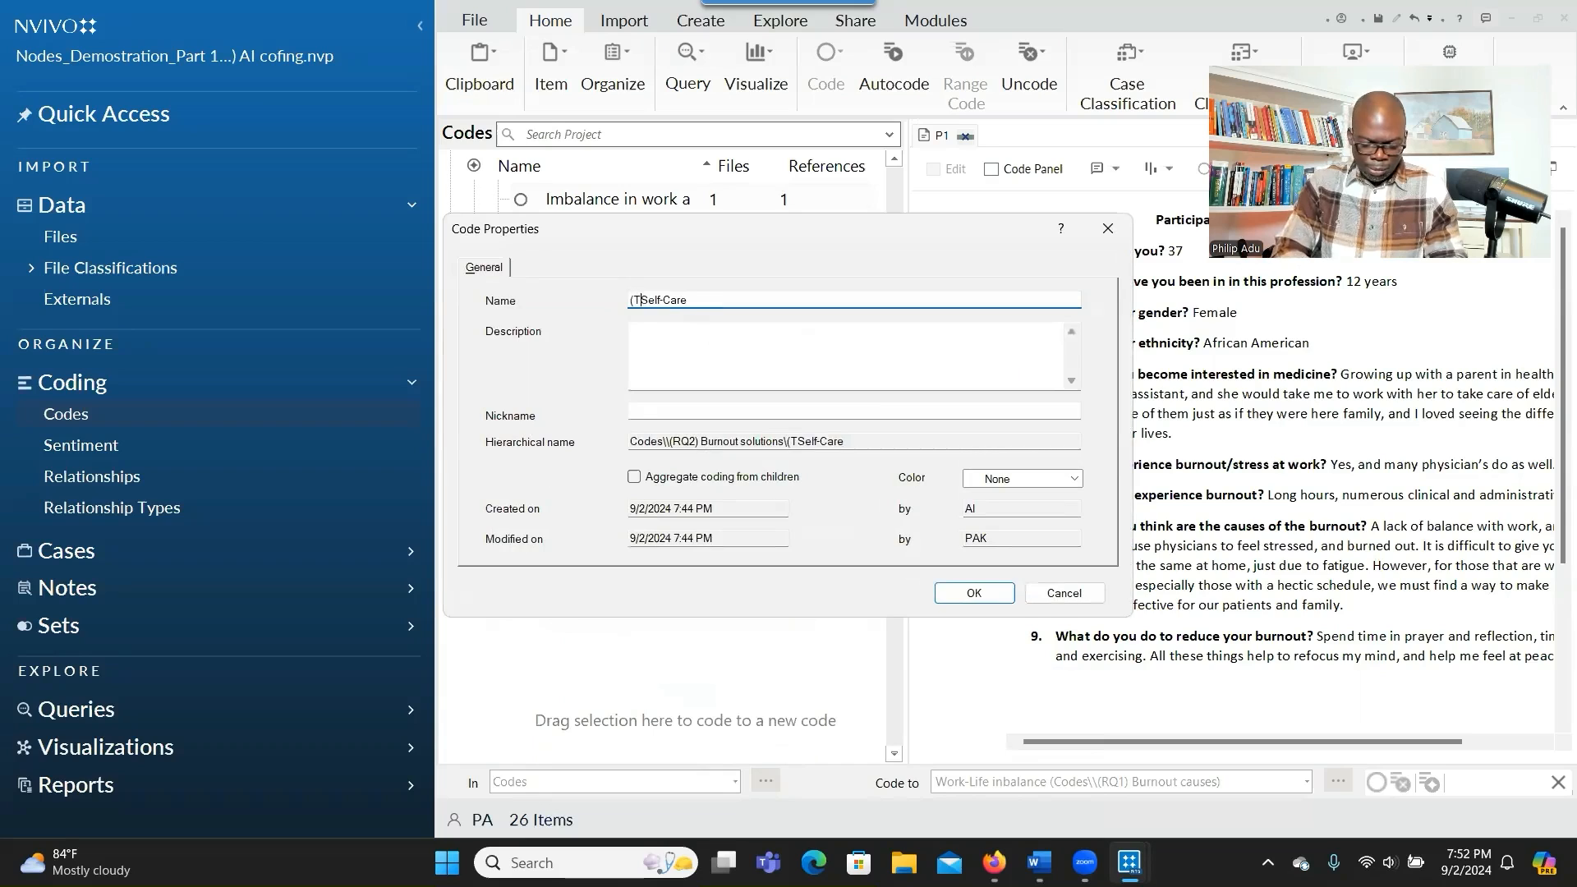
pyautogui.write(')')
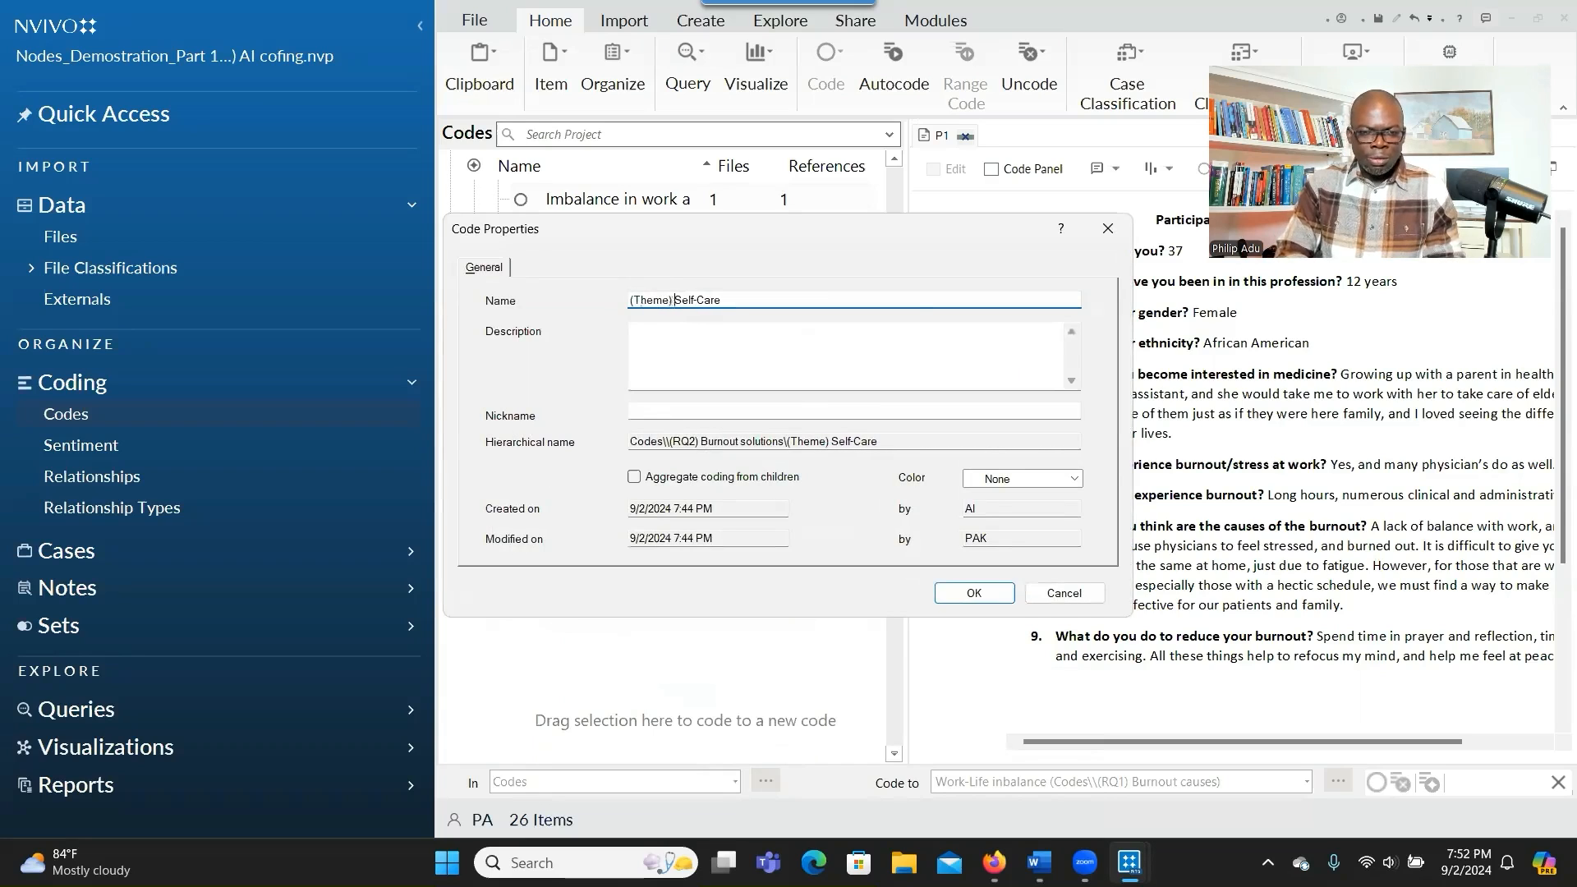
pyautogui.click(972, 592)
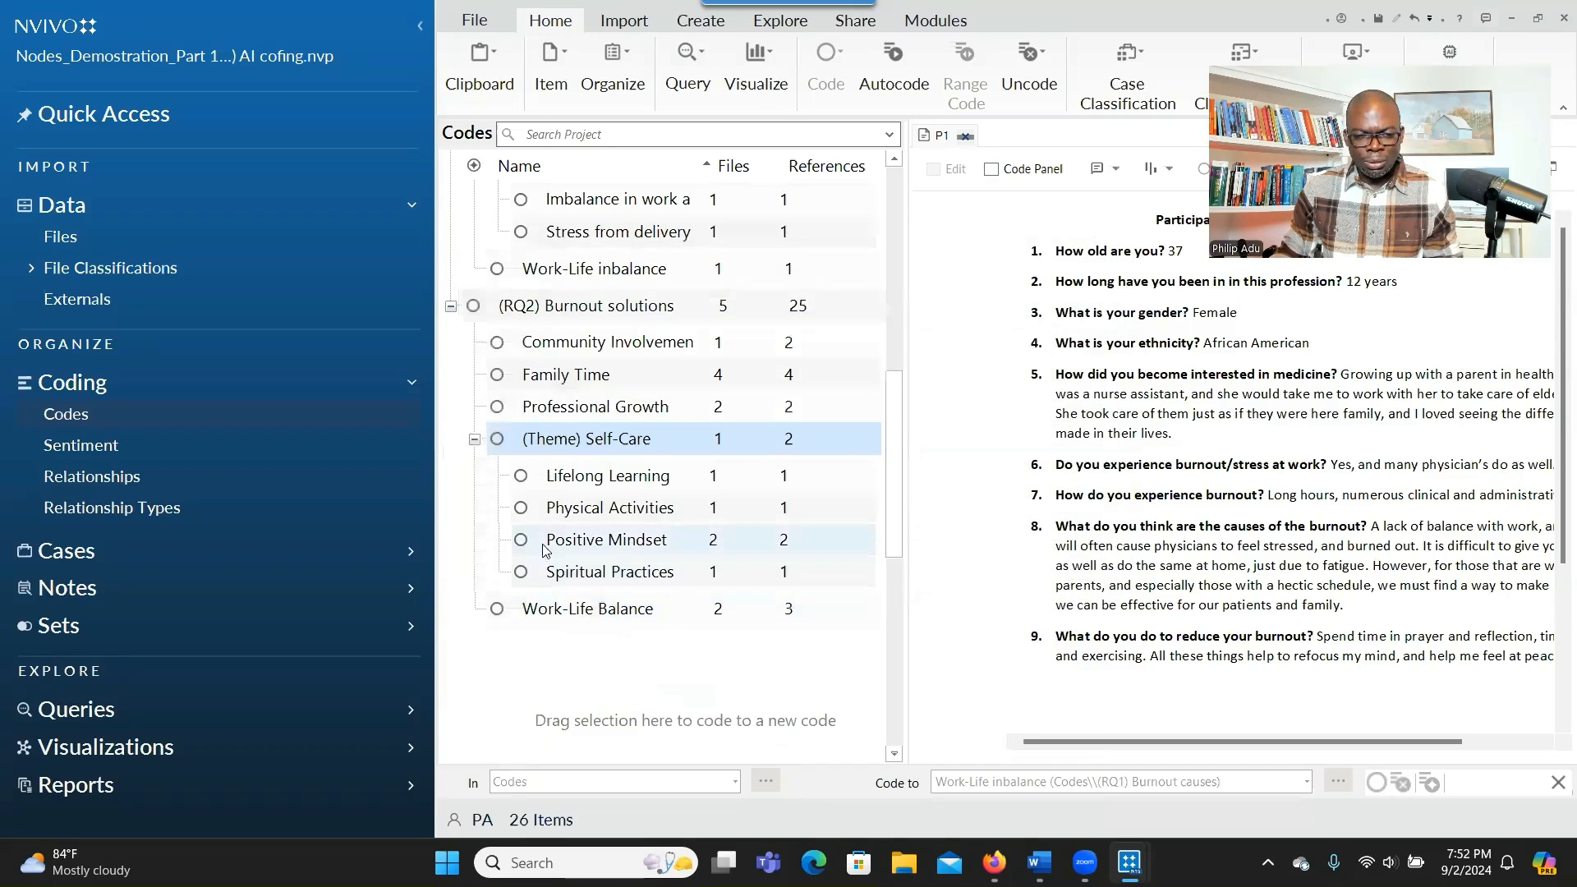
# Generate AI child codes for Family Time, add all the suggestions with their references, and expand the code in the hierarchy.
pyautogui.scroll(1, 575, 452)
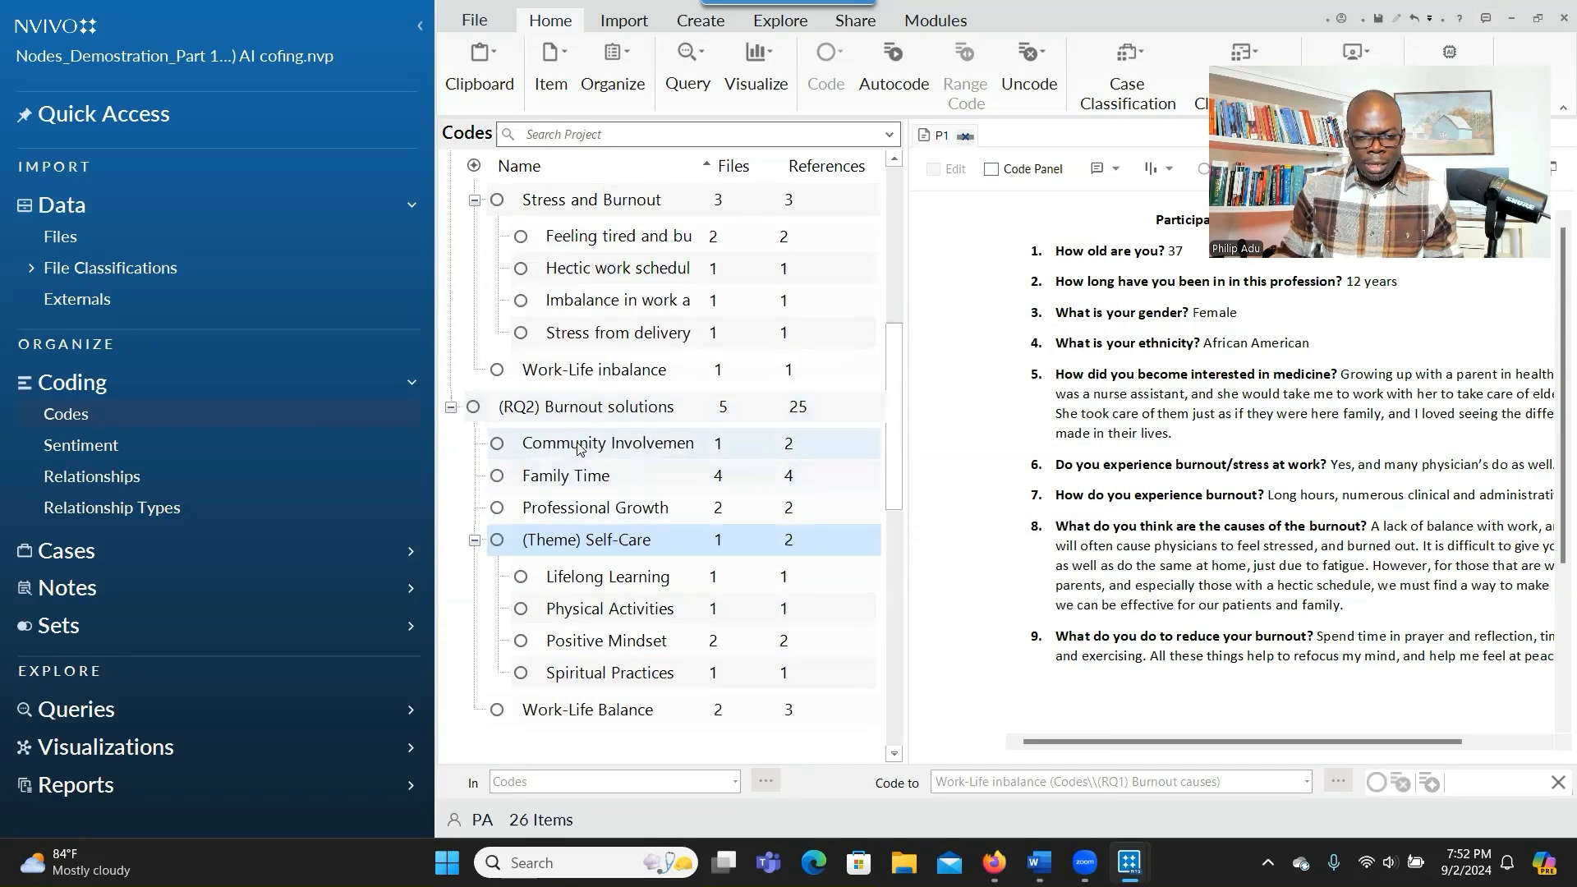
pyautogui.click(596, 483)
pyautogui.rightClick(595, 483)
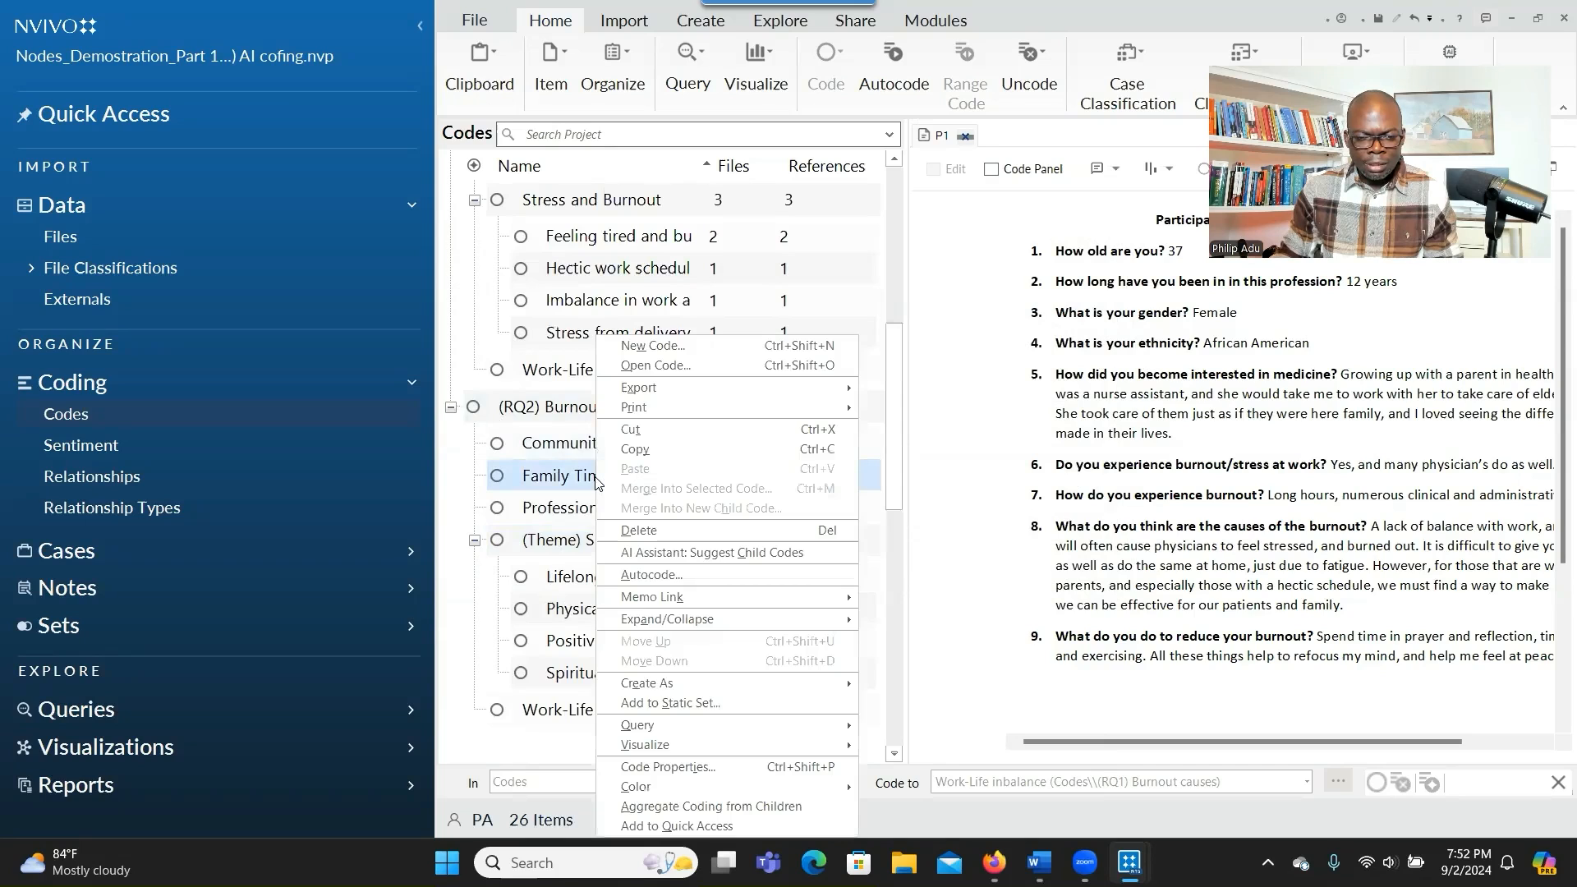
pyautogui.click(683, 555)
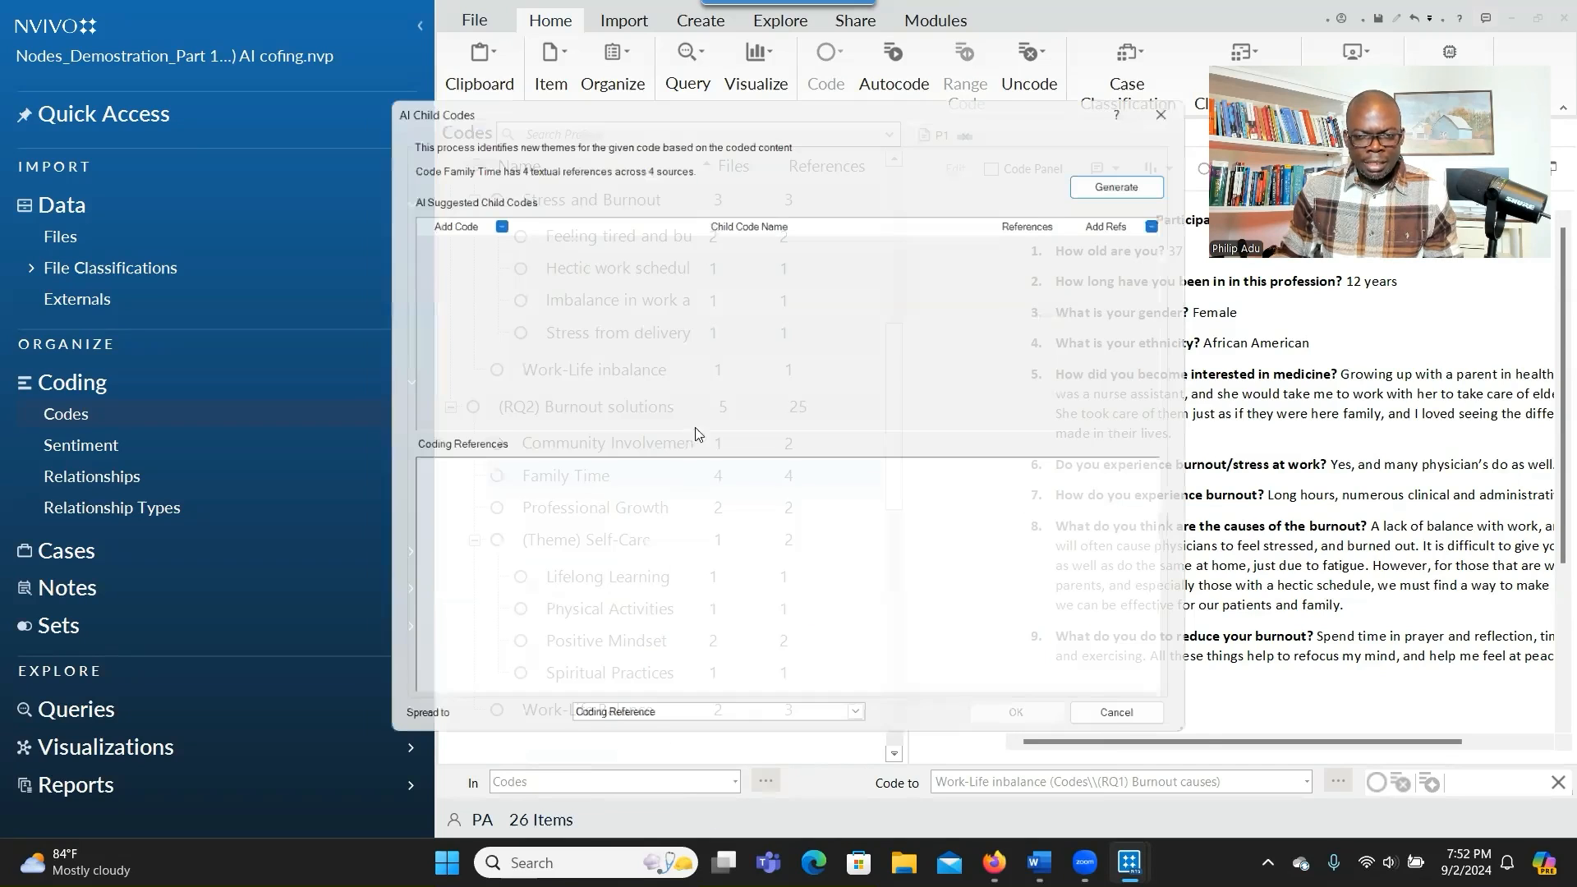
pyautogui.click(1119, 176)
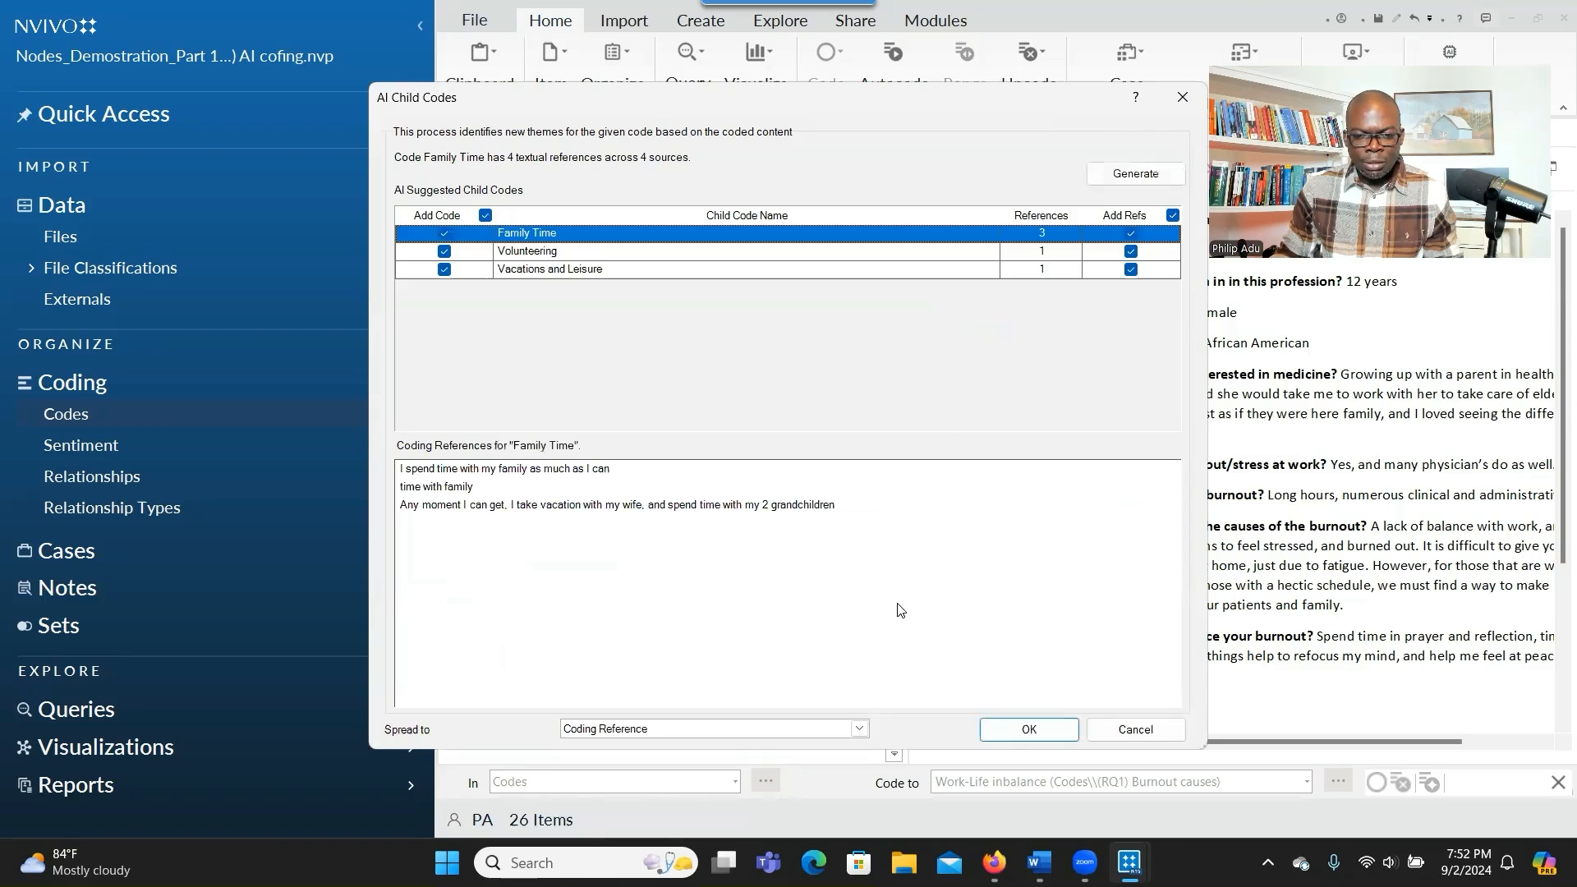
pyautogui.click(999, 728)
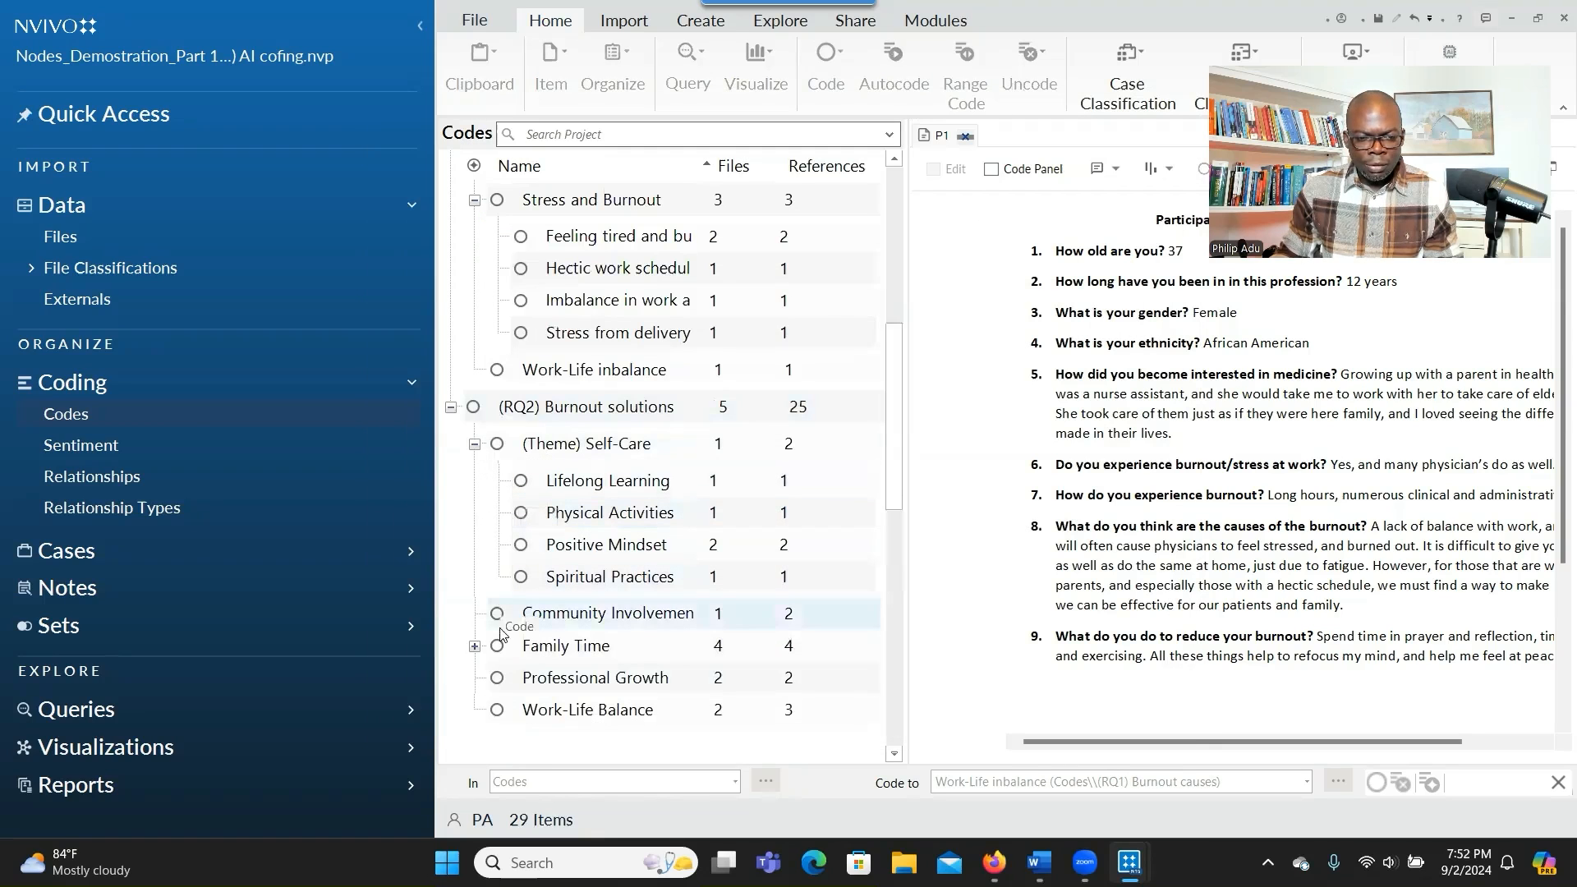
pyautogui.click(476, 646)
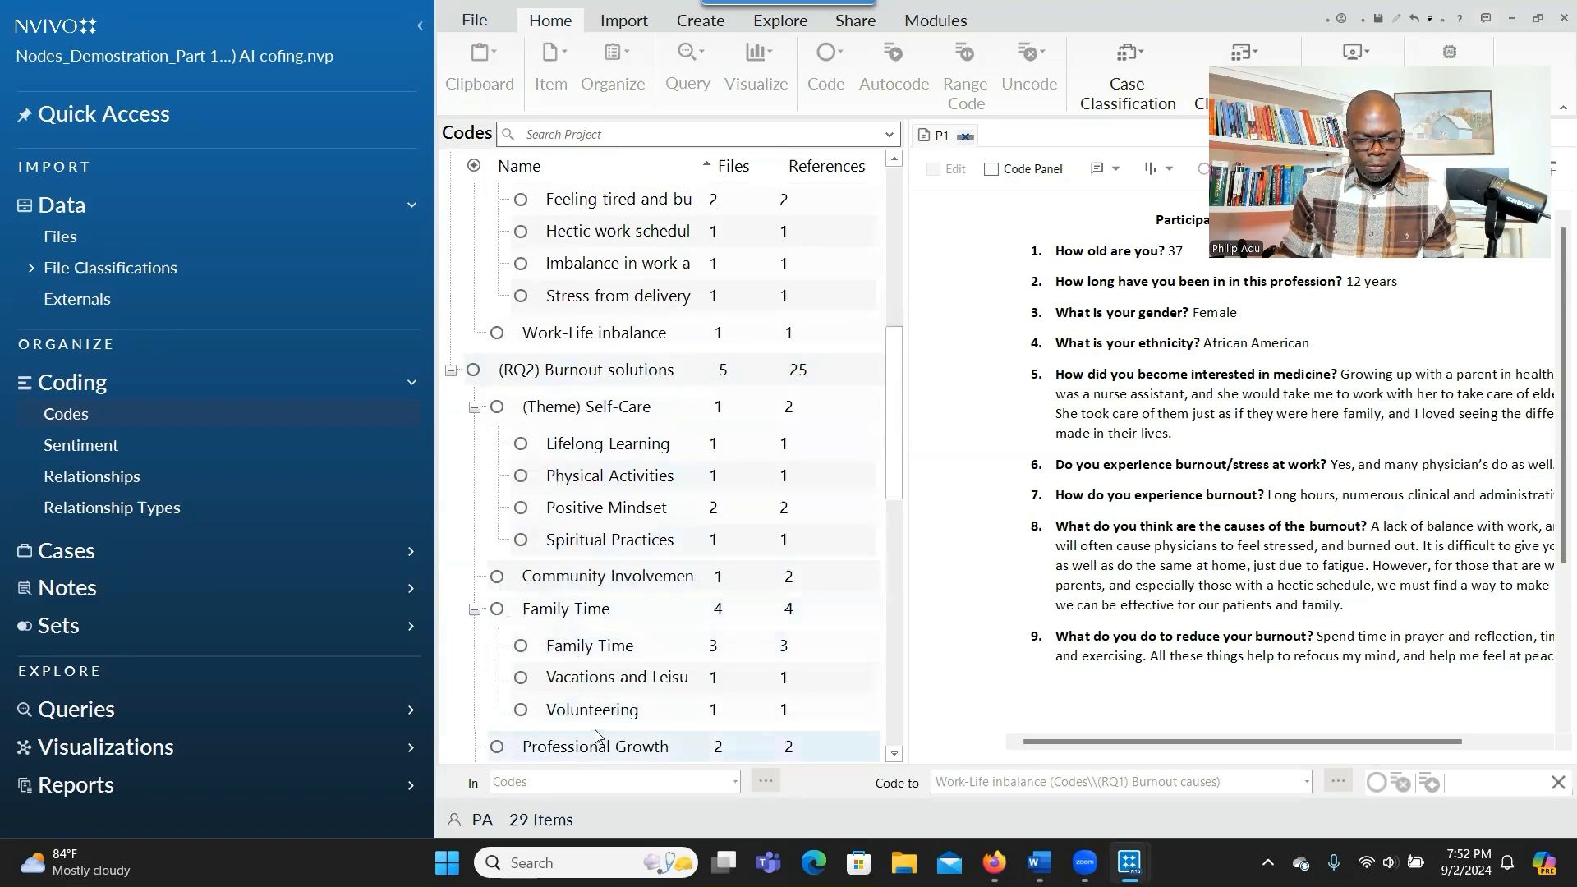
# Rename the parent Family Time code as "(Theme) Family Time" in its code properties.
pyautogui.rightClick(586, 612)
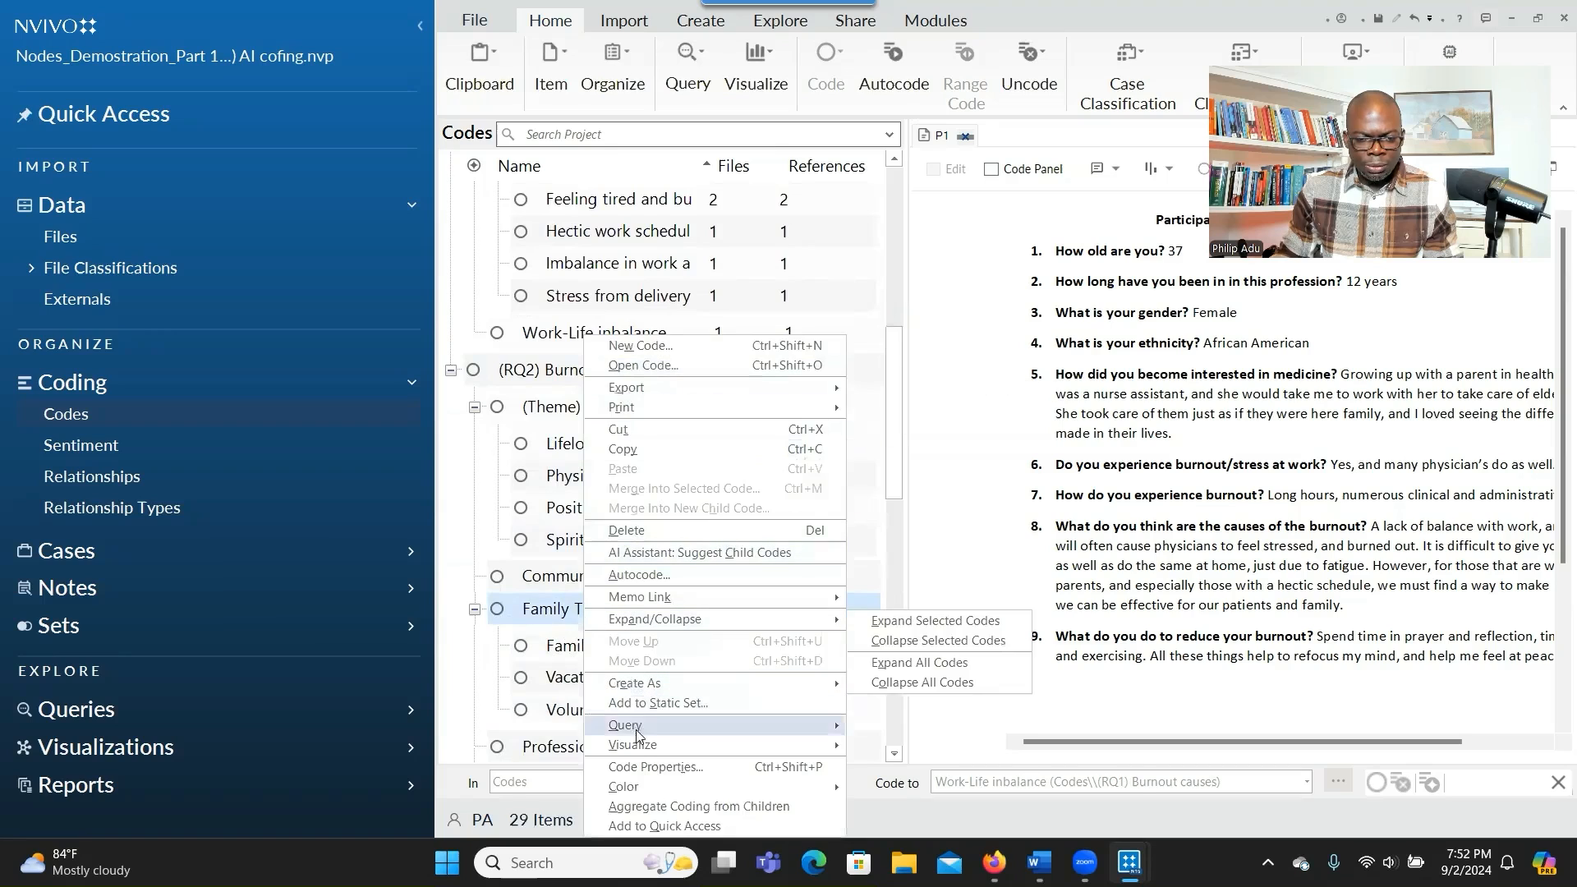
pyautogui.click(649, 765)
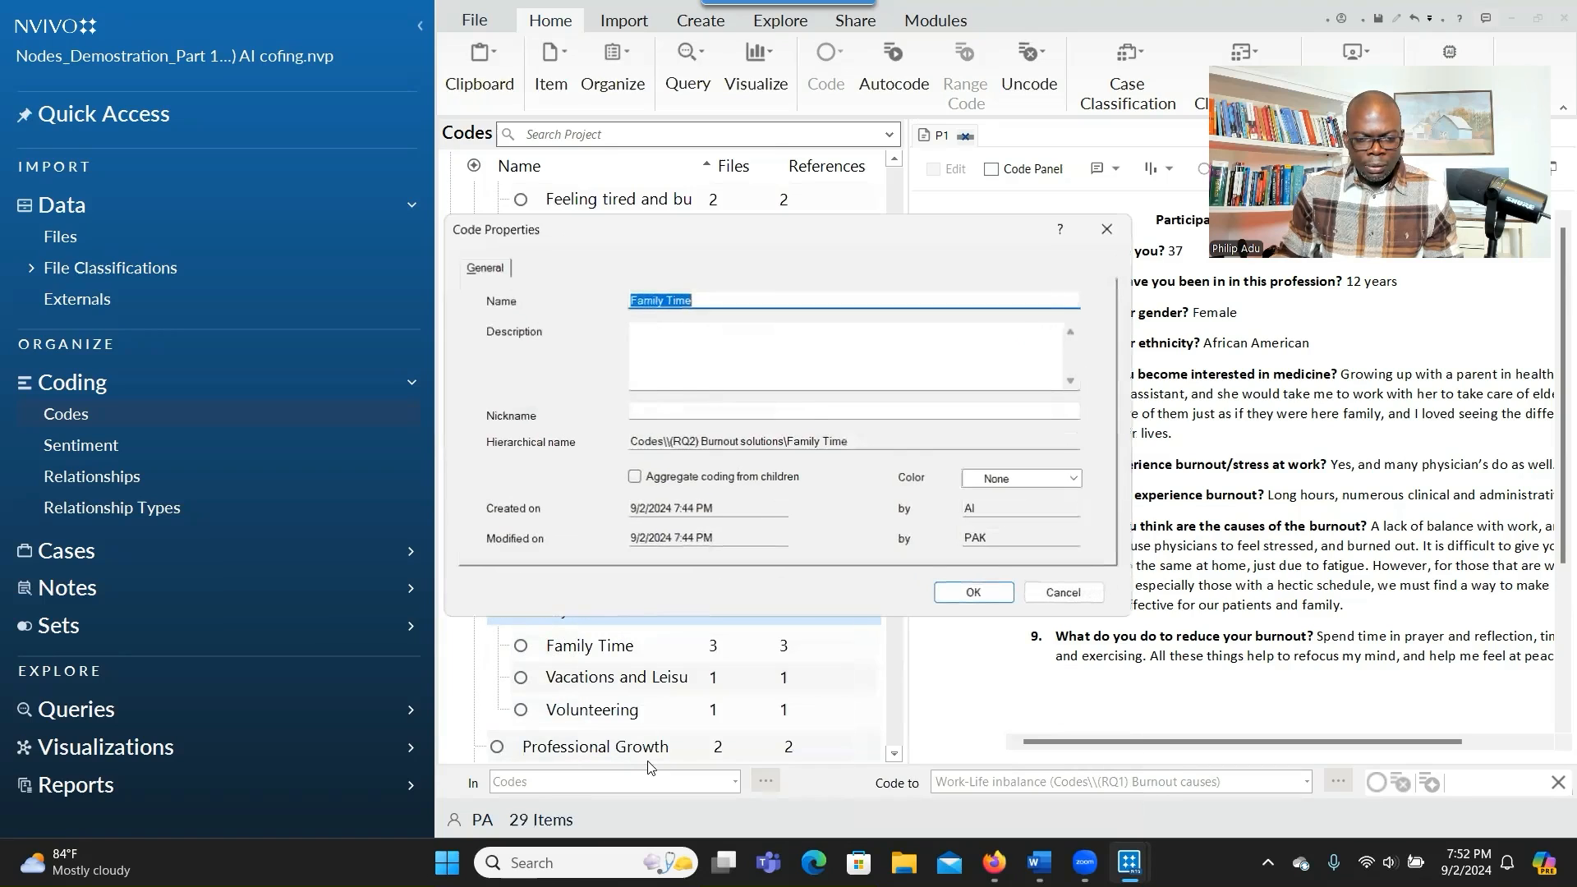
pyautogui.click(631, 300)
pyautogui.write('(Theme')
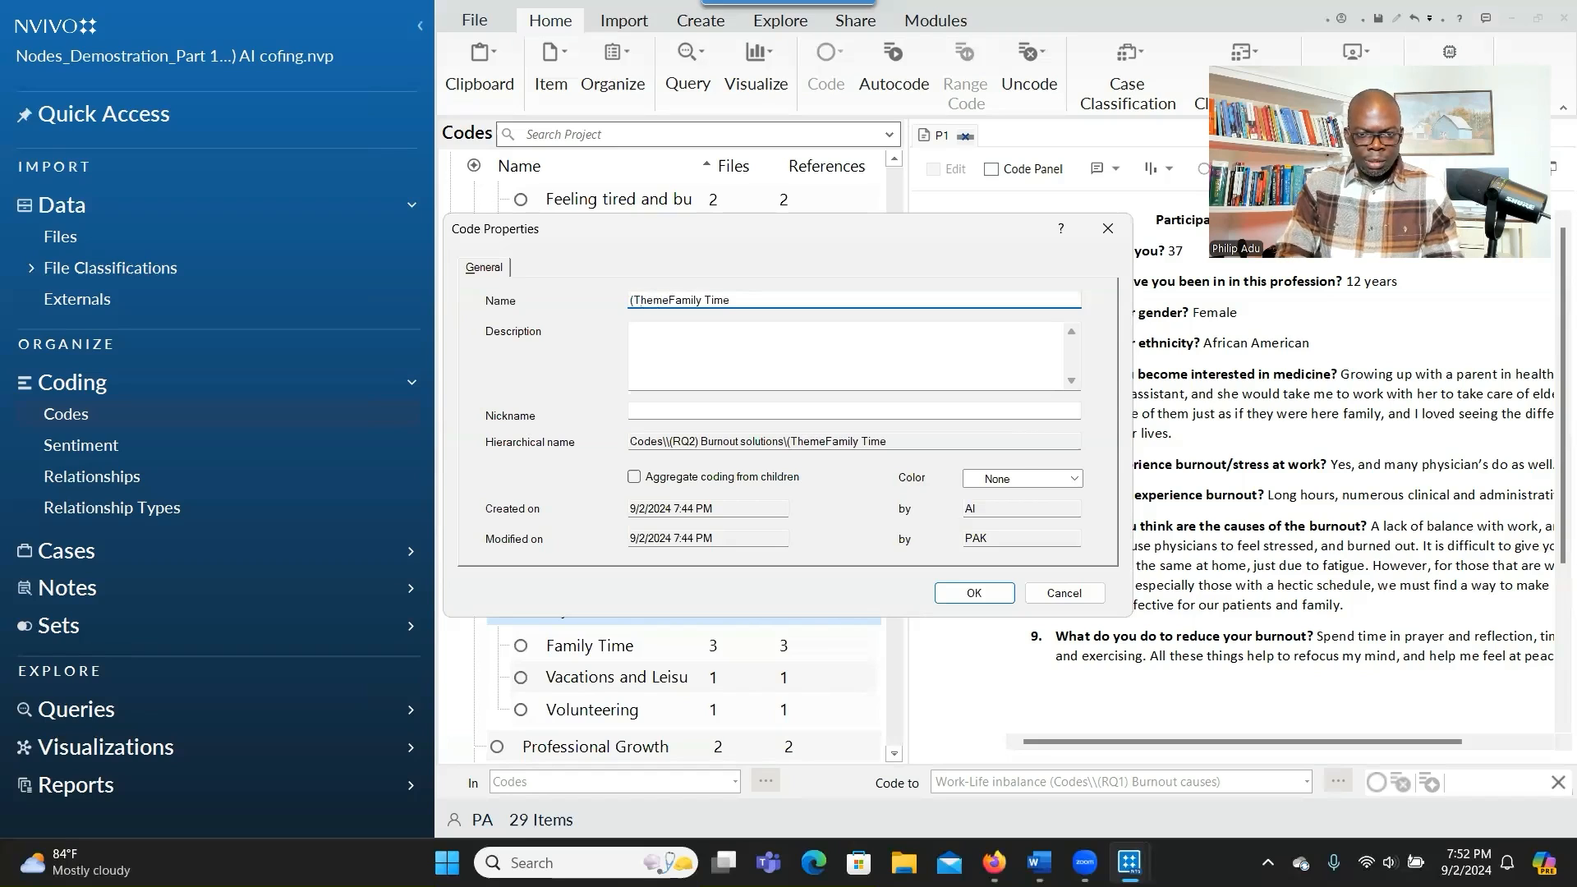
pyautogui.write(')')
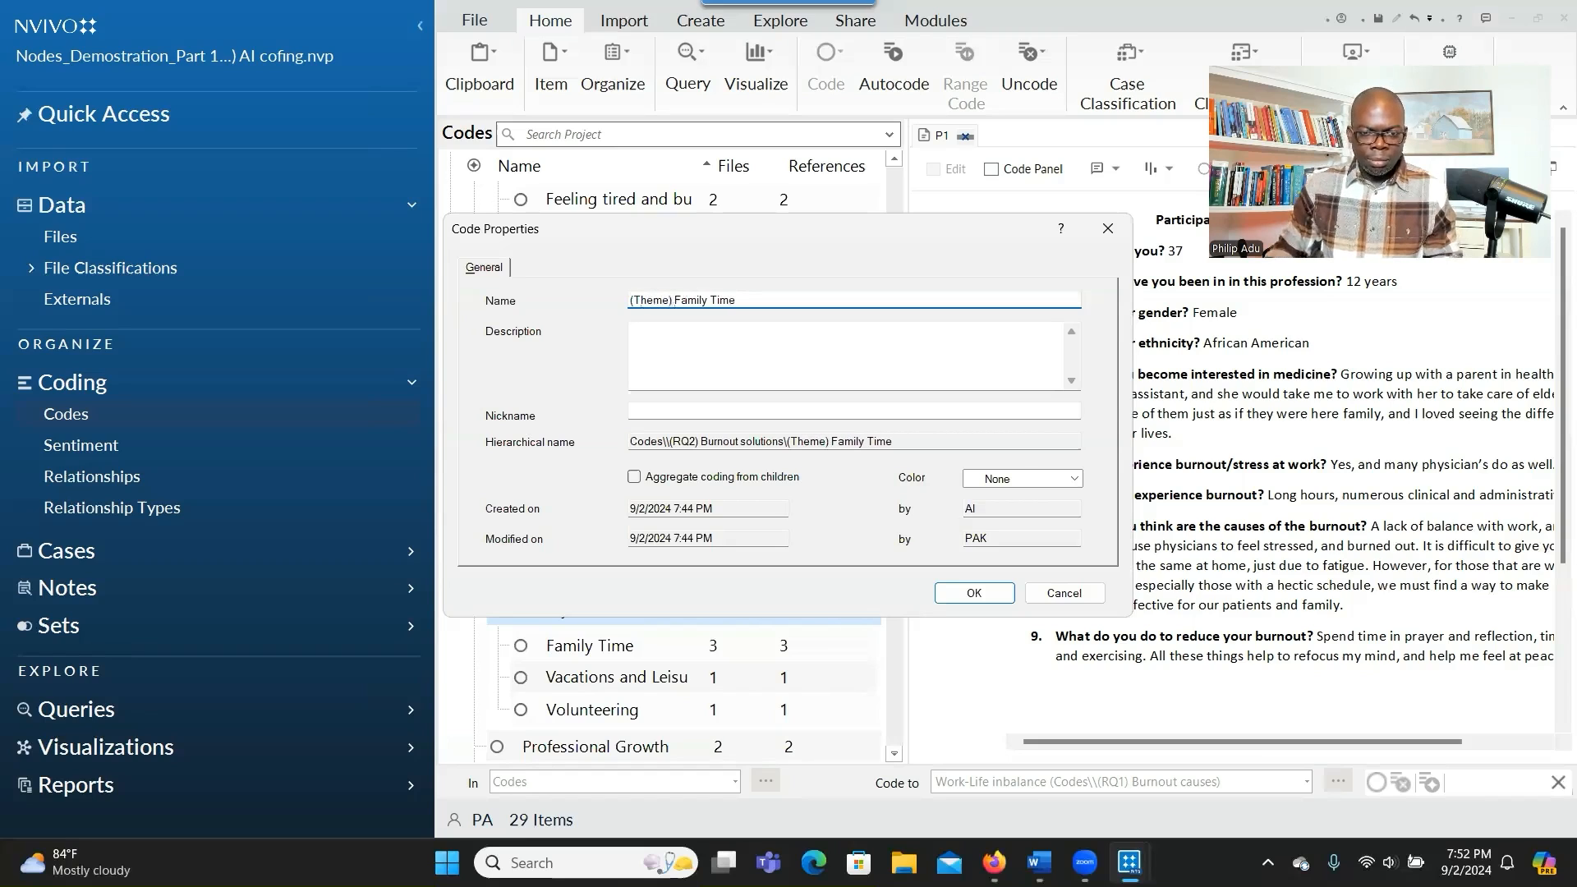
pyautogui.click(953, 592)
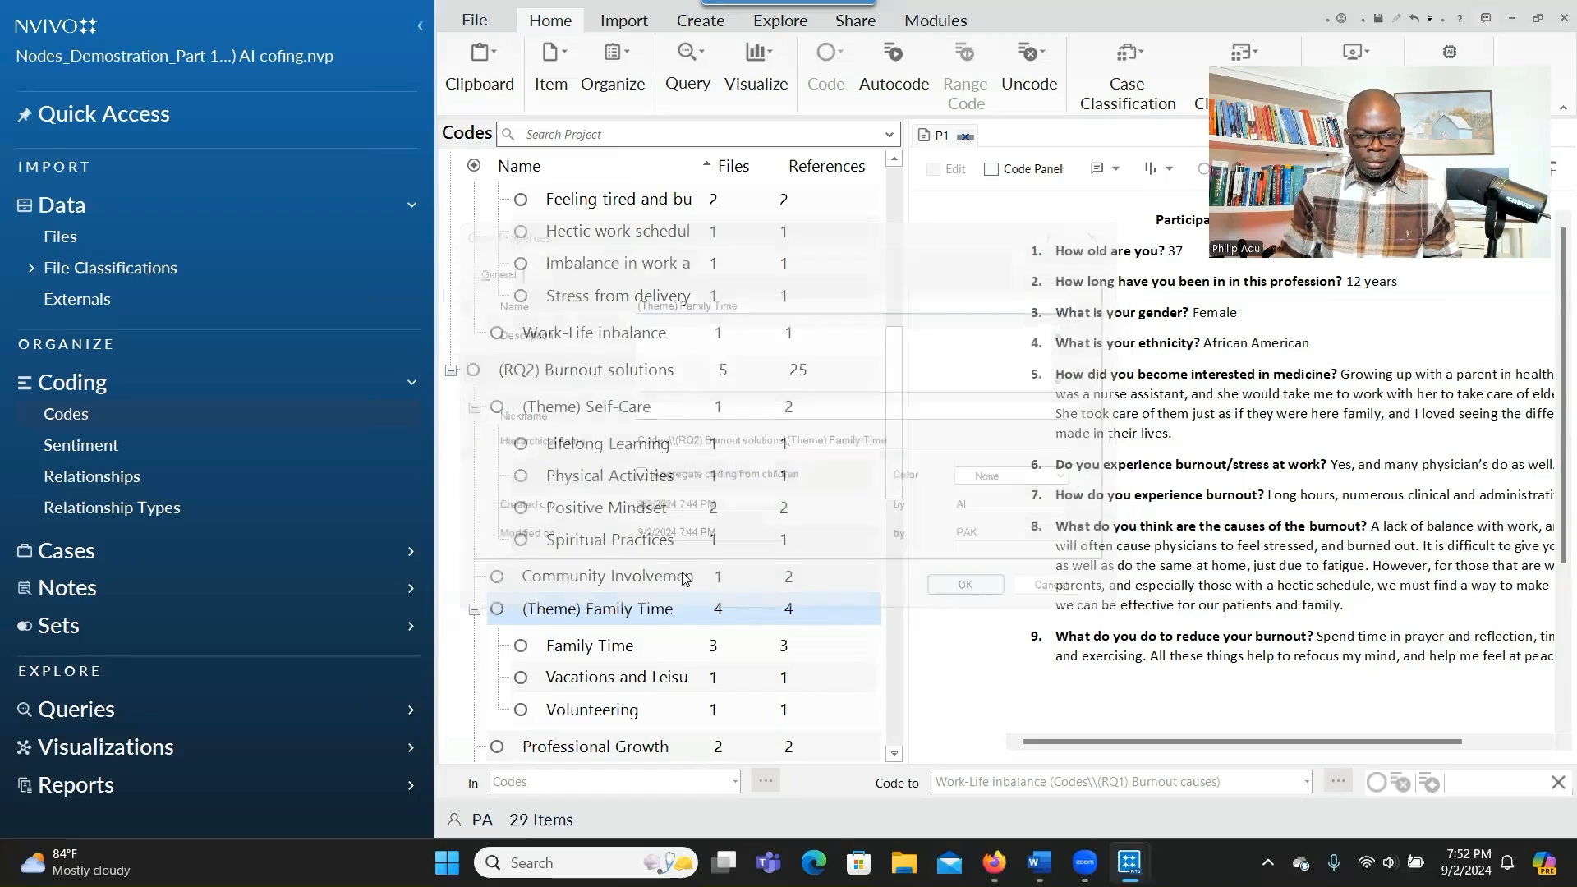
# Generate AI child codes for Community Involvement, add all the suggestions with their references, and rename the code as "(Theme) Community Involvement".
pyautogui.click(474, 609)
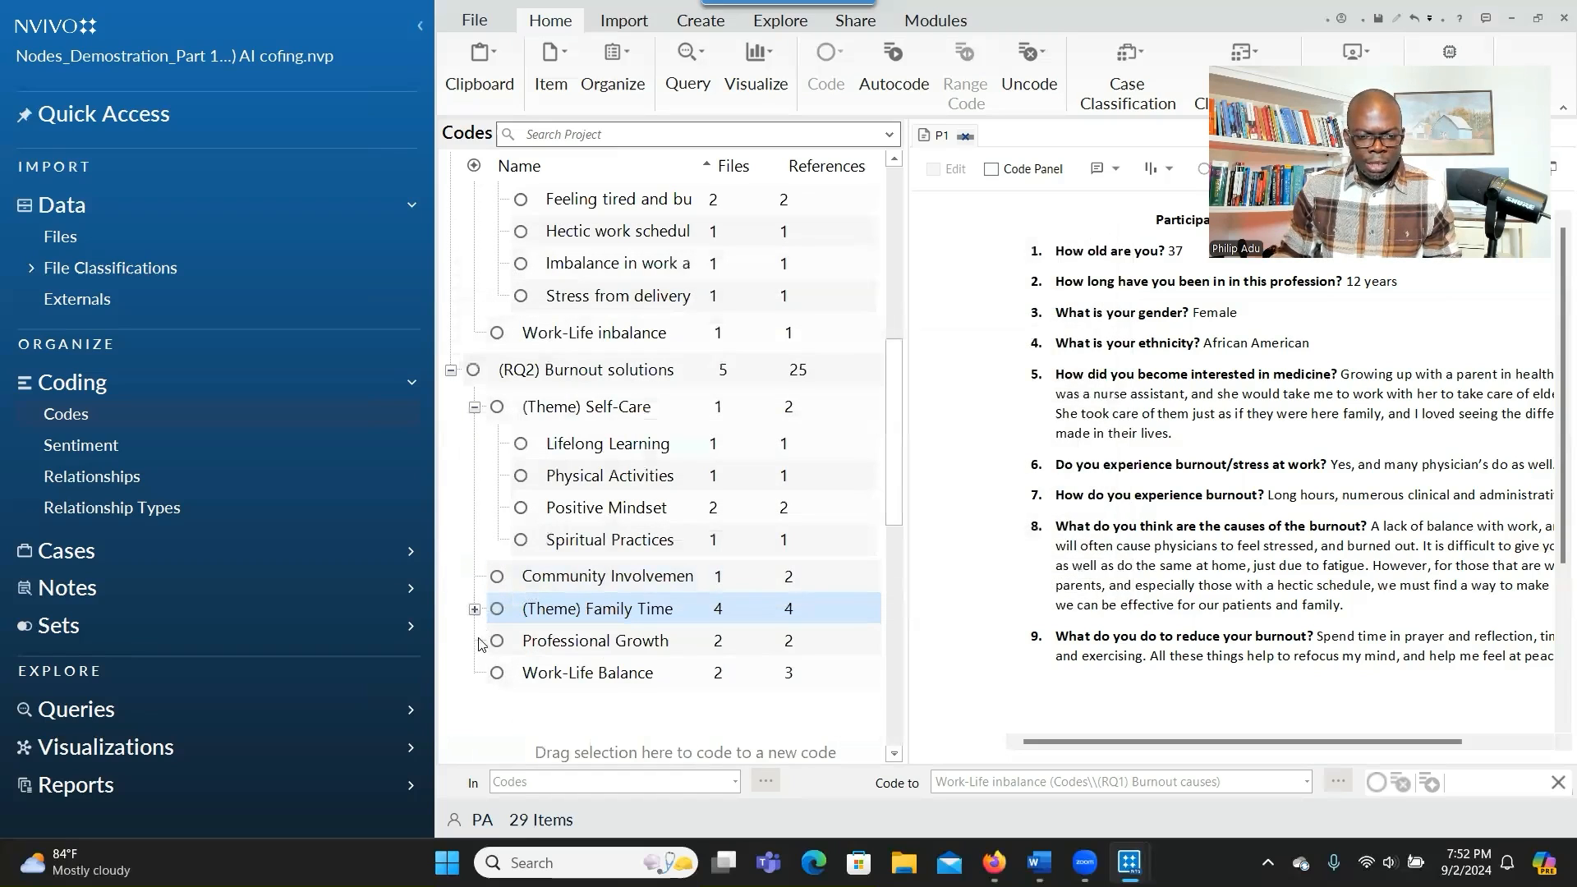
pyautogui.click(475, 407)
pyautogui.rightClick(649, 442)
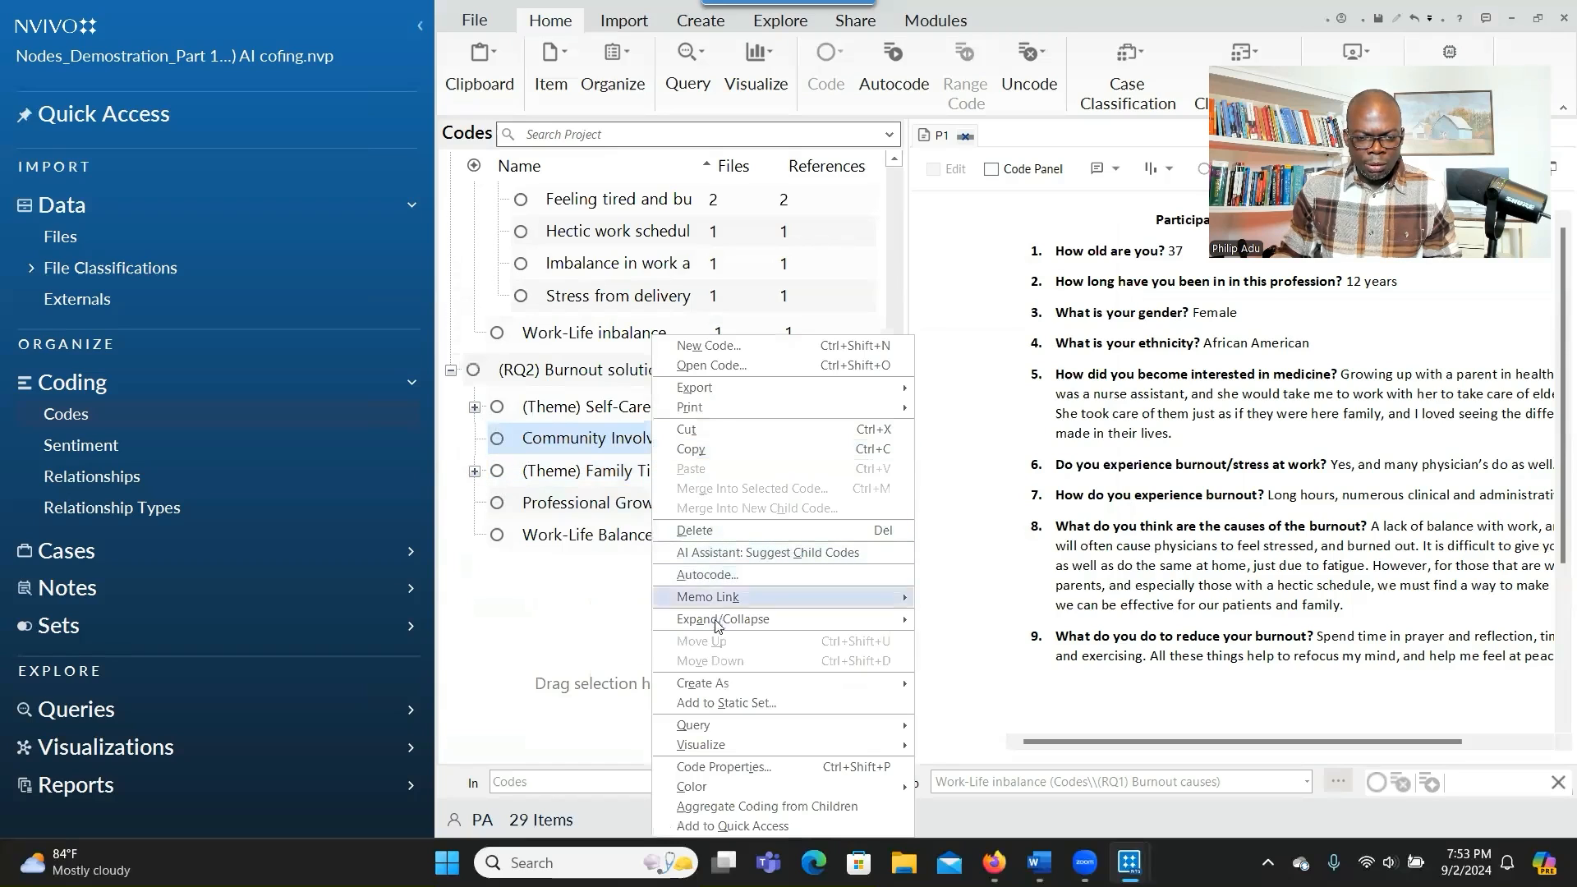
pyautogui.click(726, 553)
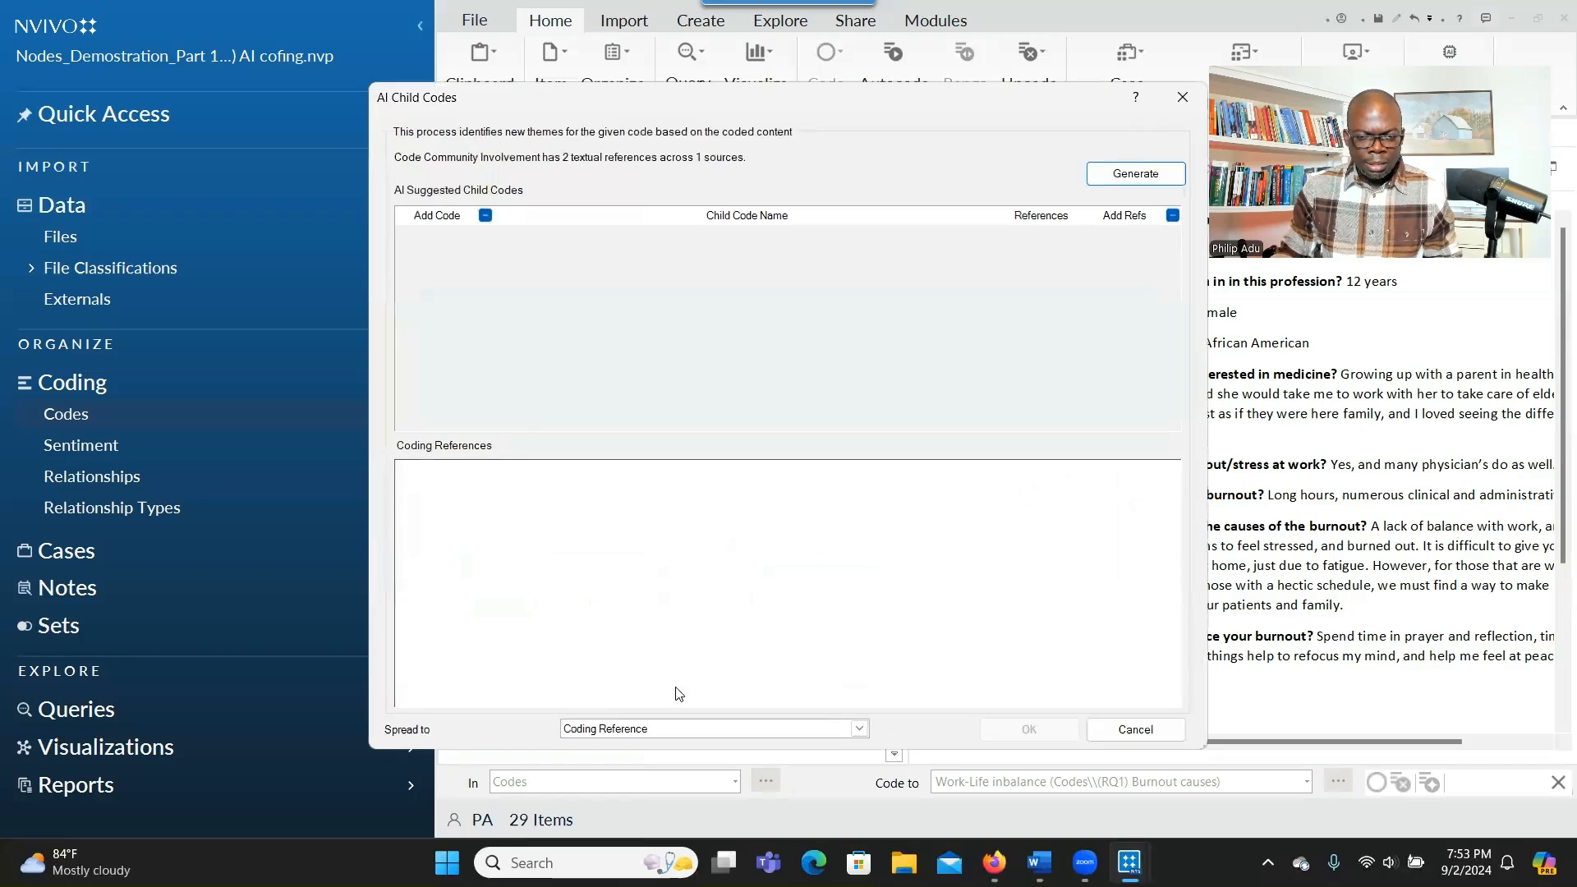
pyautogui.click(1111, 179)
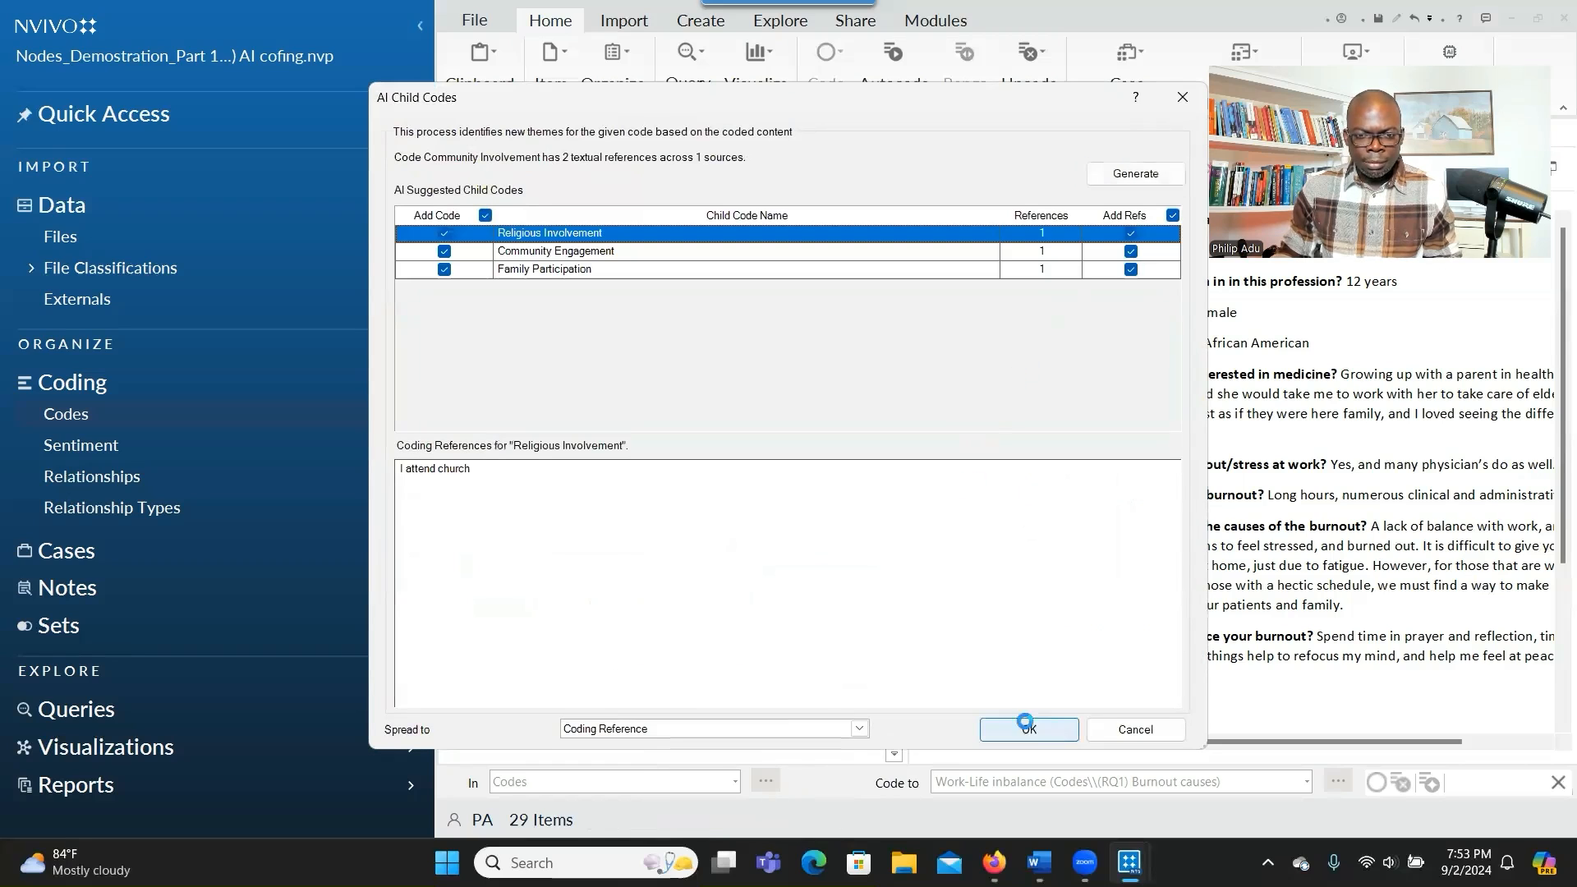
pyautogui.click(1039, 726)
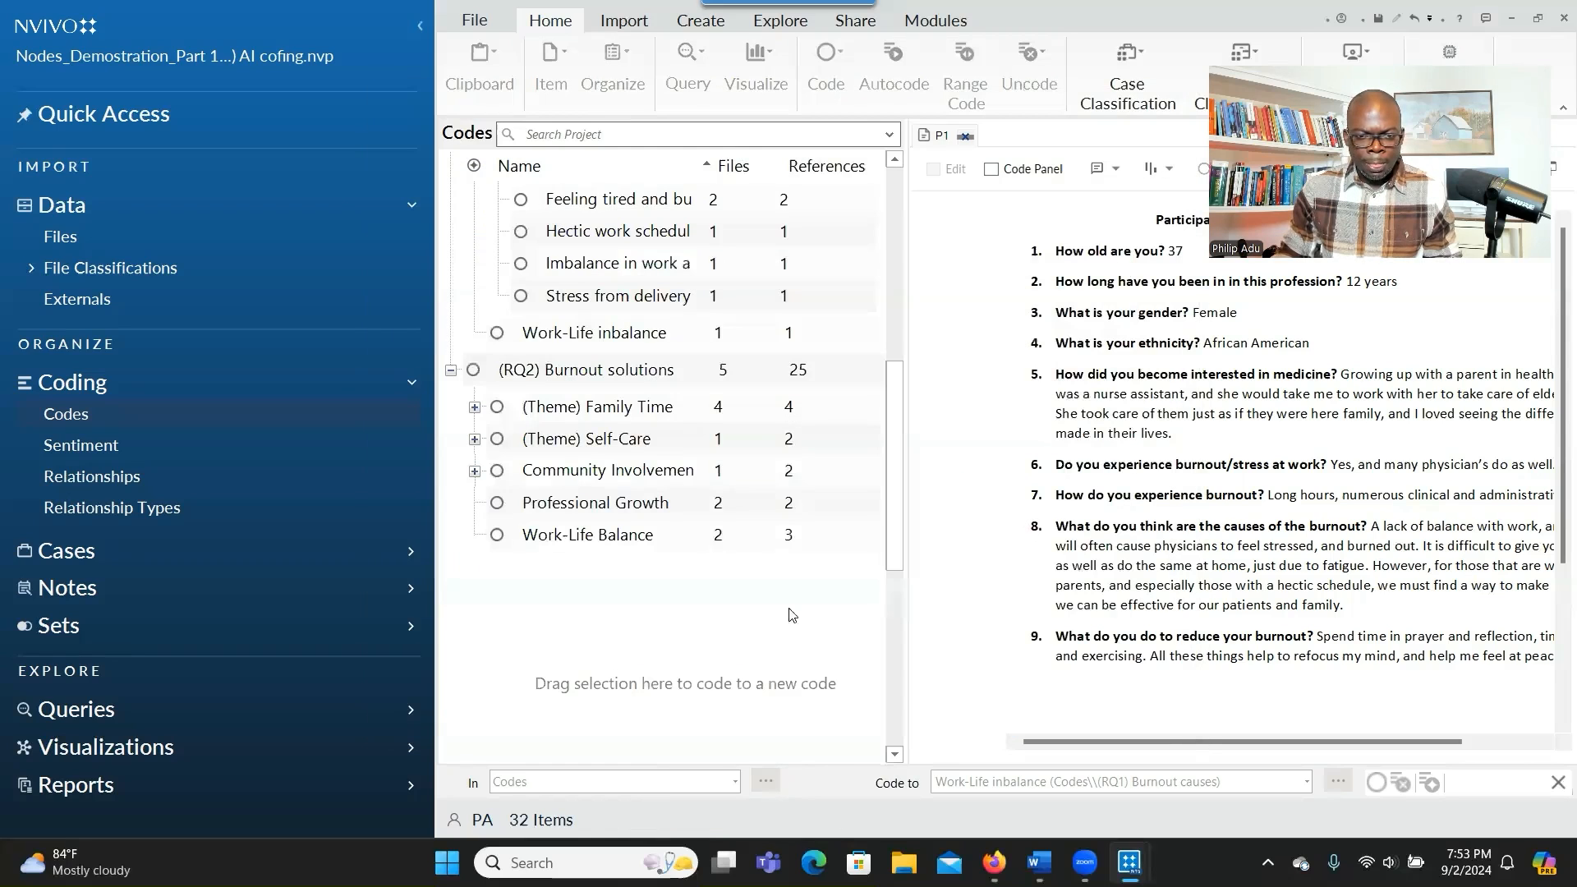
pyautogui.write('Theme)')
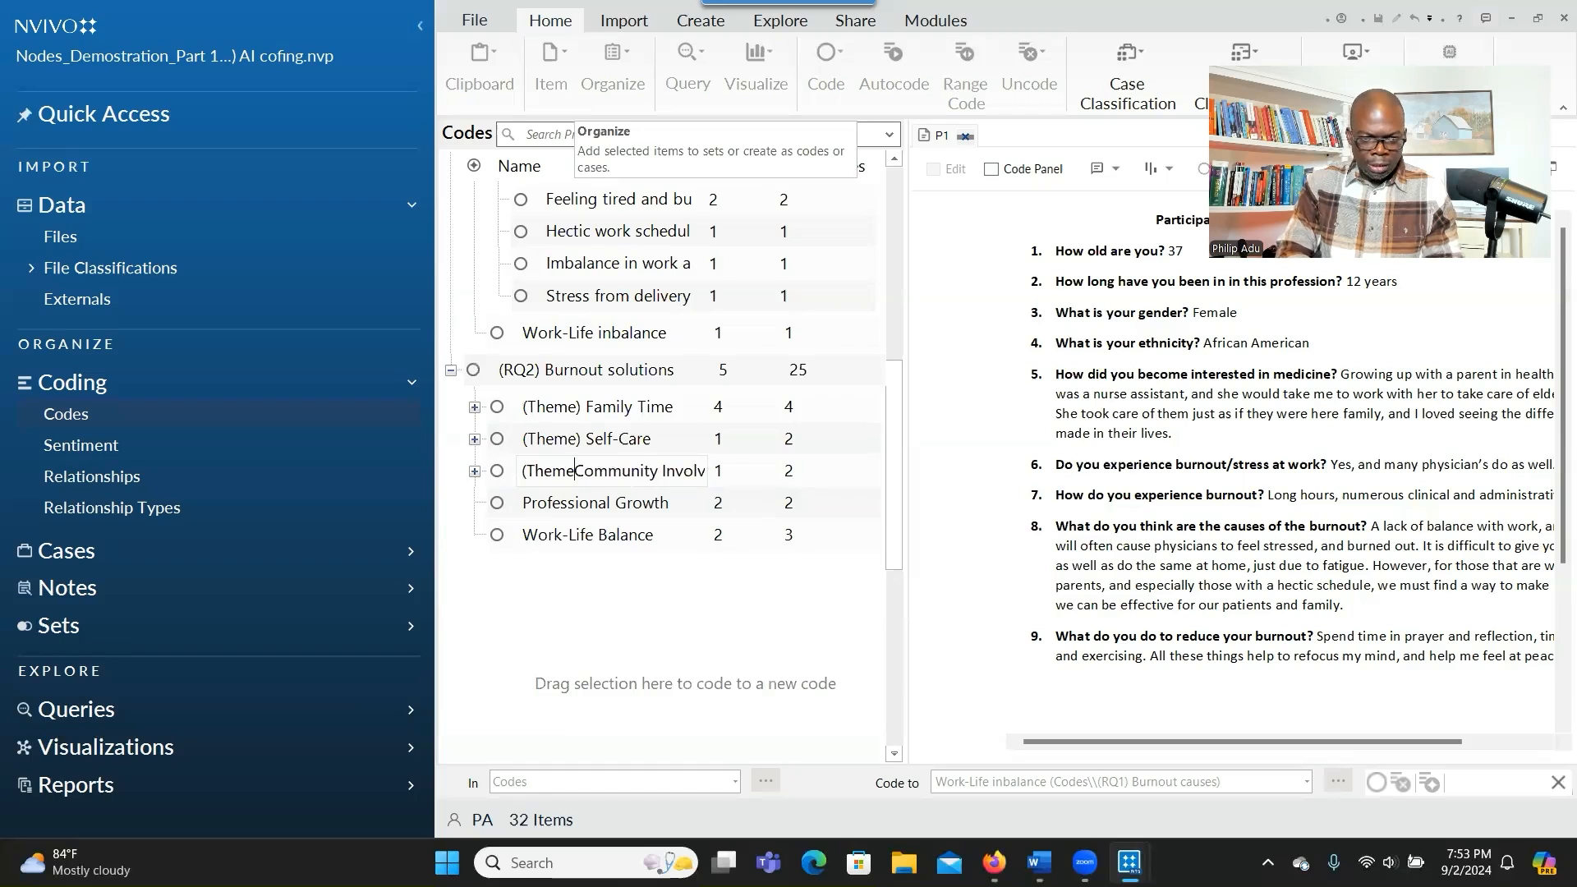
# Generate AI child codes for Professional Growth and add all the suggestions with their references.
pyautogui.click(549, 511)
pyautogui.rightClick(555, 571)
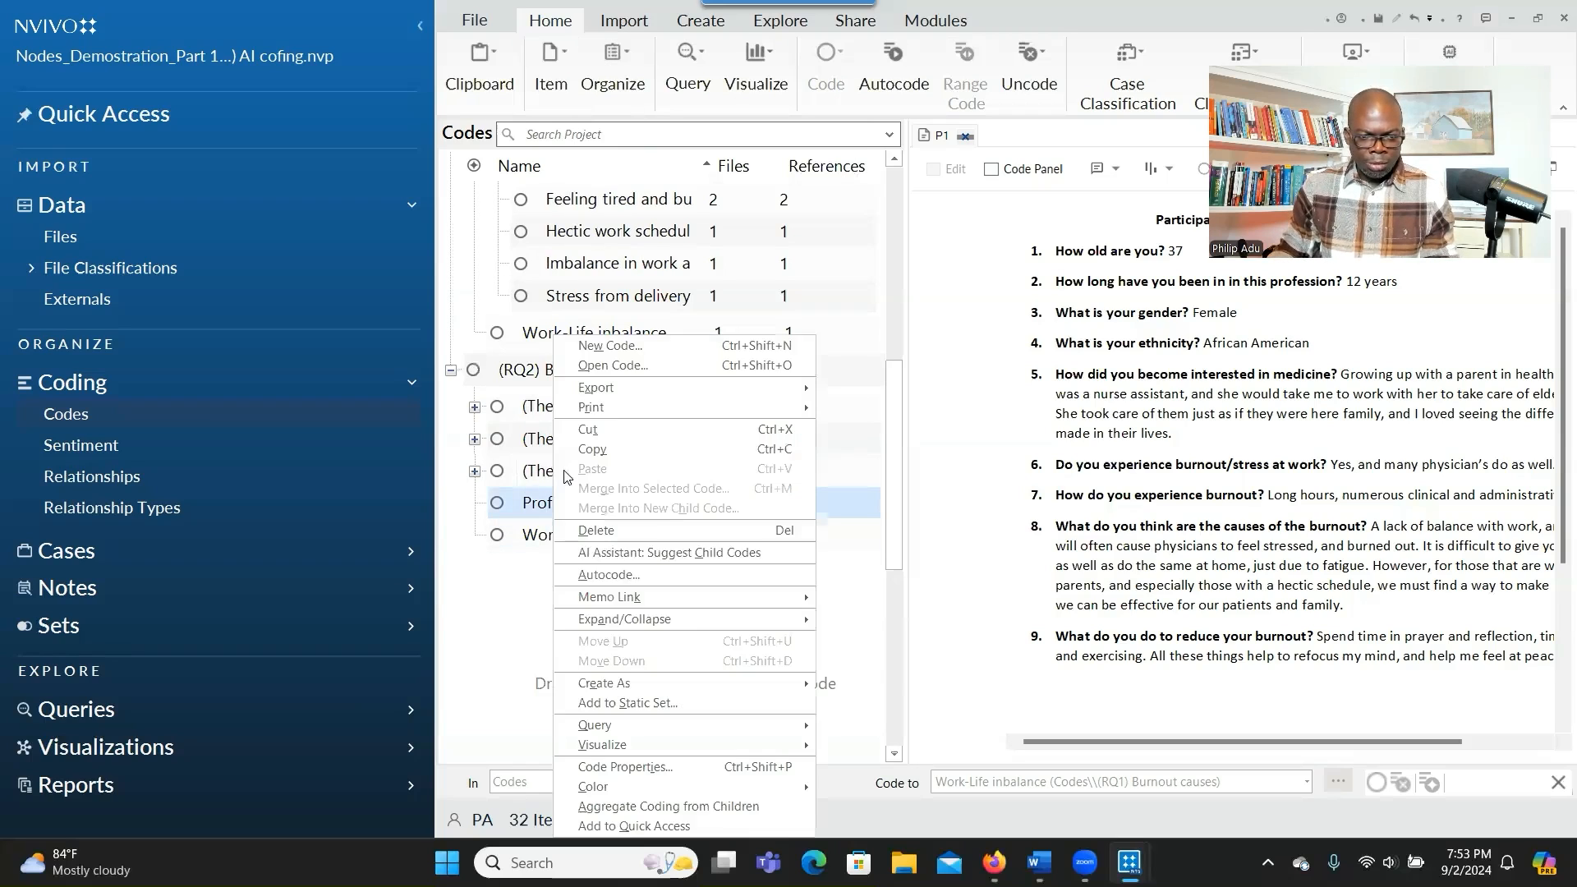
pyautogui.click(618, 552)
pyautogui.click(1136, 174)
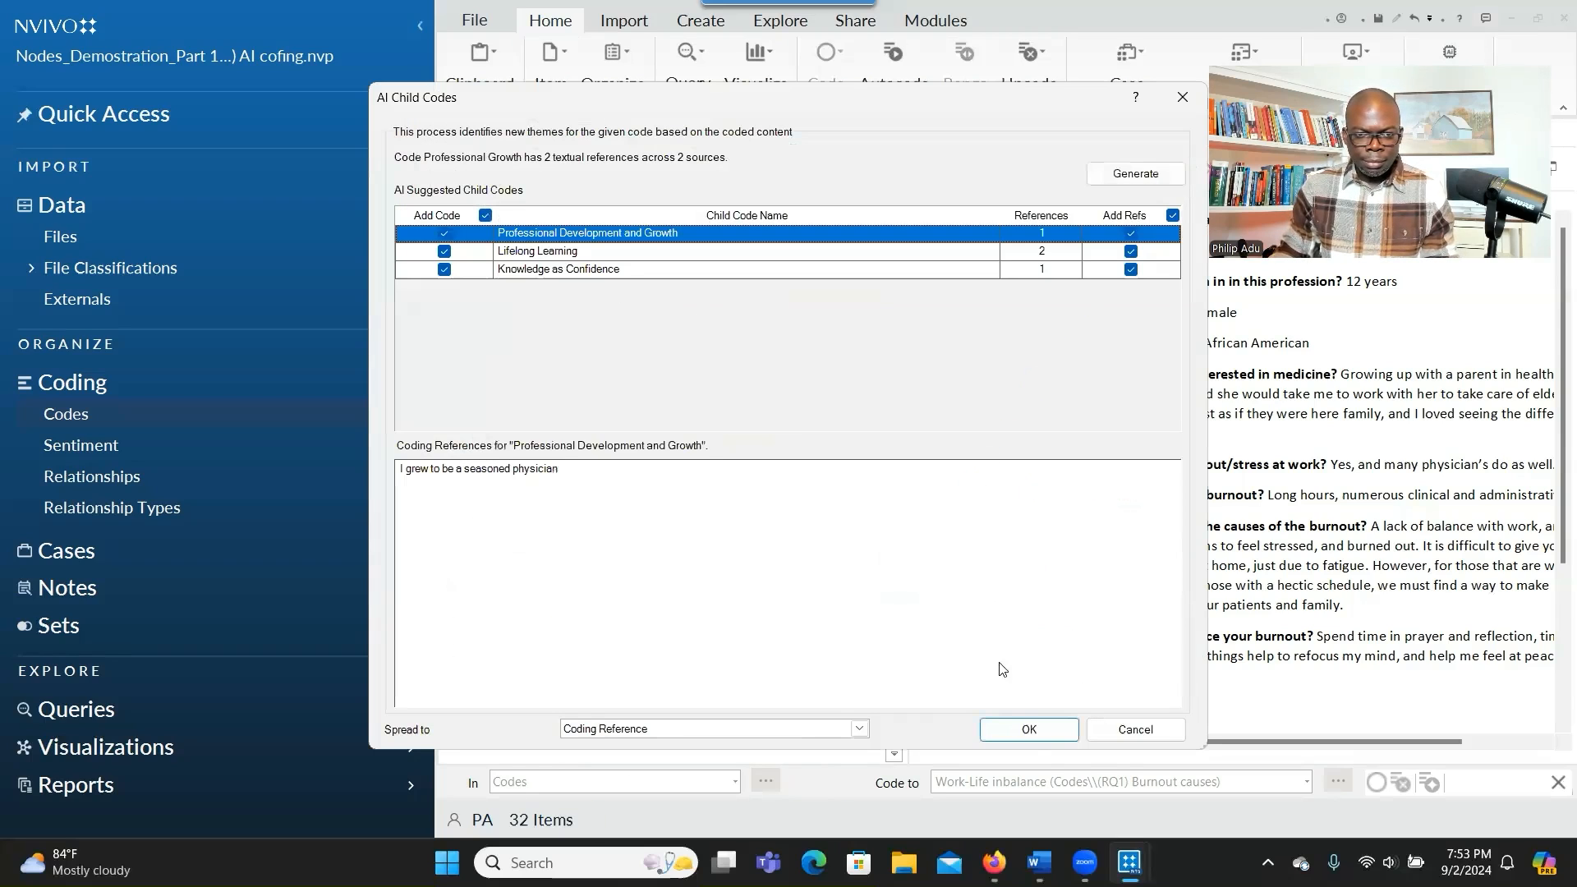
pyautogui.click(1029, 730)
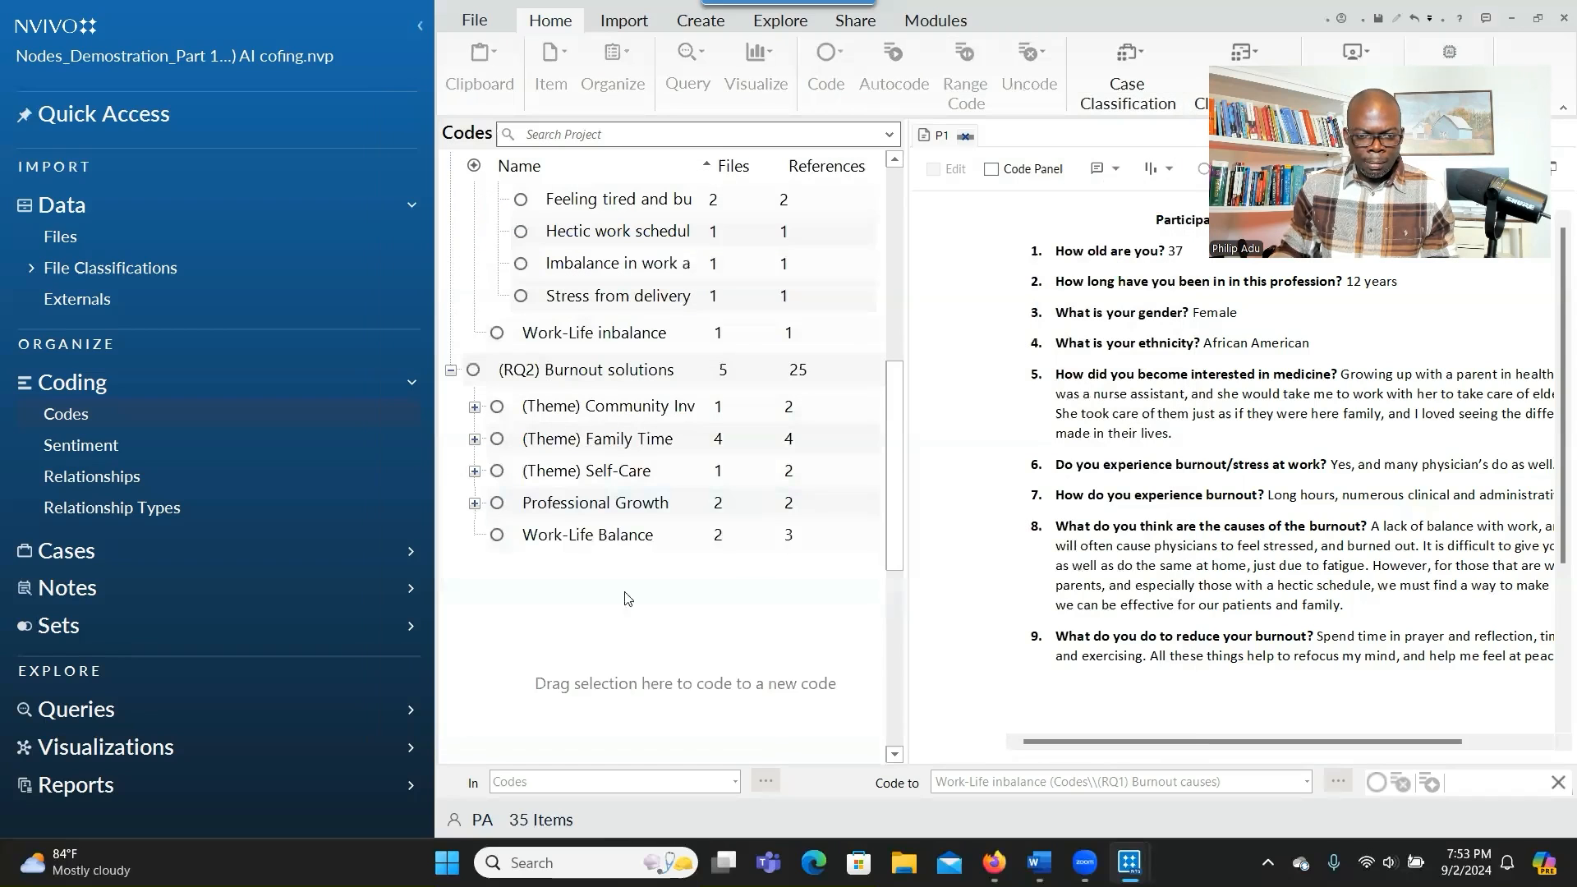
# Rename the Professional Growth code as "(Theme) Professional Growth" in its code properties.
pyautogui.click(528, 505)
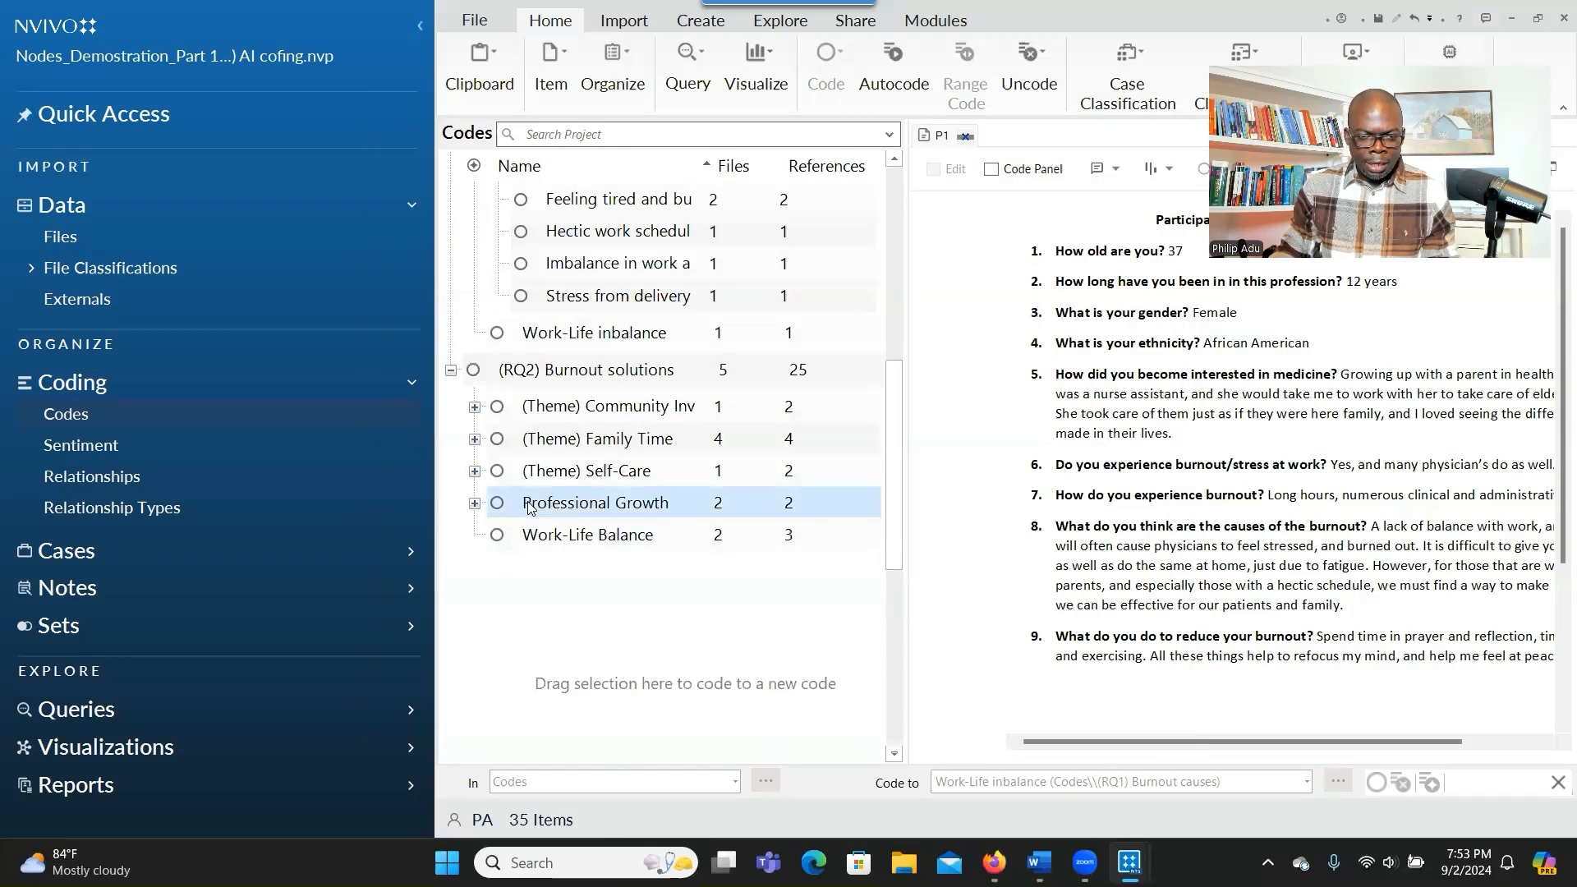
pyautogui.rightClick(529, 503)
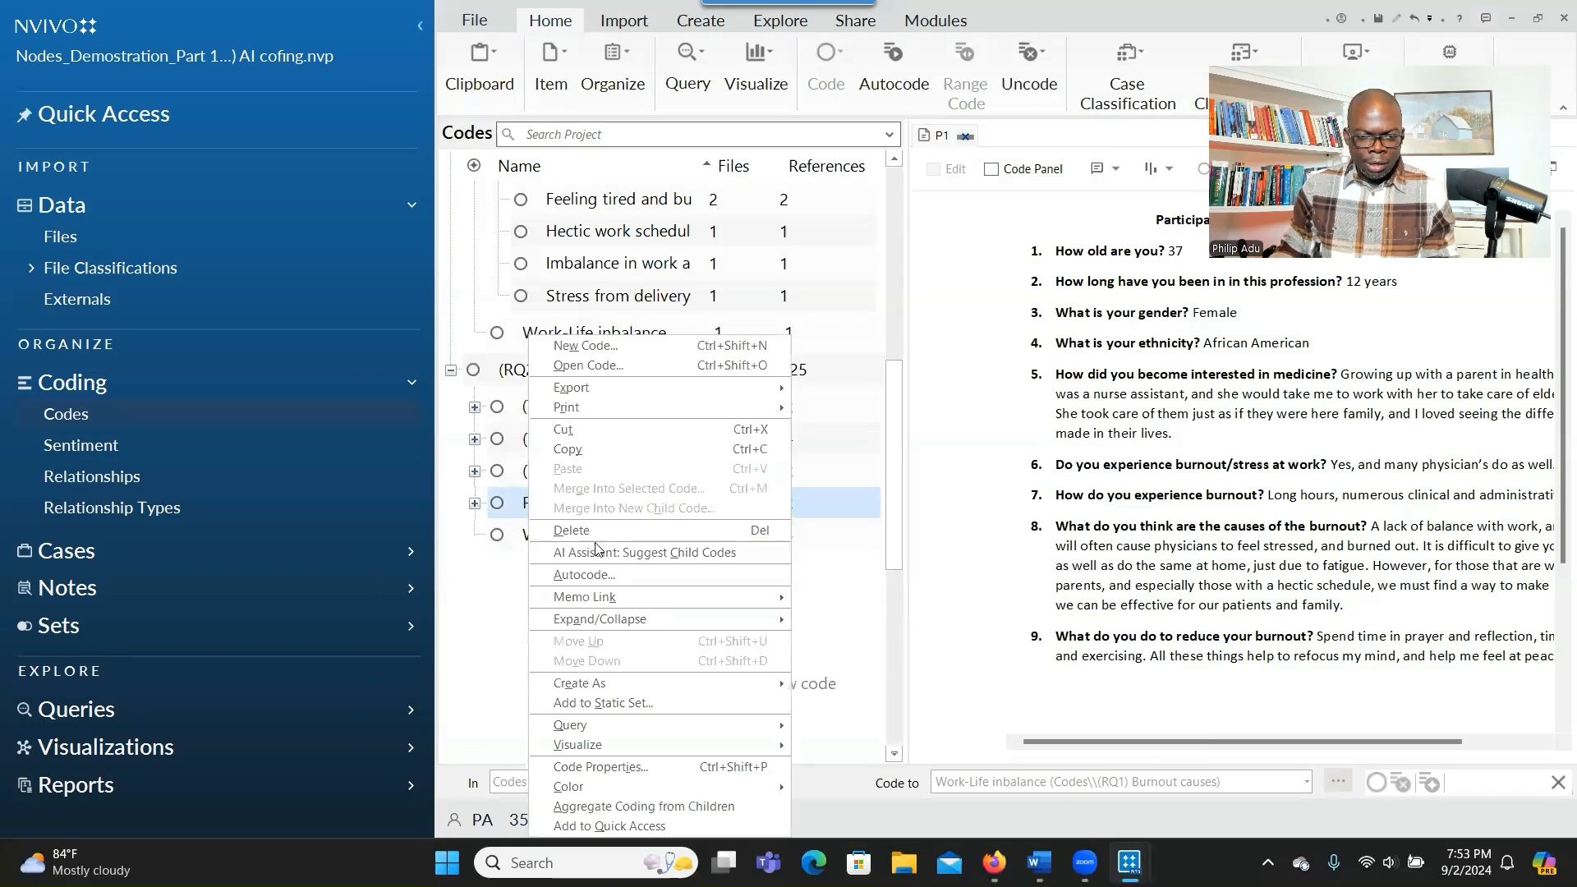
pyautogui.click(586, 768)
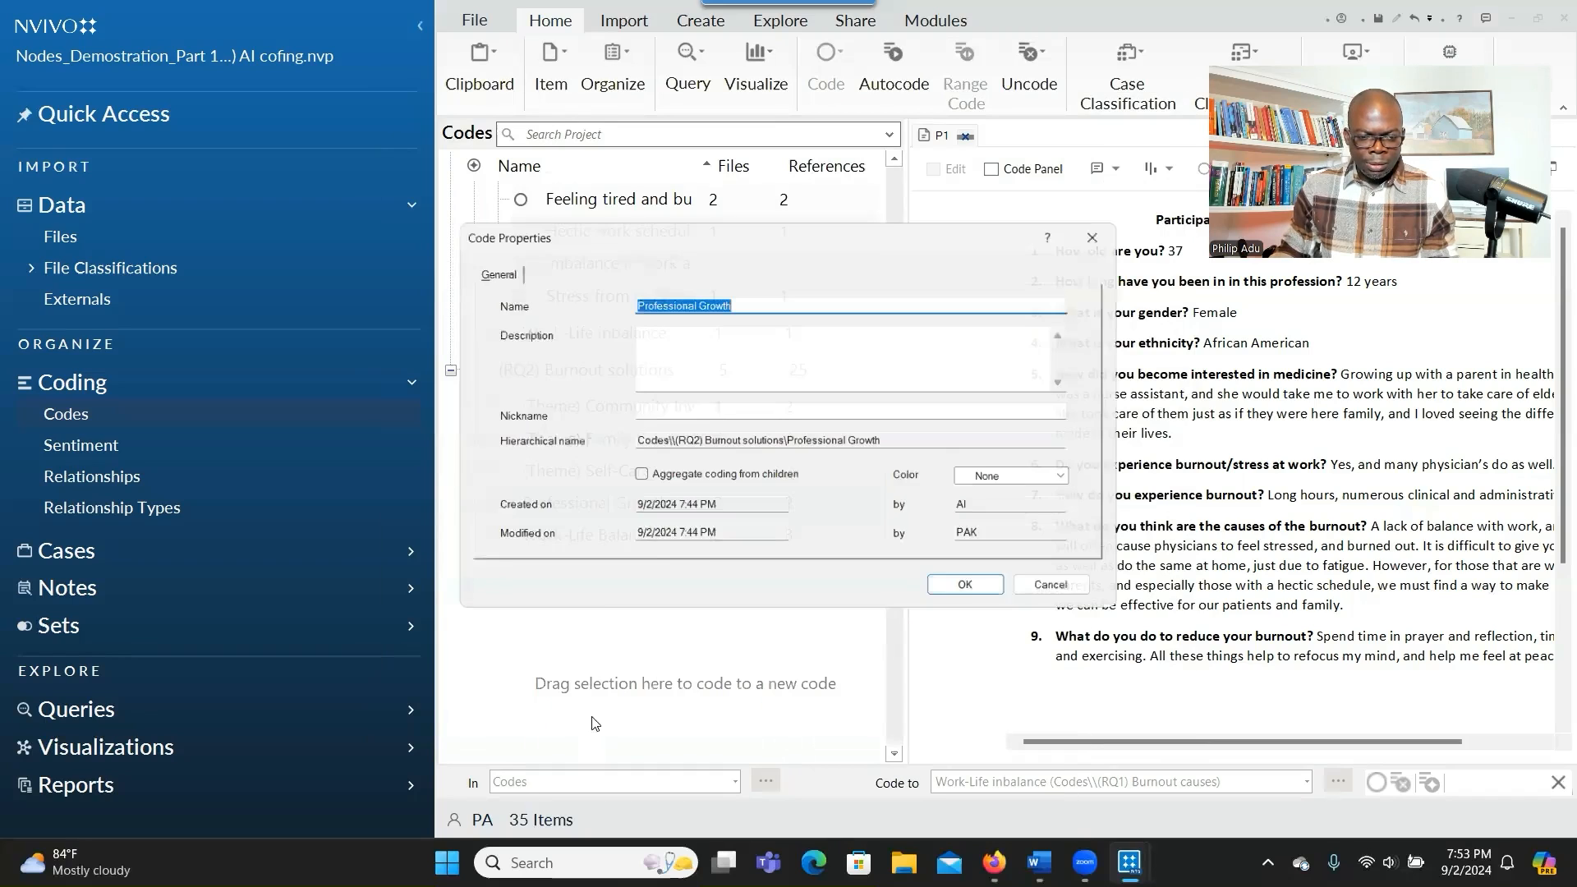
pyautogui.press('Home')
pyautogui.write('(t')
pyautogui.press('BackSpace')
pyautogui.write('Theme')
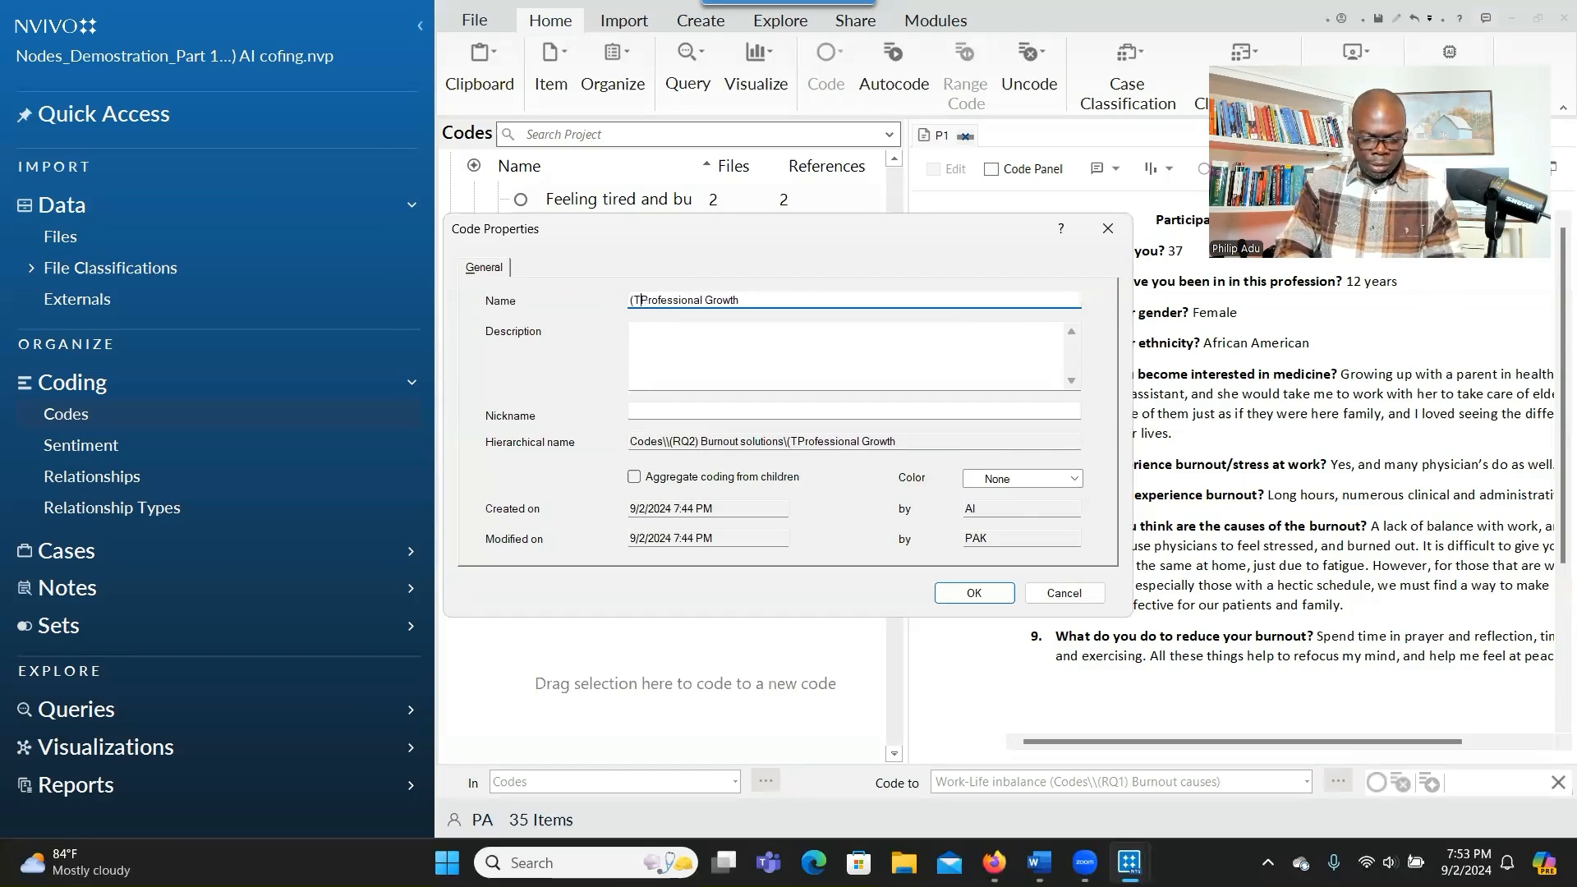
pyautogui.write(')')
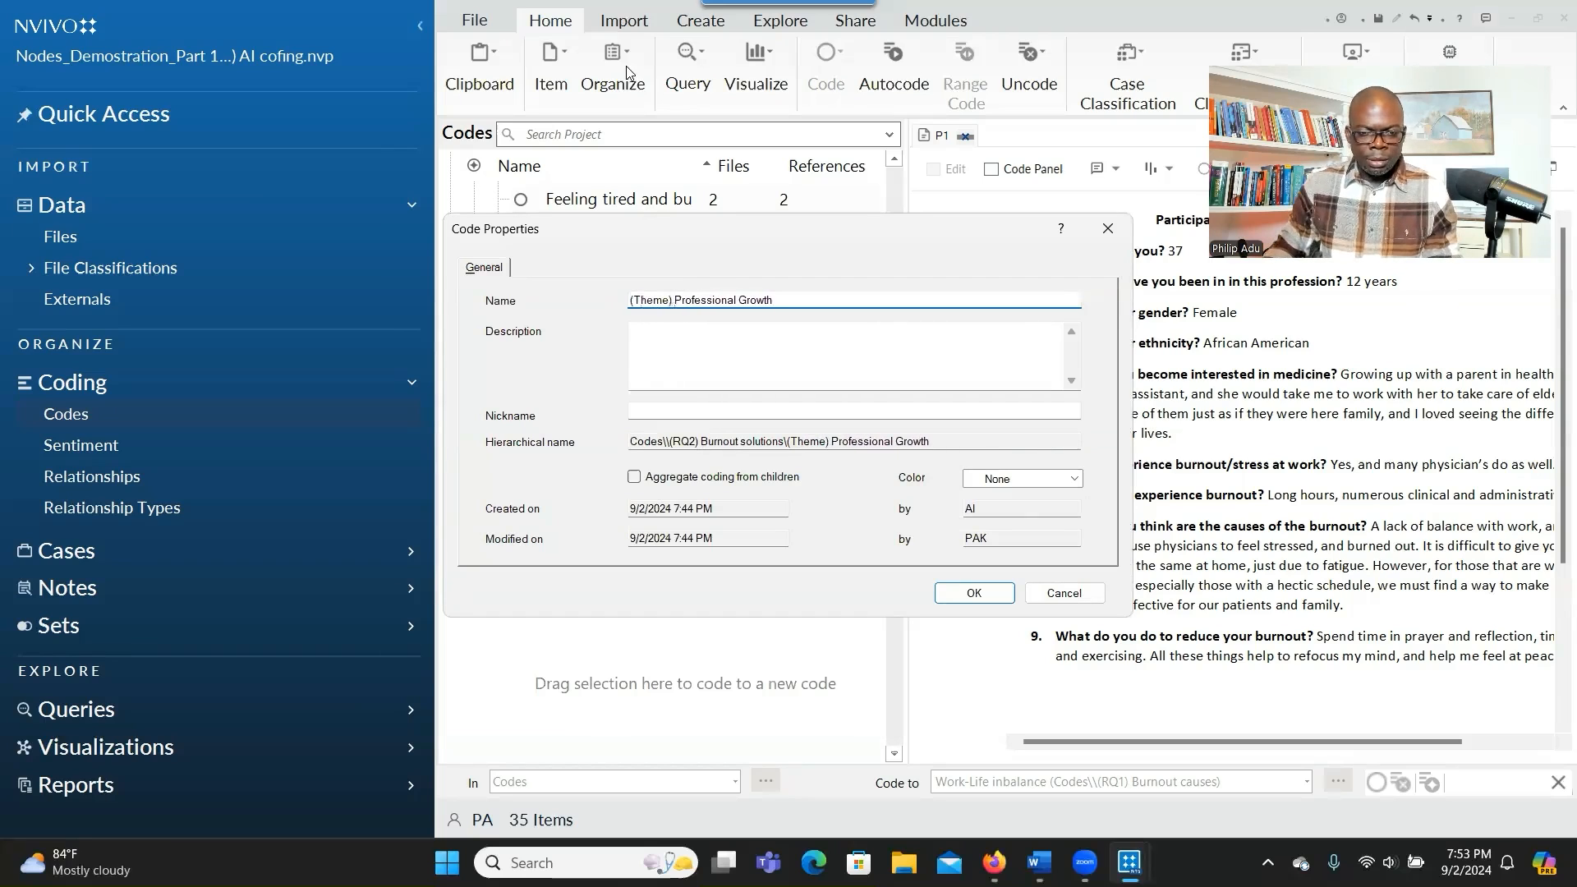
pyautogui.click(974, 593)
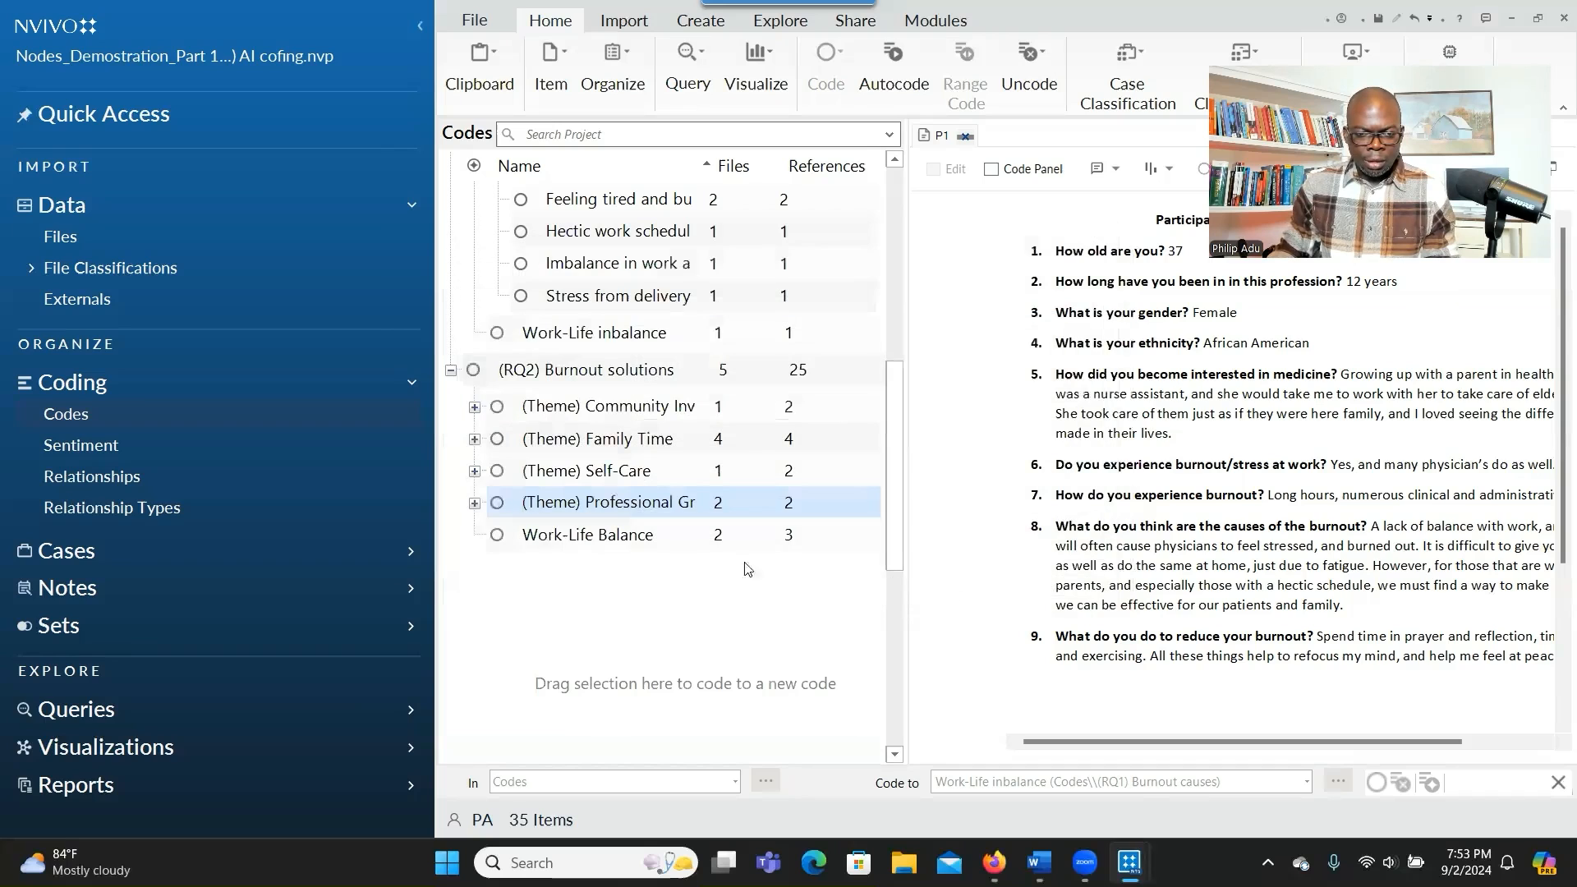
# Generate AI child codes for Work-Life Balance under (RQ2) Burnout solutions and add all the suggestions with their references.
pyautogui.rightClick(566, 537)
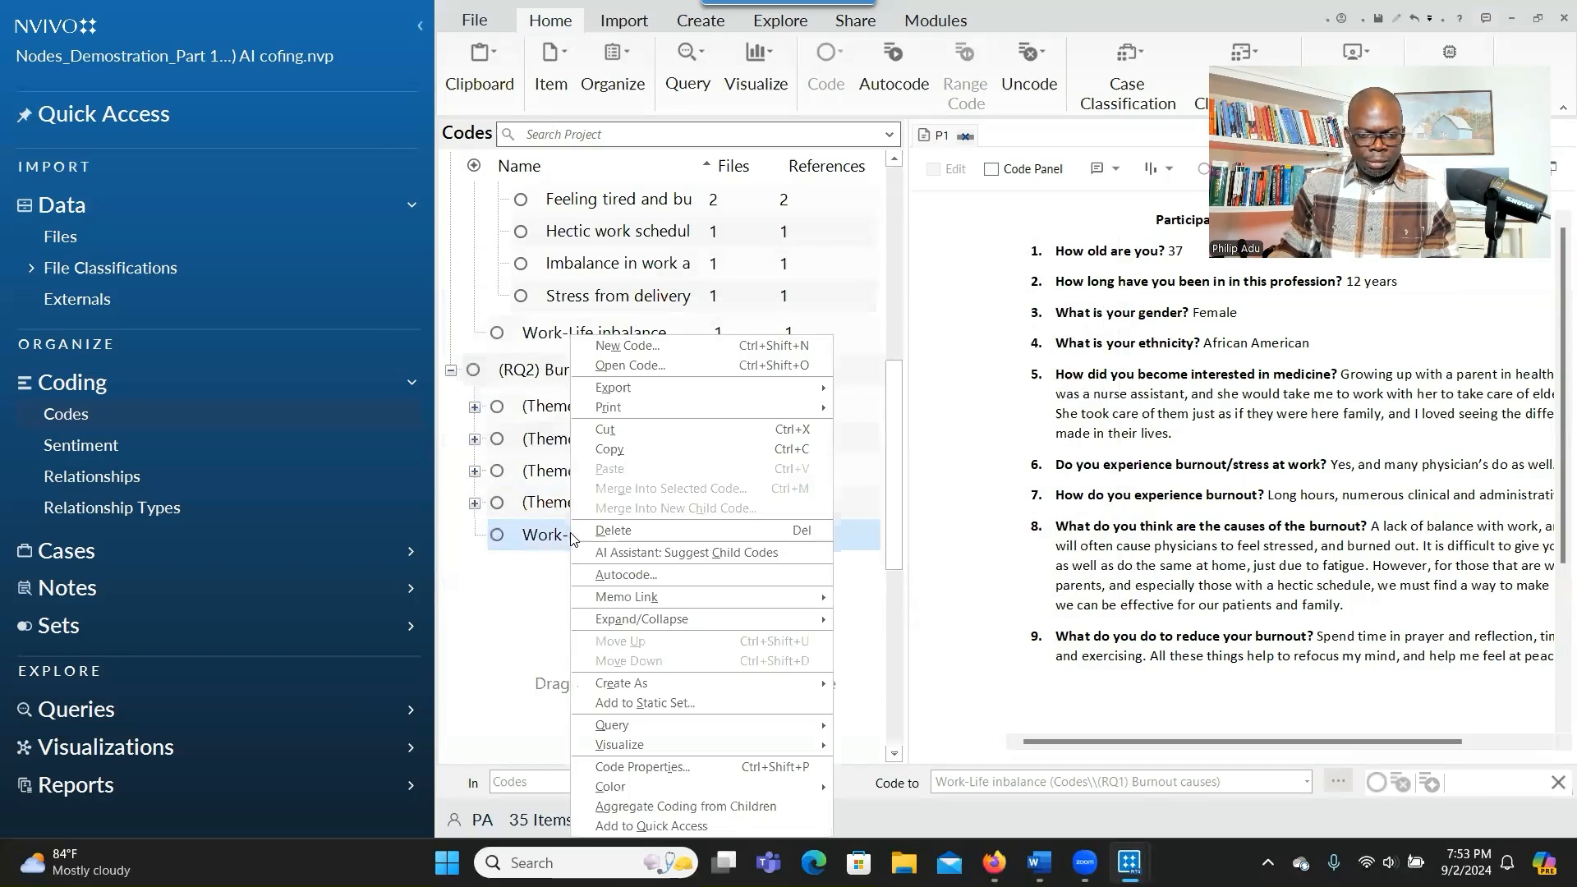
pyautogui.press('Escape')
pyautogui.click(1101, 173)
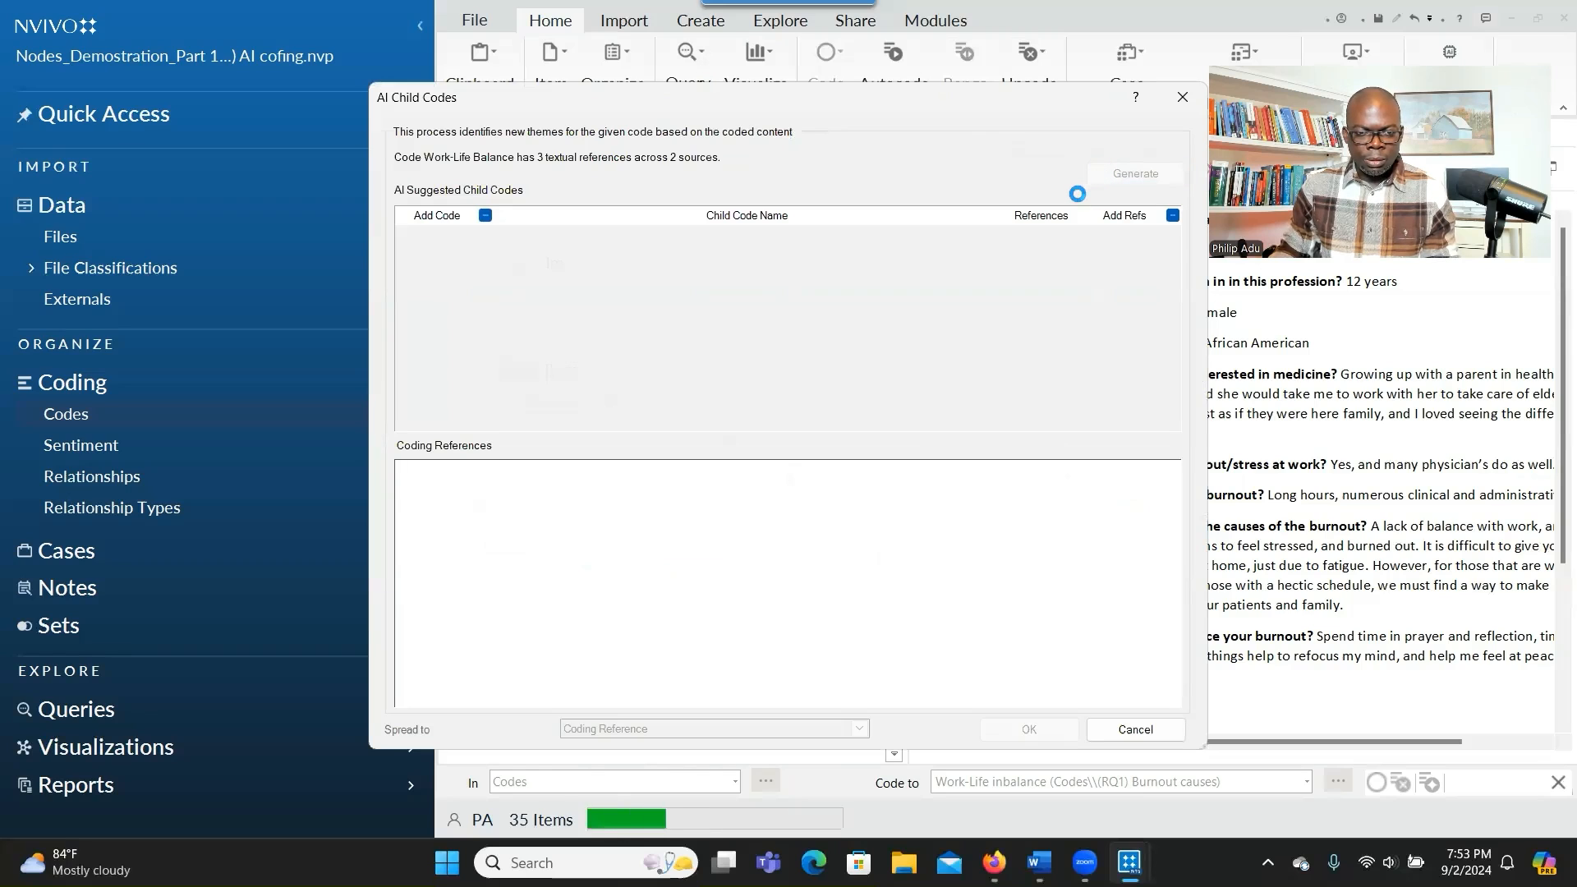
pyautogui.click(1017, 728)
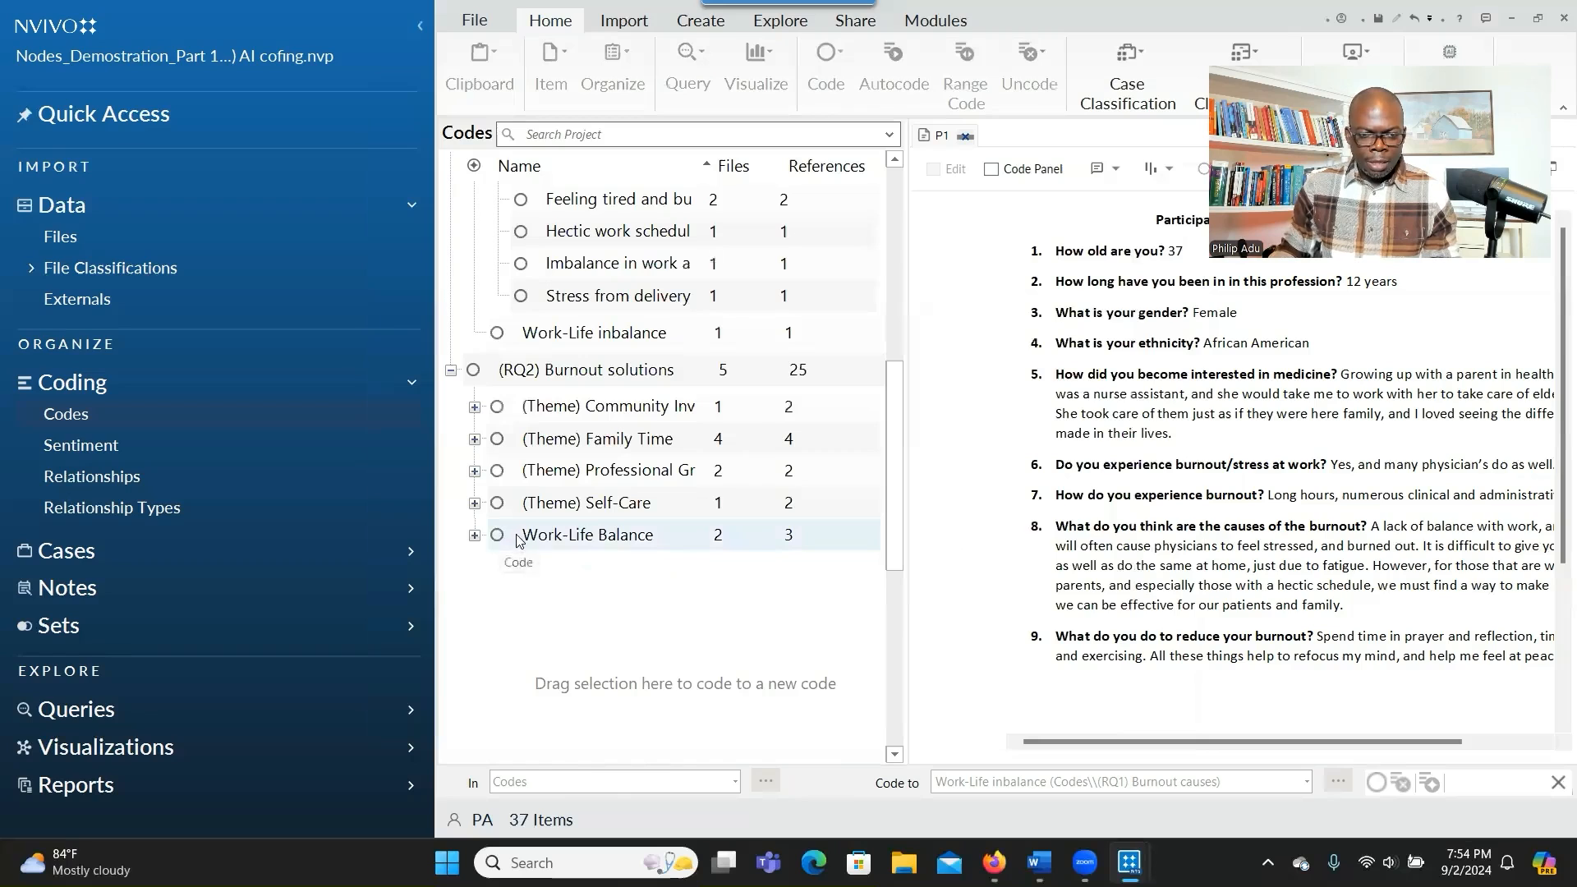
# Rename the Work-Life Balance code as "(Theme) Work-Life Balance" in its code properties.
pyautogui.rightClick(540, 543)
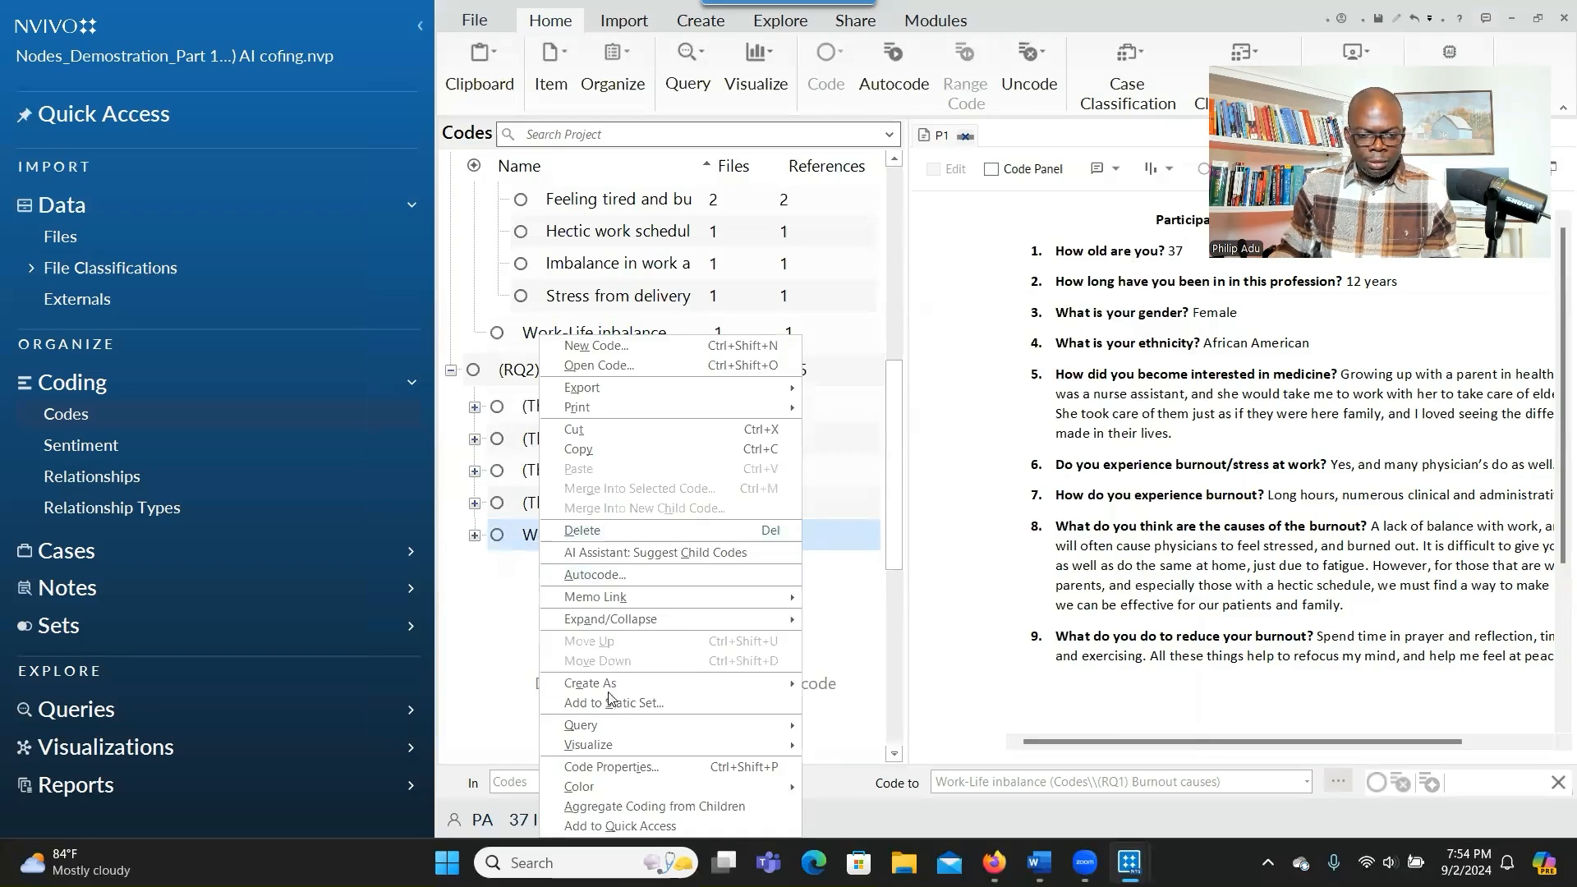
pyautogui.click(608, 753)
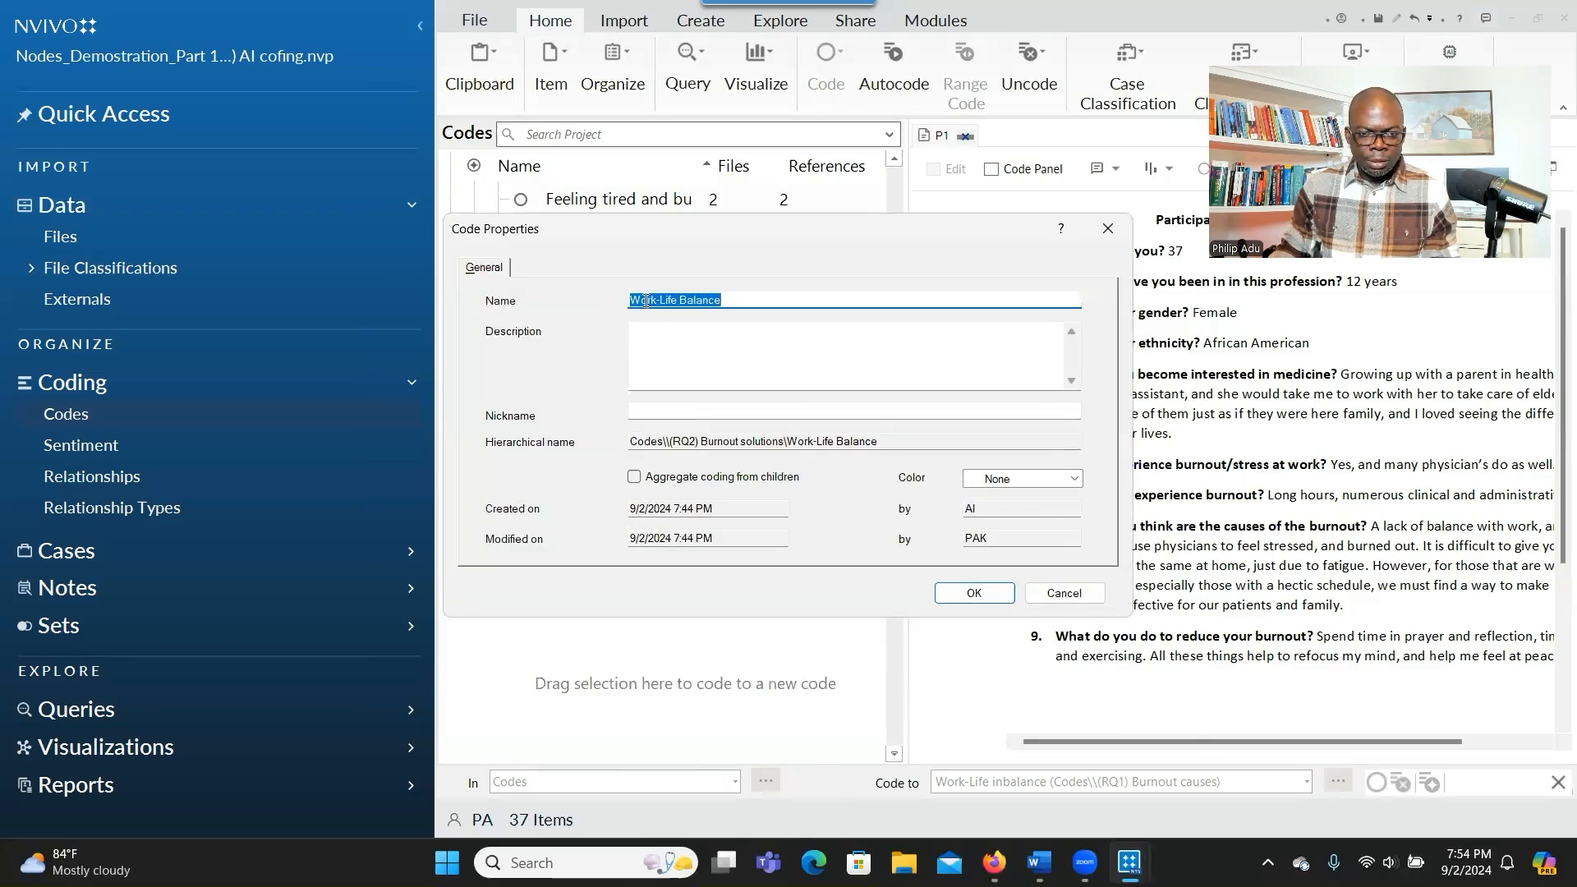
pyautogui.click(644, 299)
pyautogui.write('(Theme)')
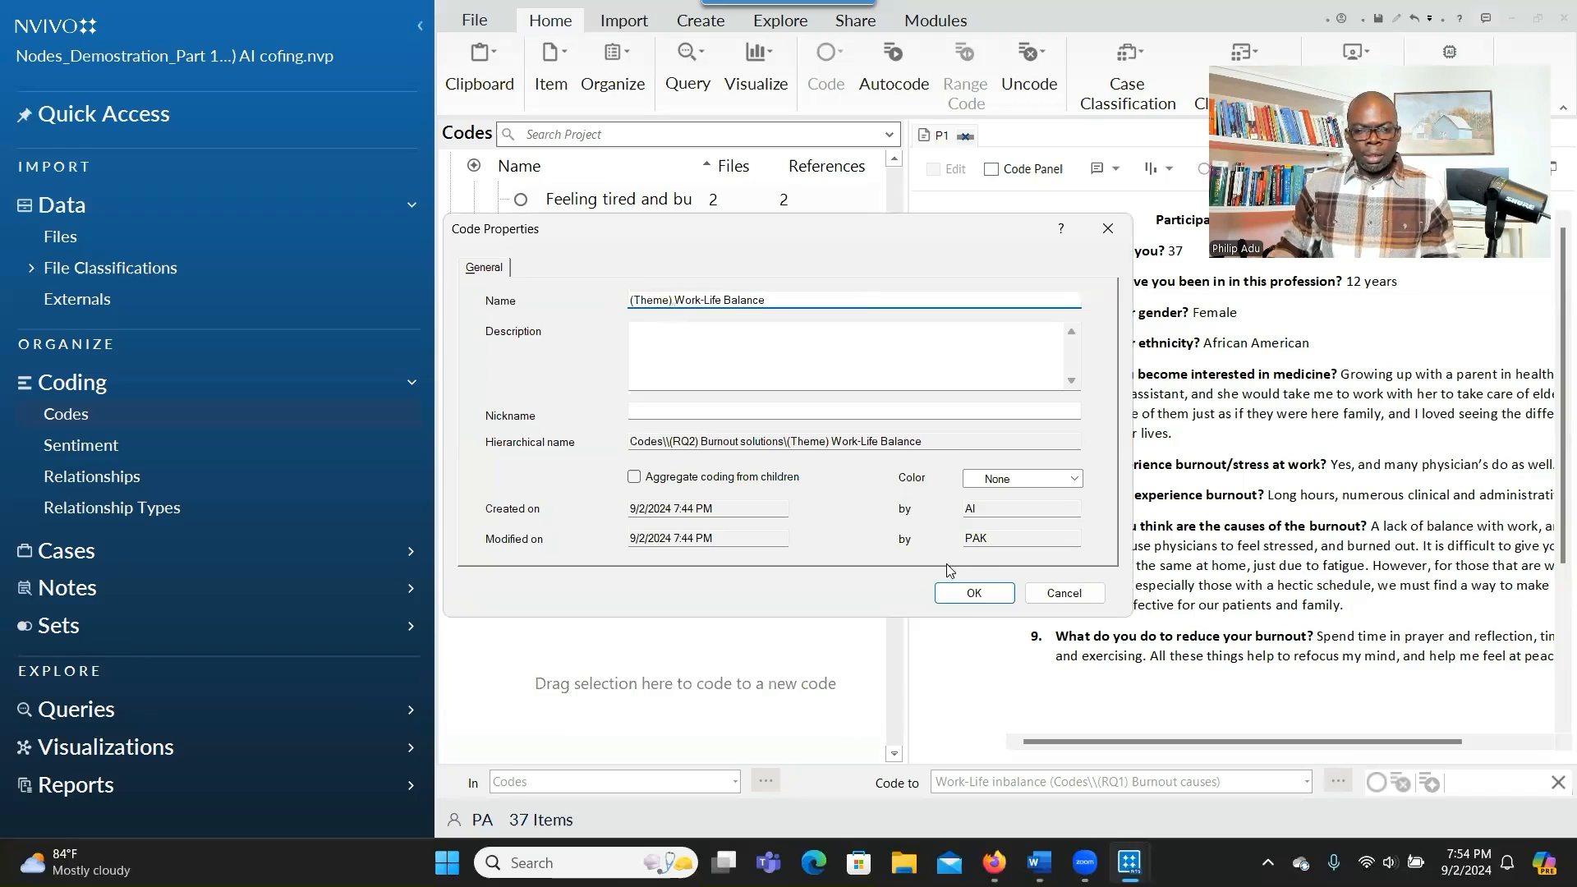
pyautogui.click(974, 593)
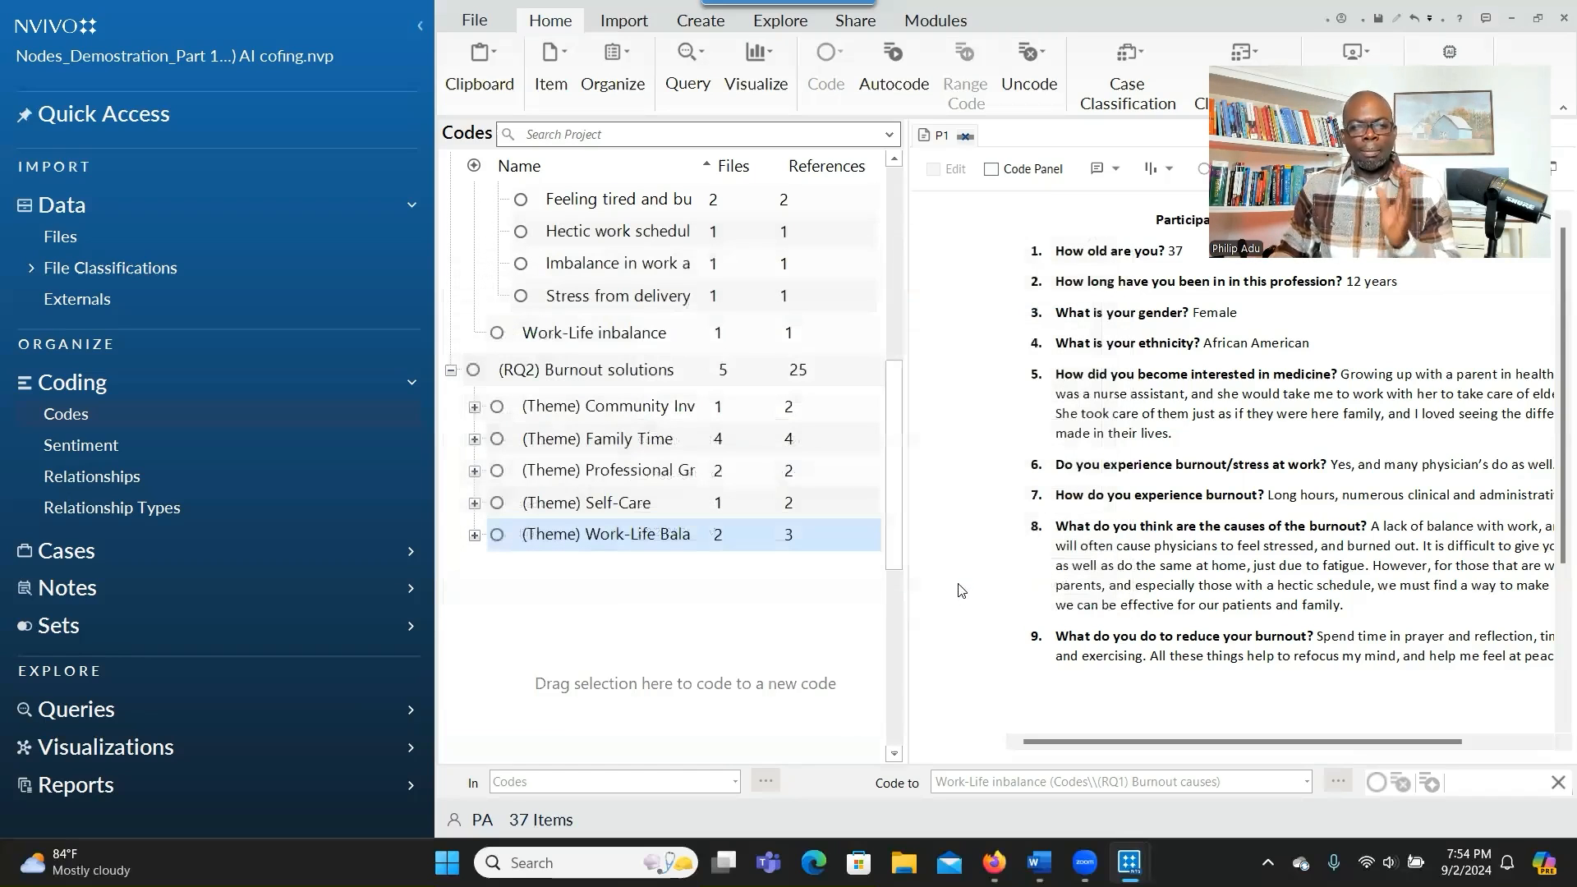
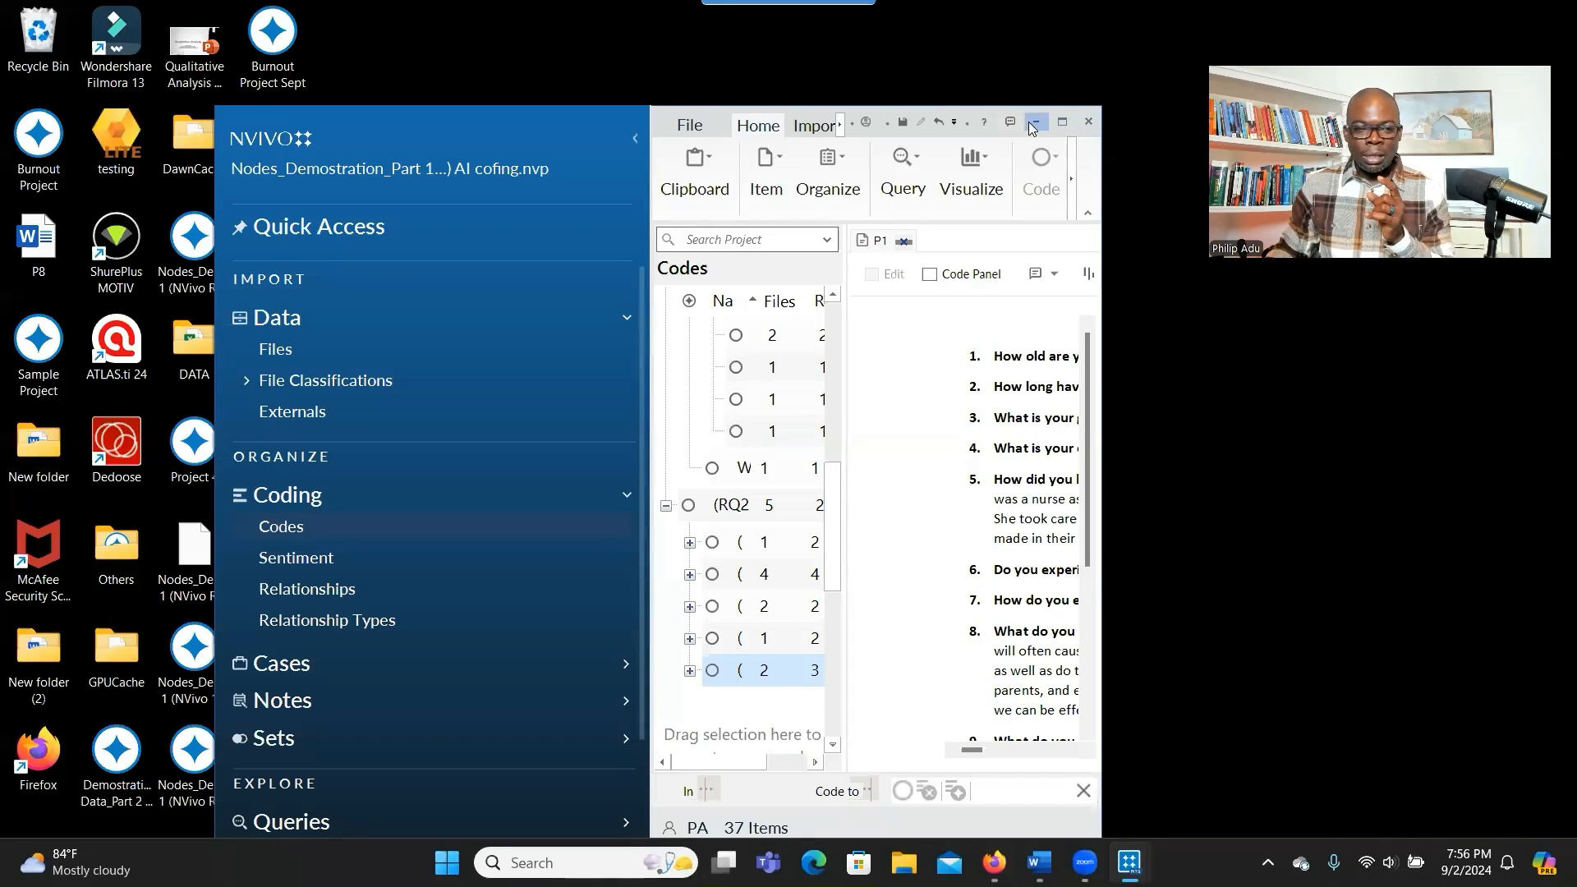
# Save the current project and open "Nodes_Demostration_Part 1 (NVivo 15).nvp" in a maximized window.
pyautogui.click(1088, 122)
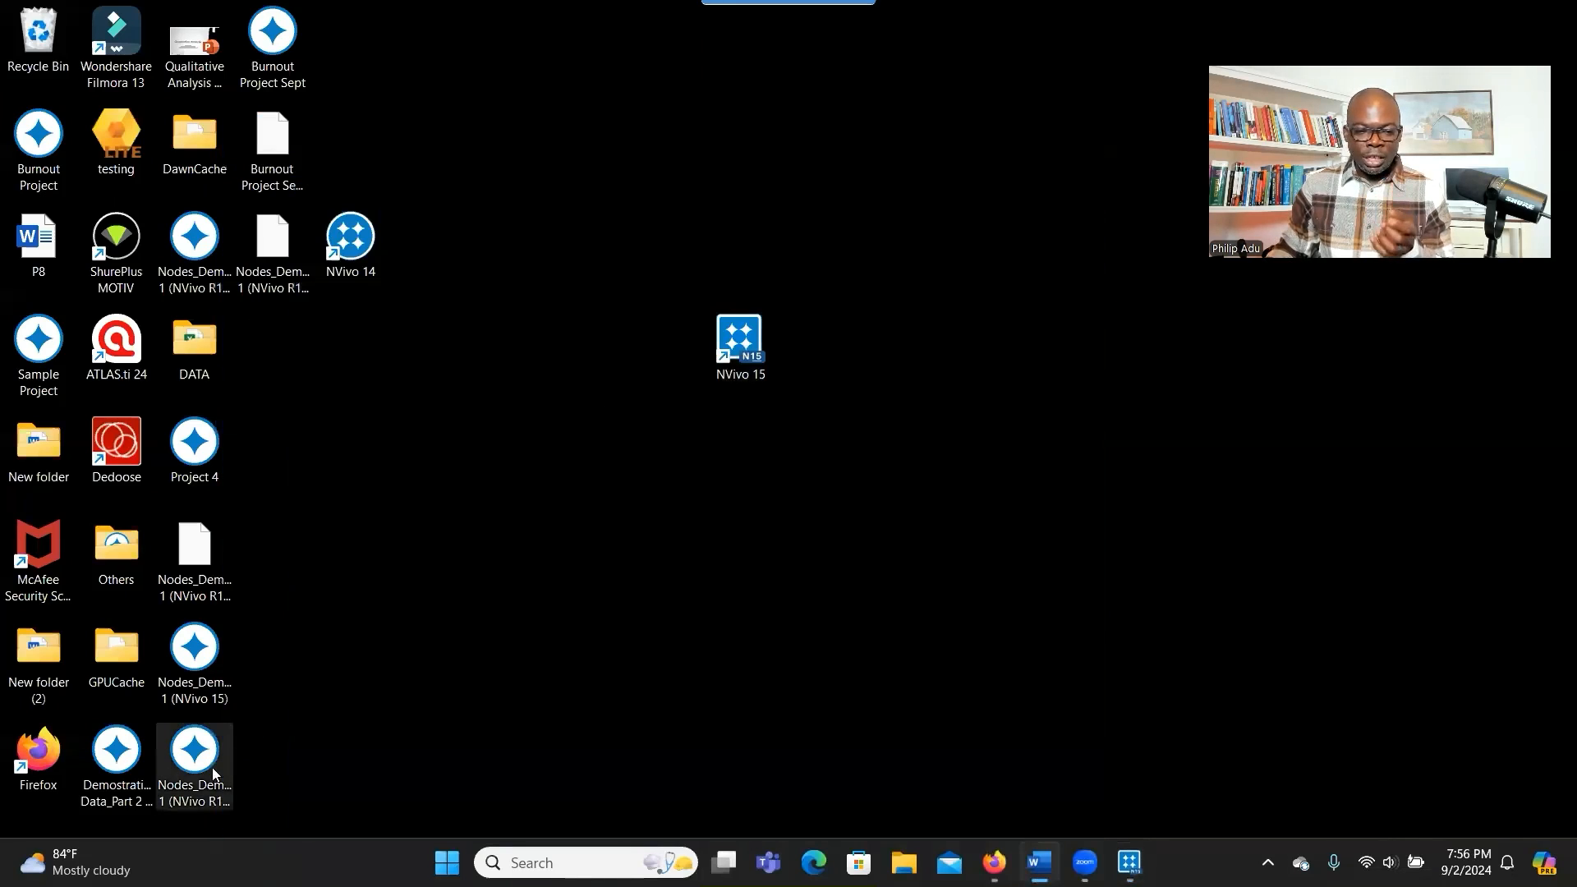
pyautogui.click(194, 756)
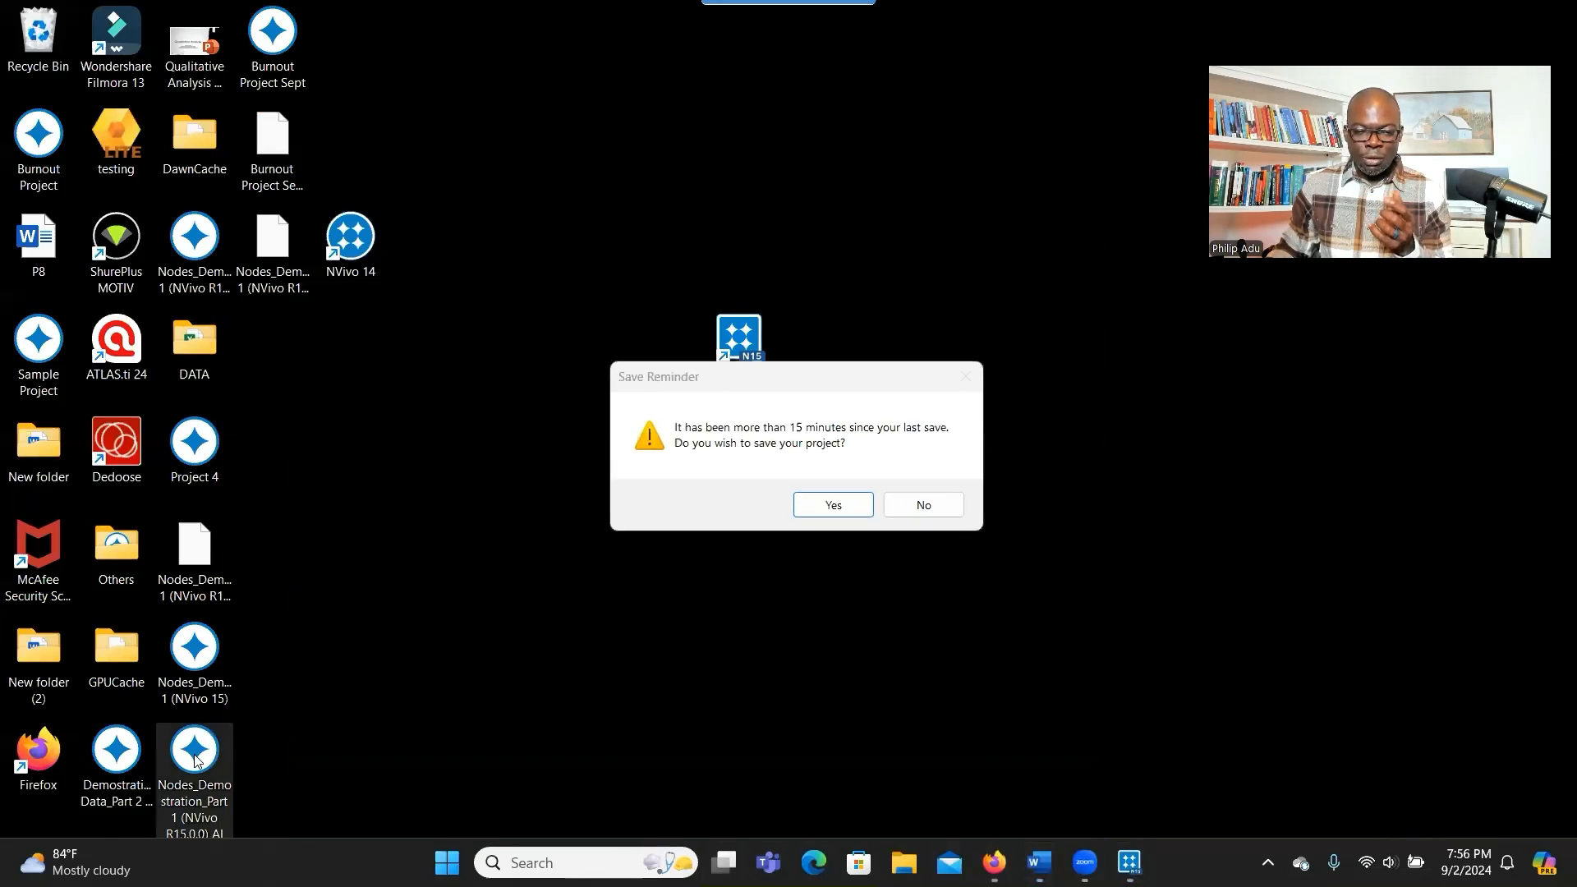
pyautogui.click(873, 511)
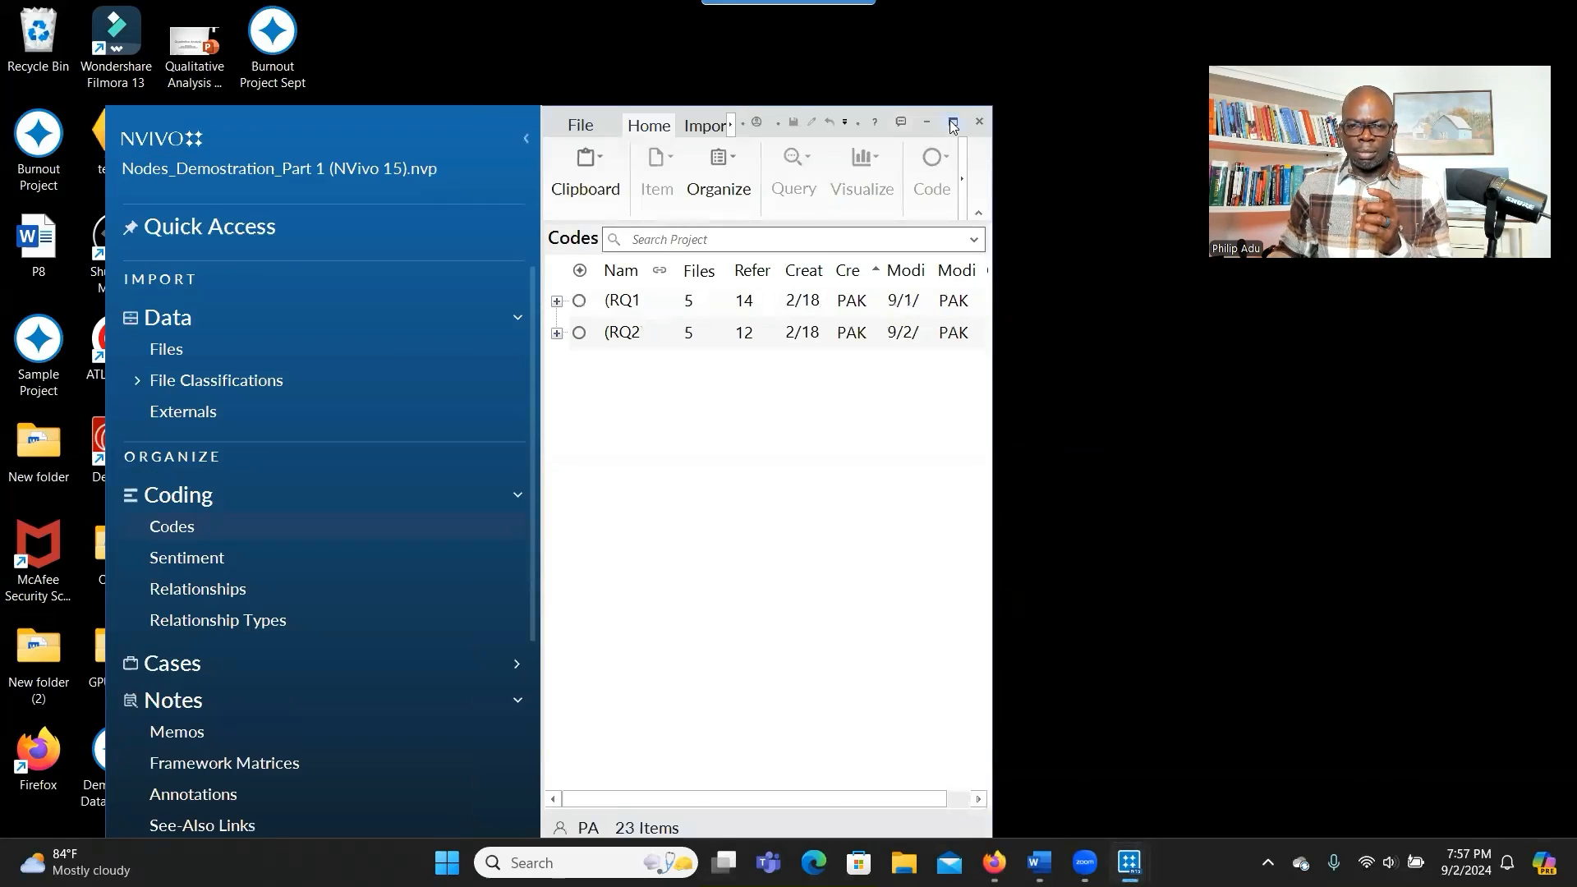
pyautogui.click(953, 124)
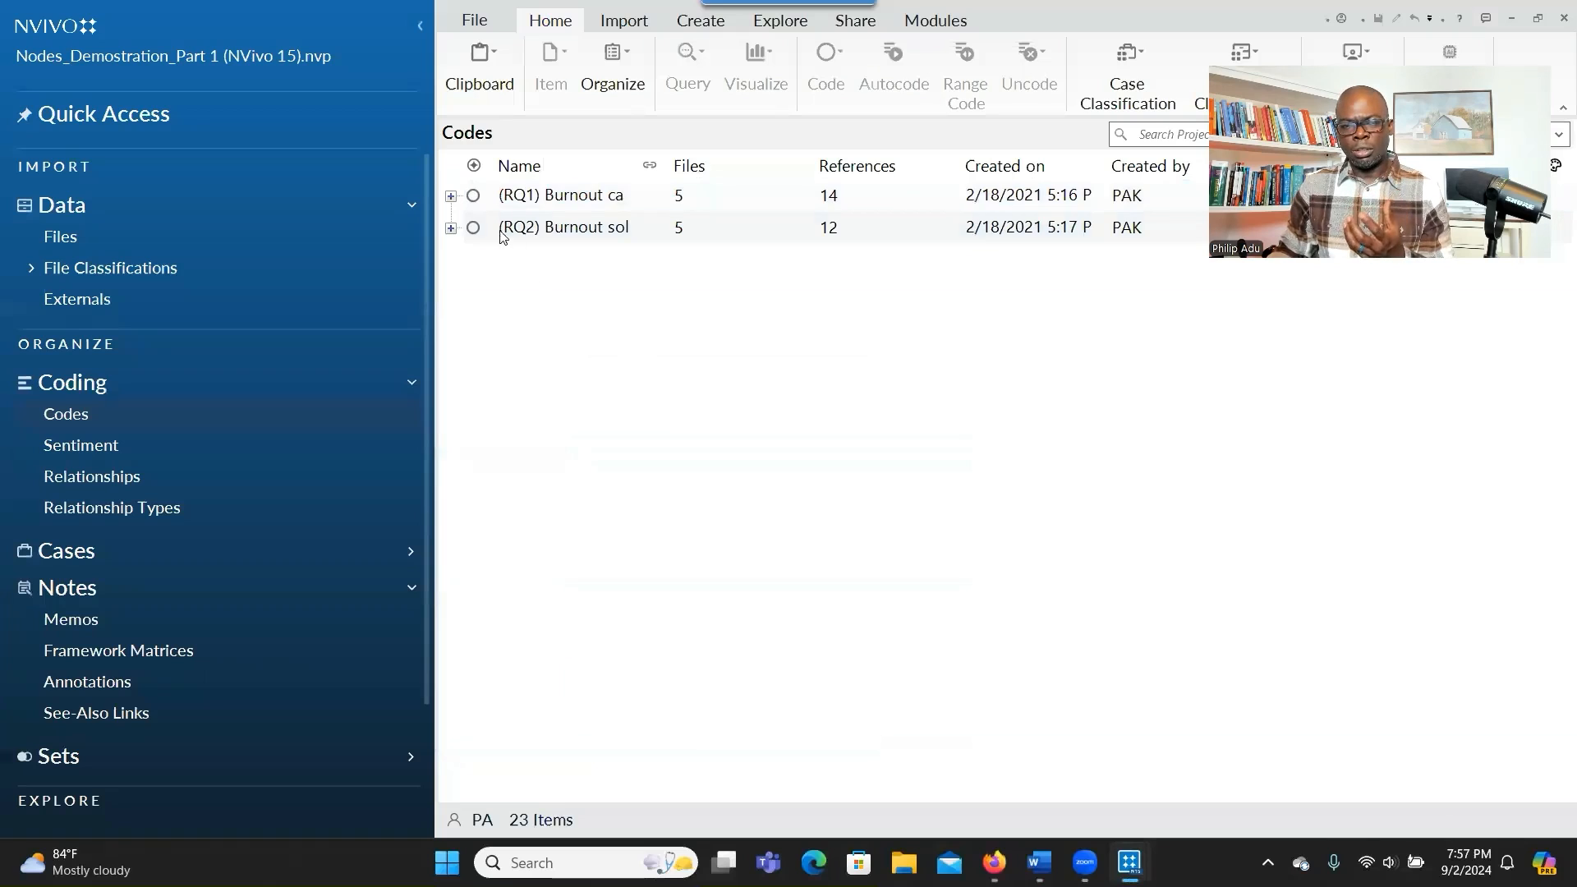
# Expand the (RQ1) Burnout causes and (RQ2) Burnout solutions codes and widen the Name column to show full code names.
pyautogui.click(451, 198)
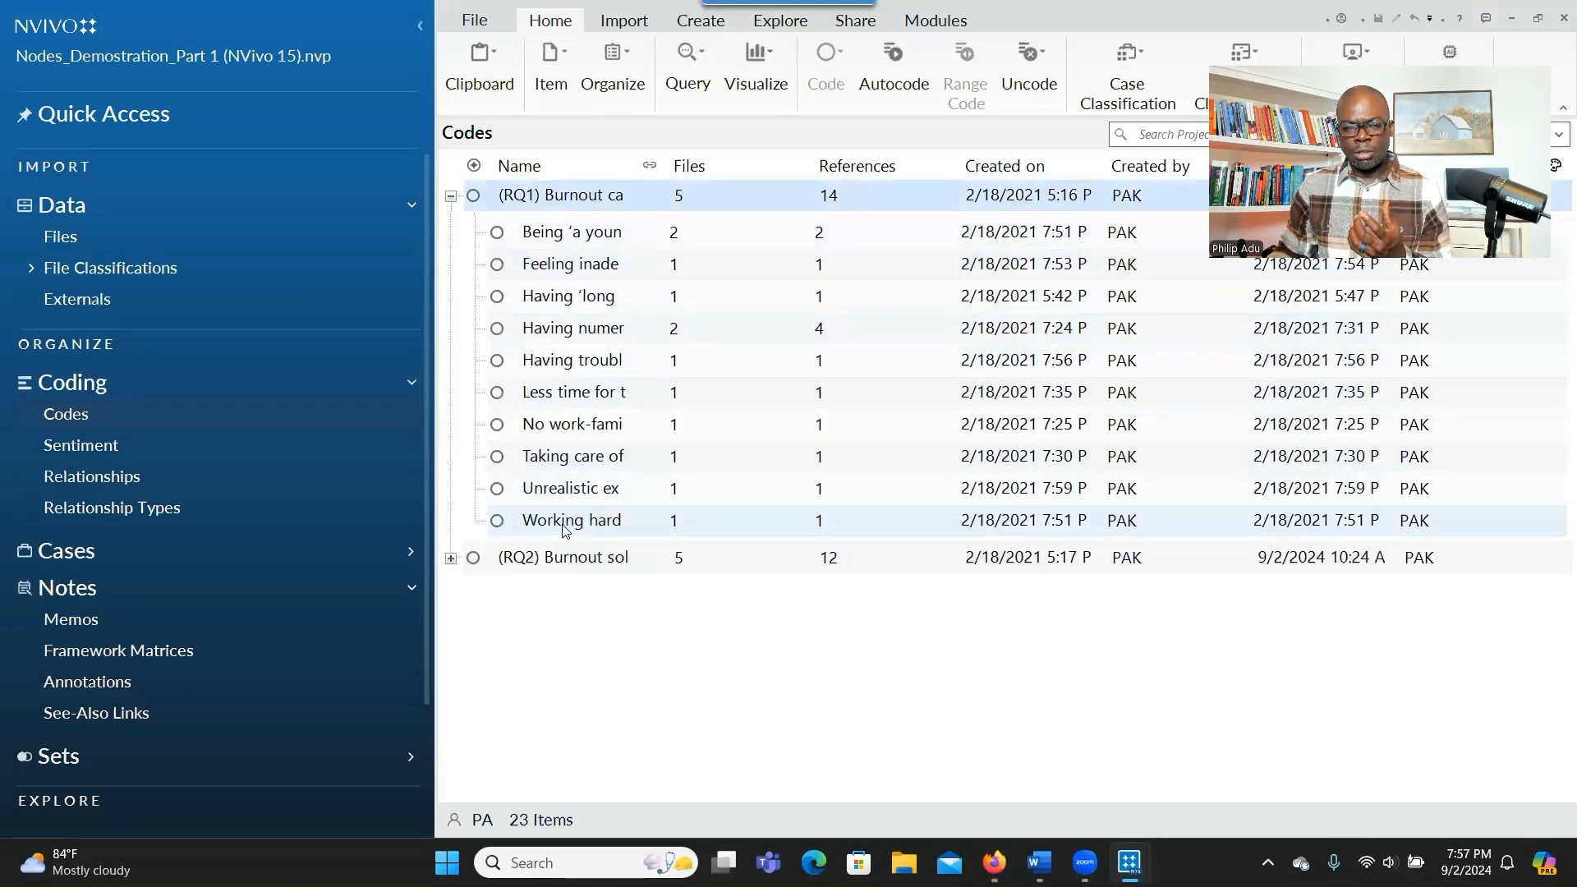
pyautogui.click(451, 558)
pyautogui.scroll(4, 534, 370)
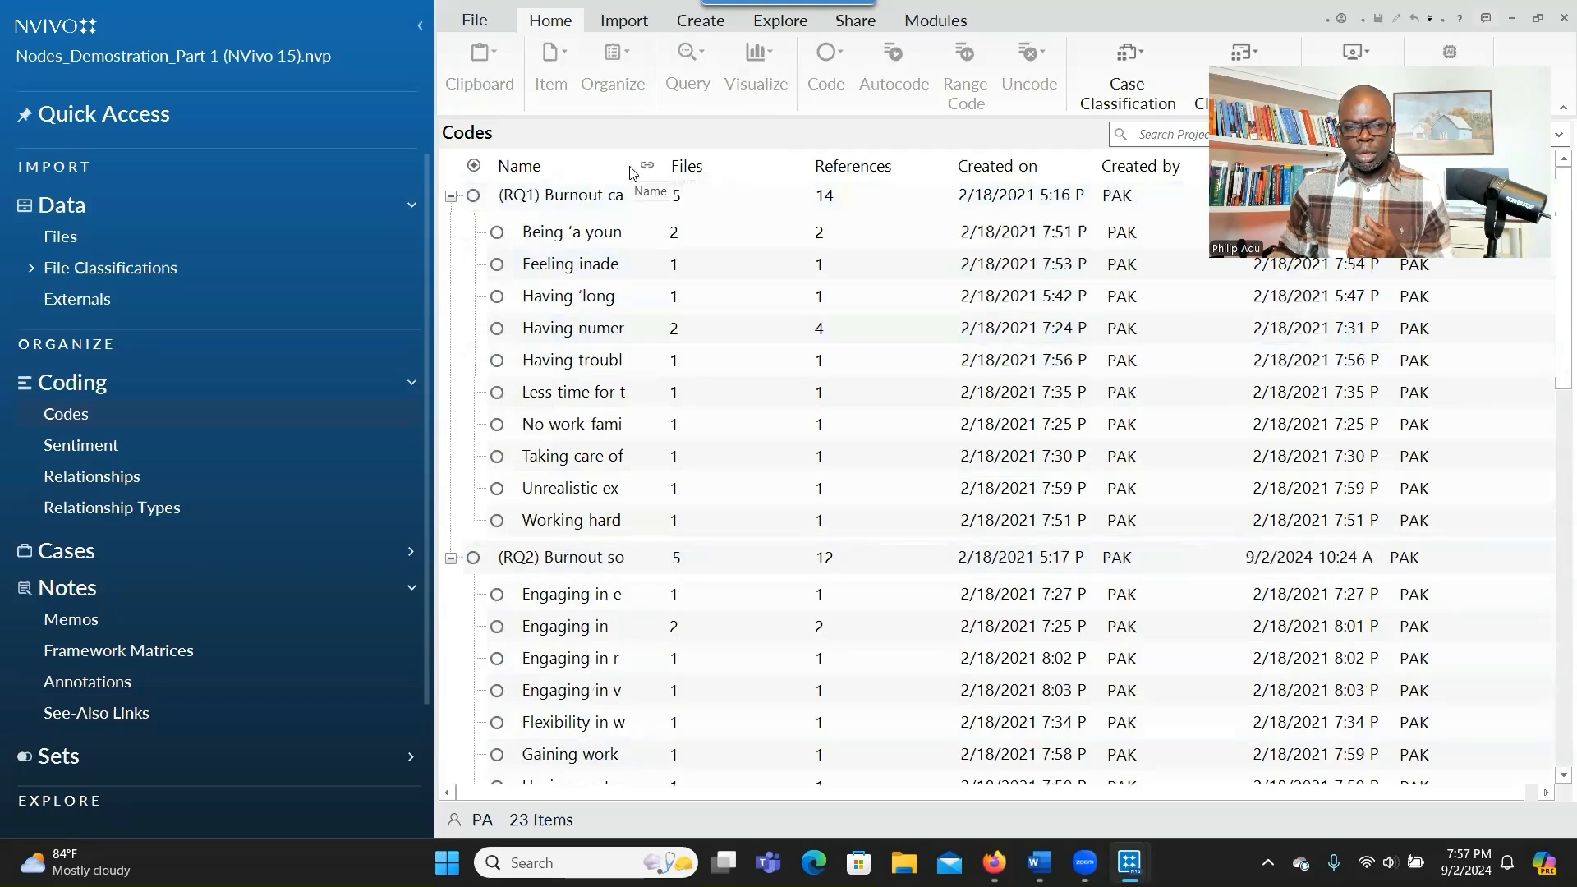
pyautogui.moveTo(635, 164); pyautogui.dragTo(889, 165)
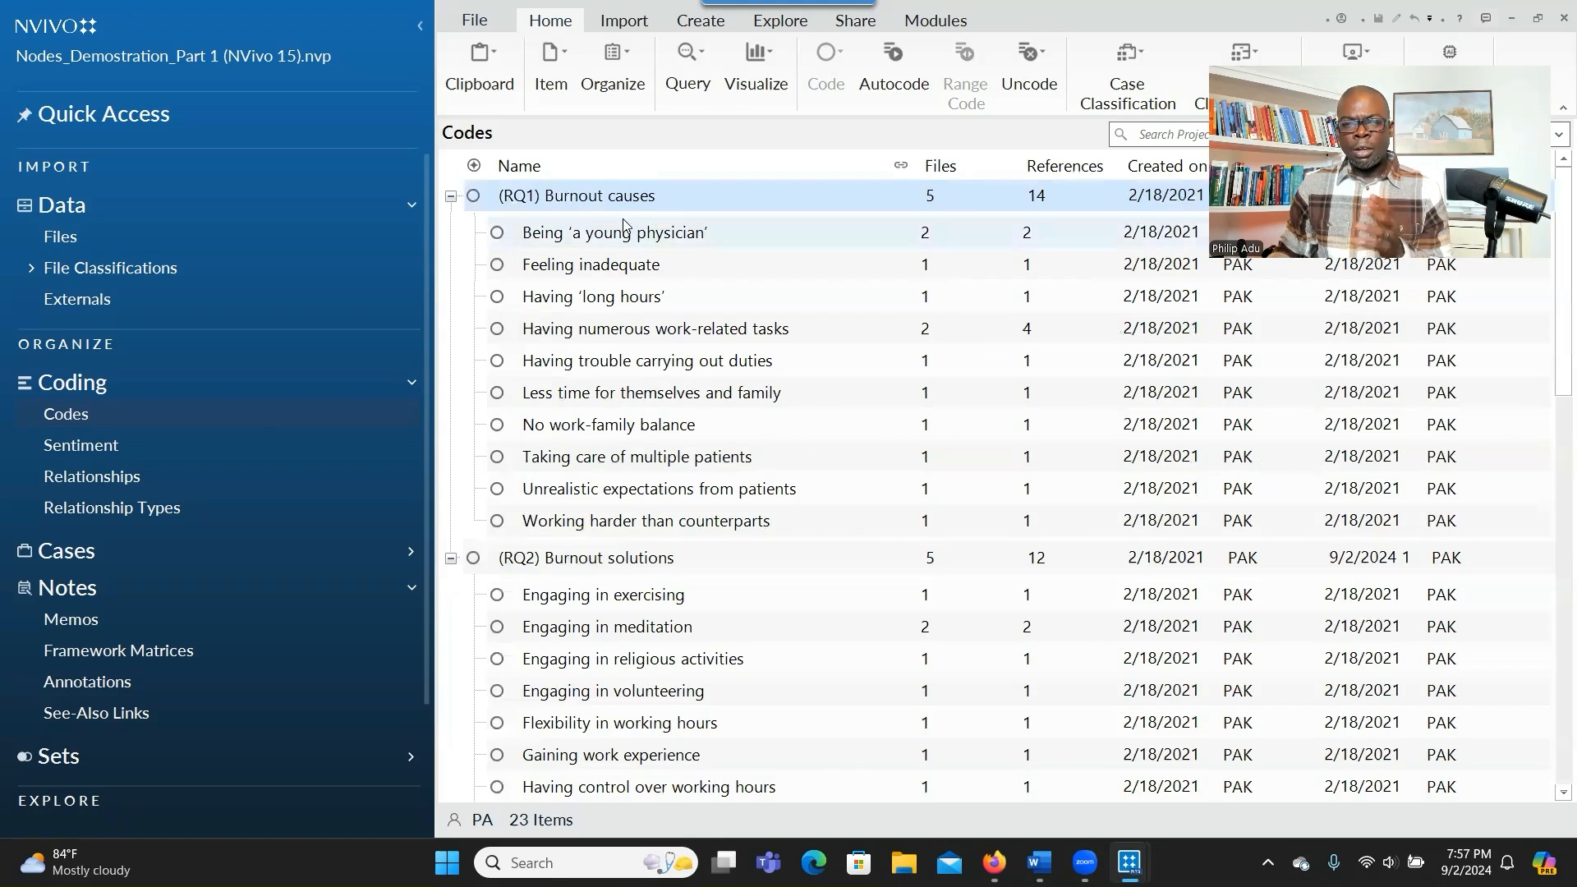
# Examine the code properties of (RQ1) Burnout causes, including its description and its aggregation of coding from children.
pyautogui.rightClick(658, 198)
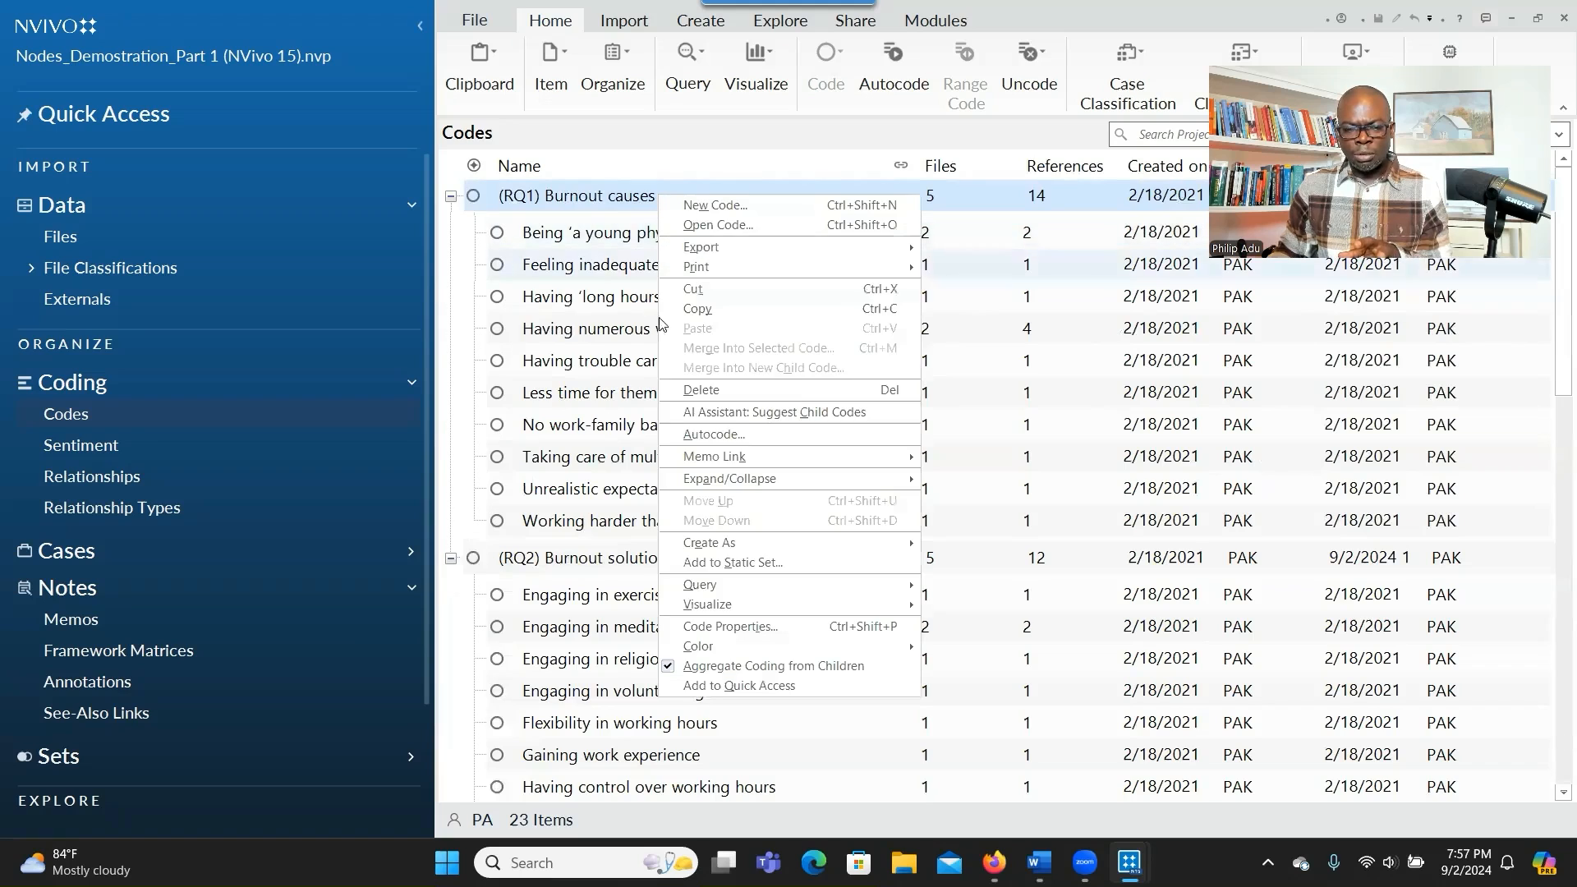
pyautogui.click(720, 628)
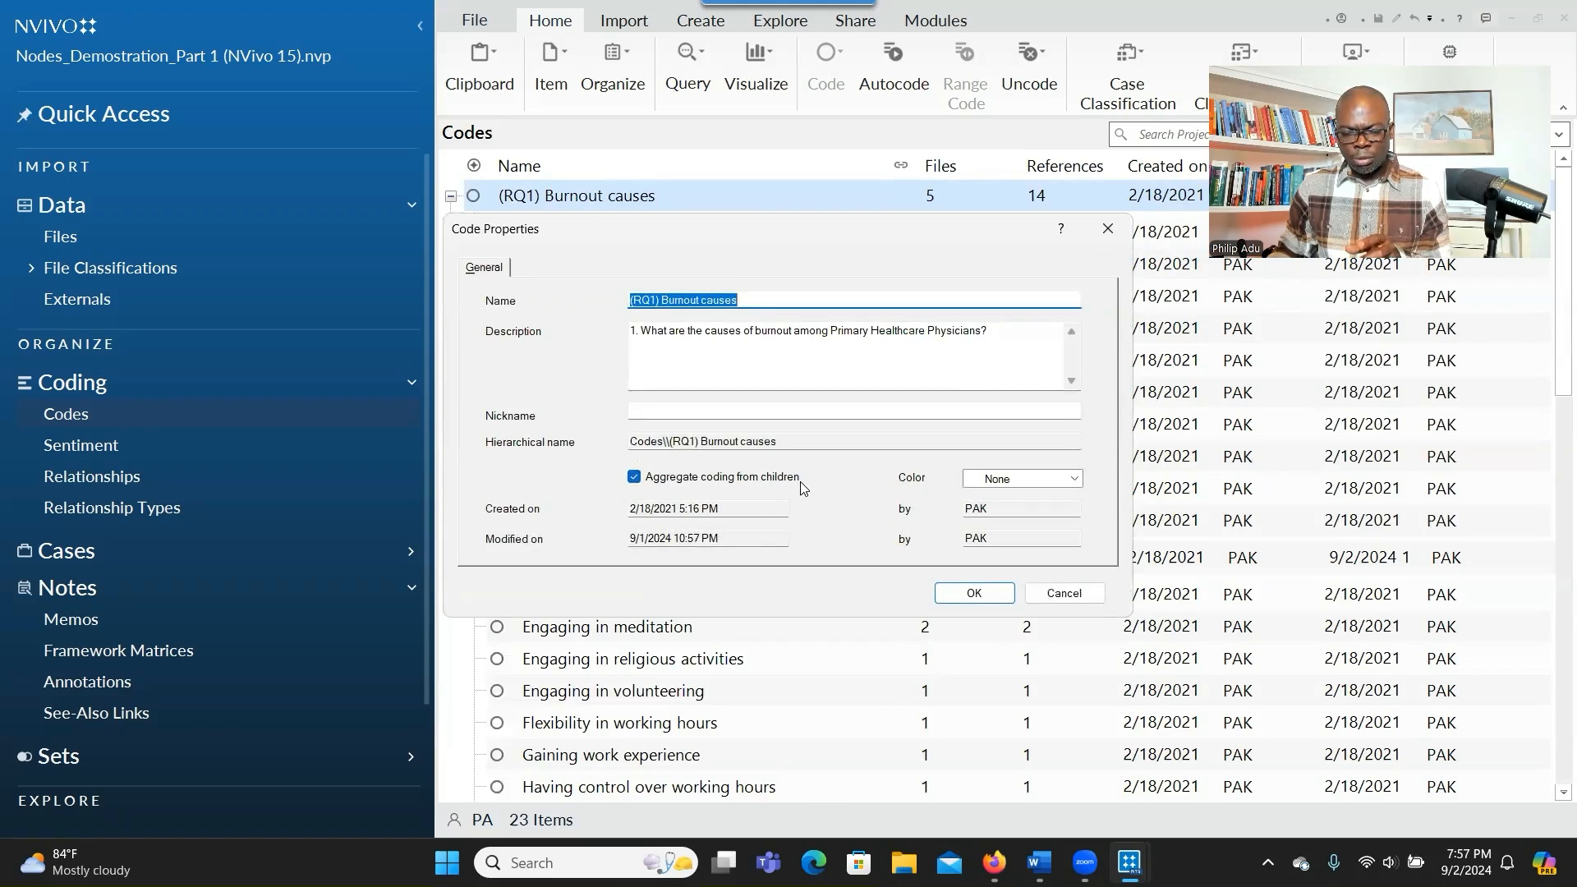
pyautogui.click(1109, 229)
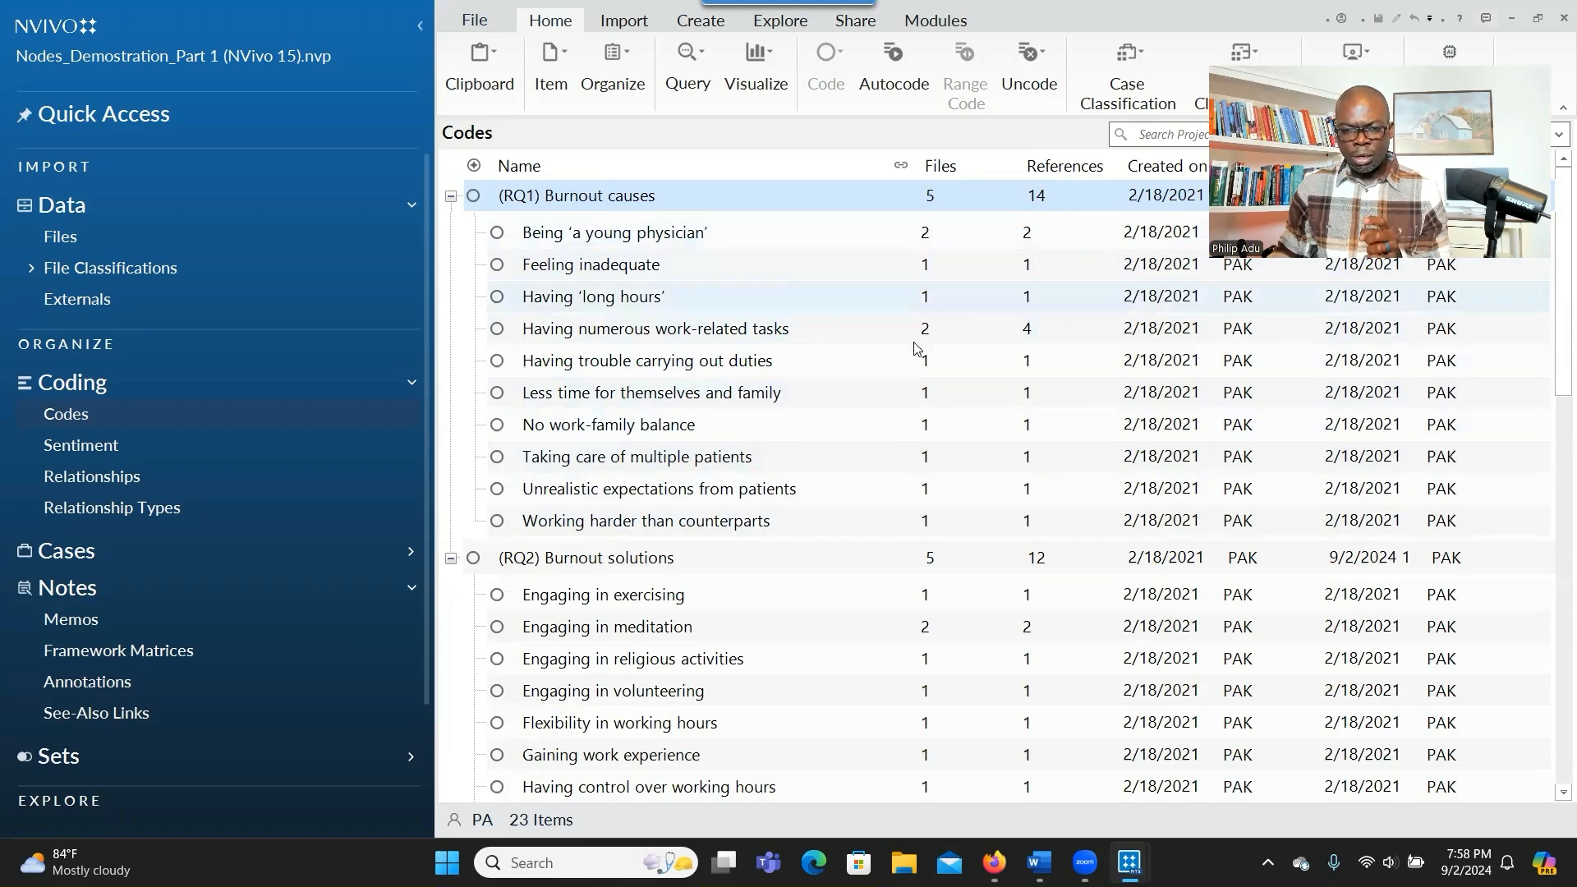
pyautogui.click(589, 559)
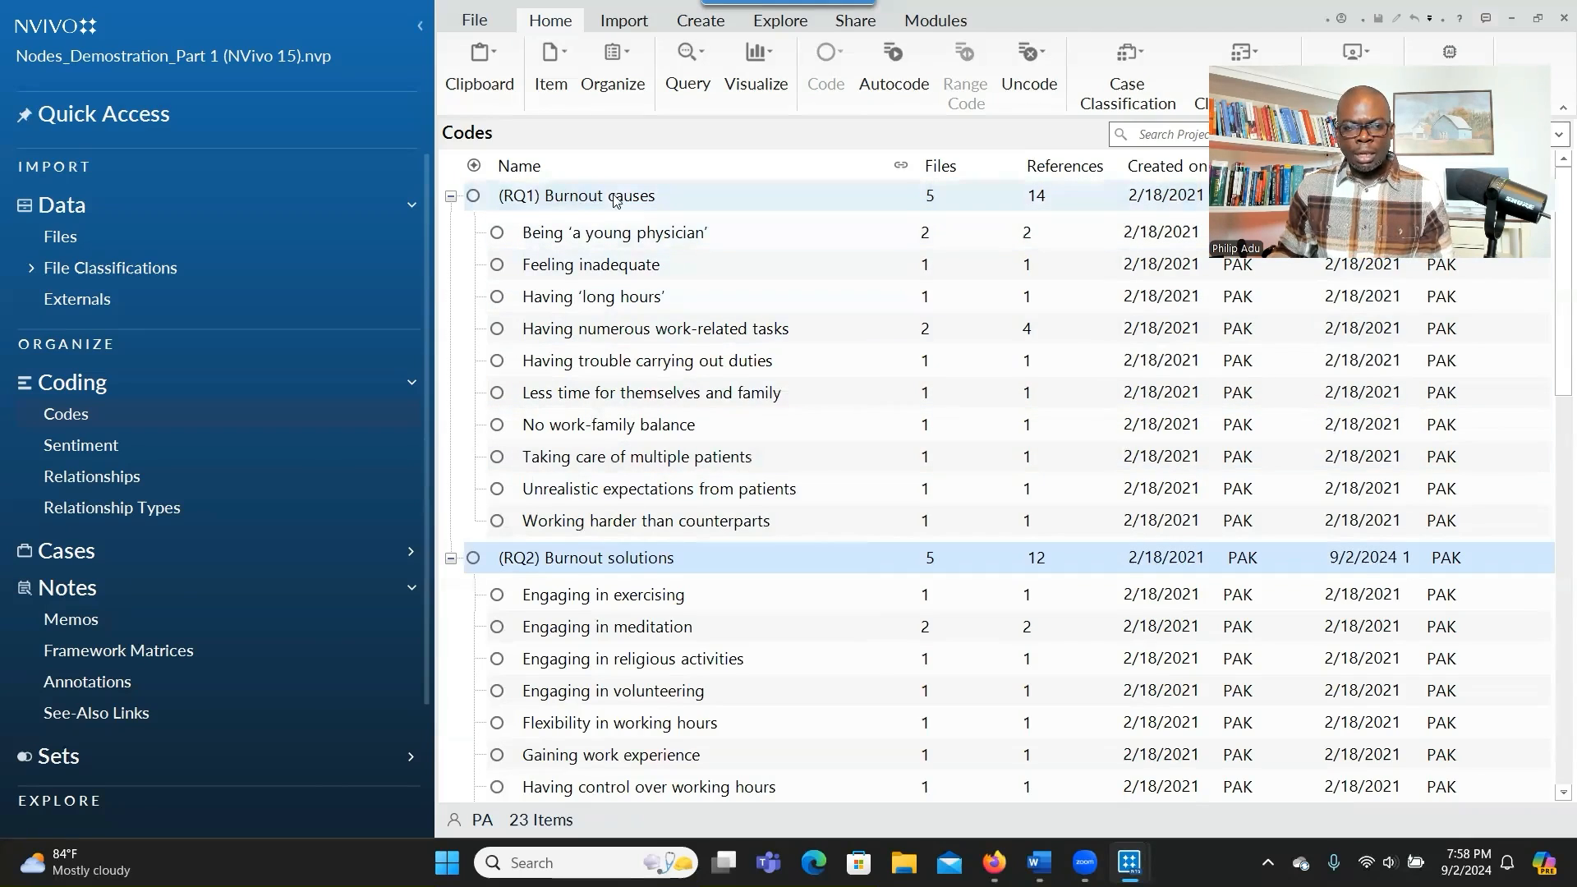
# Accept the AI Terms of Use, generate AI child codes for (RQ1) Burnout causes, and add all the suggestions with their references.
pyautogui.rightClick(612, 195)
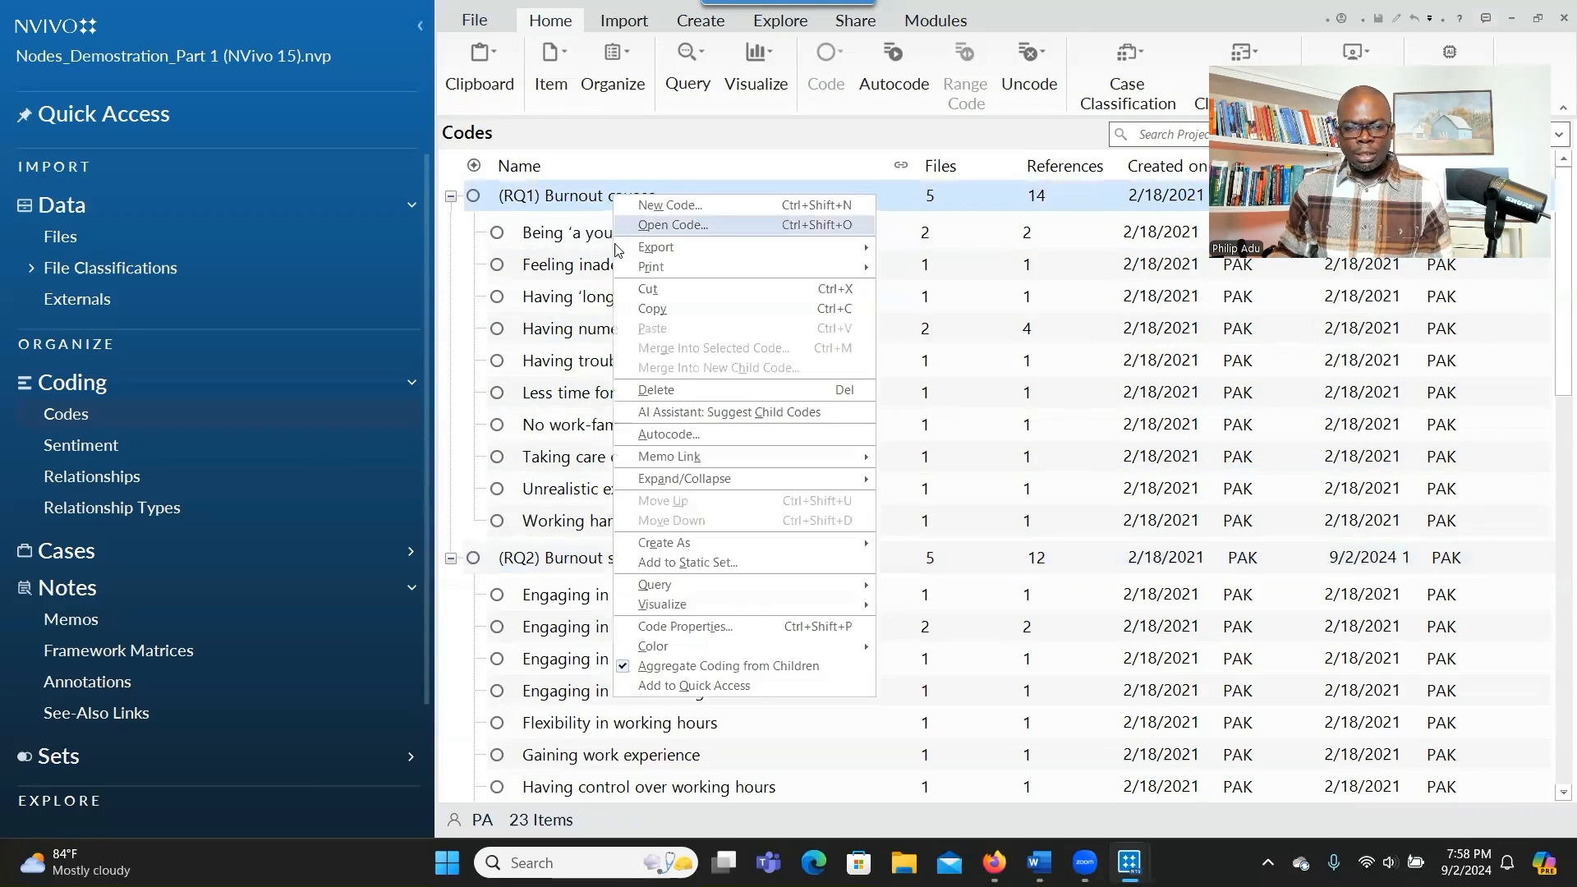
pyautogui.click(663, 411)
pyautogui.click(589, 376)
pyautogui.click(634, 409)
pyautogui.click(1459, 18)
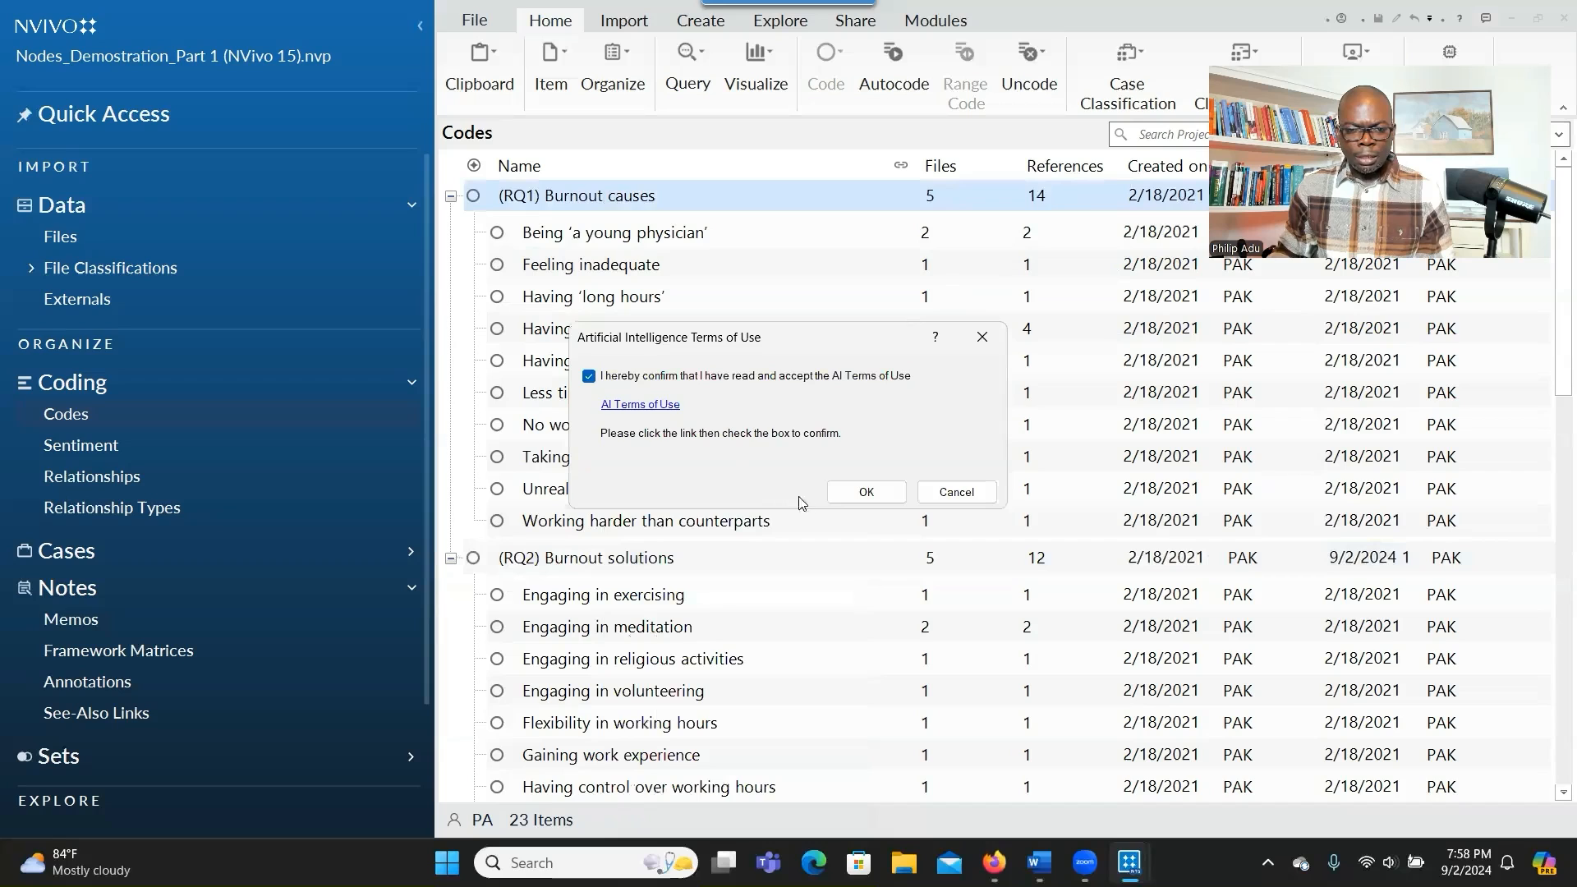
pyautogui.click(857, 493)
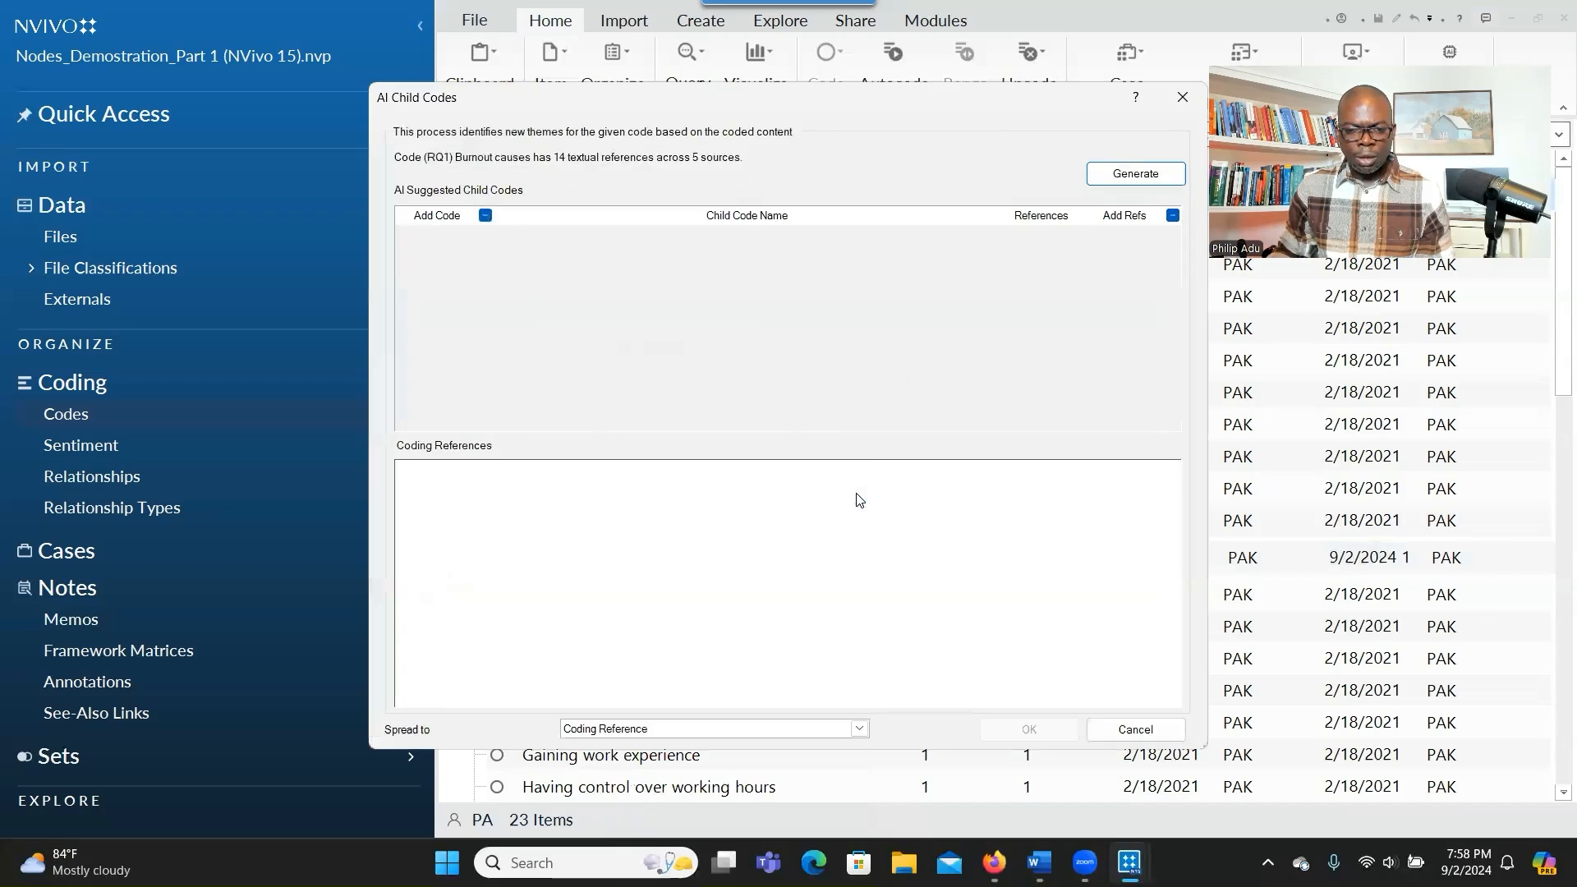
pyautogui.click(1107, 179)
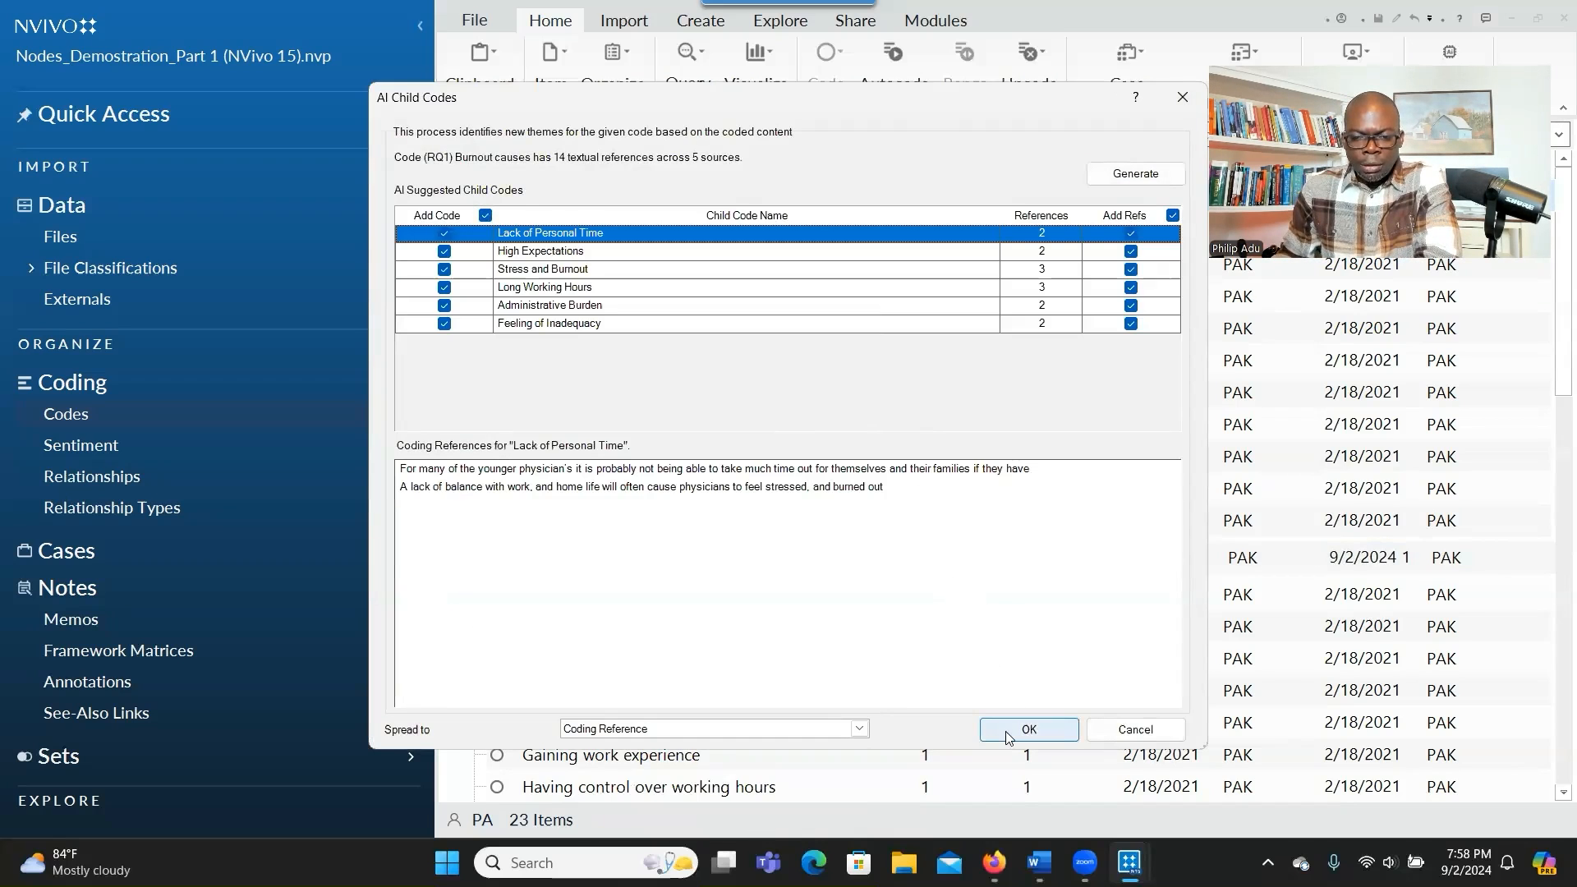
pyautogui.click(1029, 730)
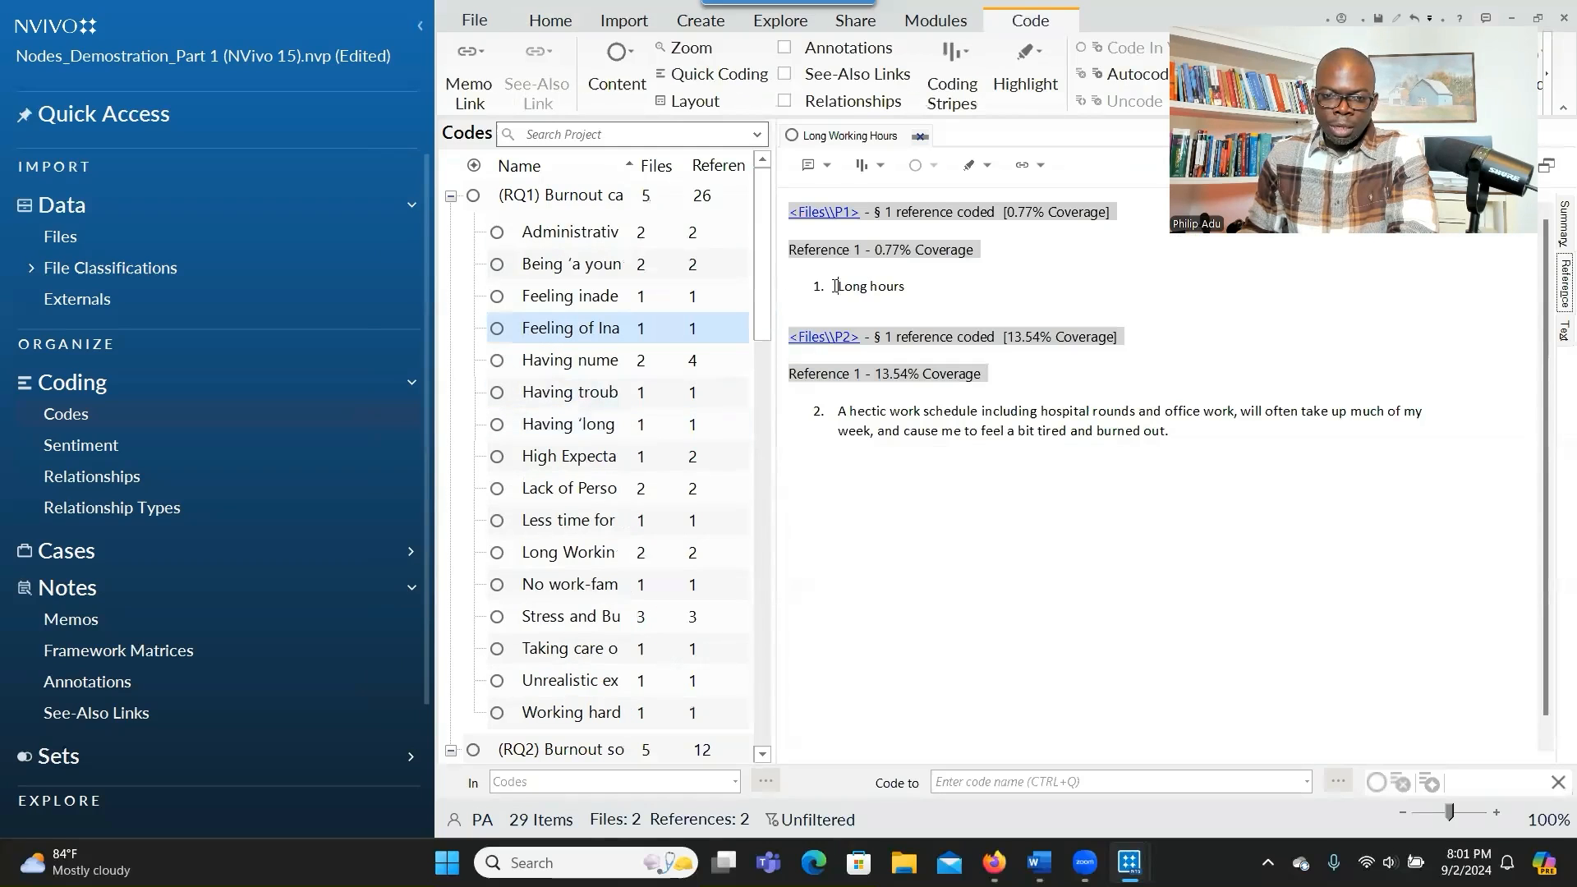
# Code the P2 hectic work schedule excerpt from the Long Working Hours references to the Having 'long hours' code.
pyautogui.moveTo(836, 286); pyautogui.dragTo(900, 289)
pyautogui.moveTo(847, 417); pyautogui.dragTo(1210, 442)
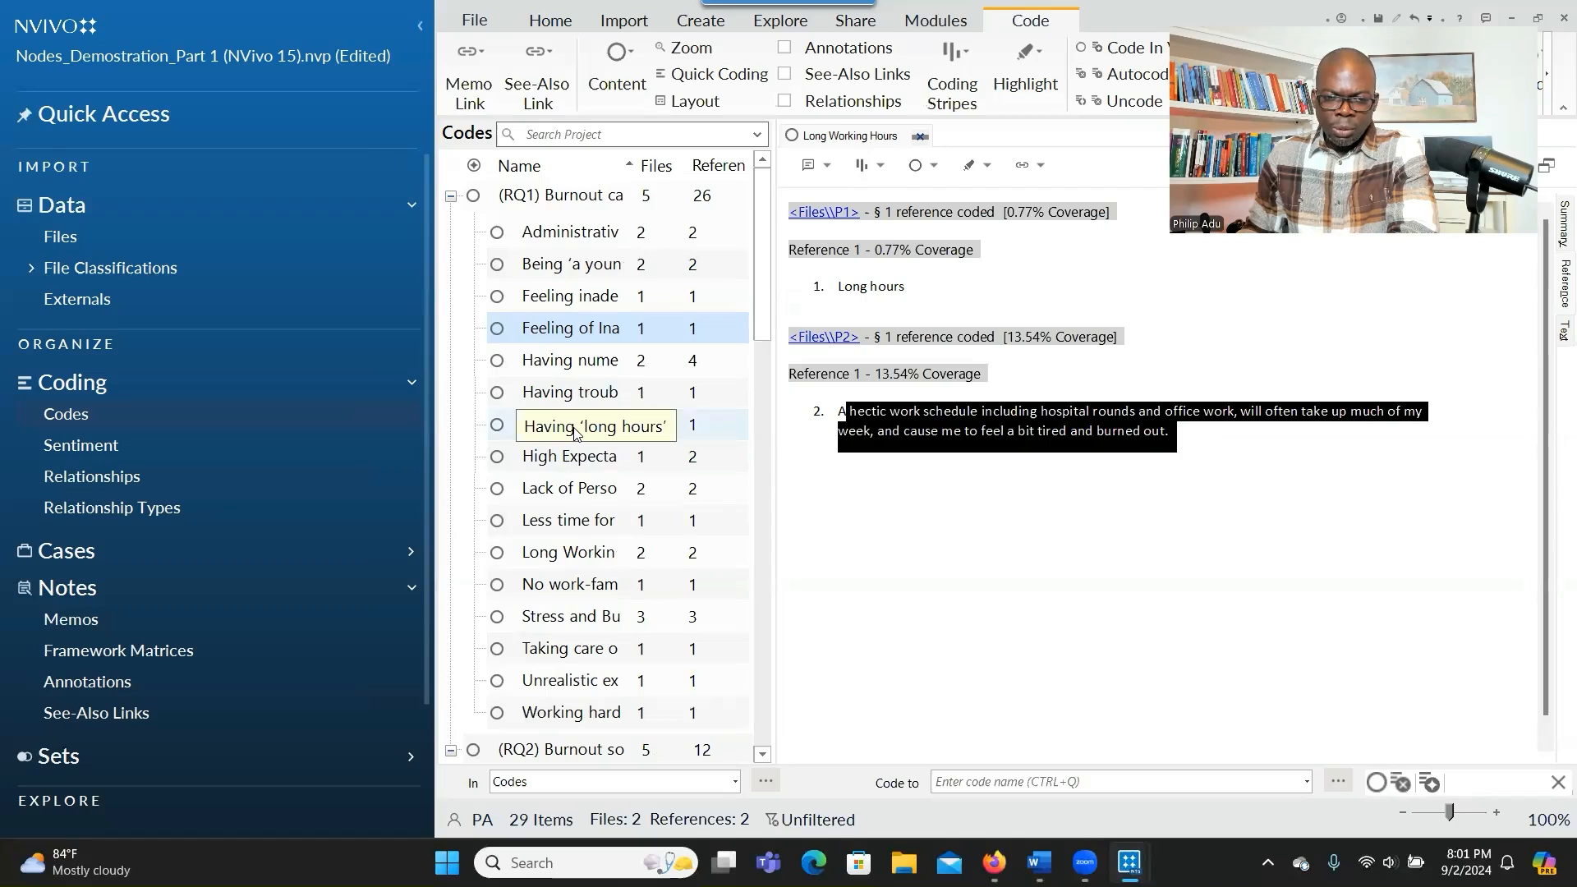
pyautogui.click(839, 413)
pyautogui.moveTo(839, 414); pyautogui.dragTo(1201, 447)
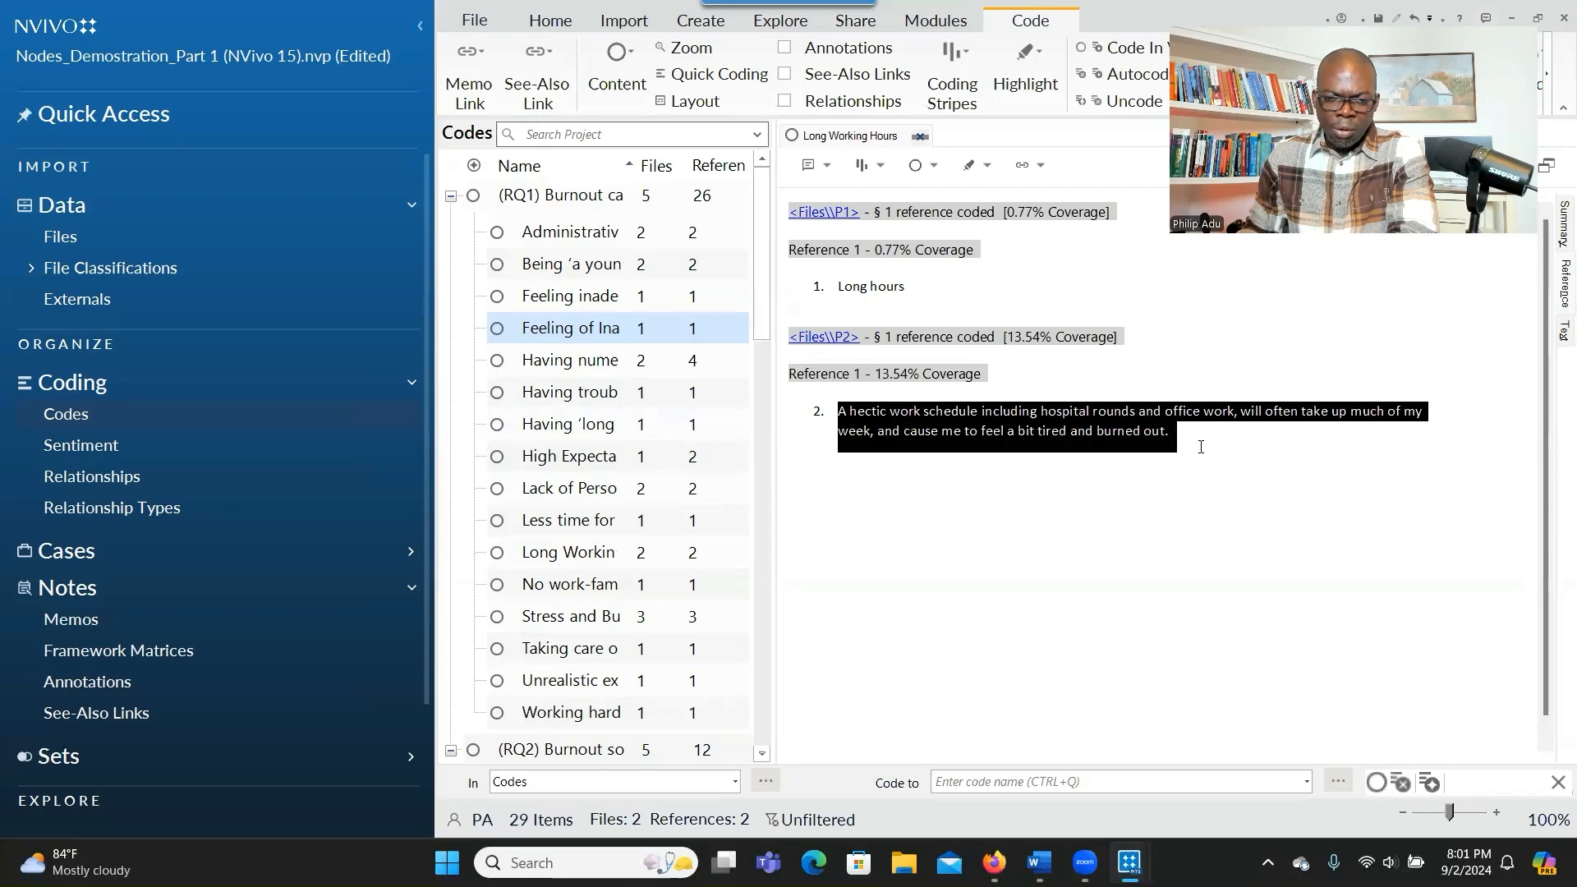
pyautogui.moveTo(944, 430); pyautogui.dragTo(941, 428)
pyautogui.moveTo(942, 429); pyautogui.dragTo(609, 426)
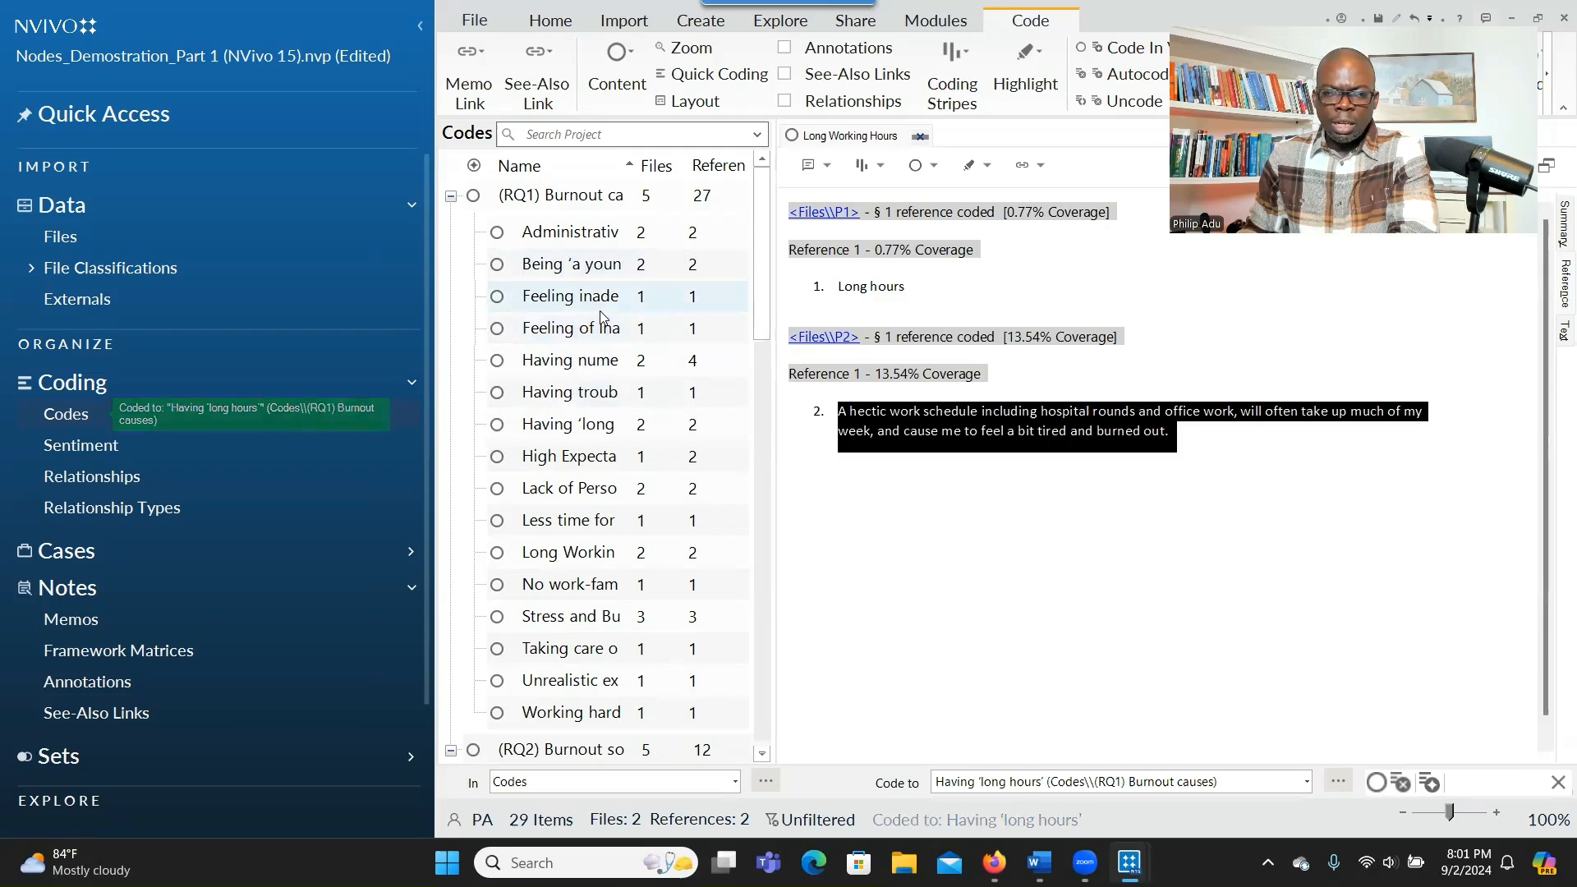
# Close the Long Working Hours references and review the child codes under (RQ2) Burnout solutions.
pyautogui.click(921, 137)
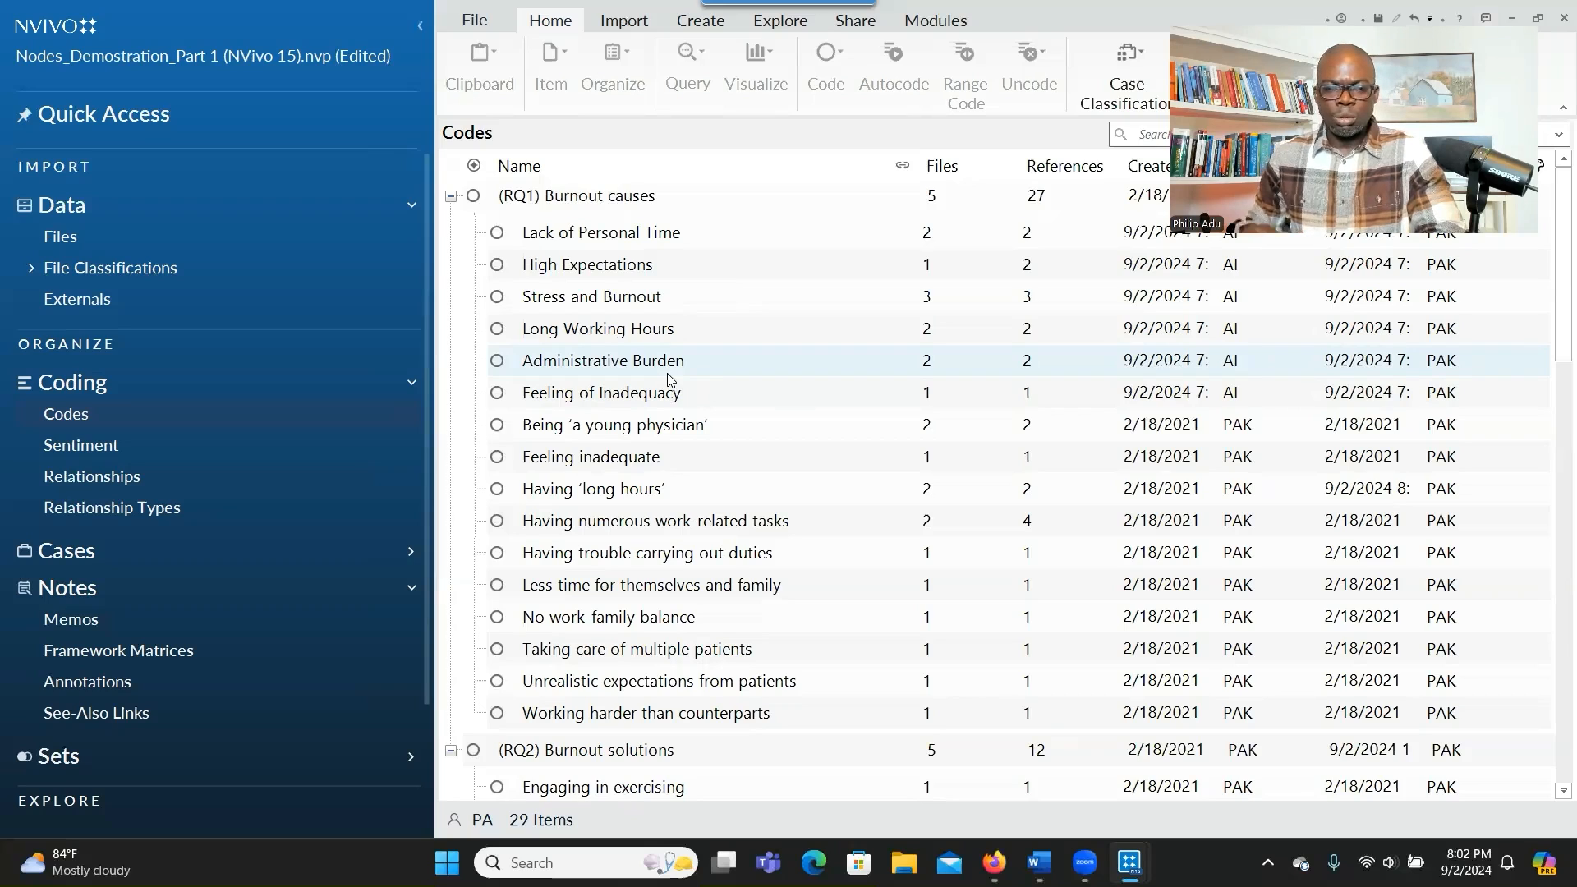
pyautogui.scroll(-6, 538, 464)
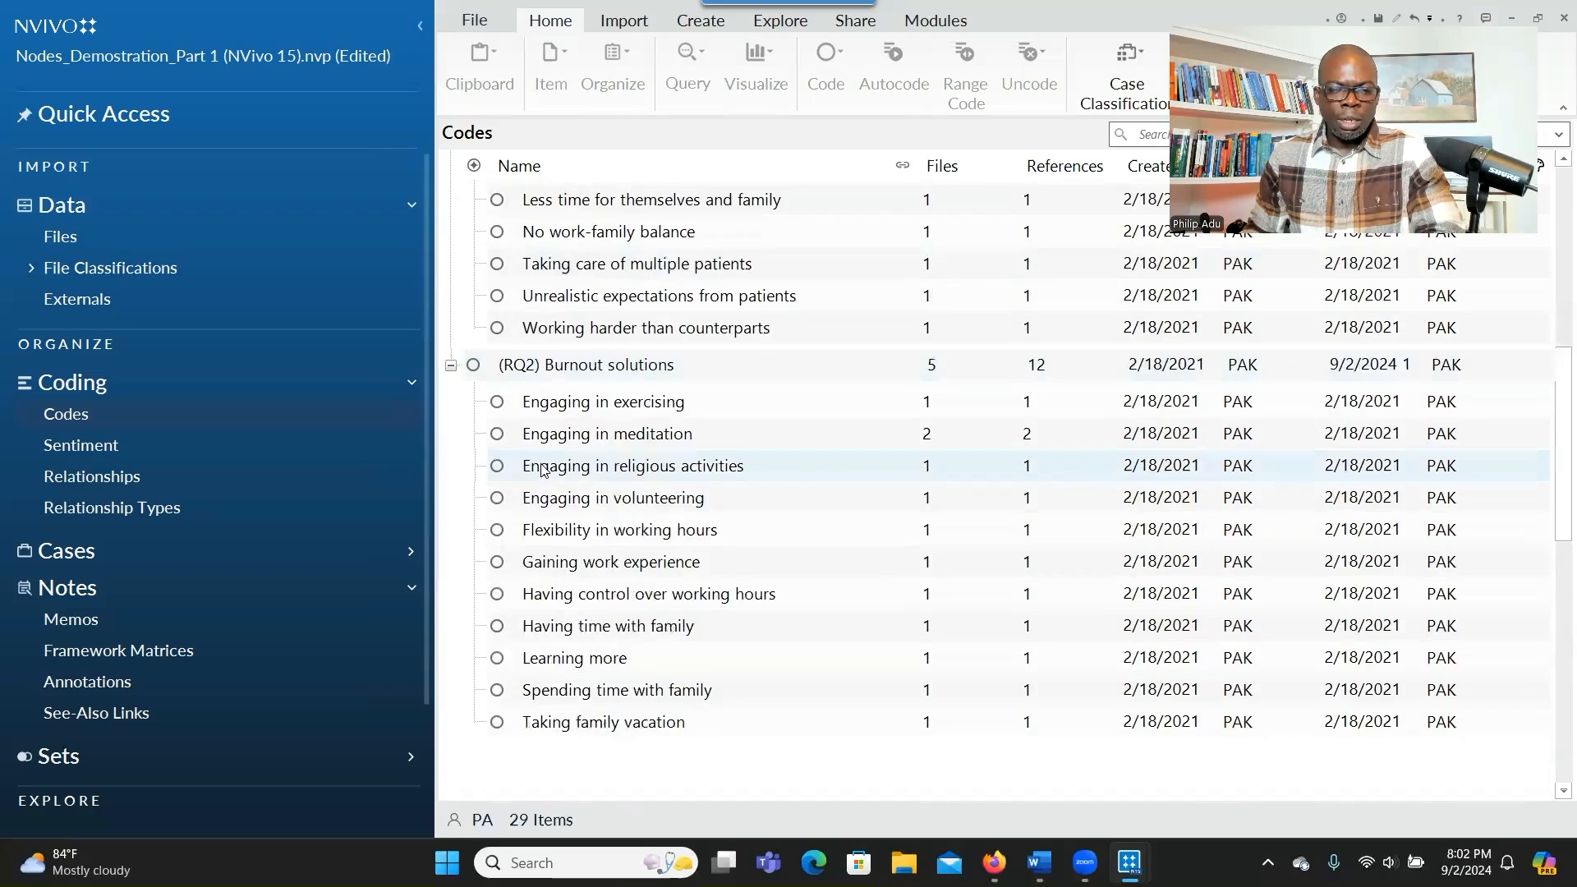